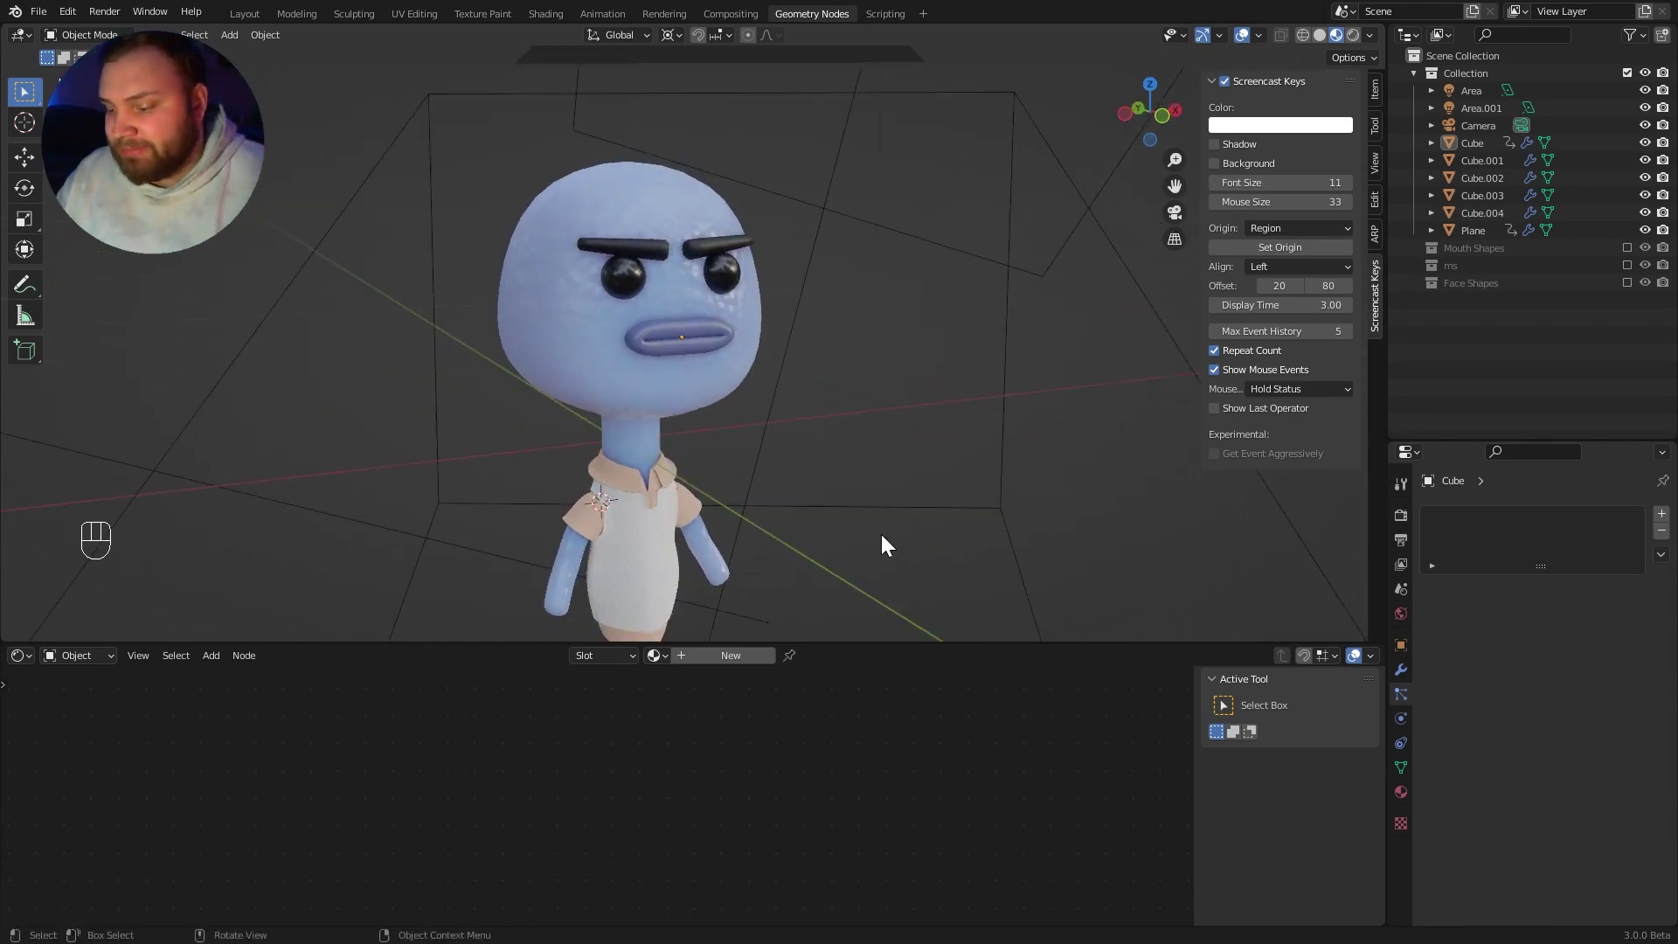
Step: Examine the mouth object's Lip Sync geometry nodes modifier, including its VISEME value and the list of assigned mouth shapes
click(701, 343)
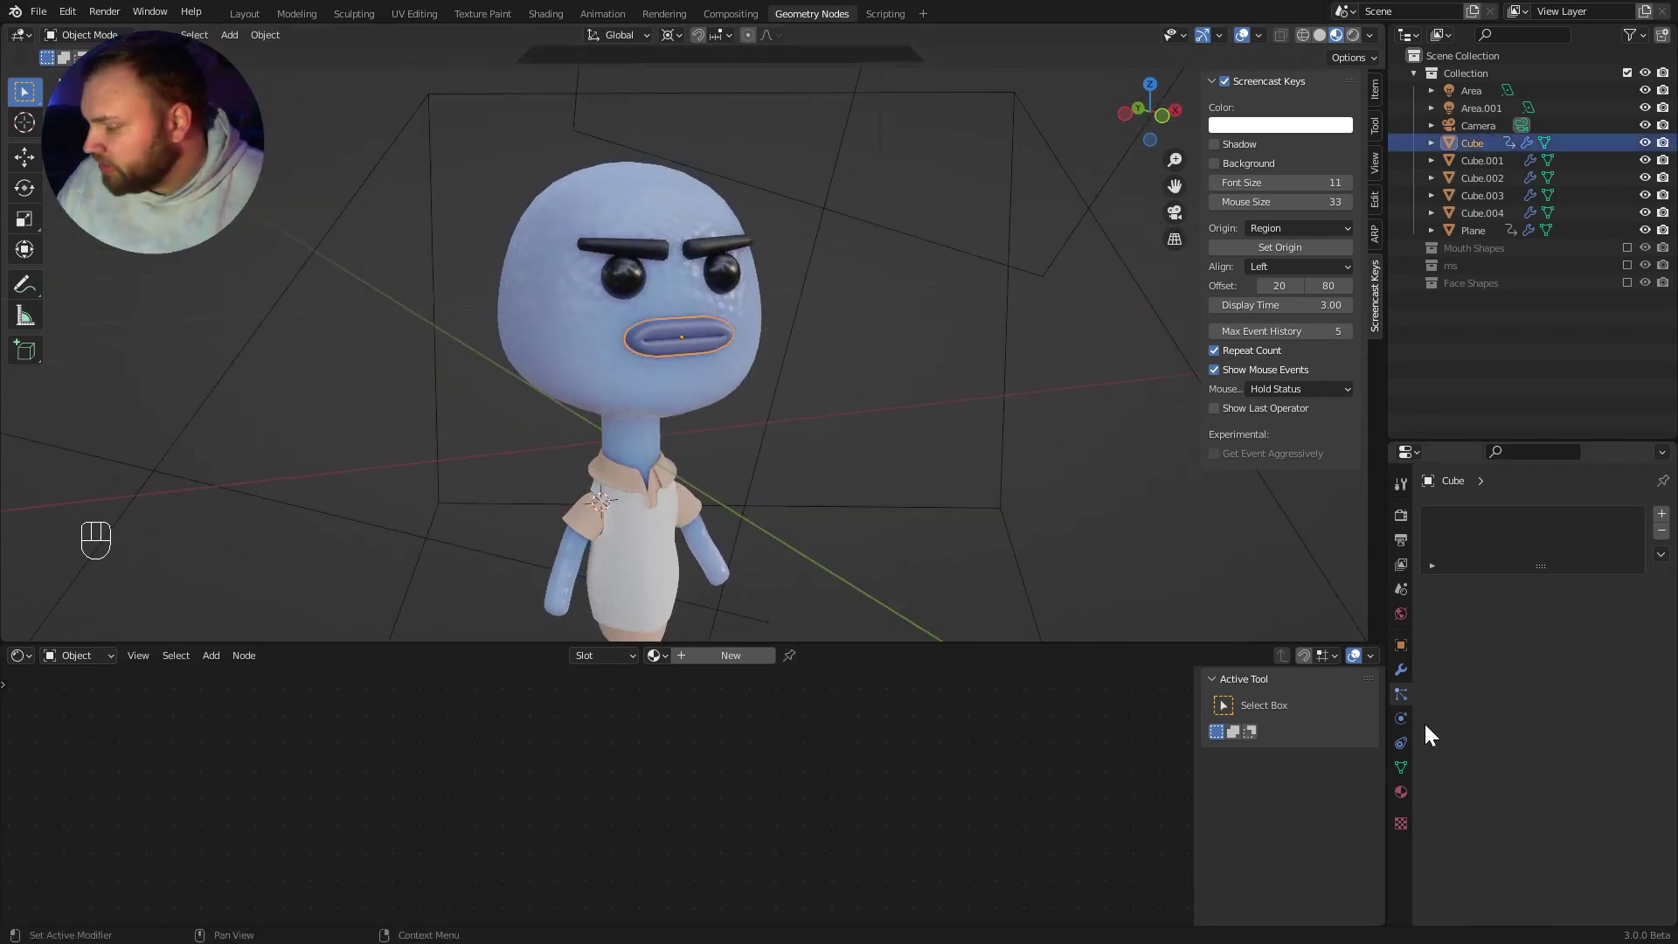
click(1401, 670)
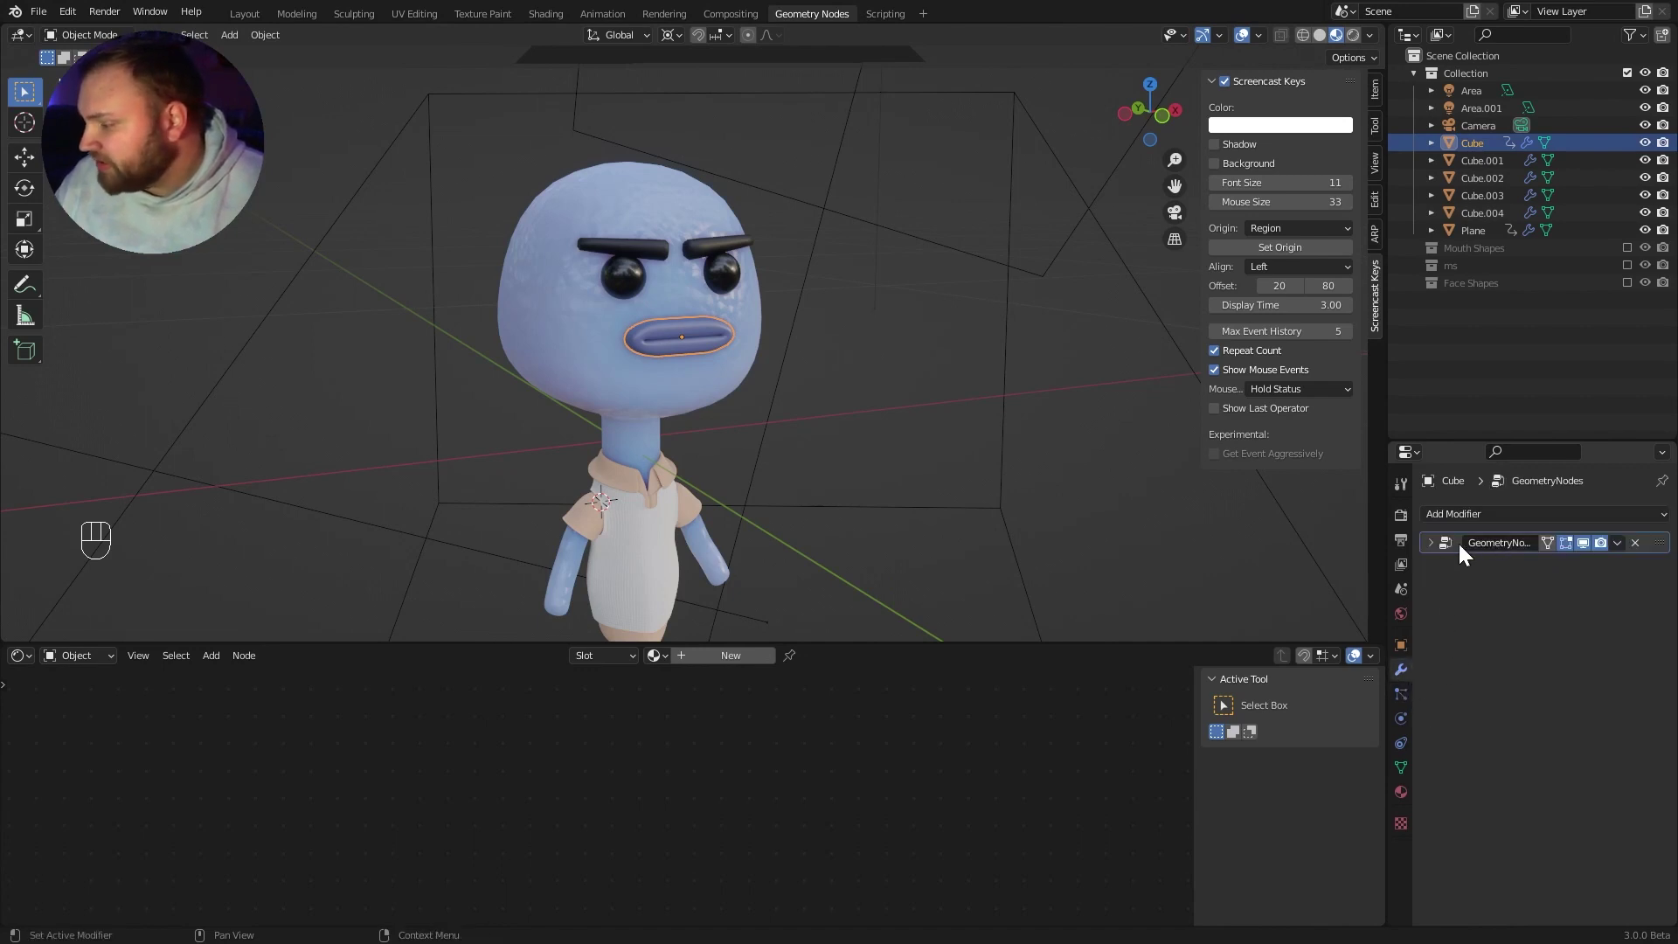
click(1431, 543)
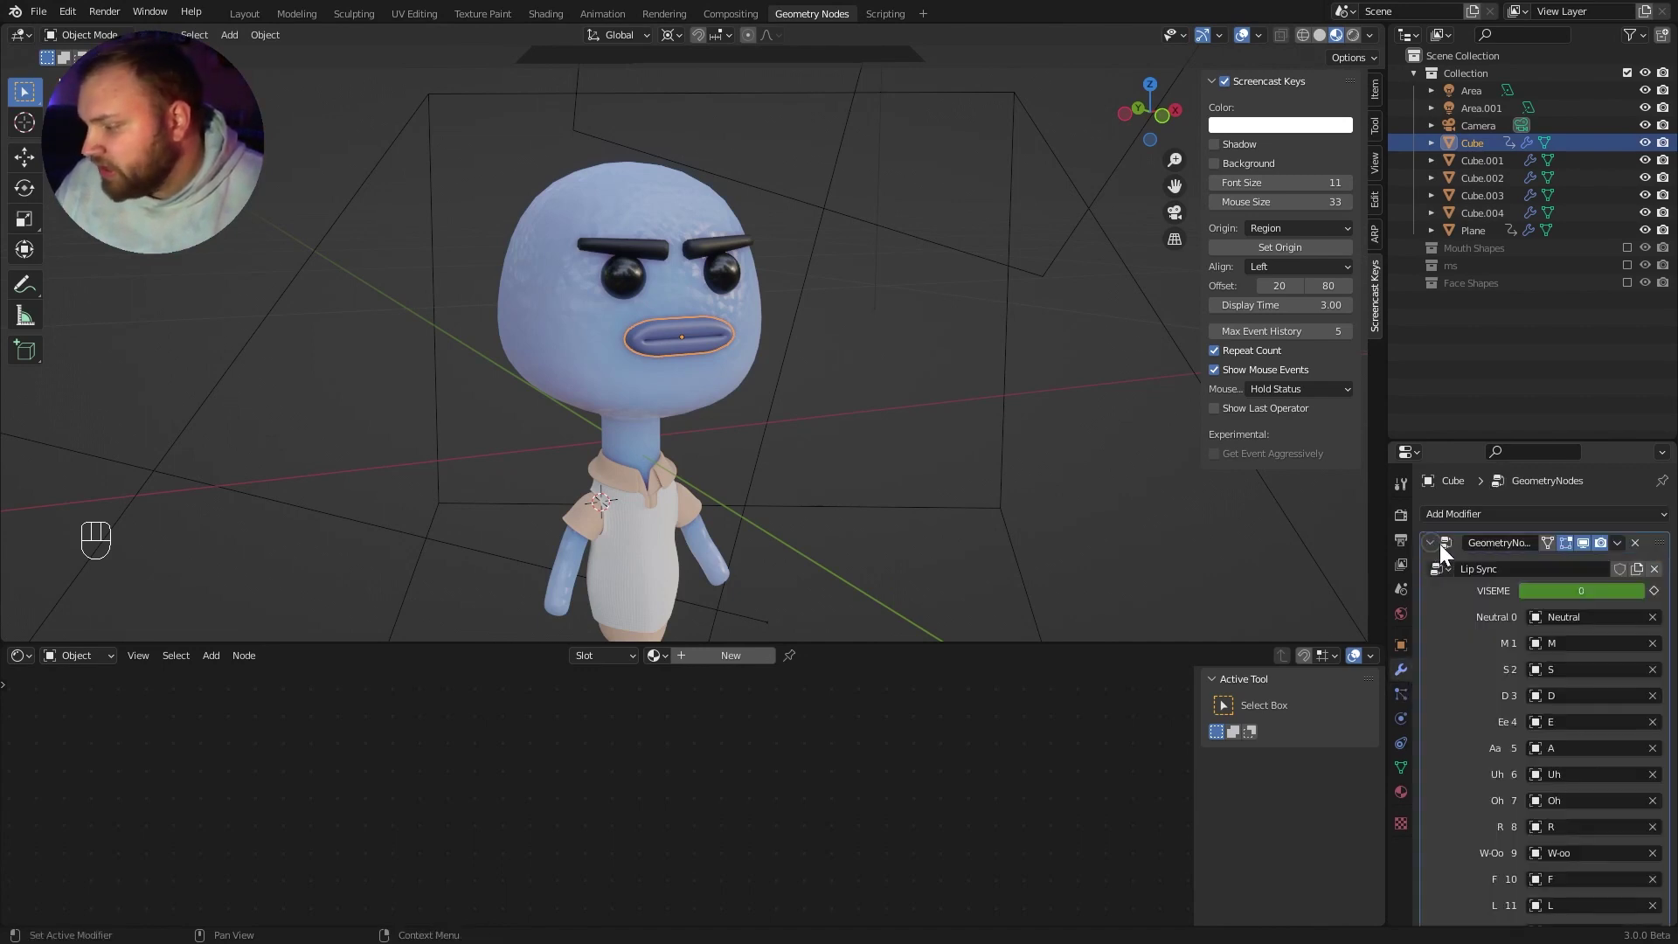
scroll(1481, 690, down, 5)
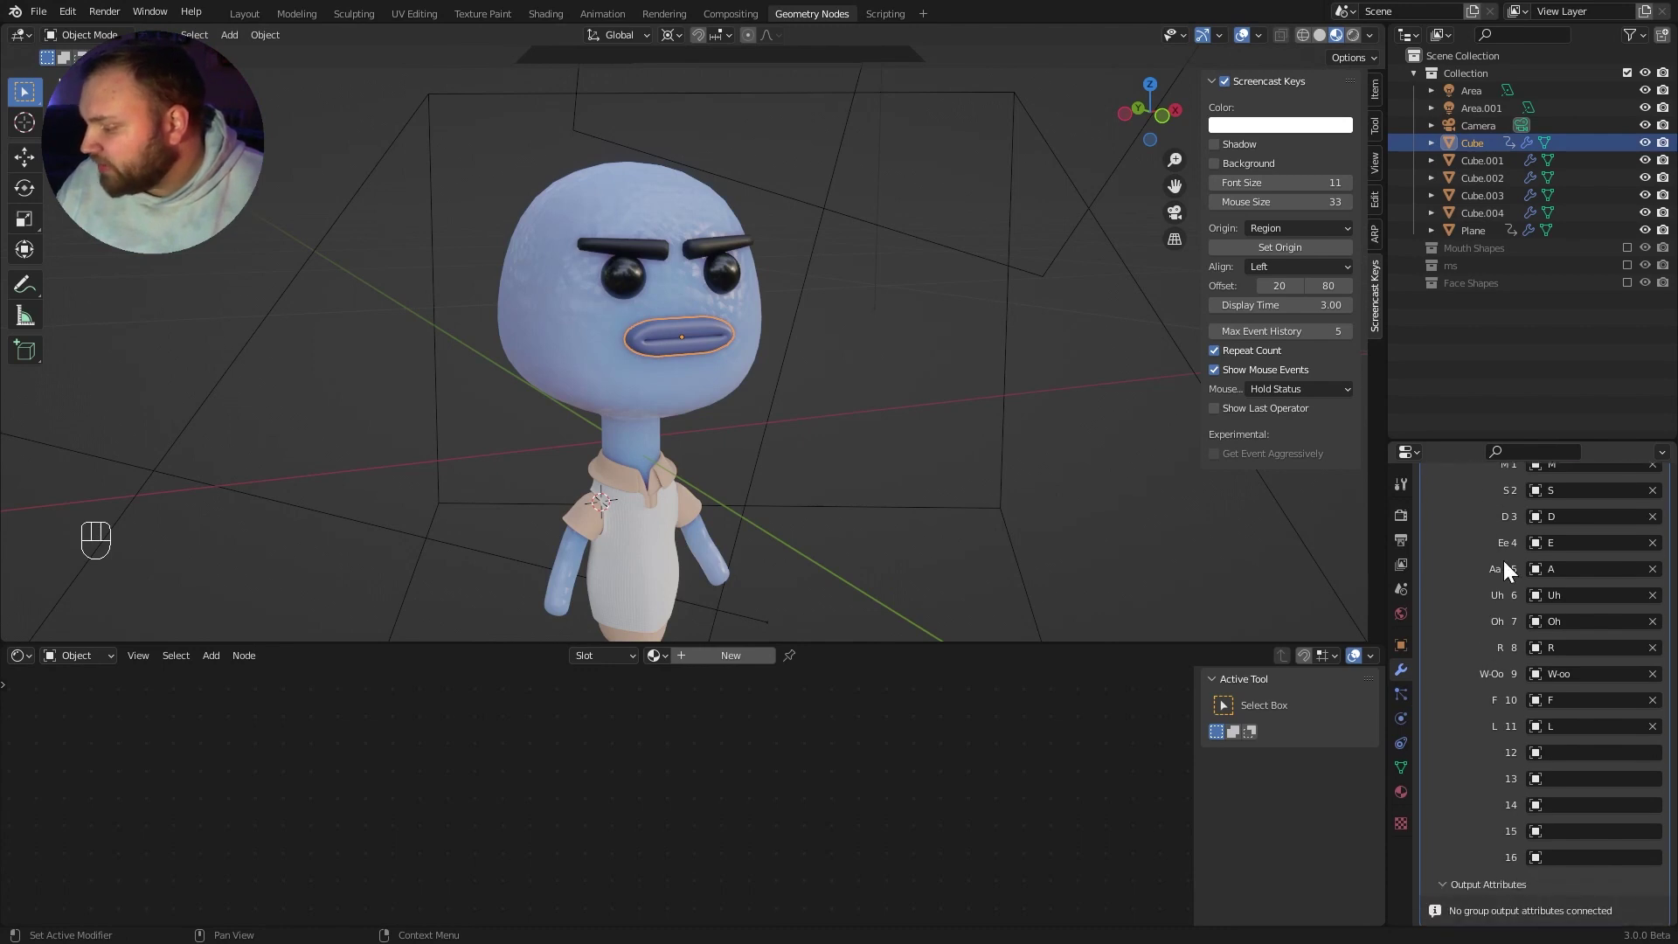
scroll(1498, 619, up, 5)
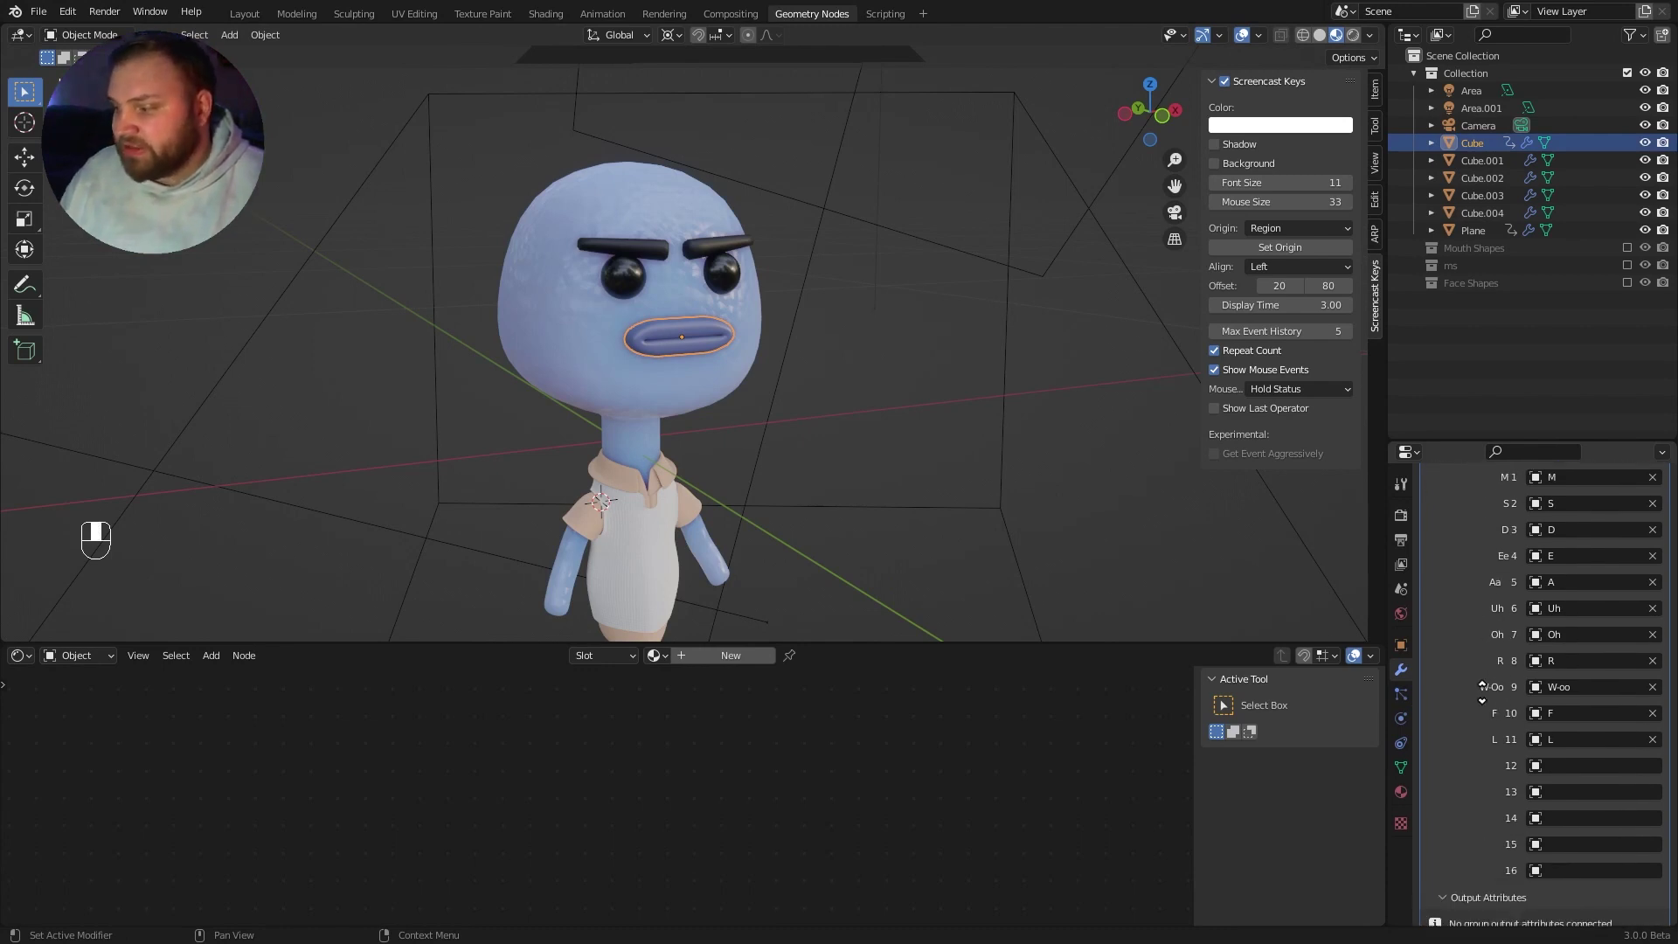
drag(1574, 536, 1631, 537)
middle_drag(1546, 806, 1539, 755)
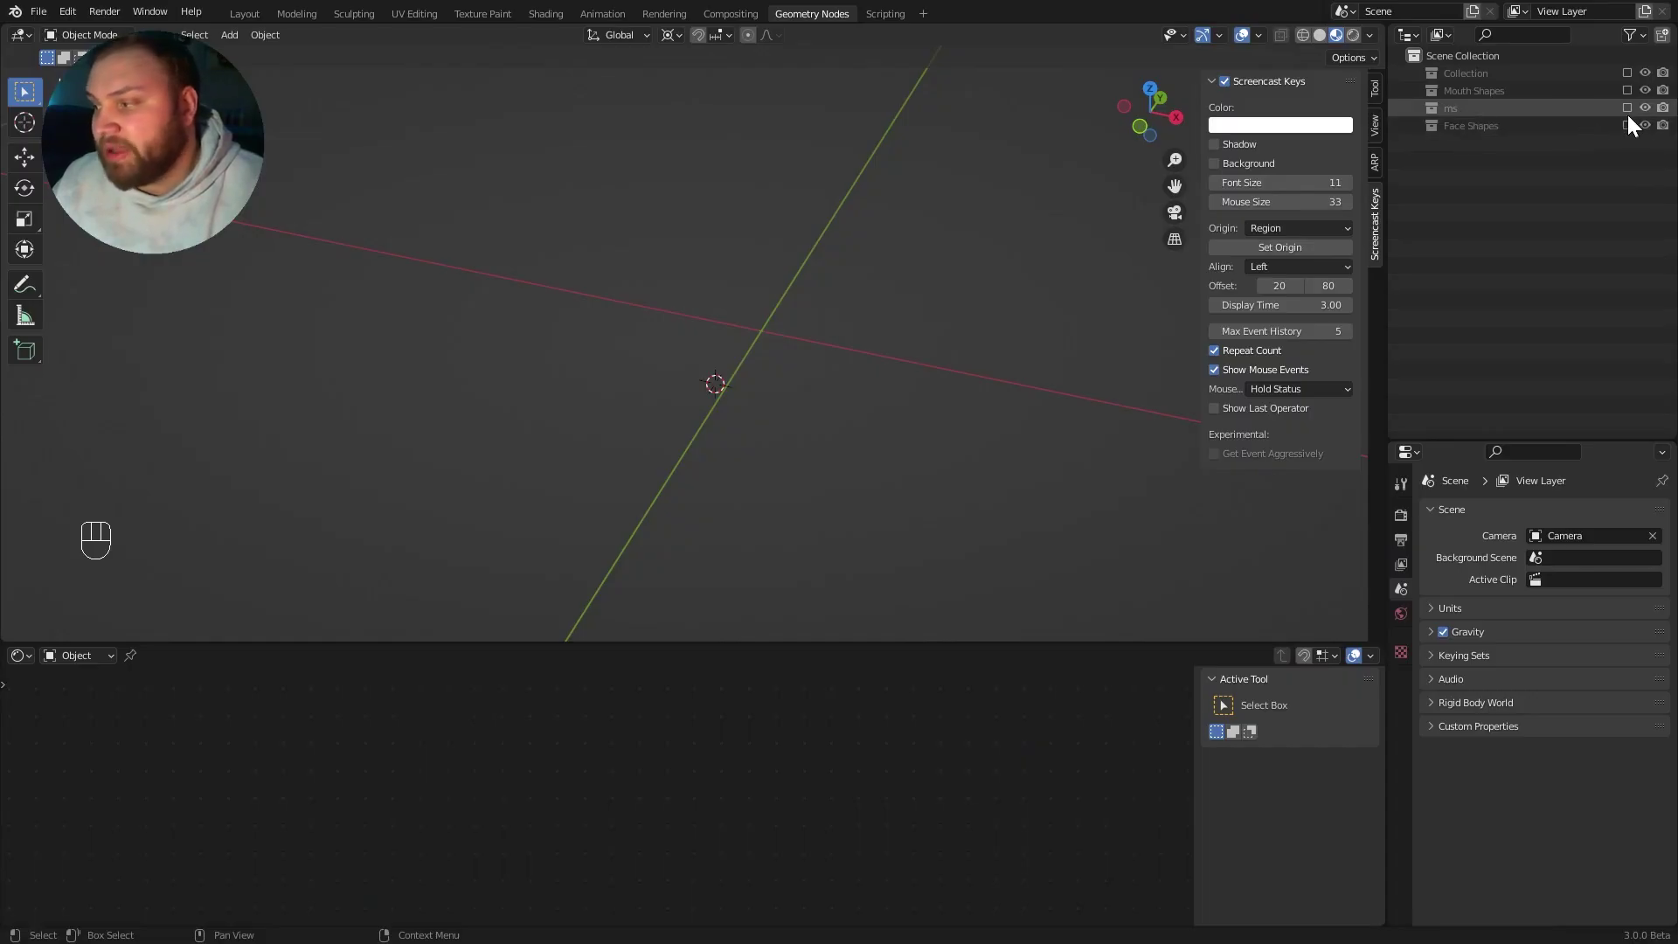
Step: Enable the ms collection and view mouth shape A on its own
click(1628, 107)
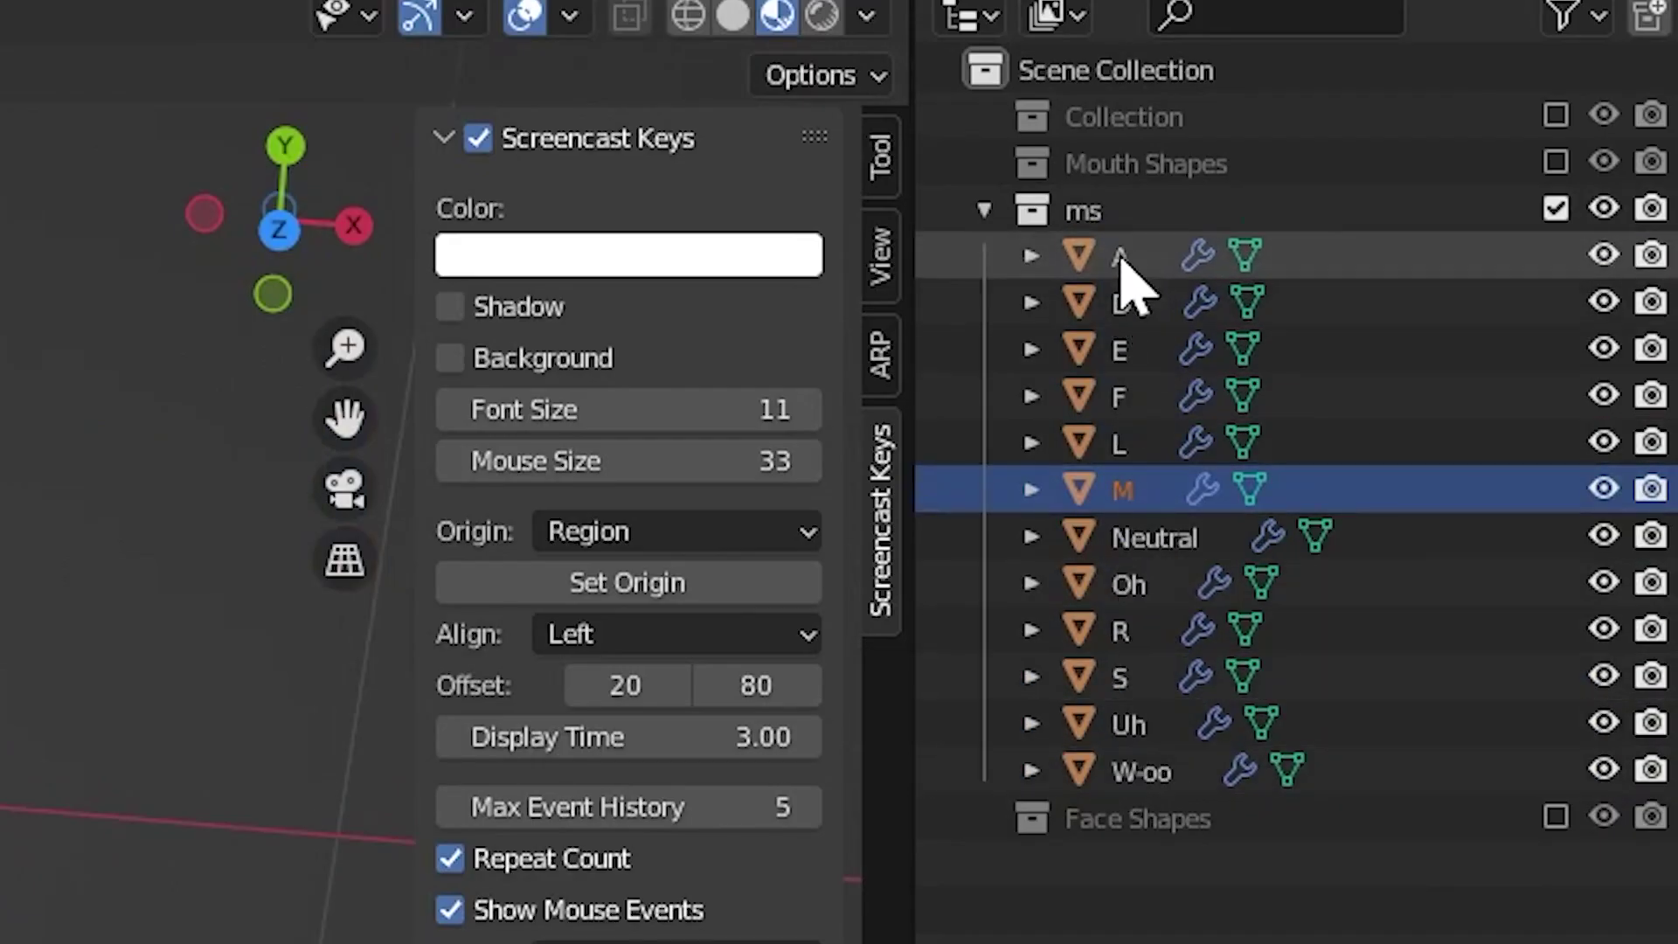
click(1123, 263)
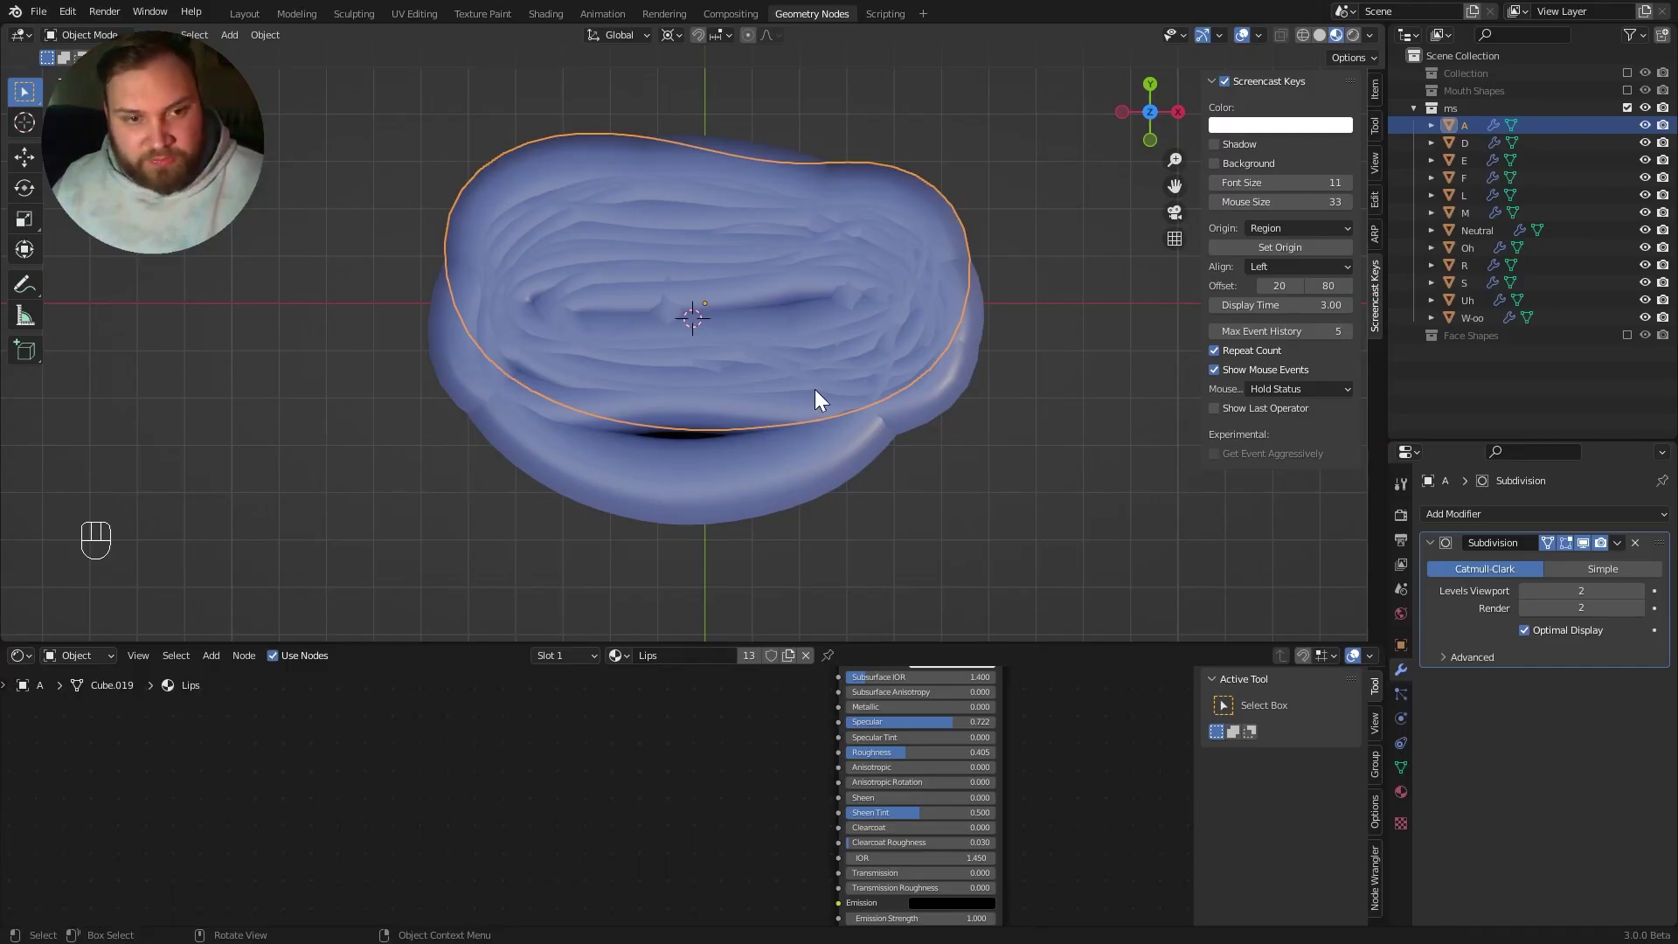
key(slash)
middle_drag(817, 390, 853, 324)
key(slash)
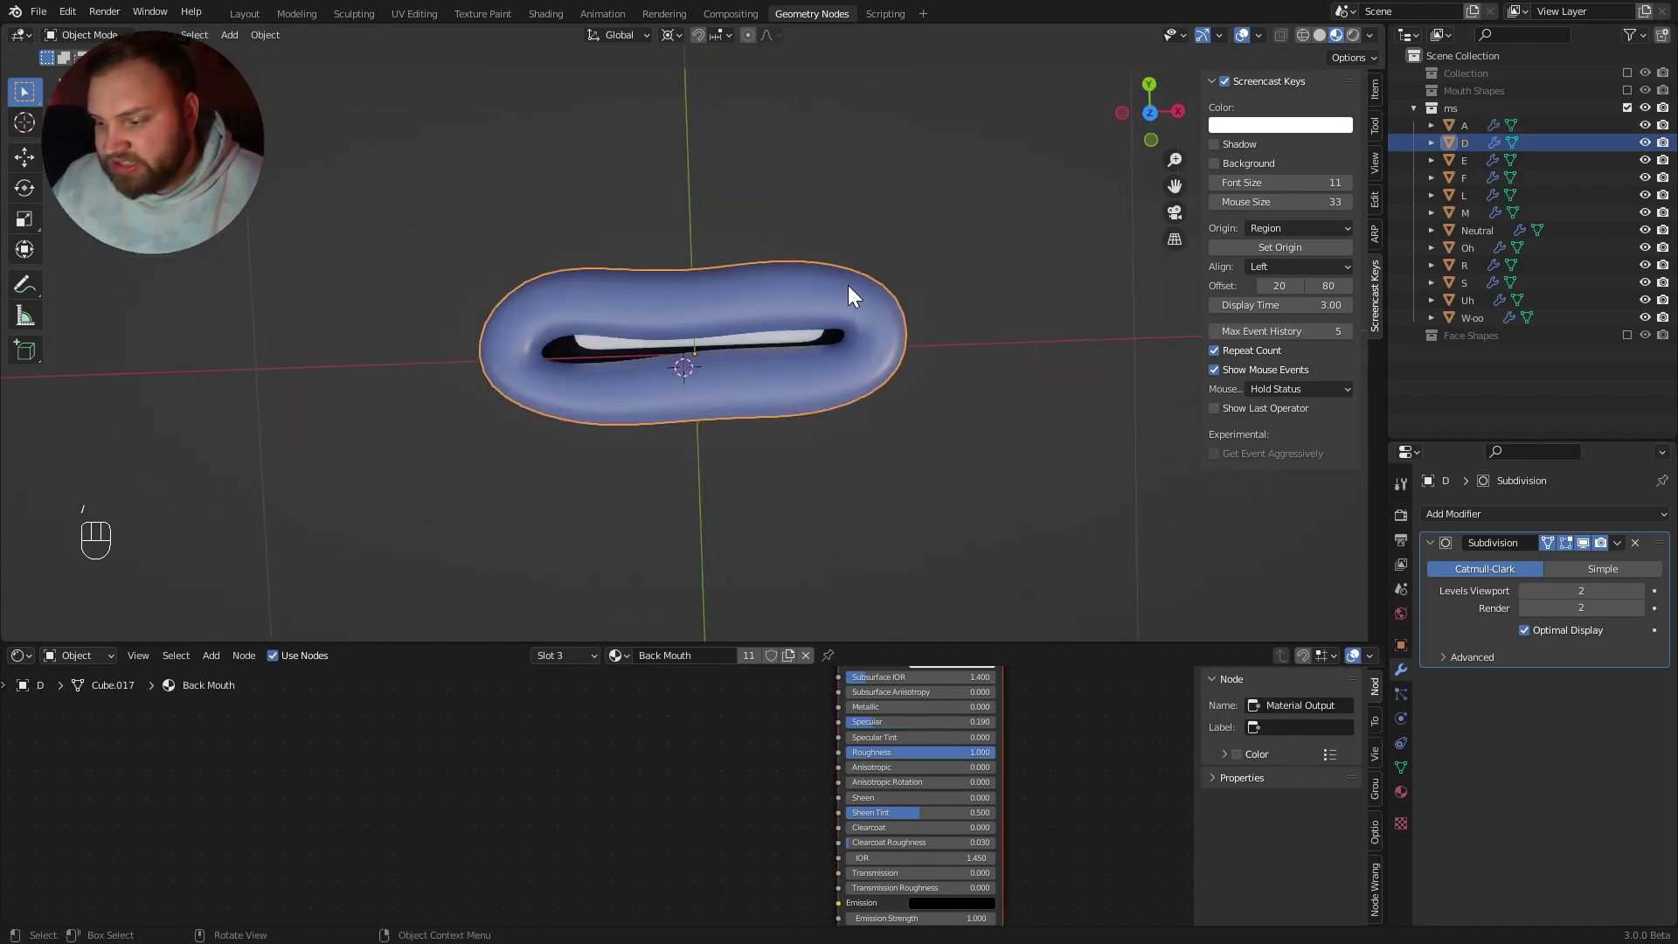
mouse_move(848, 285)
middle_down()
mouse_move(874, 168)
mouse_move(843, 317)
middle_up()
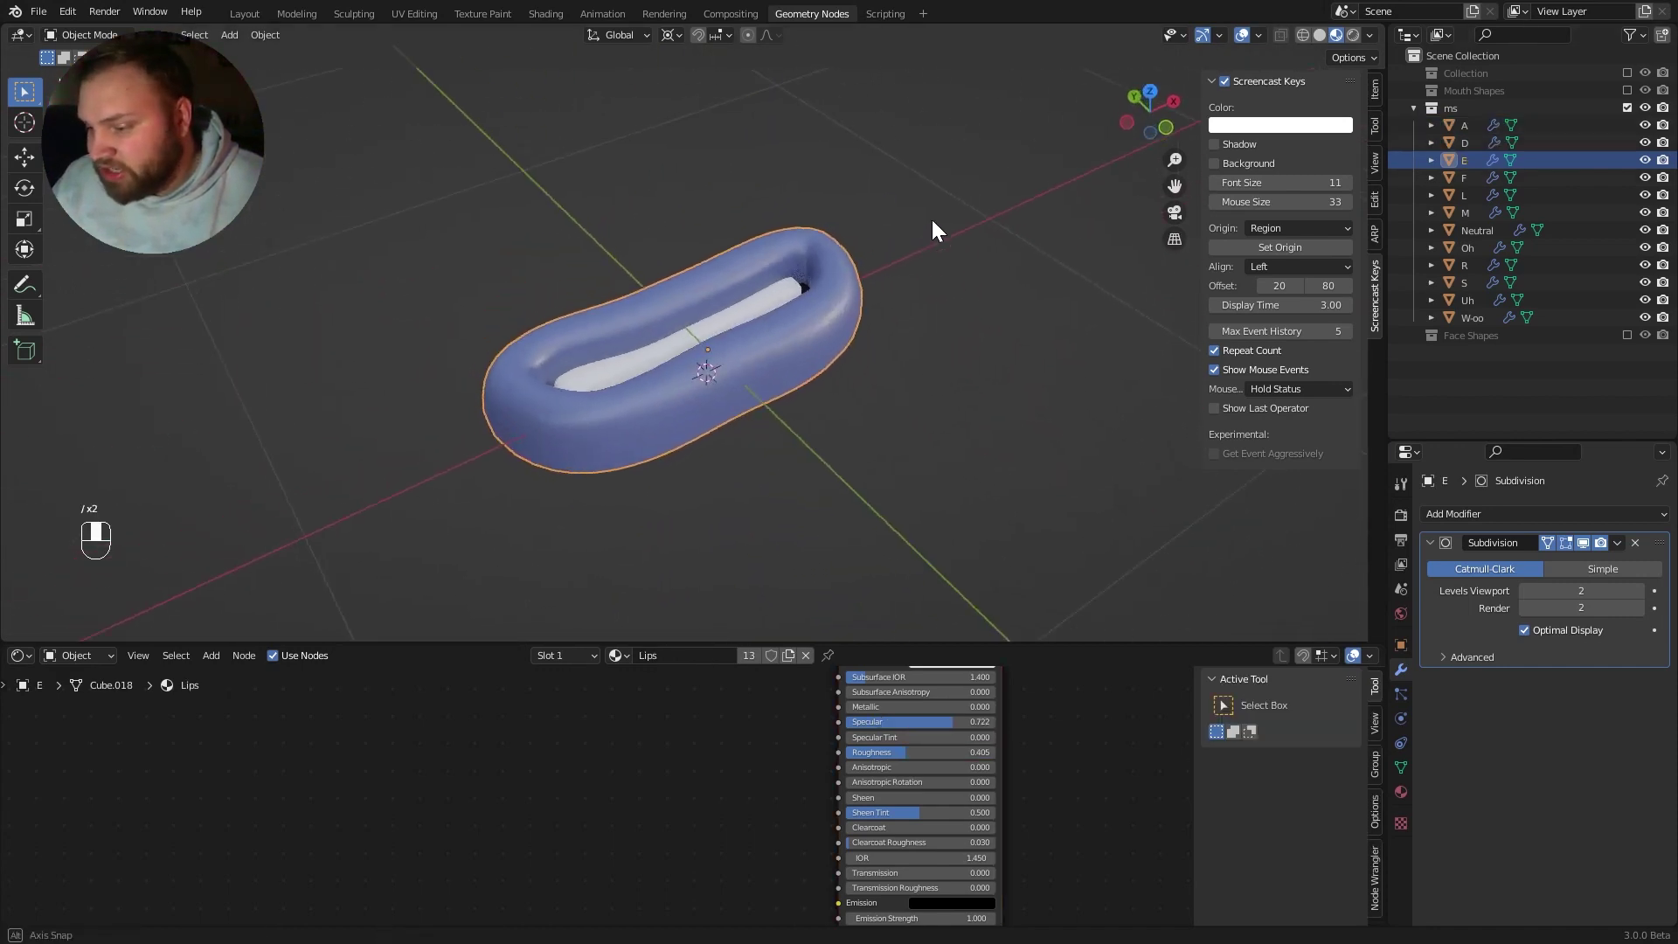
middle_drag(932, 218, 1024, 179)
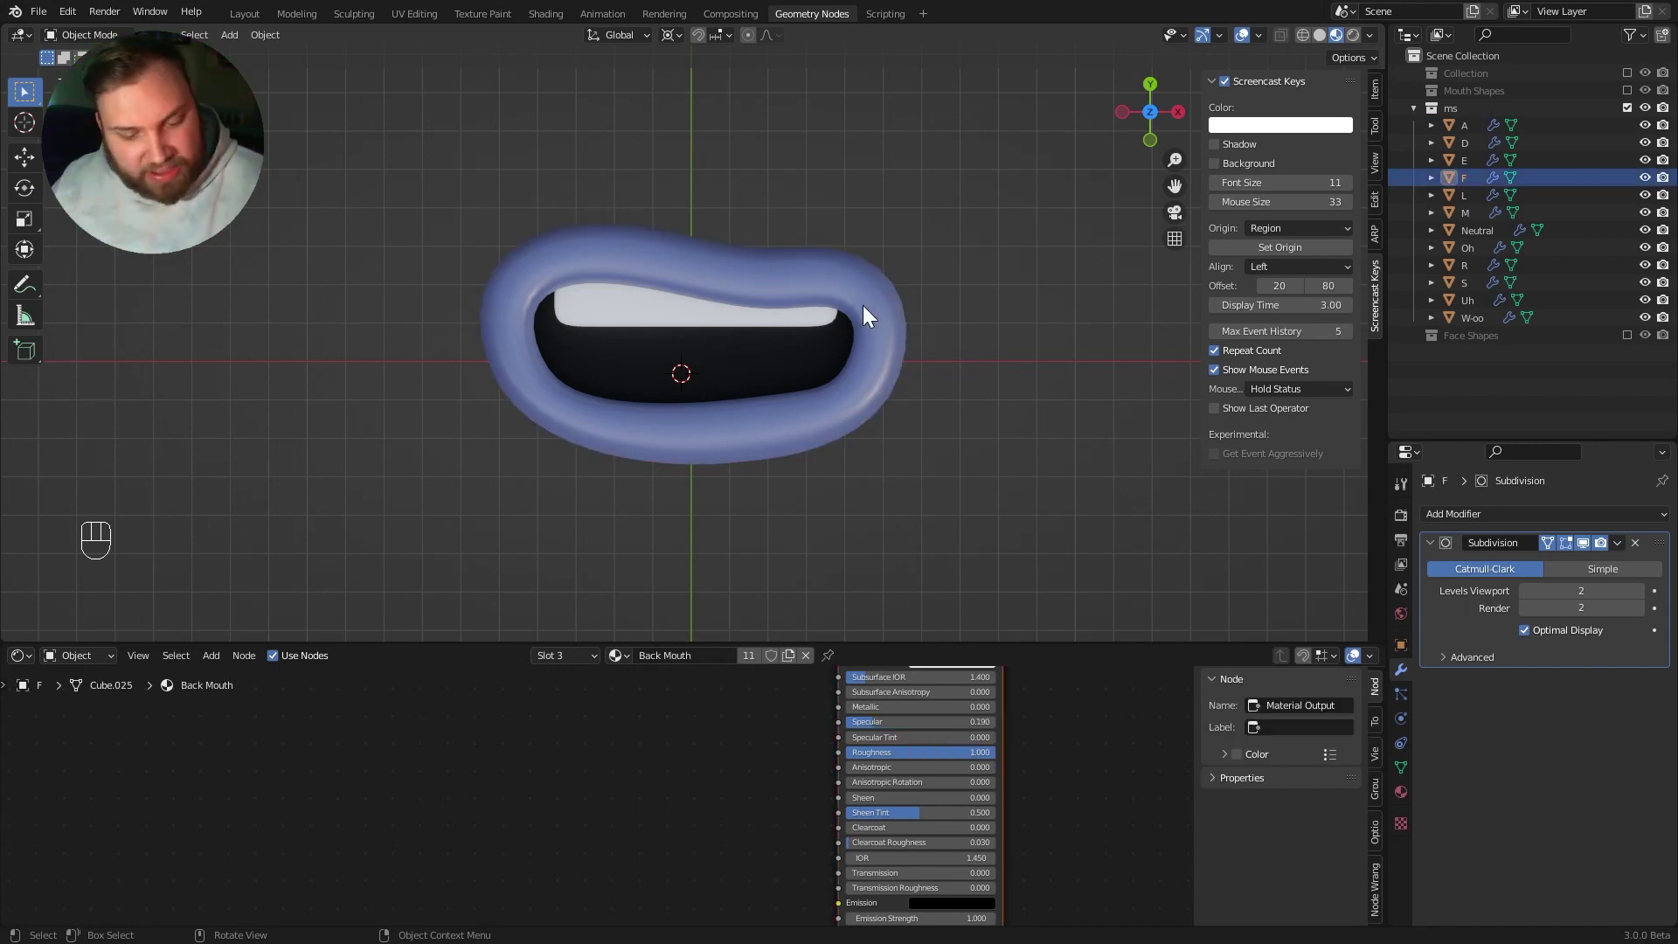
Step: Inspect mouth shapes F and L in isolation, viewing the tongue of L from an angle
key(KP_Divide)
key(KP_Divide)
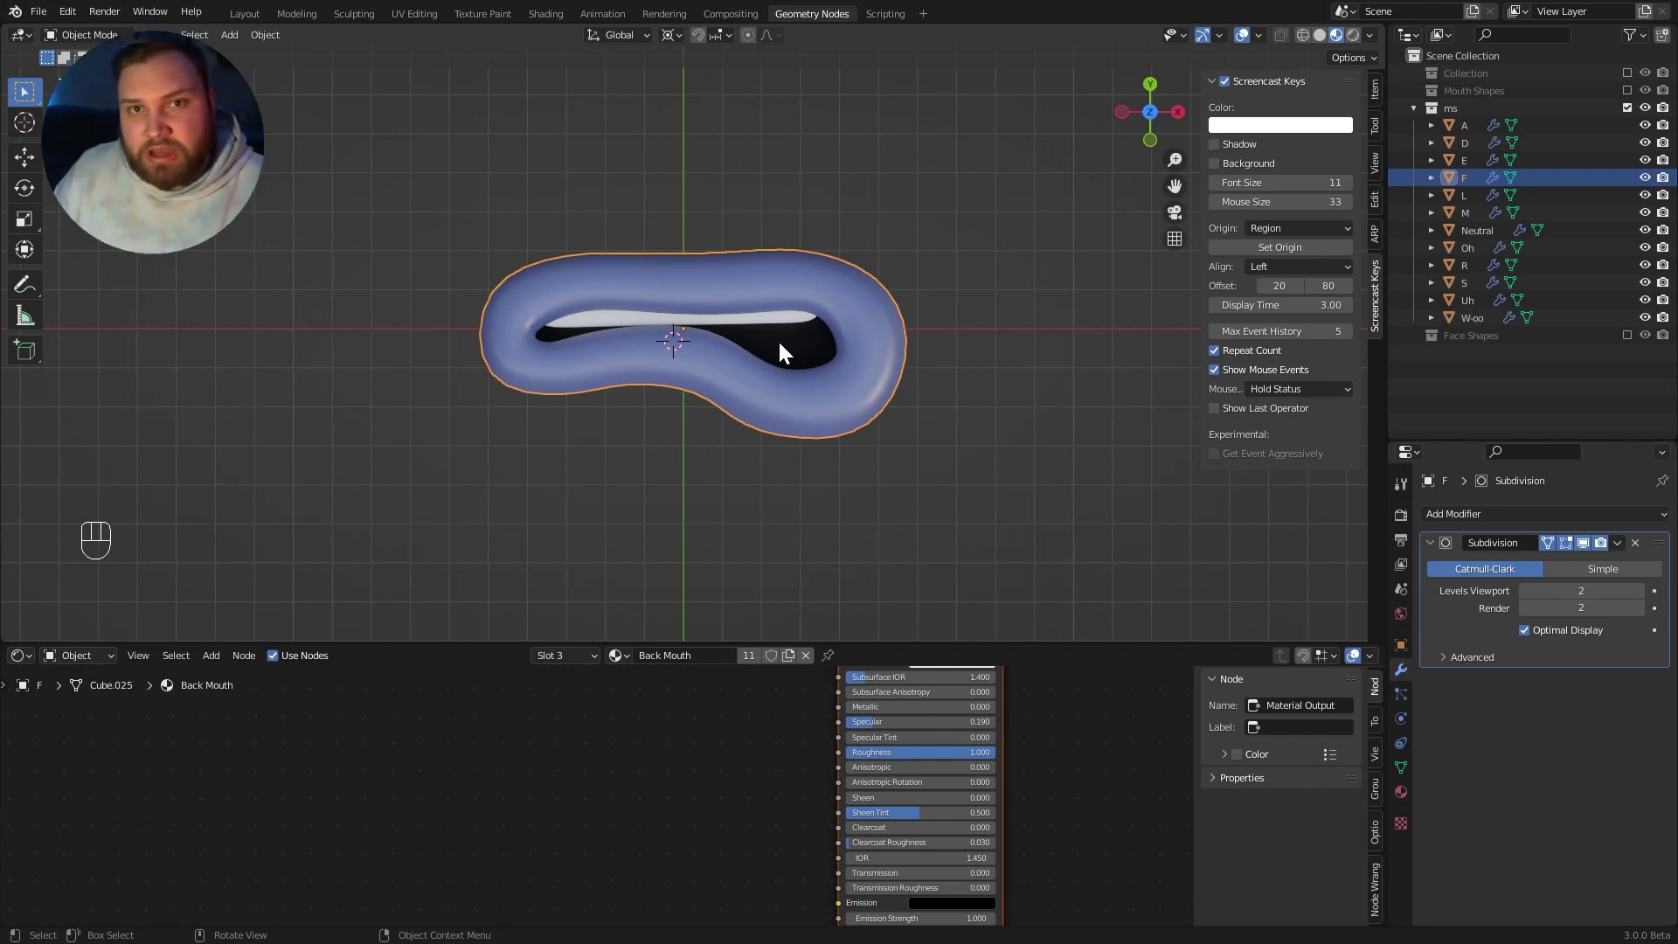
key(alt+Tab)
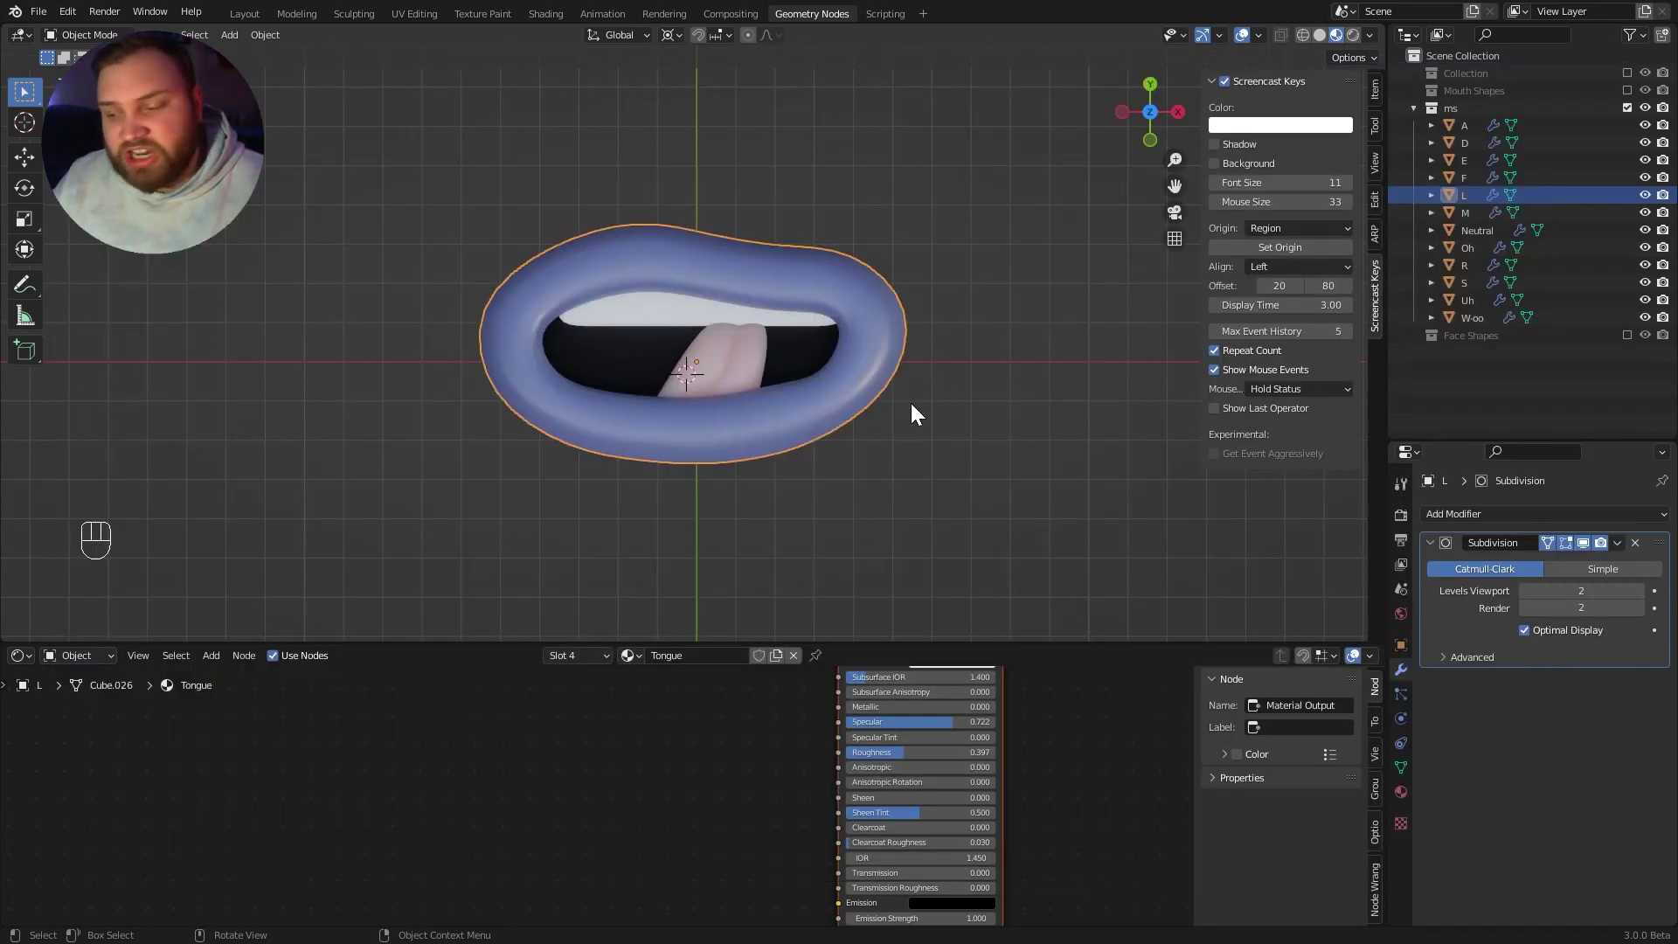
mouse_move(750, 328)
middle_down()
mouse_move(805, 330)
mouse_move(743, 348)
middle_up()
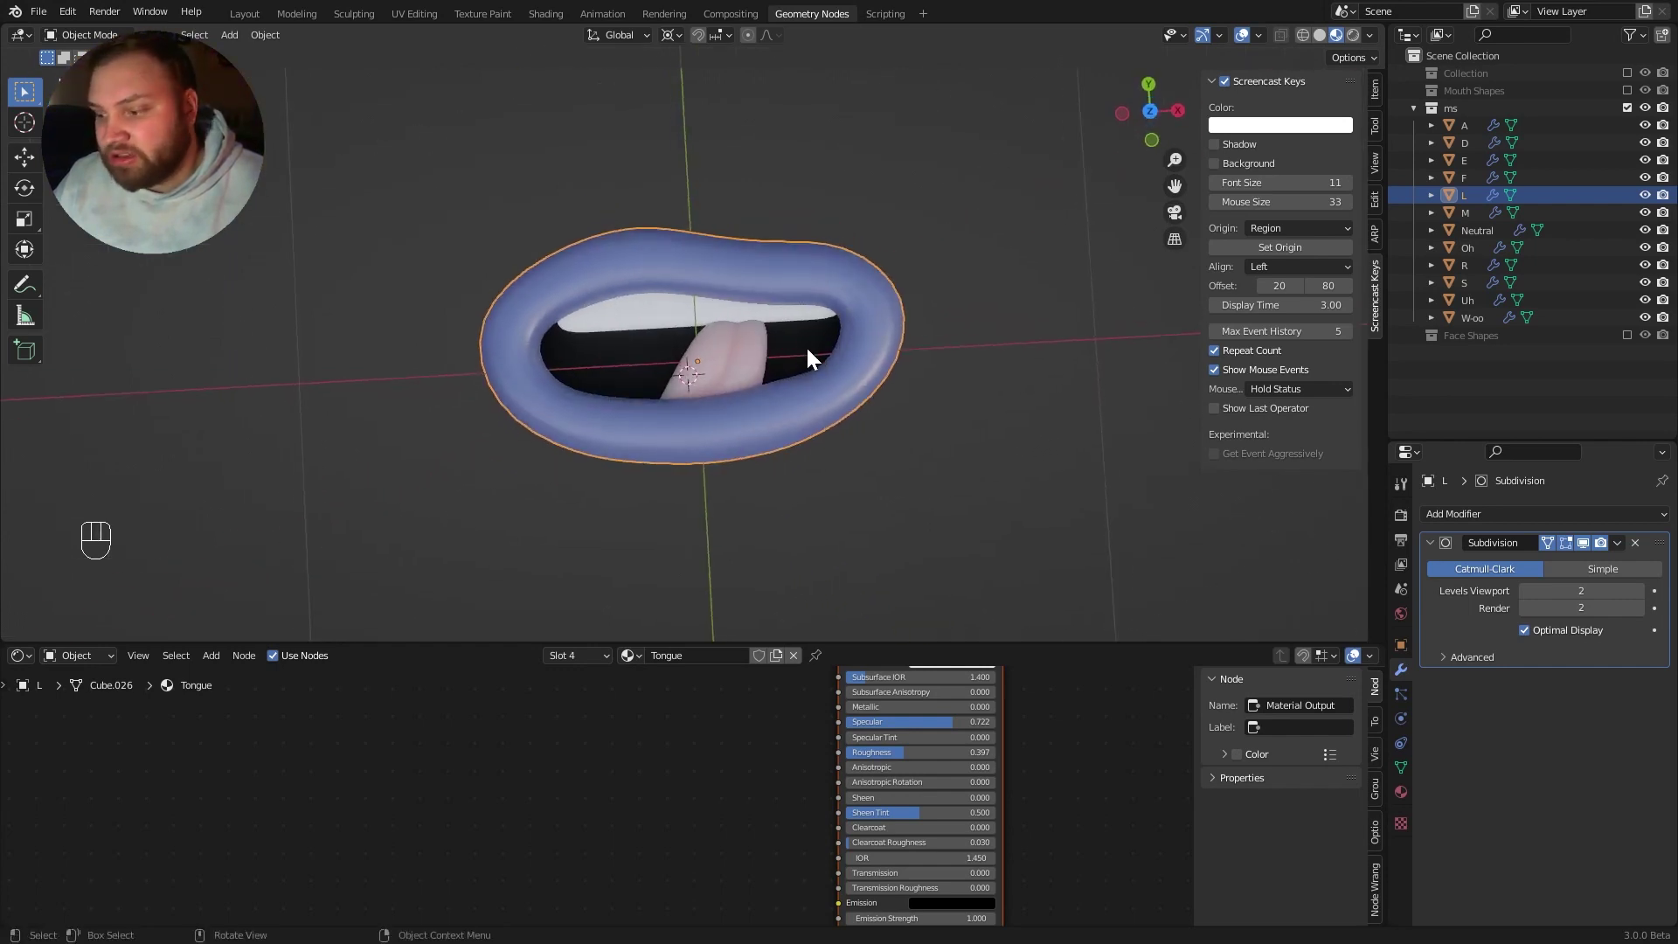
Step: Compare the M and Neutral mouth shapes by isolating each one, ending on M
click(1466, 212)
key(slash)
key(slash)
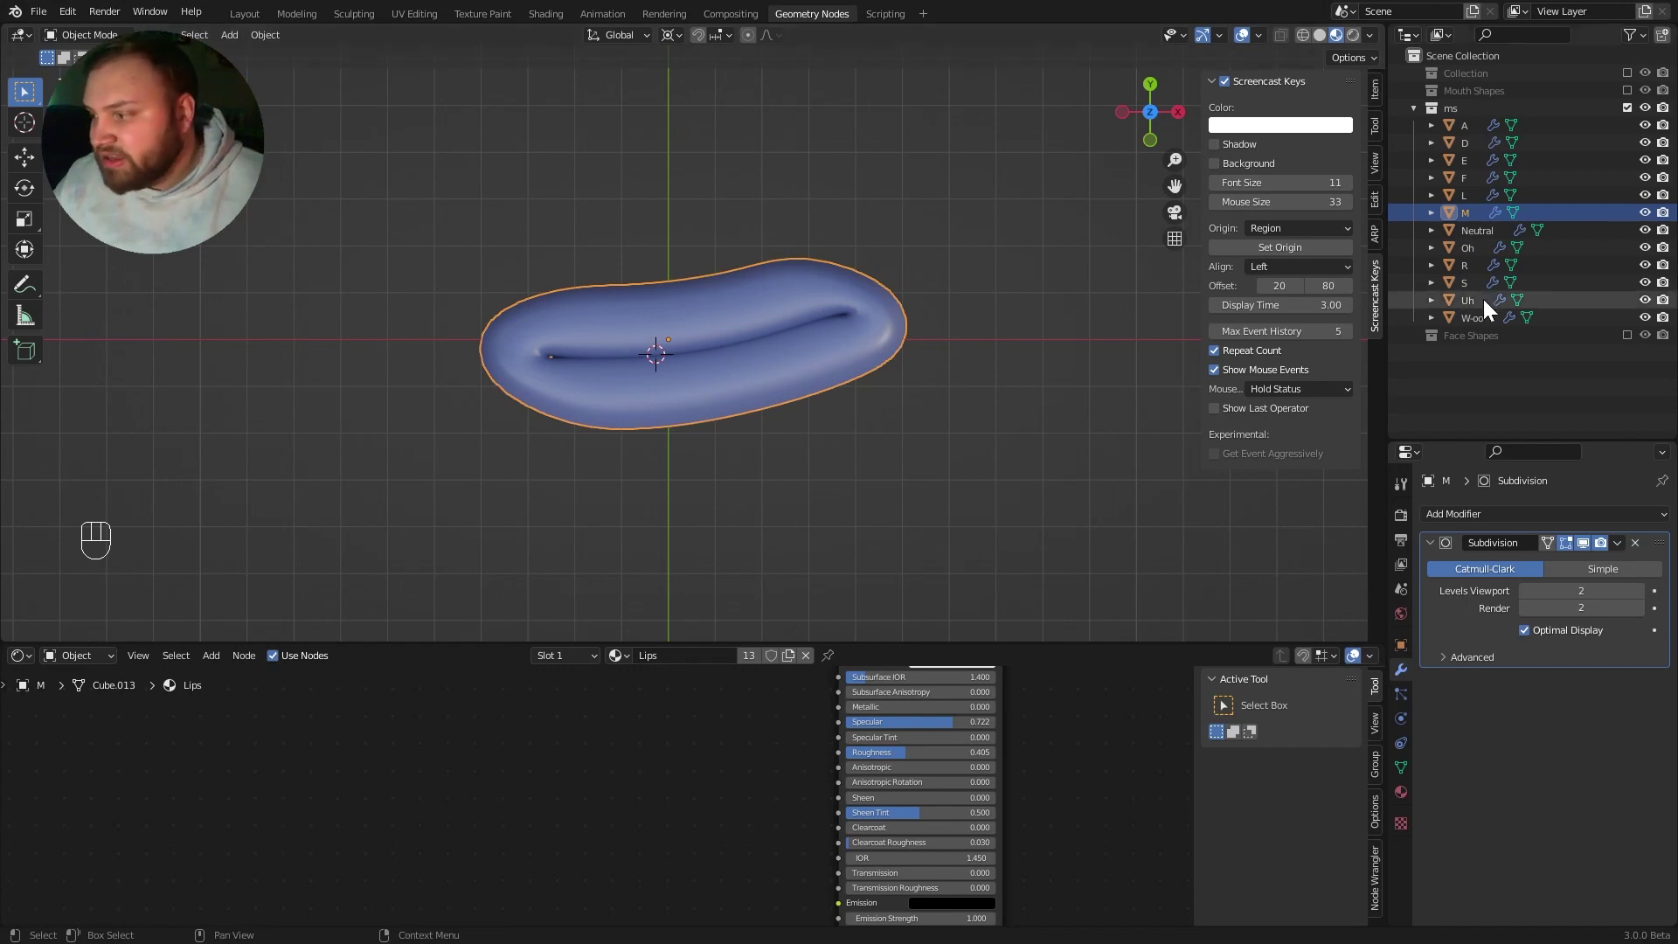
click(1477, 231)
key(slash)
key(slash)
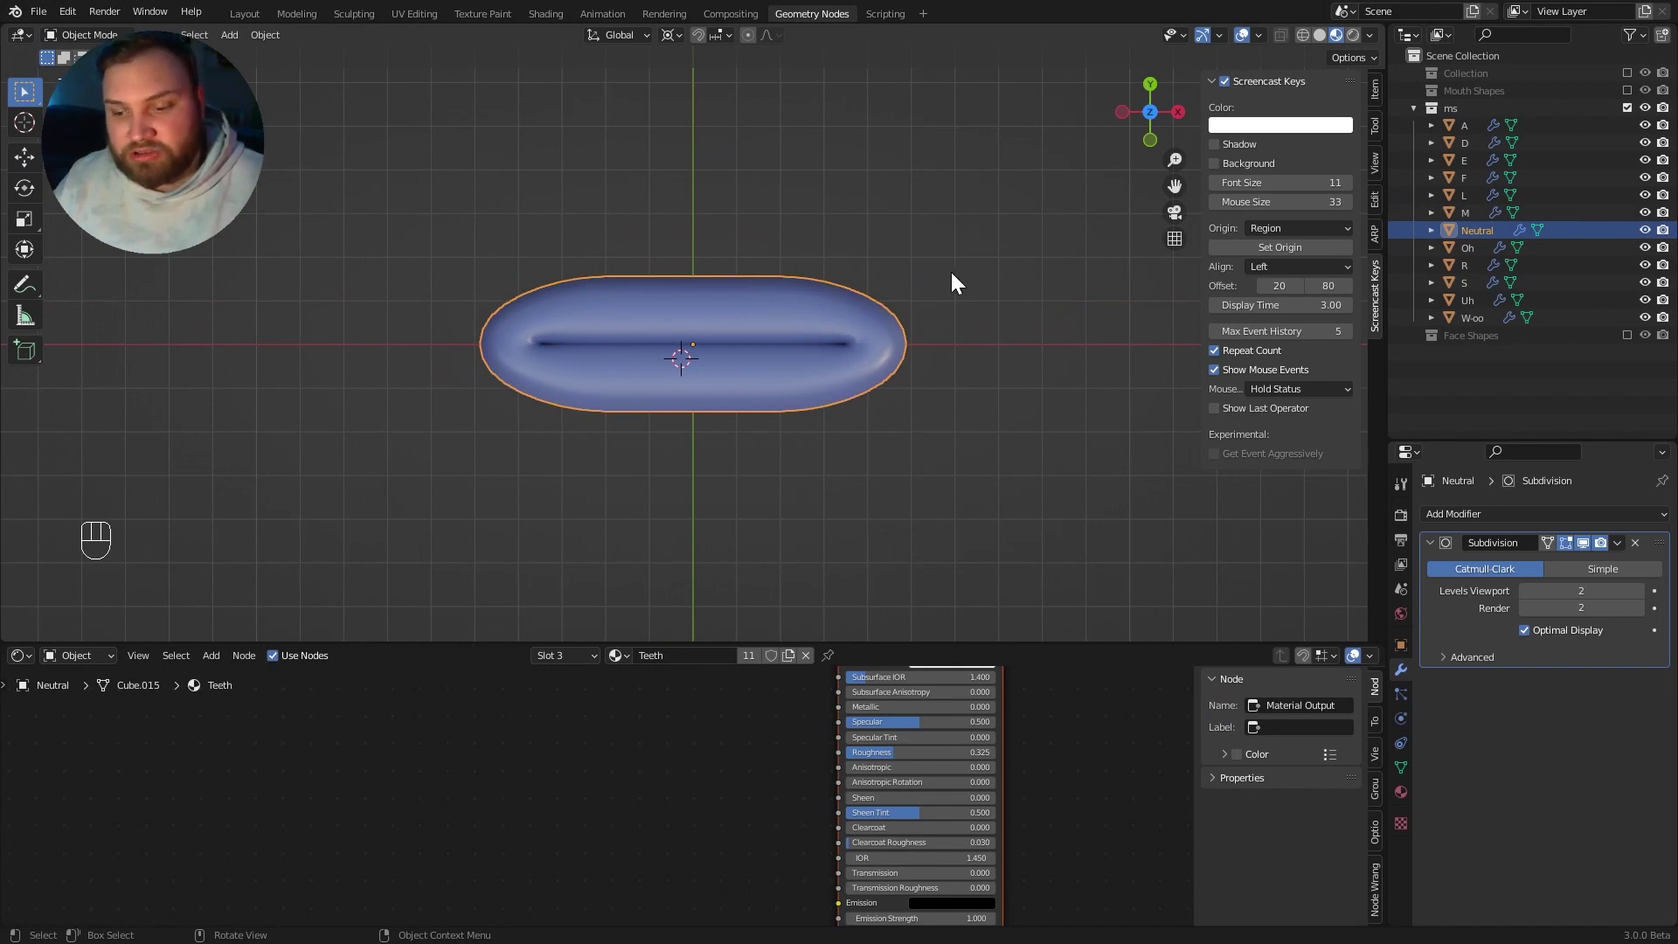
click(1467, 212)
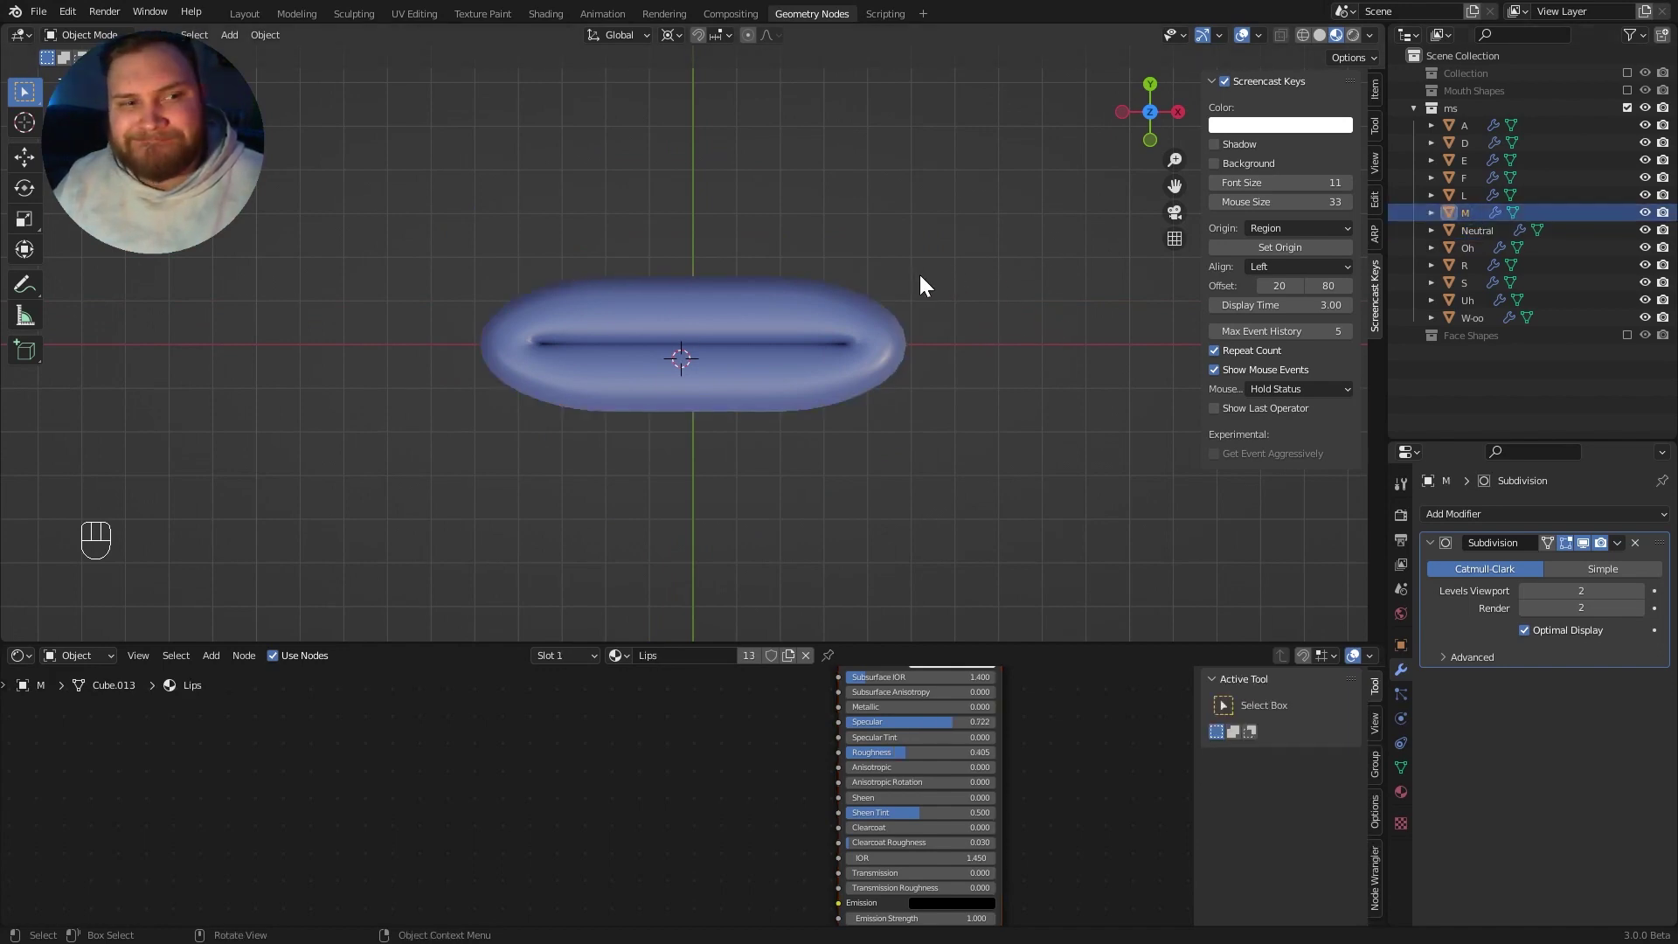
key(slash)
key(slash)
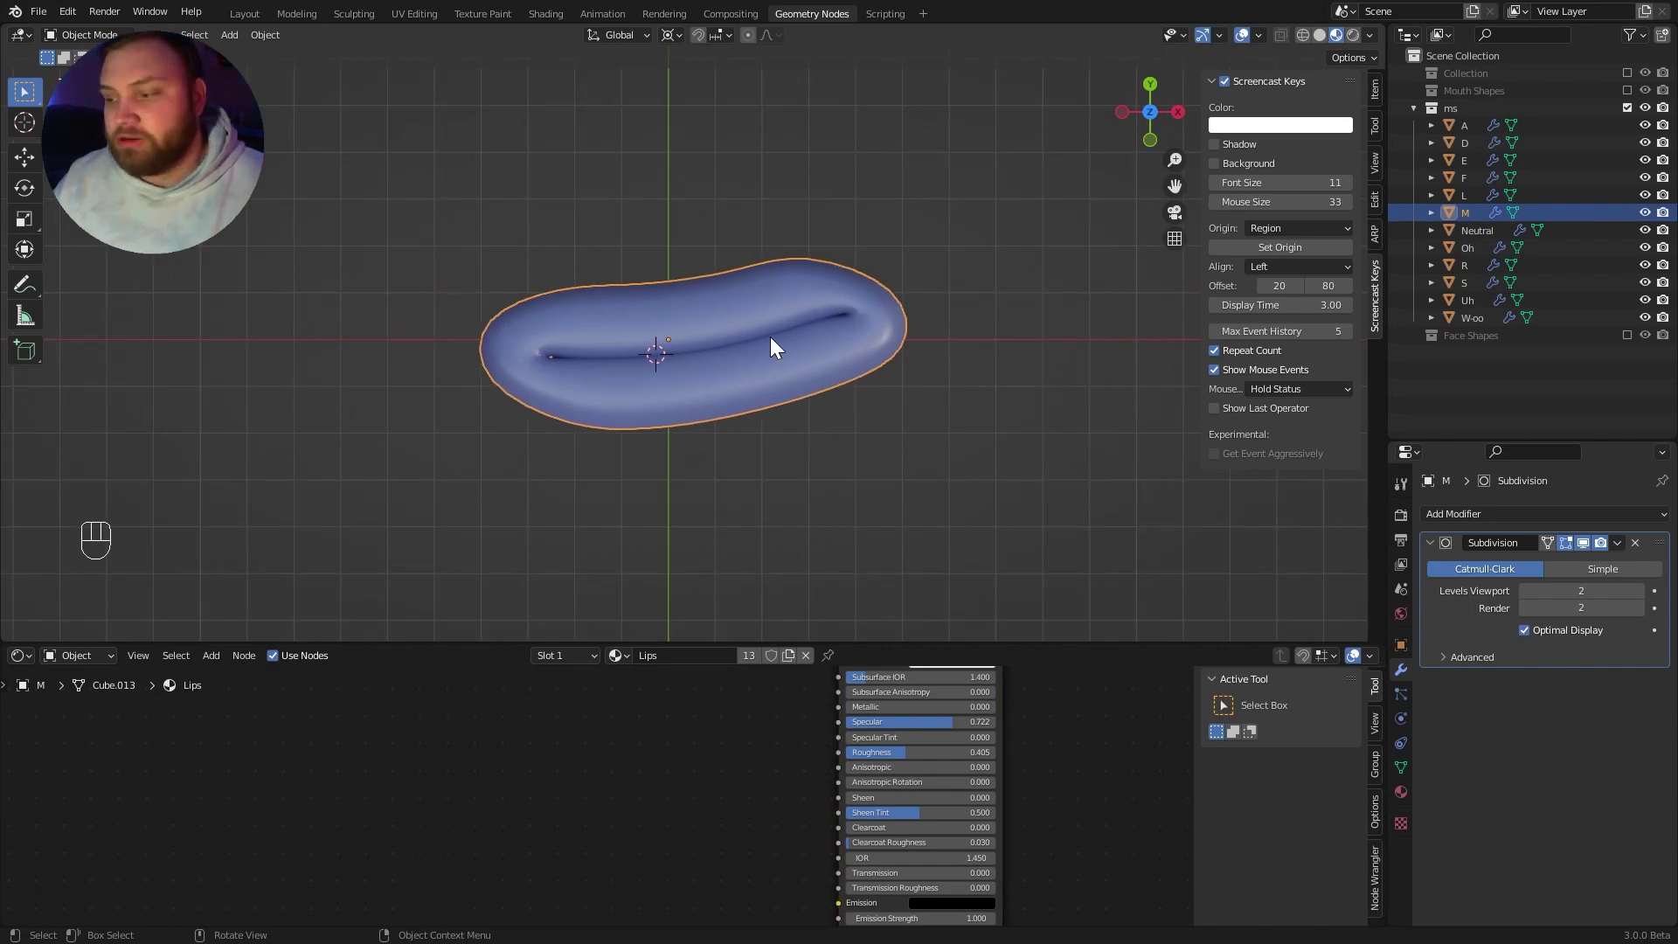
Step: Compare the Oh and W-oo mouth shapes by isolating each one, ending on Oh
click(1474, 248)
key(slash)
key(slash)
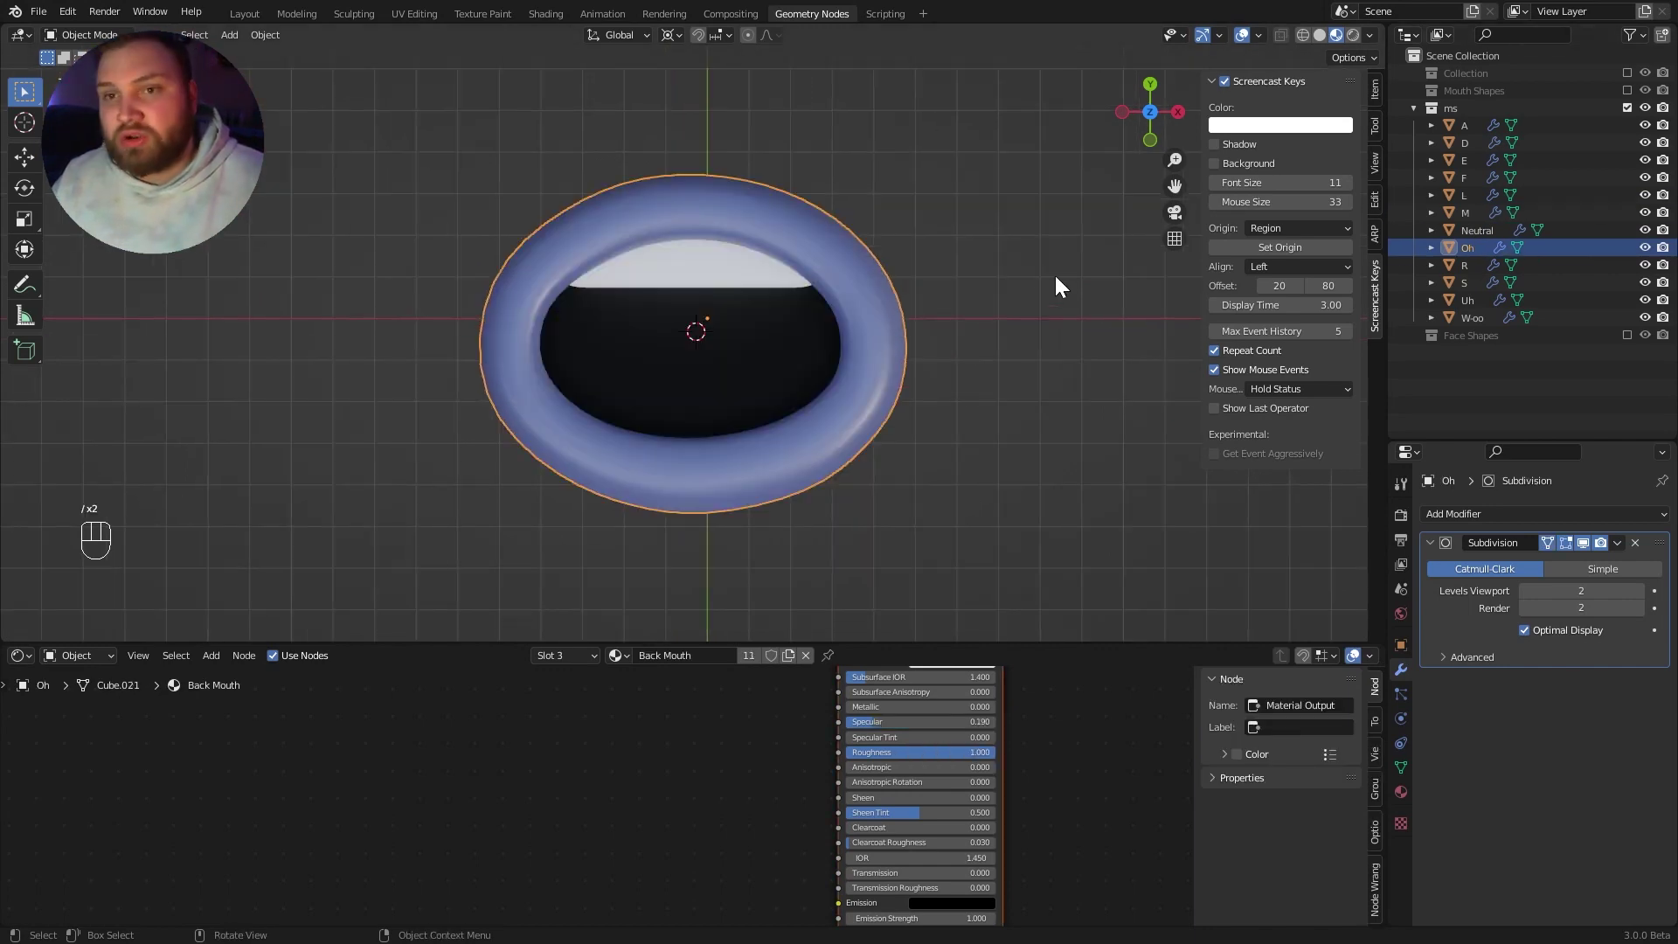
click(1473, 317)
key(slash)
key(slash)
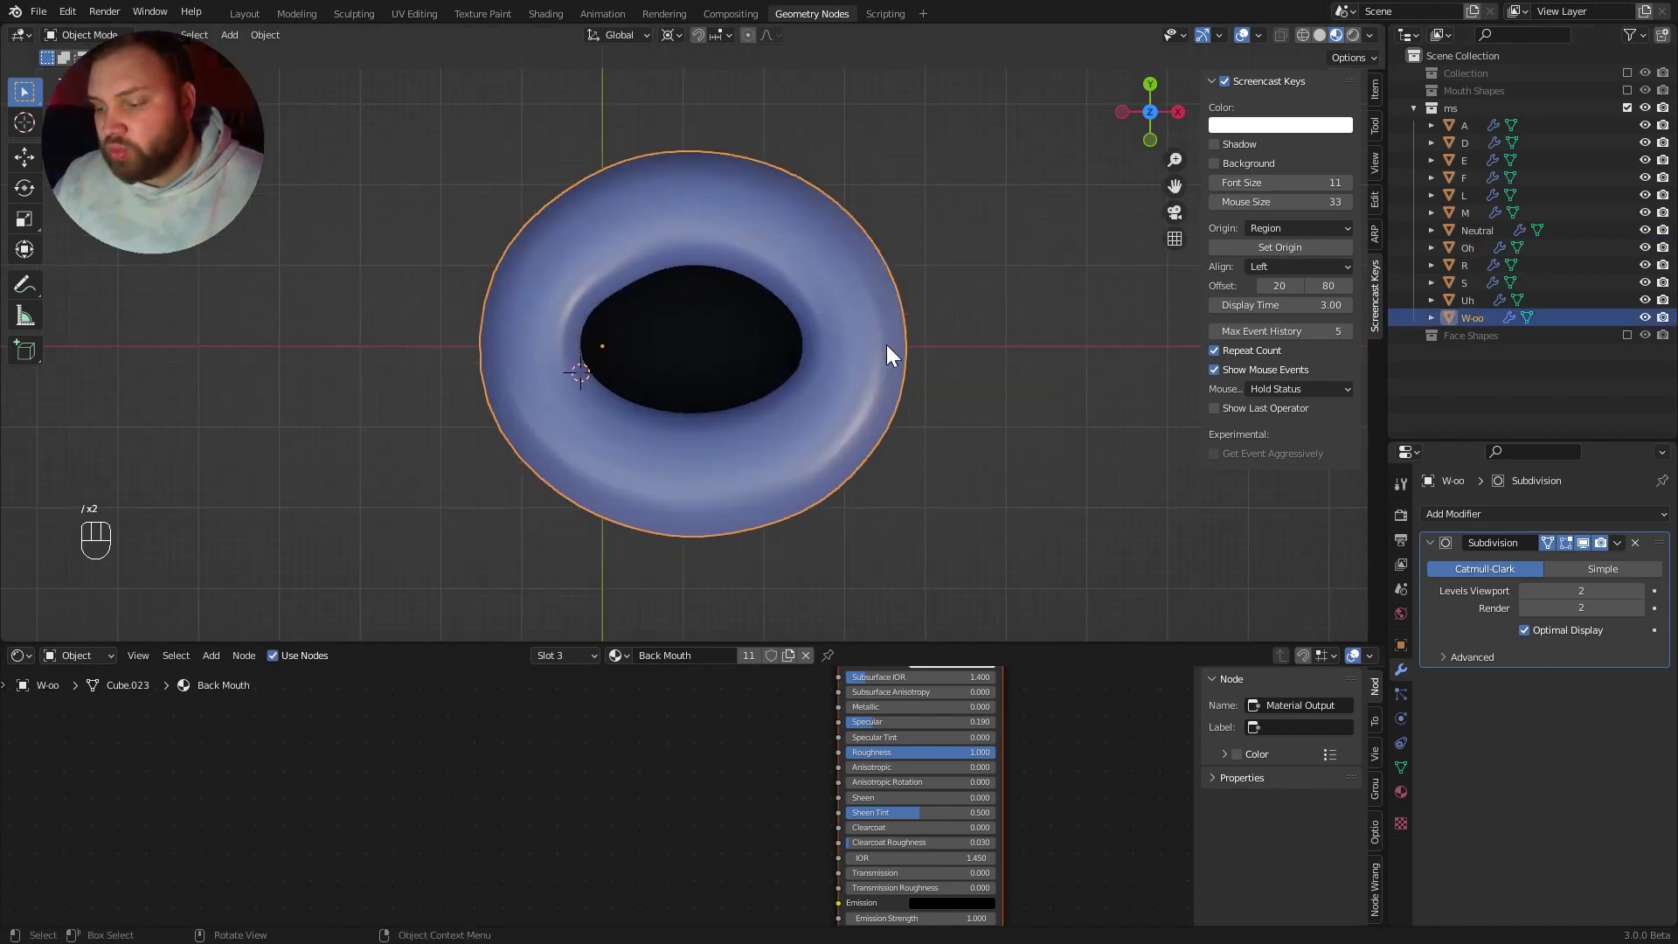
click(1474, 247)
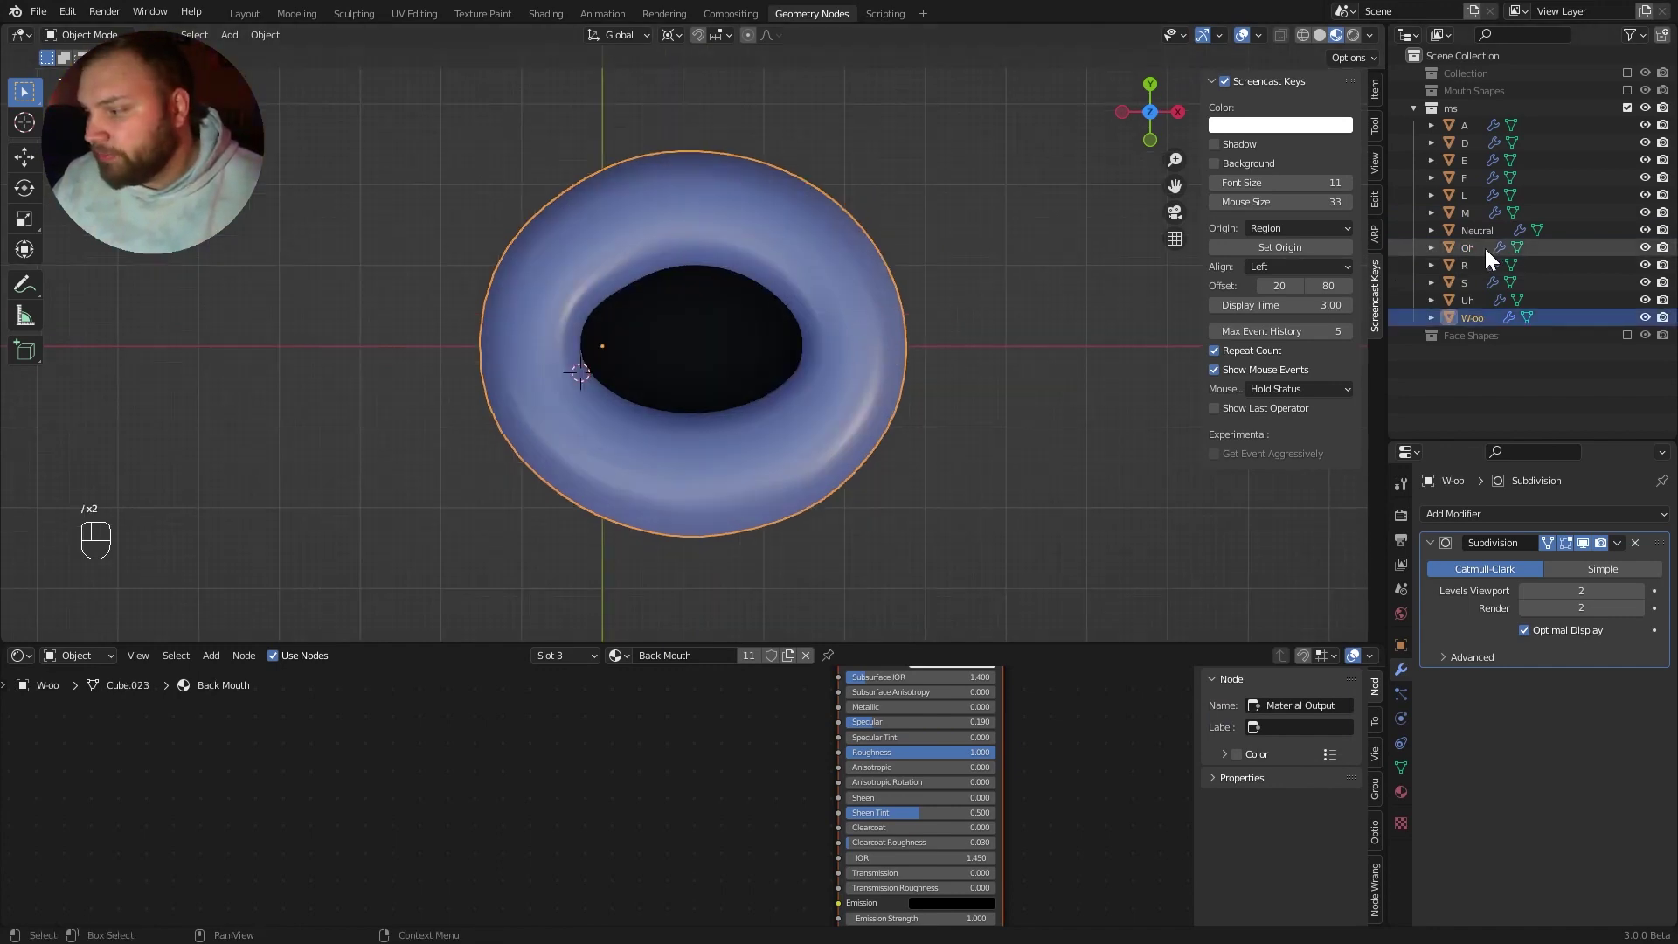
key(slash)
key(slash)
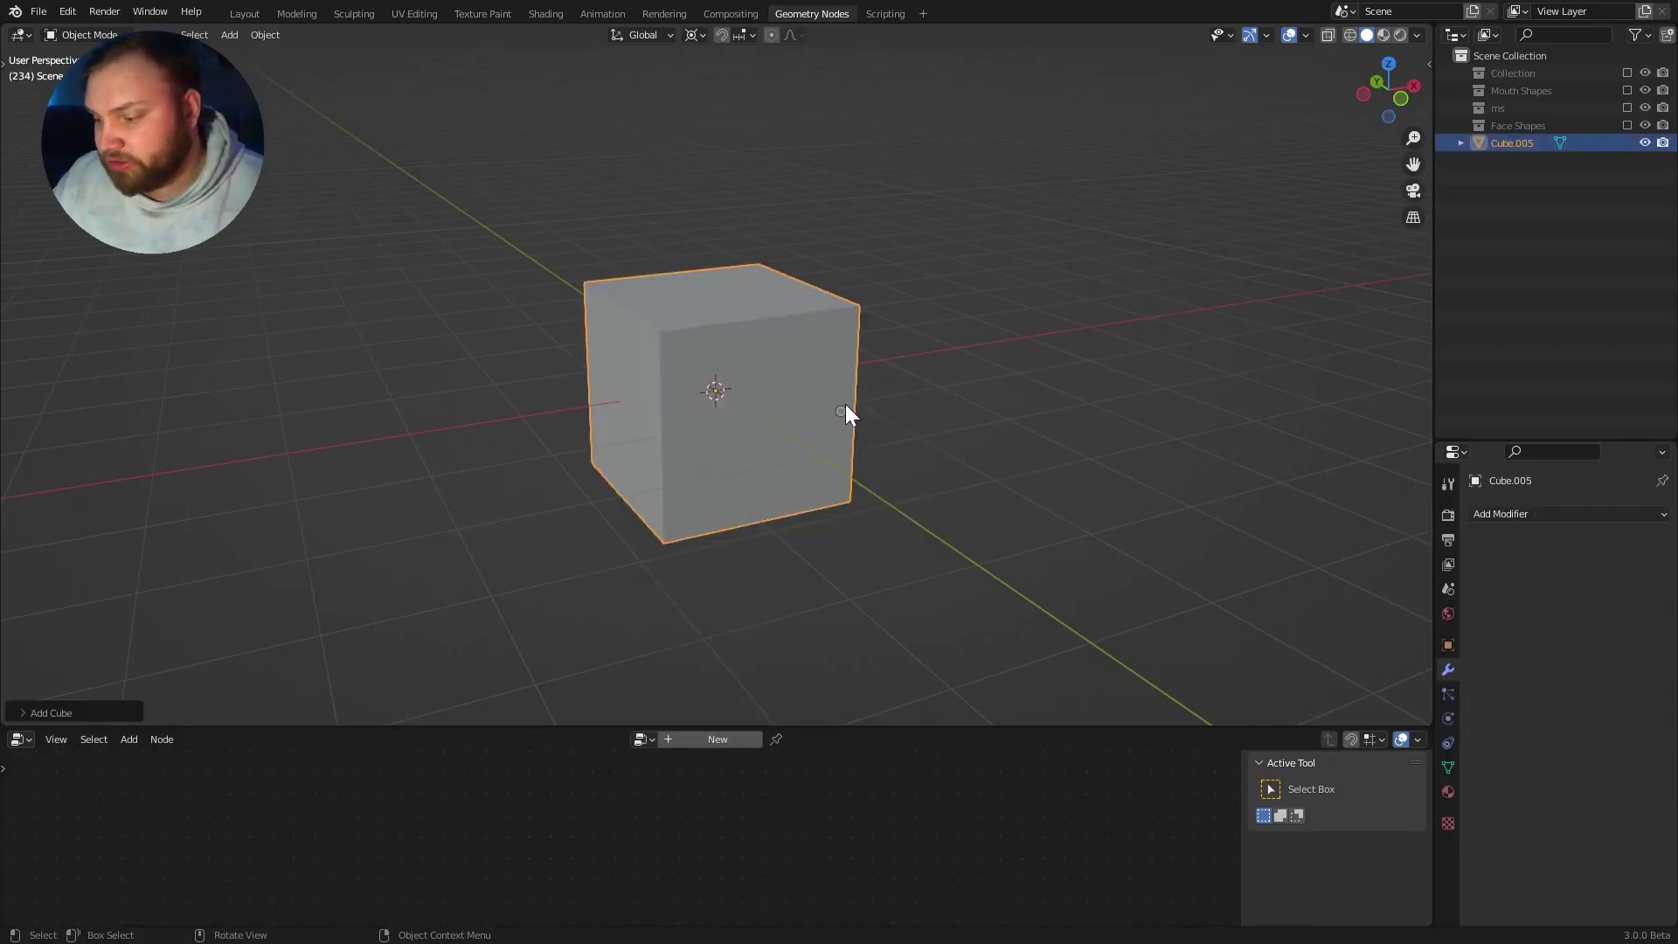
Step: Add a new geometry node tree to the cube and disconnect its Group Input from the Group Output
click(736, 739)
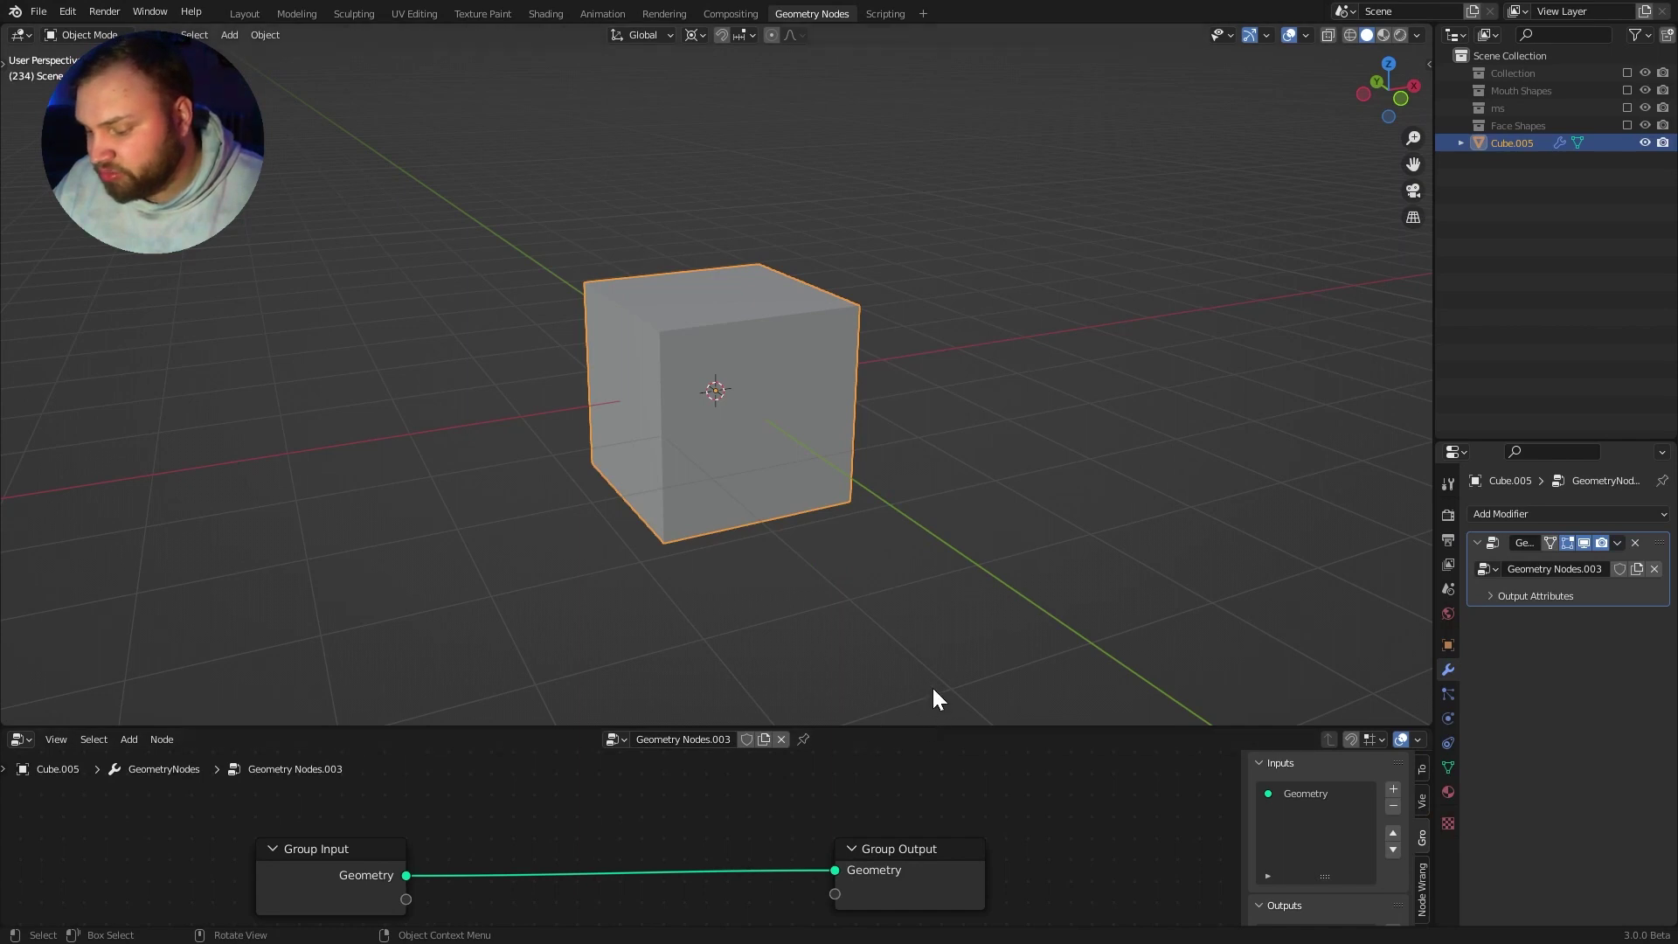
drag(937, 727, 948, 305)
drag(946, 643, 769, 743)
Step: Remove the Geometry socket from the node group's inputs
click(342, 665)
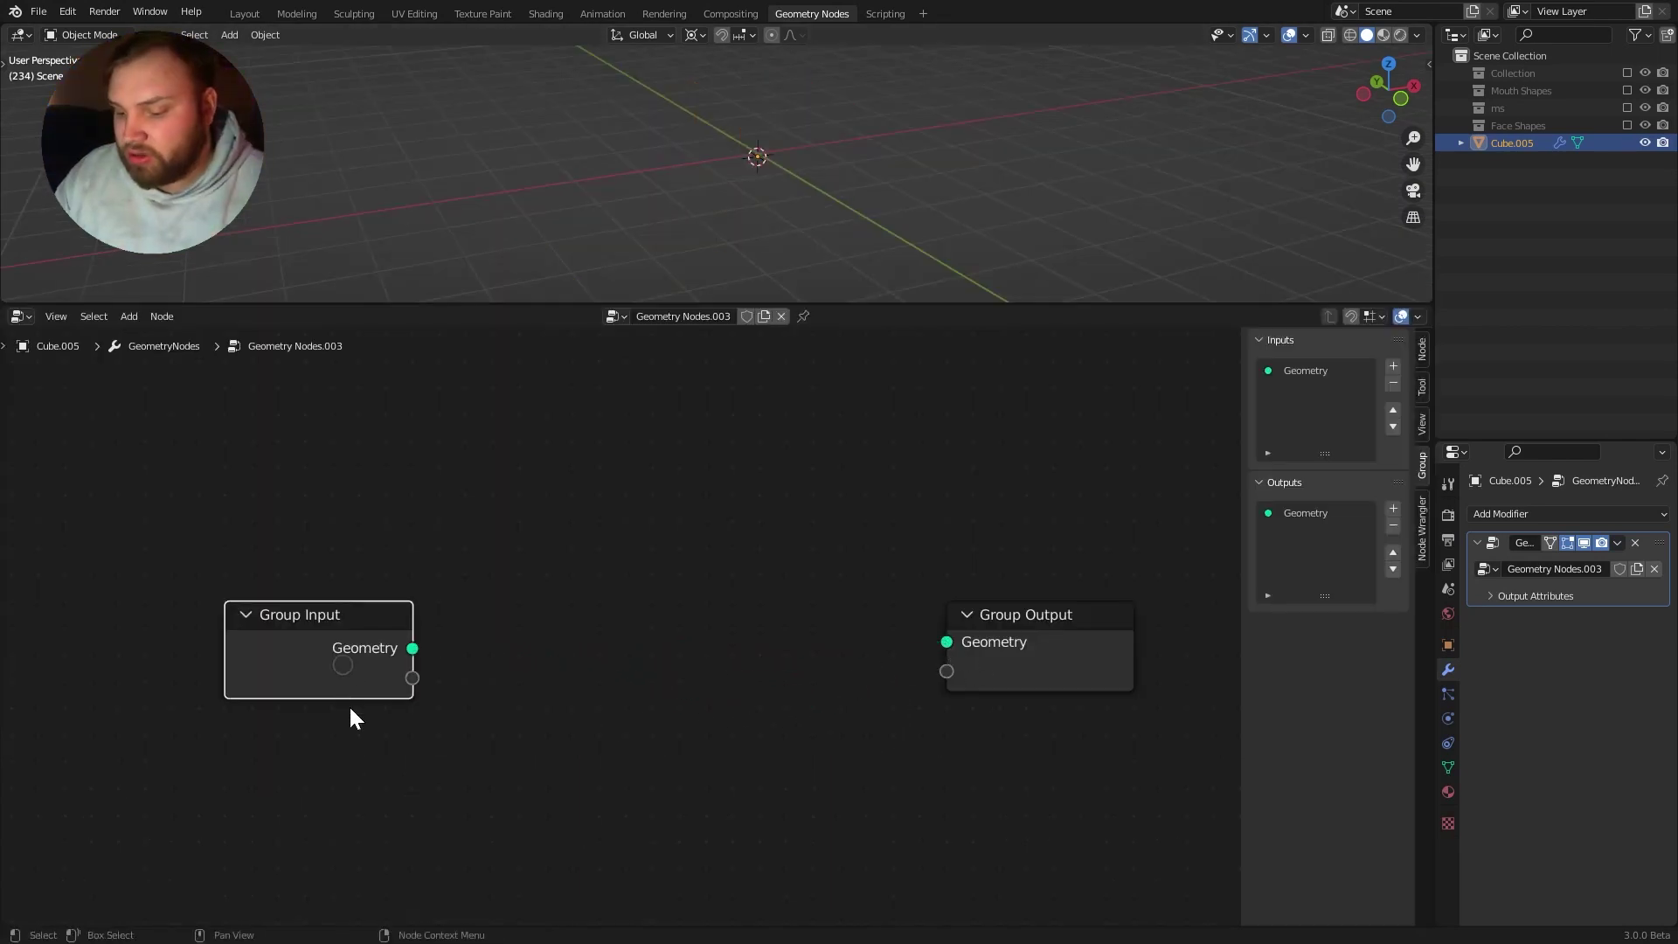
click(1344, 371)
click(1394, 383)
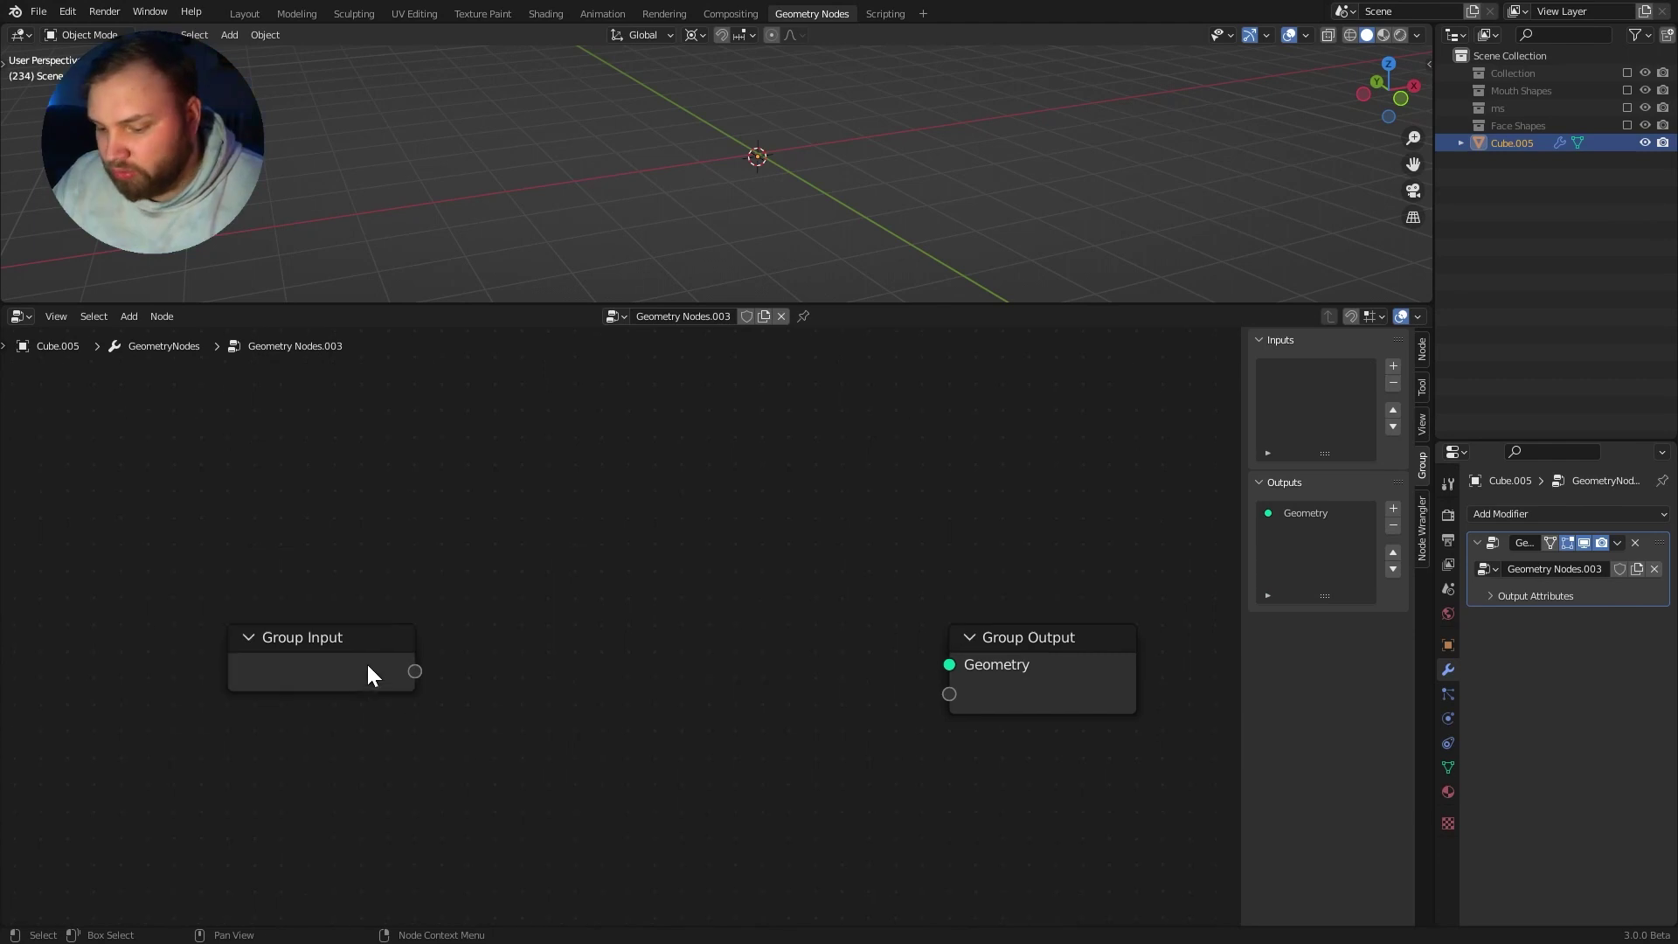
Step: Add a new input to the node group and name it VISEME
click(366, 662)
click(1393, 365)
double_click(1320, 371)
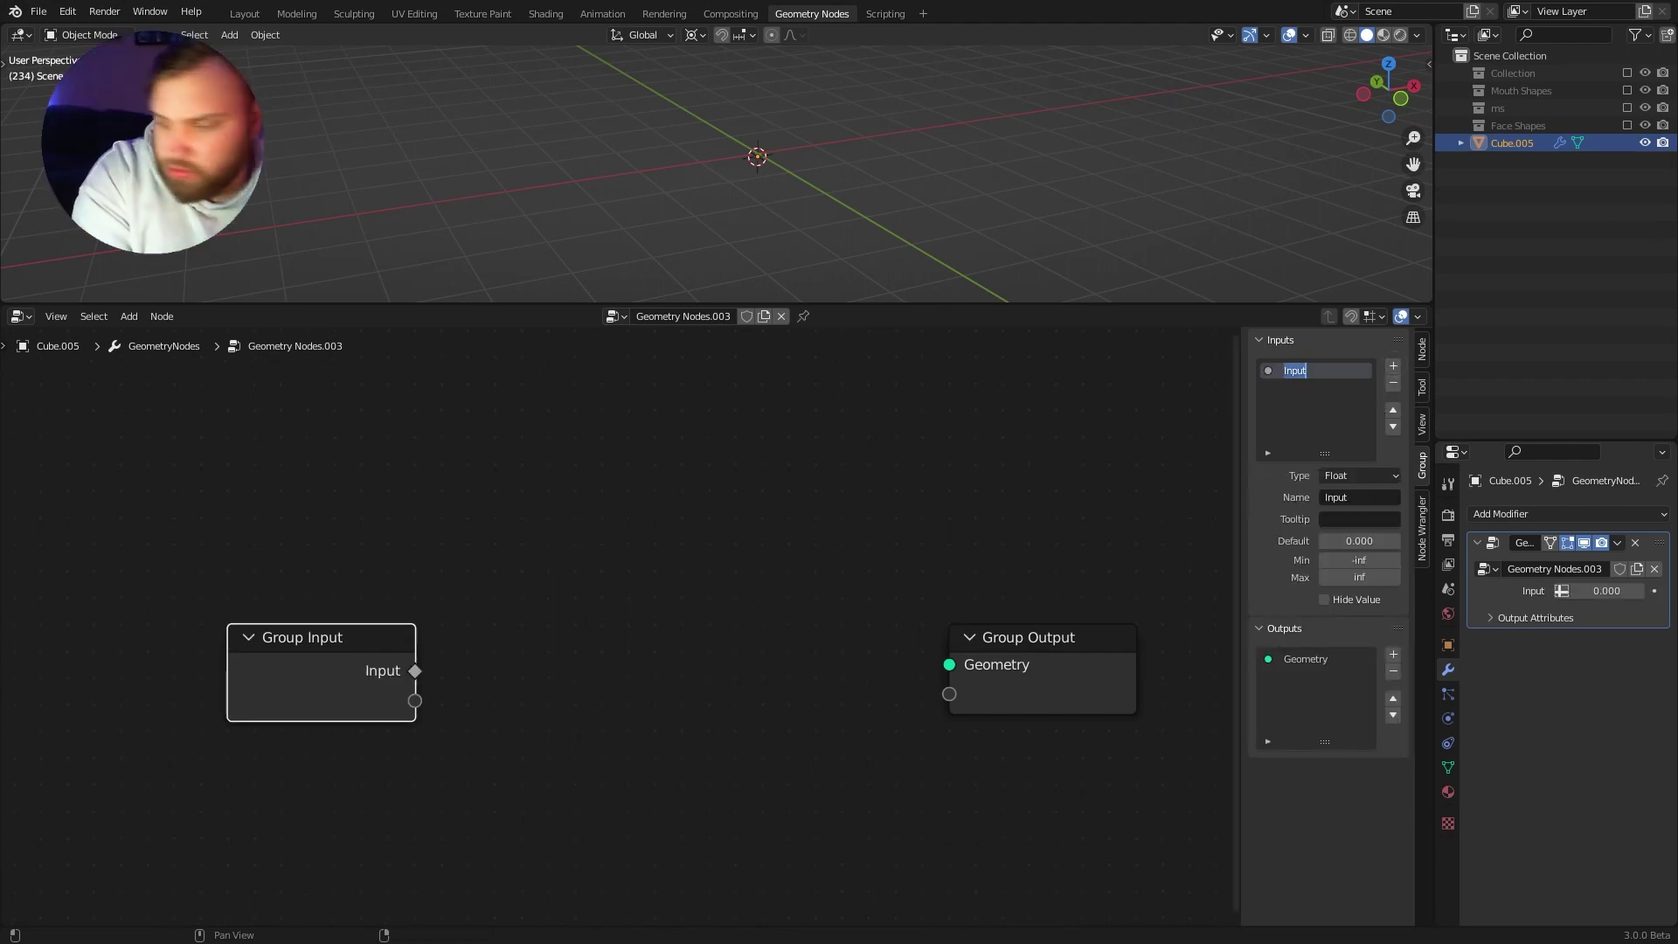
text(VISEME)
key(Return)
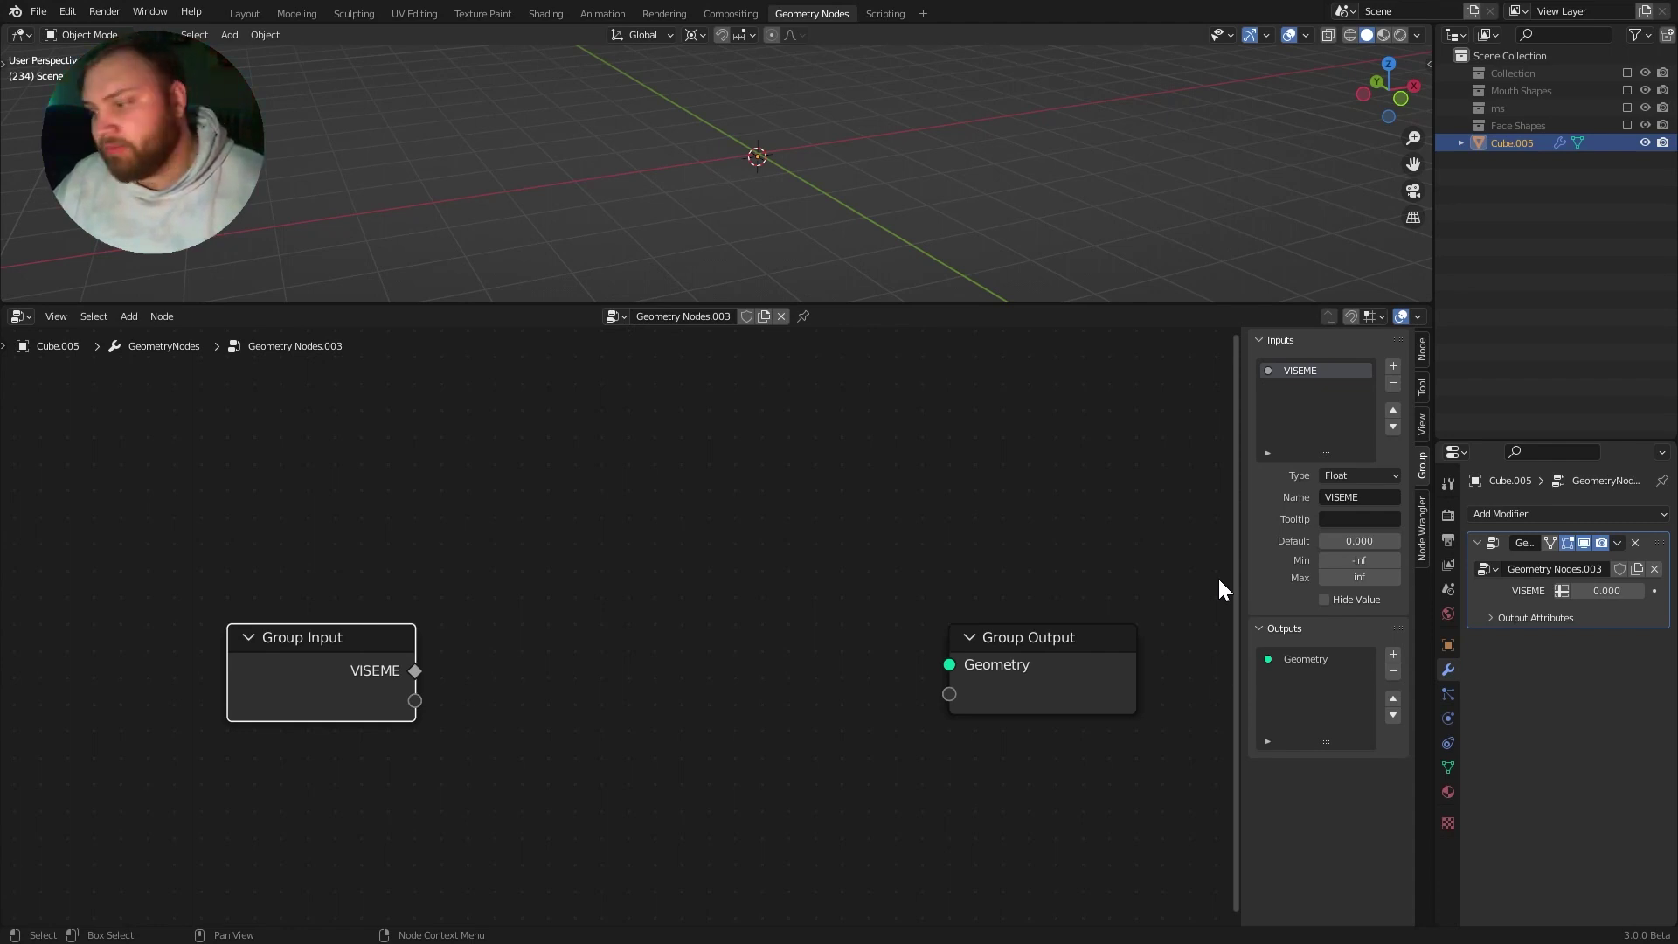
Step: Set the VISEME input's type to Integer and widen the modifier properties area
click(1364, 479)
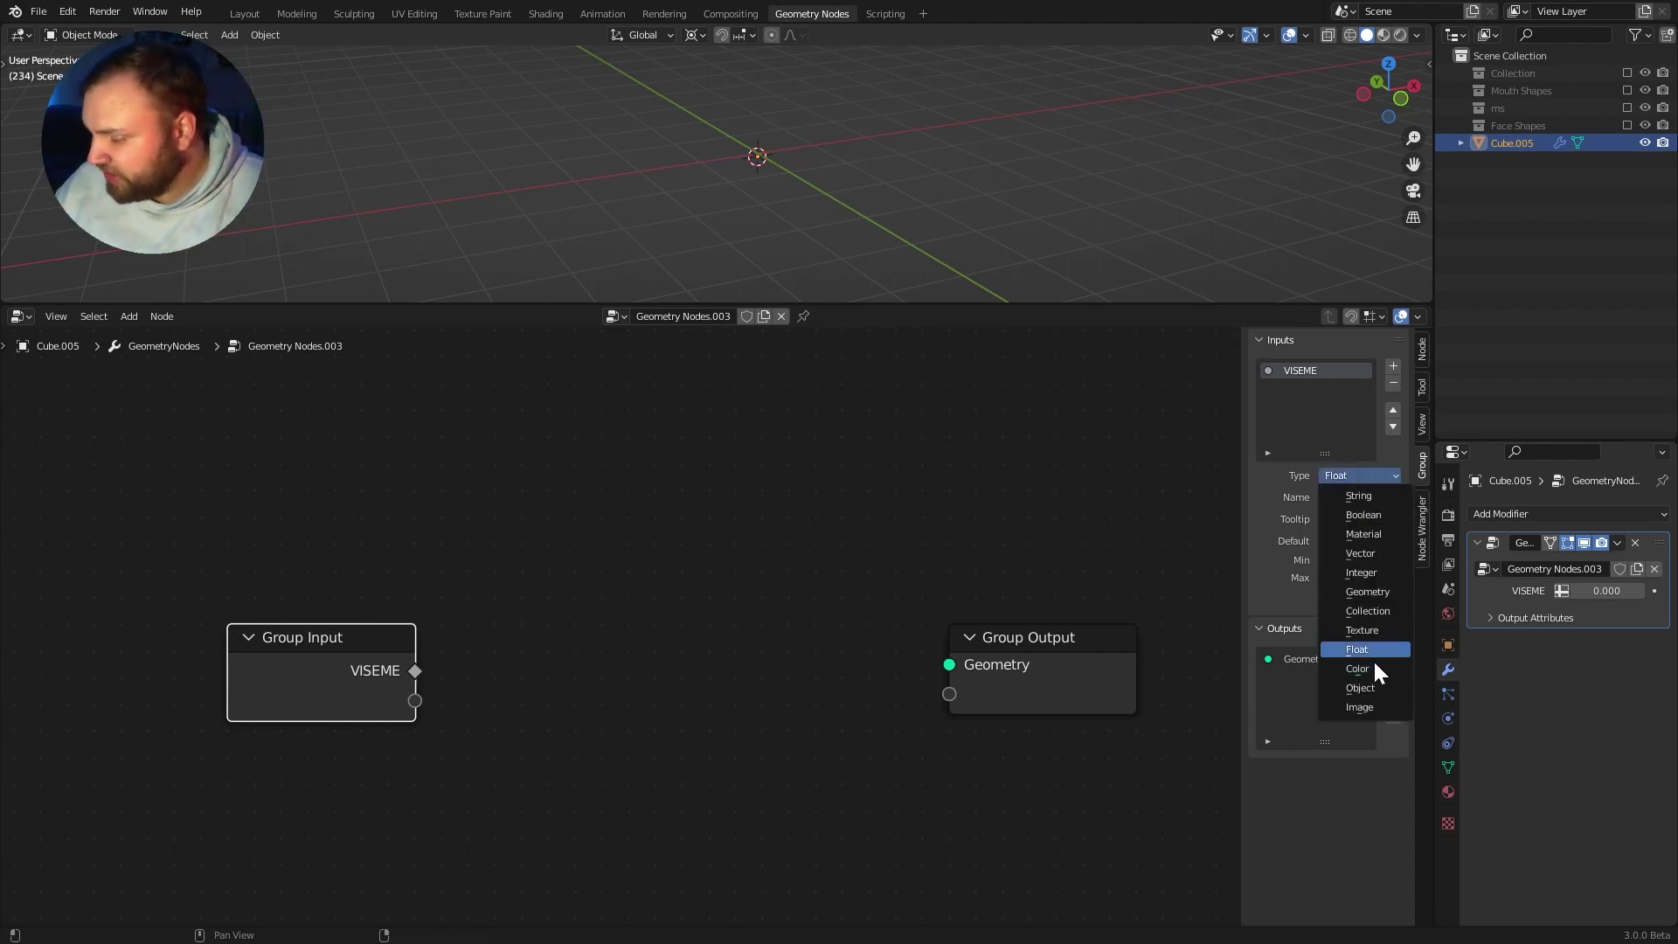
click(1390, 576)
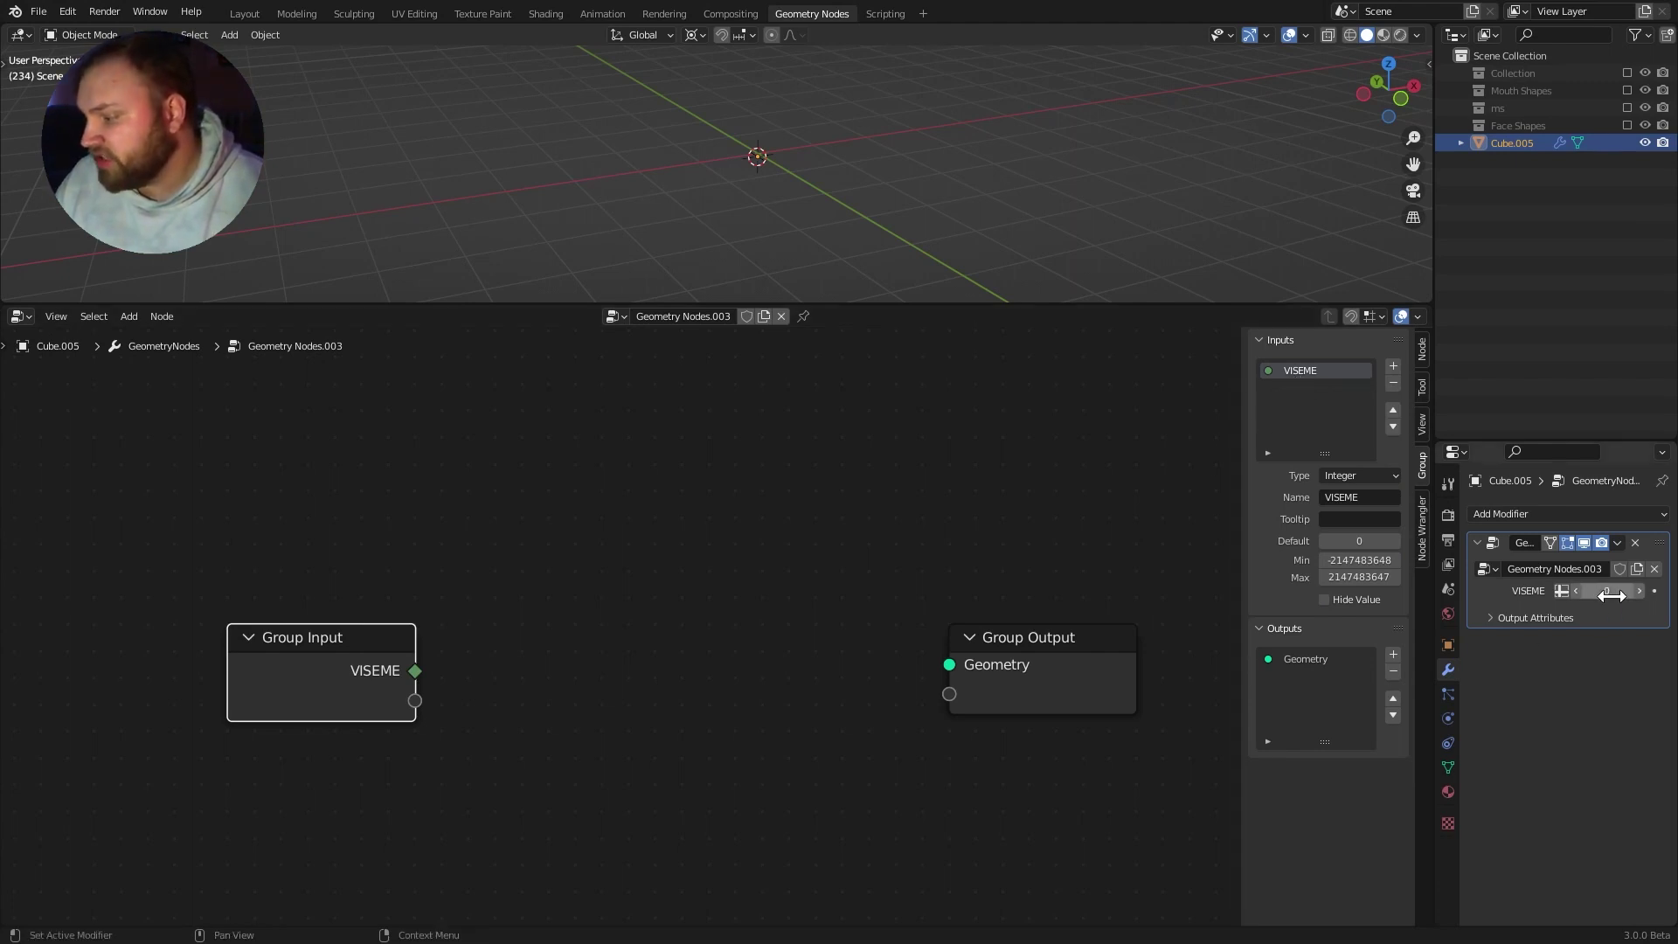
drag(1434, 645, 1322, 644)
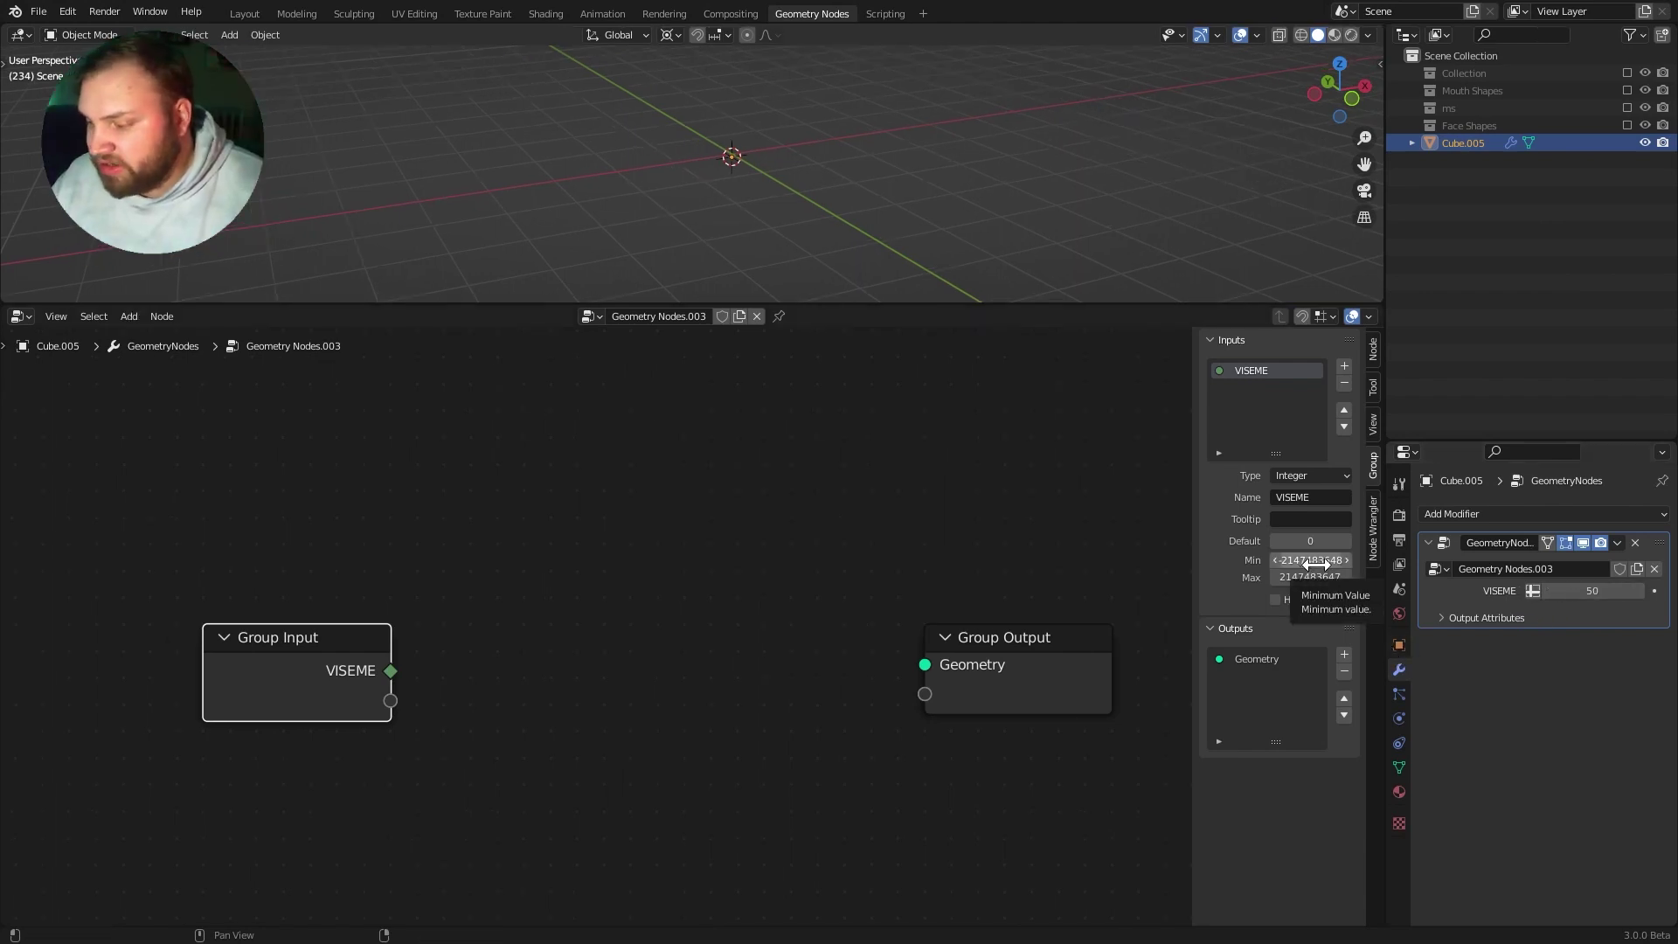
Step: Limit the VISEME input to a minimum of 0 and a maximum of 16
click(1314, 564)
text(0)
key(Return)
click(1311, 577)
text(10)
key(Return)
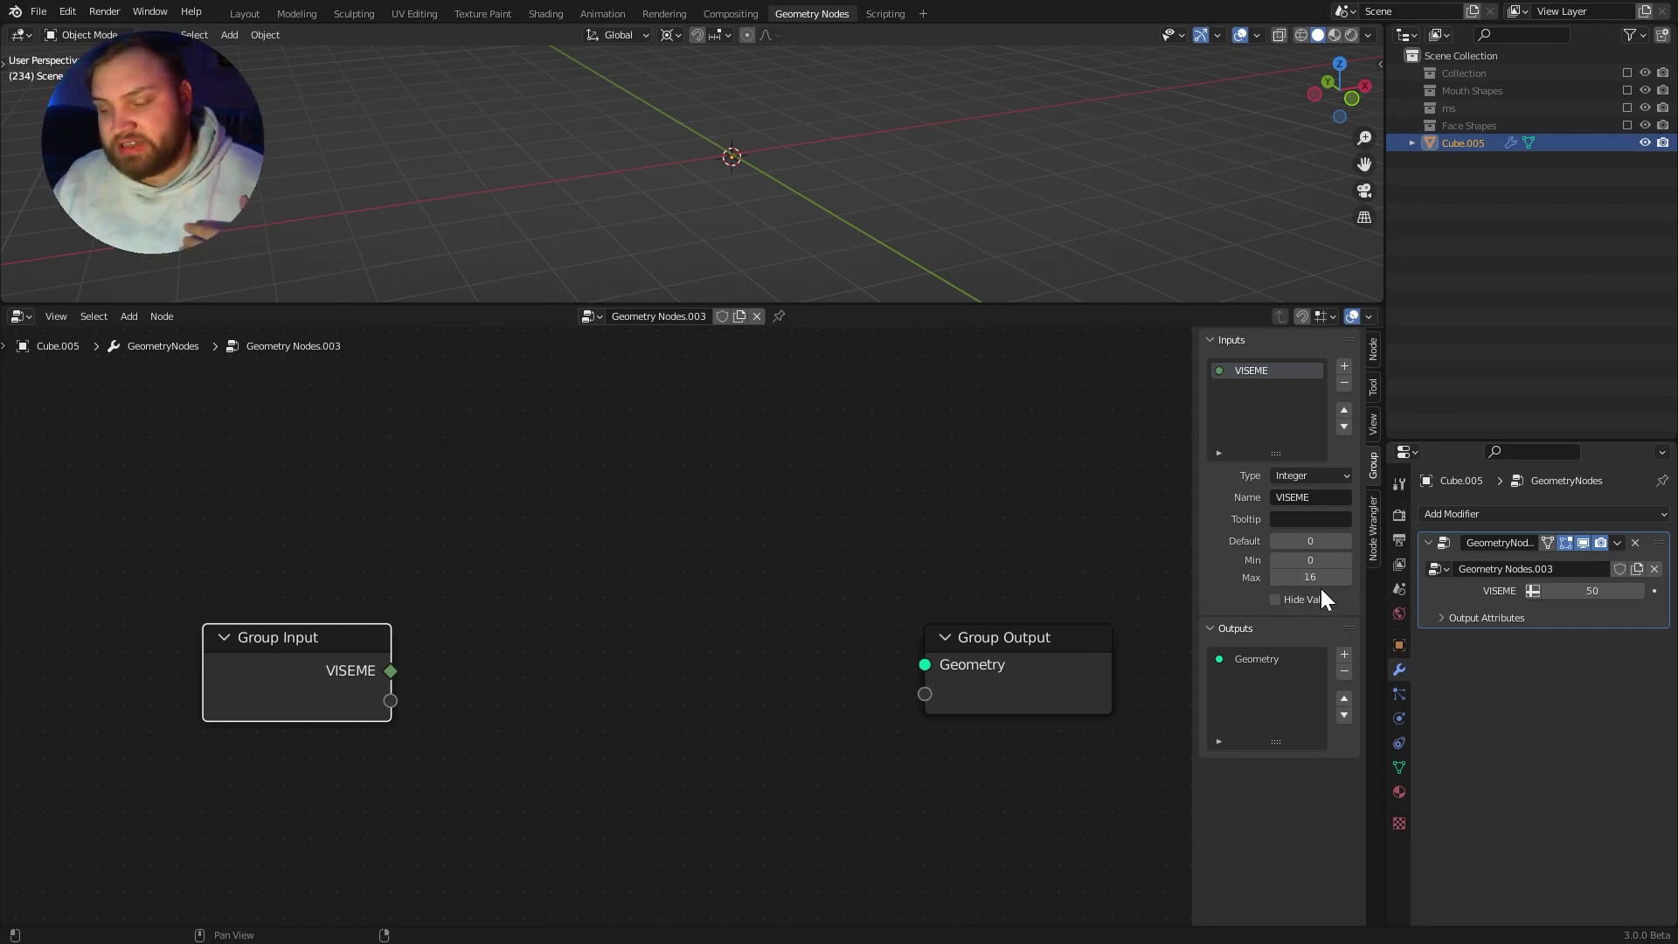
key(ctrl+z)
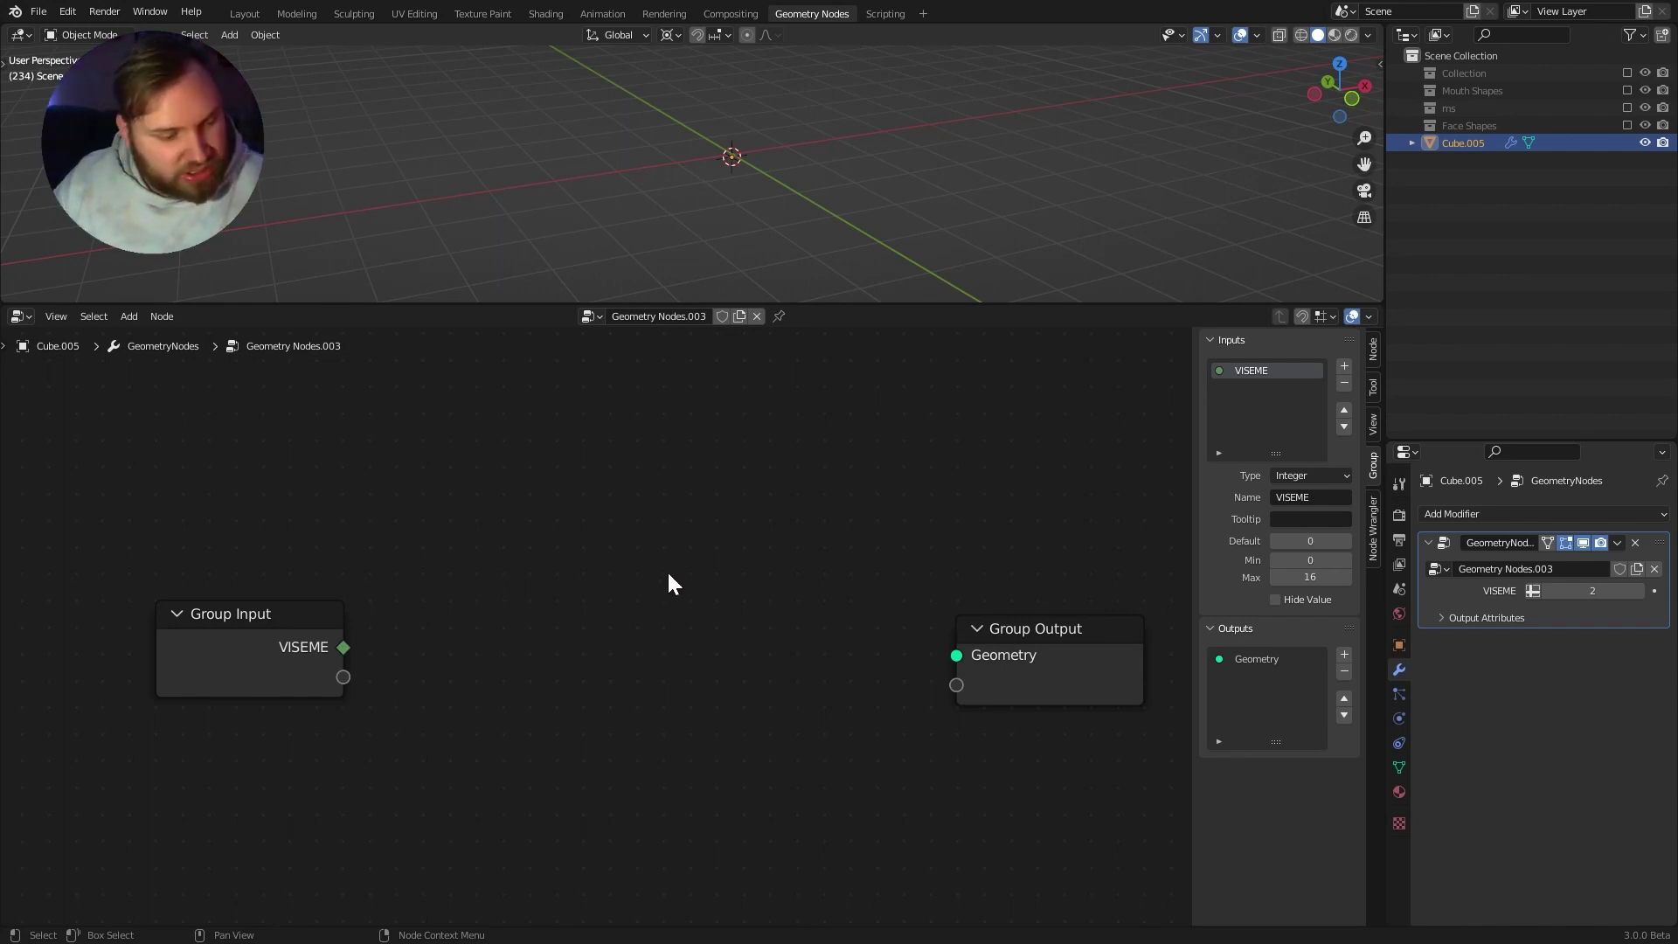
Step: Add a Switch node between the Group Input and Group Output nodes
key(shift+a)
click(697, 566)
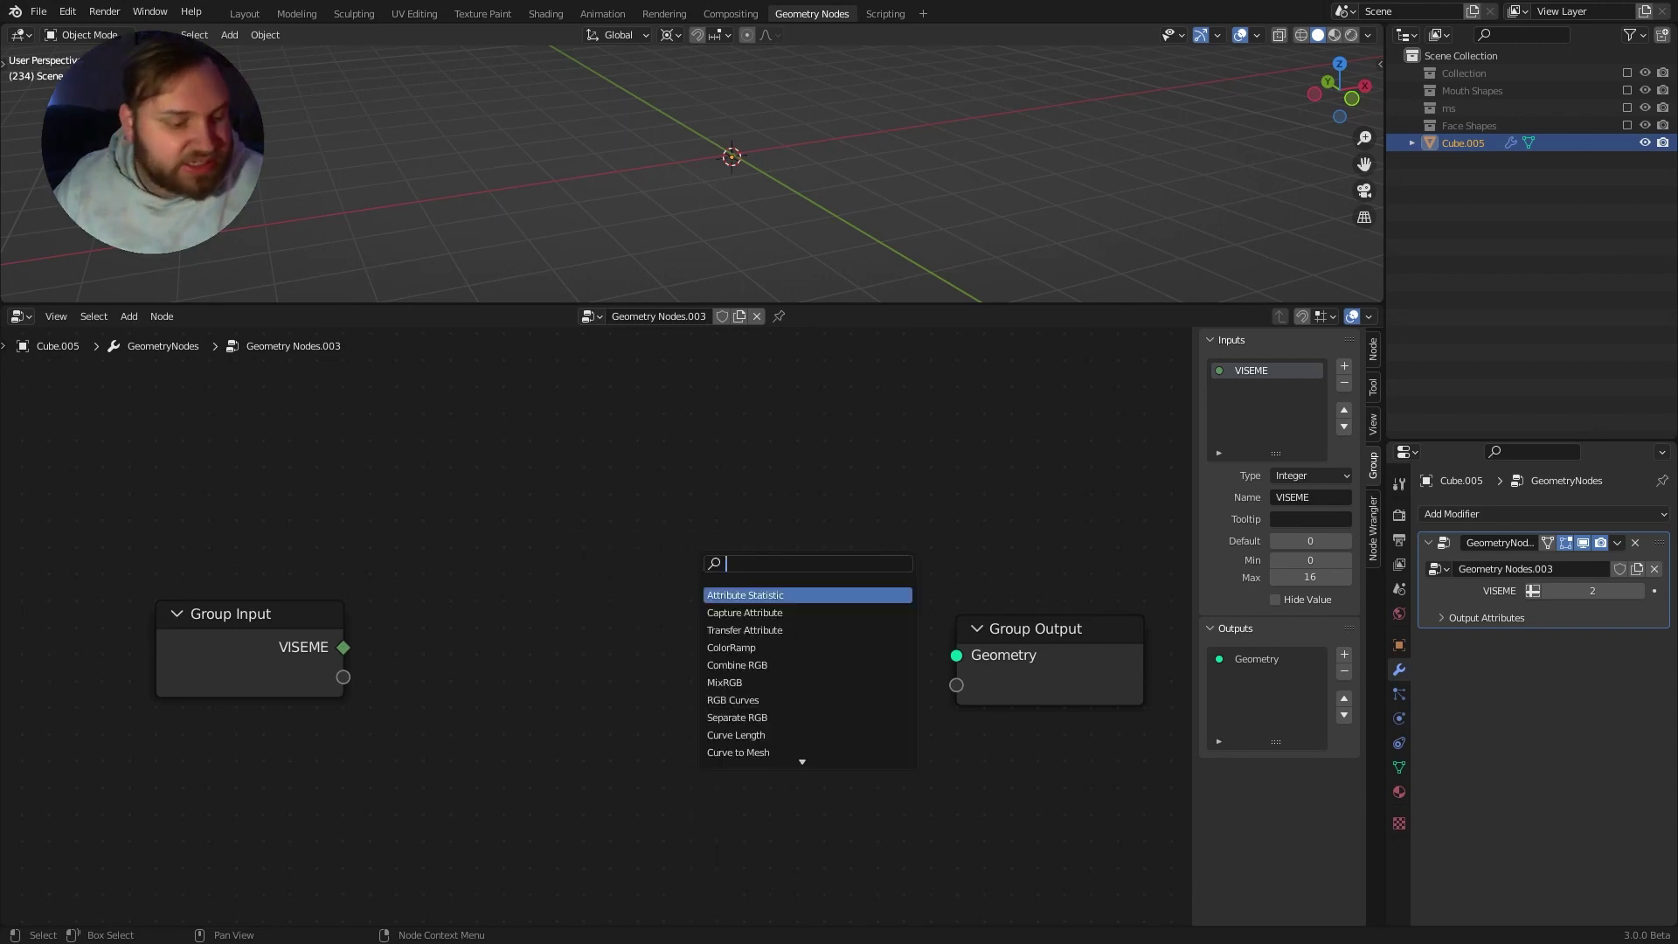
text(swit)
click(753, 595)
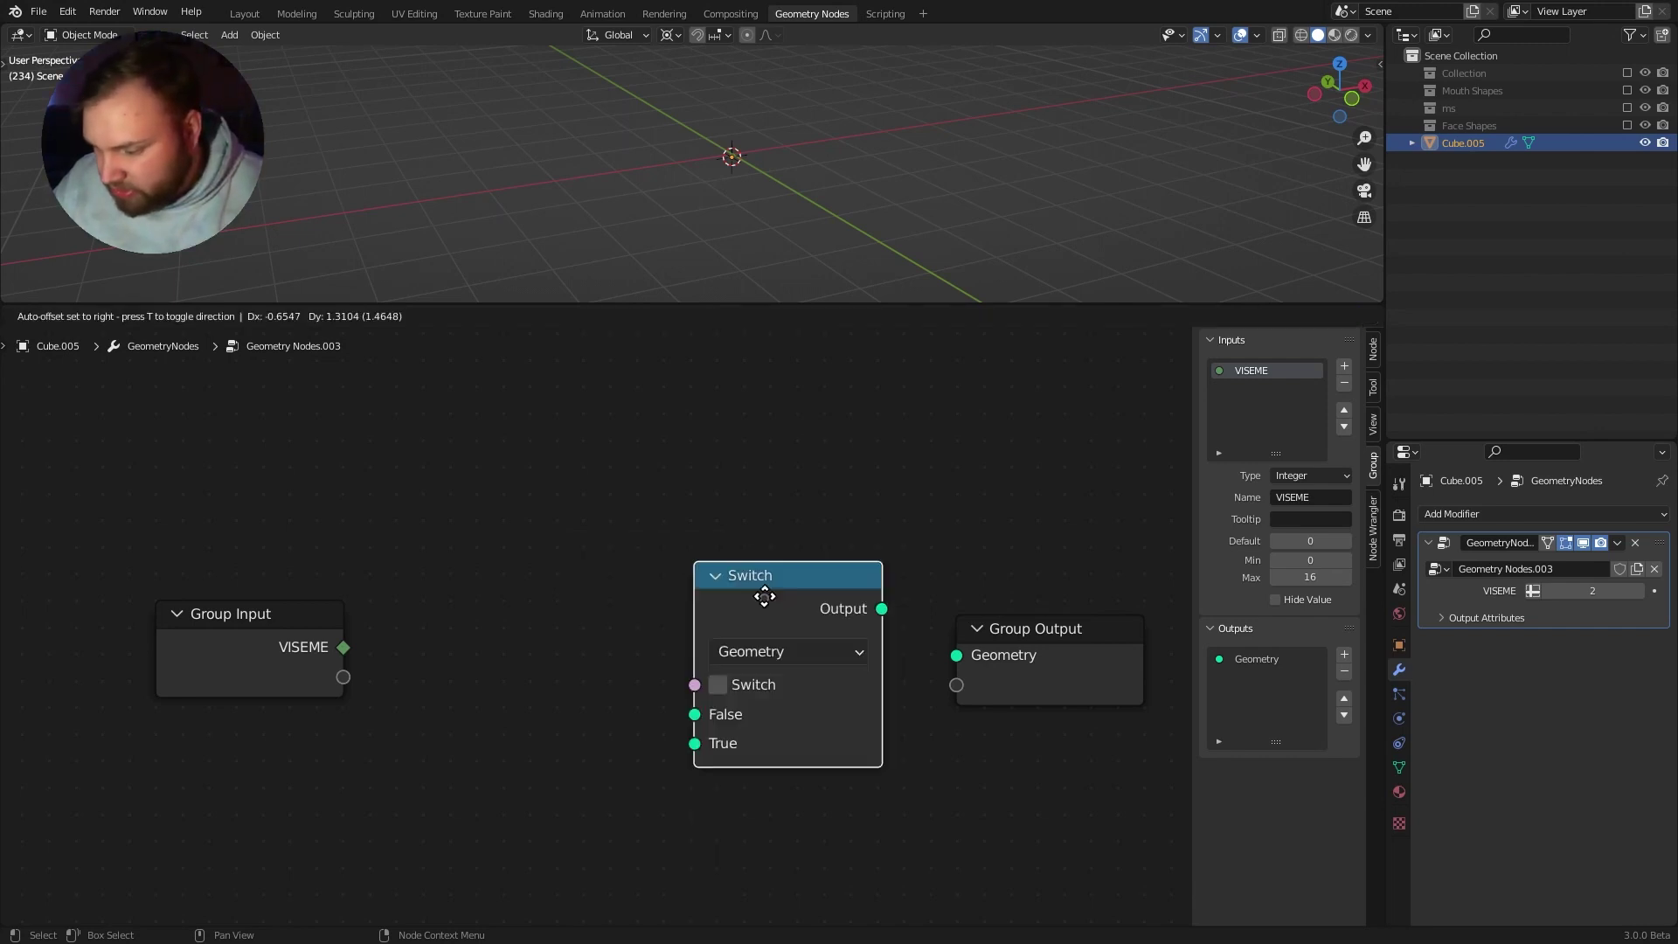
click(686, 572)
middle_drag(825, 595, 799, 615)
scroll(792, 616, down, 2)
Step: Choose Geometry as the Switch node's input type
click(711, 730)
drag(603, 626, 495, 750)
drag(775, 555, 703, 626)
click(717, 591)
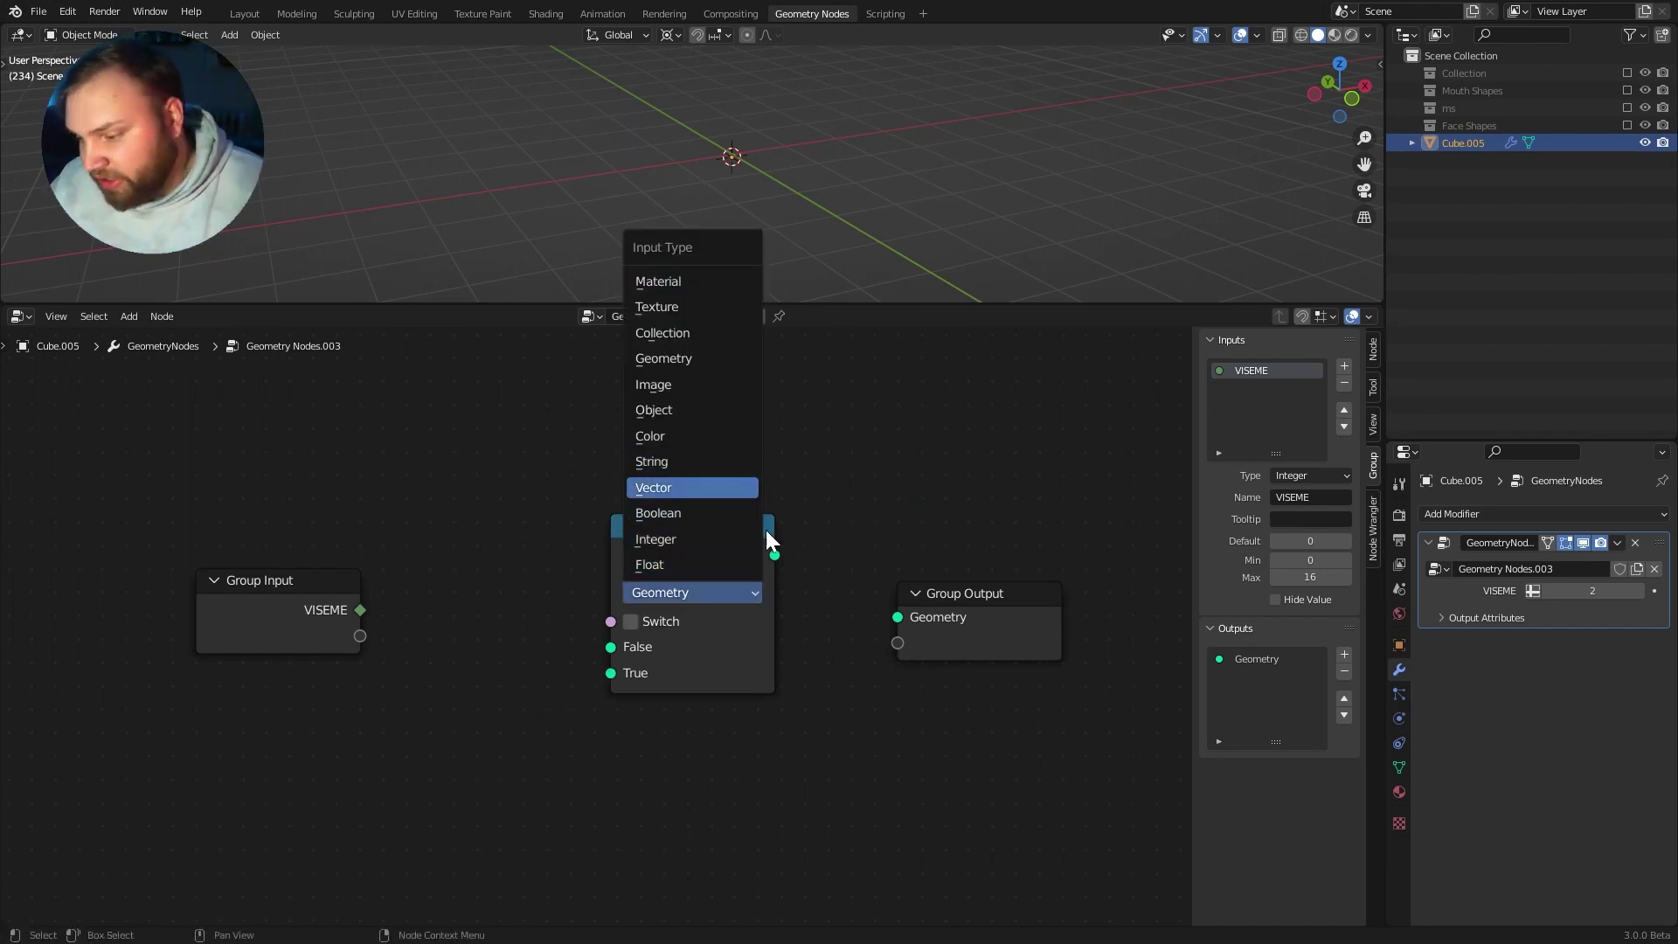
click(715, 359)
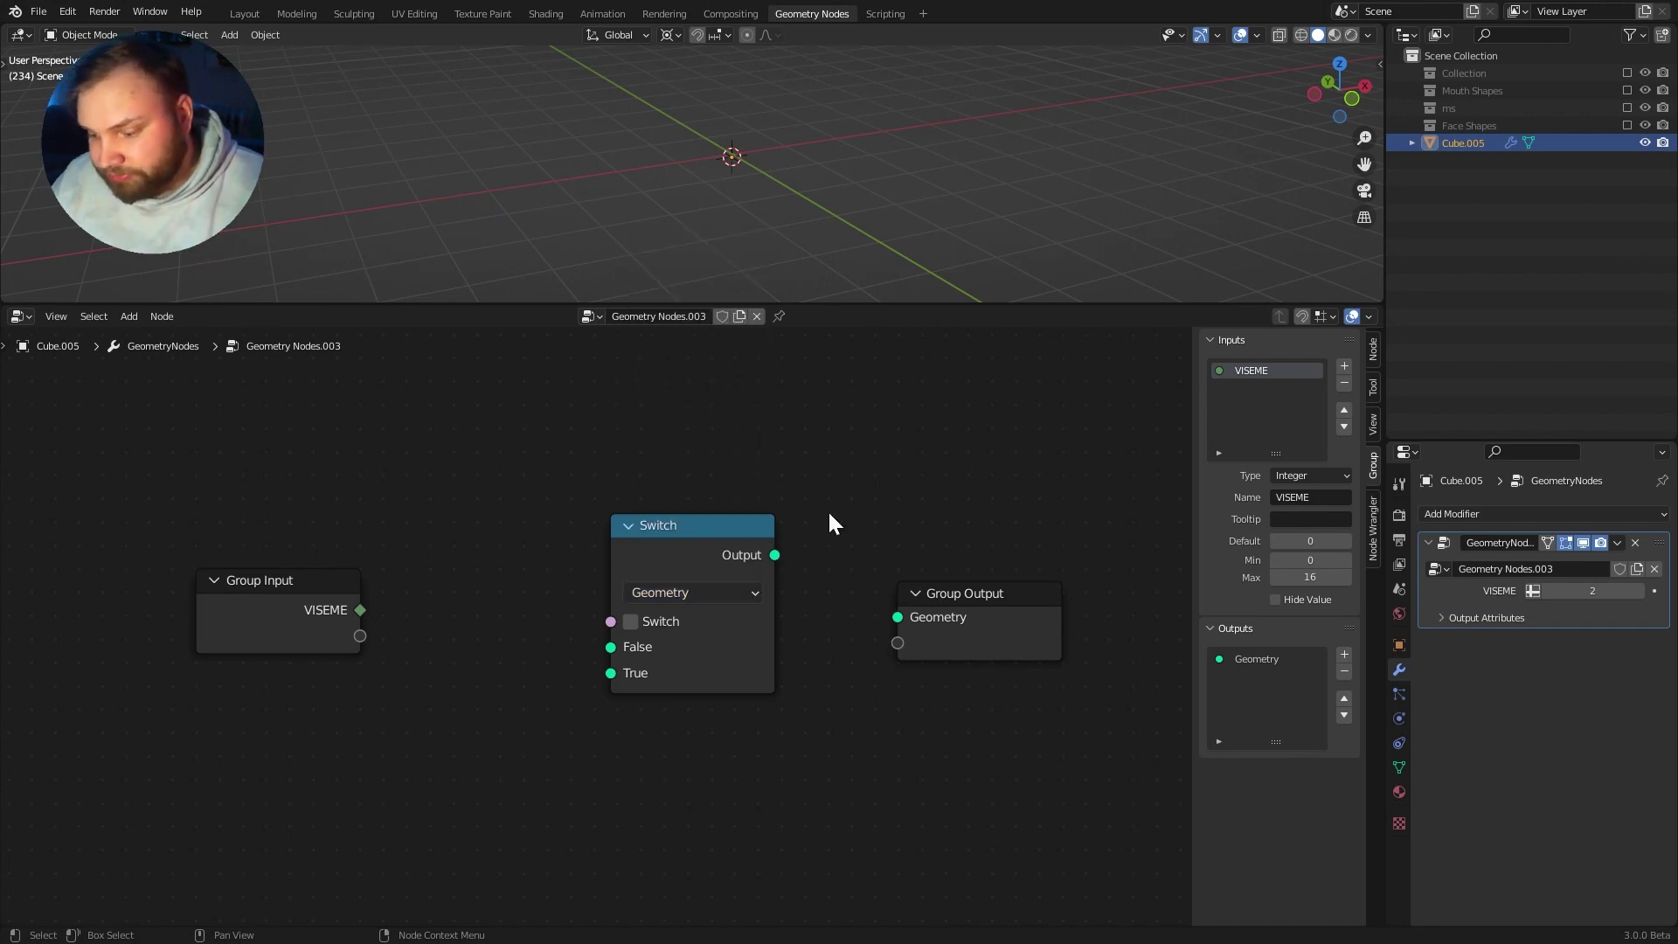
Step: Turn the Switch node into a node group and return to the main node tree
drag(699, 540, 744, 527)
drag(657, 664, 512, 748)
drag(820, 545, 990, 504)
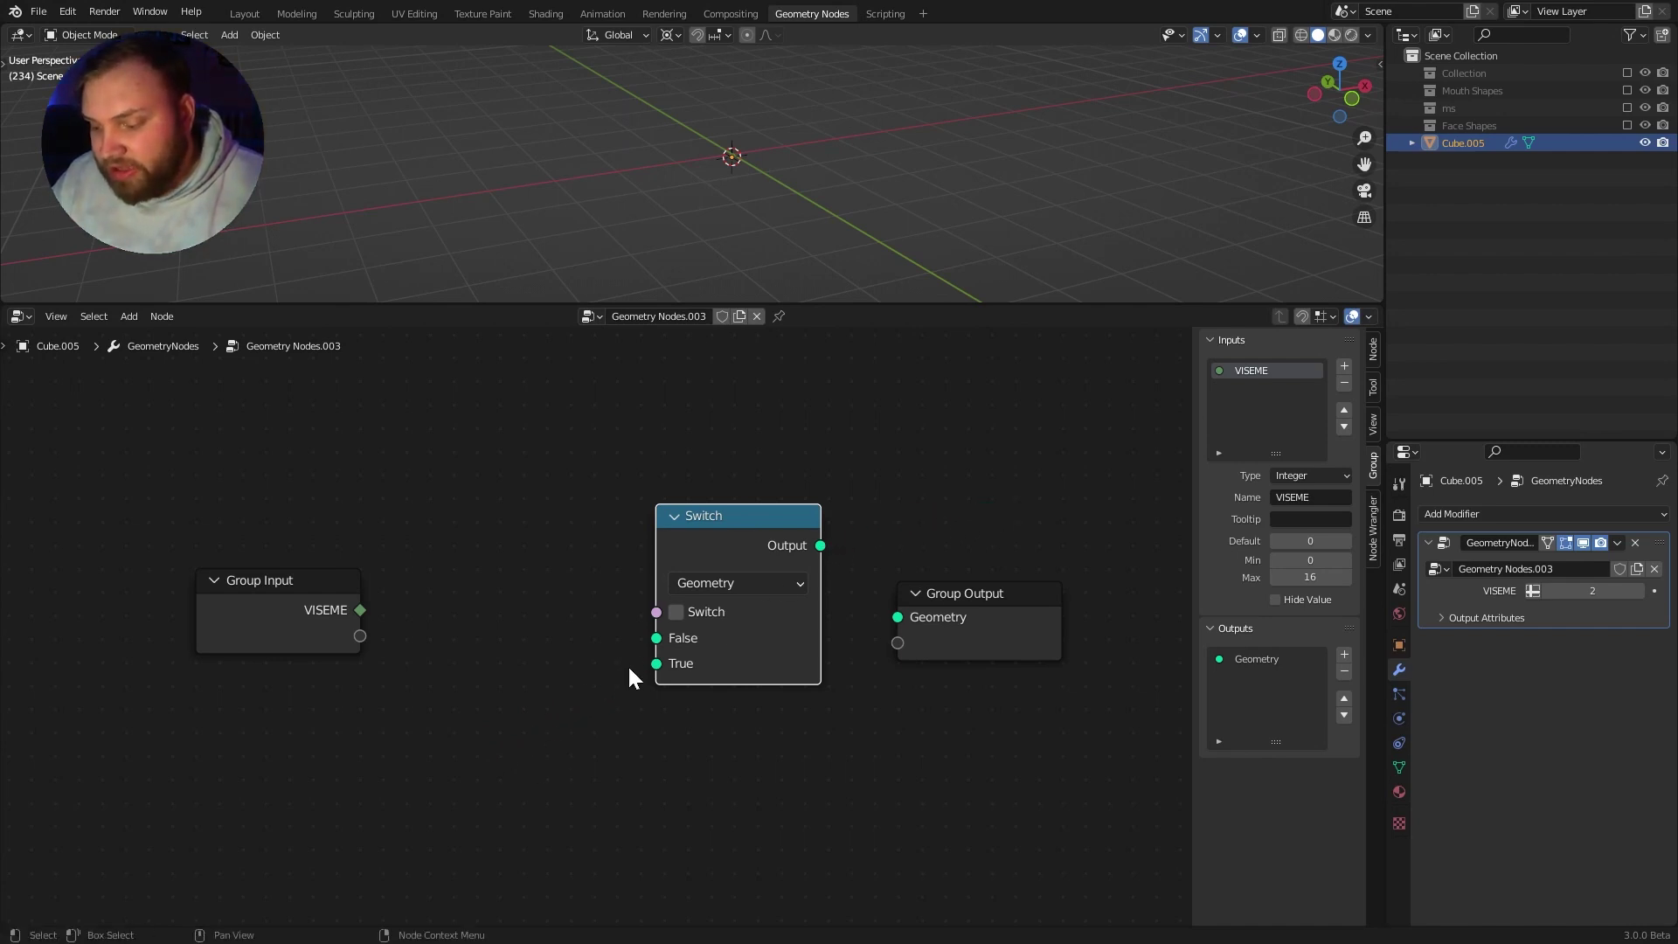
drag(655, 639, 578, 658)
drag(733, 529, 696, 529)
middle_drag(726, 551, 601, 566)
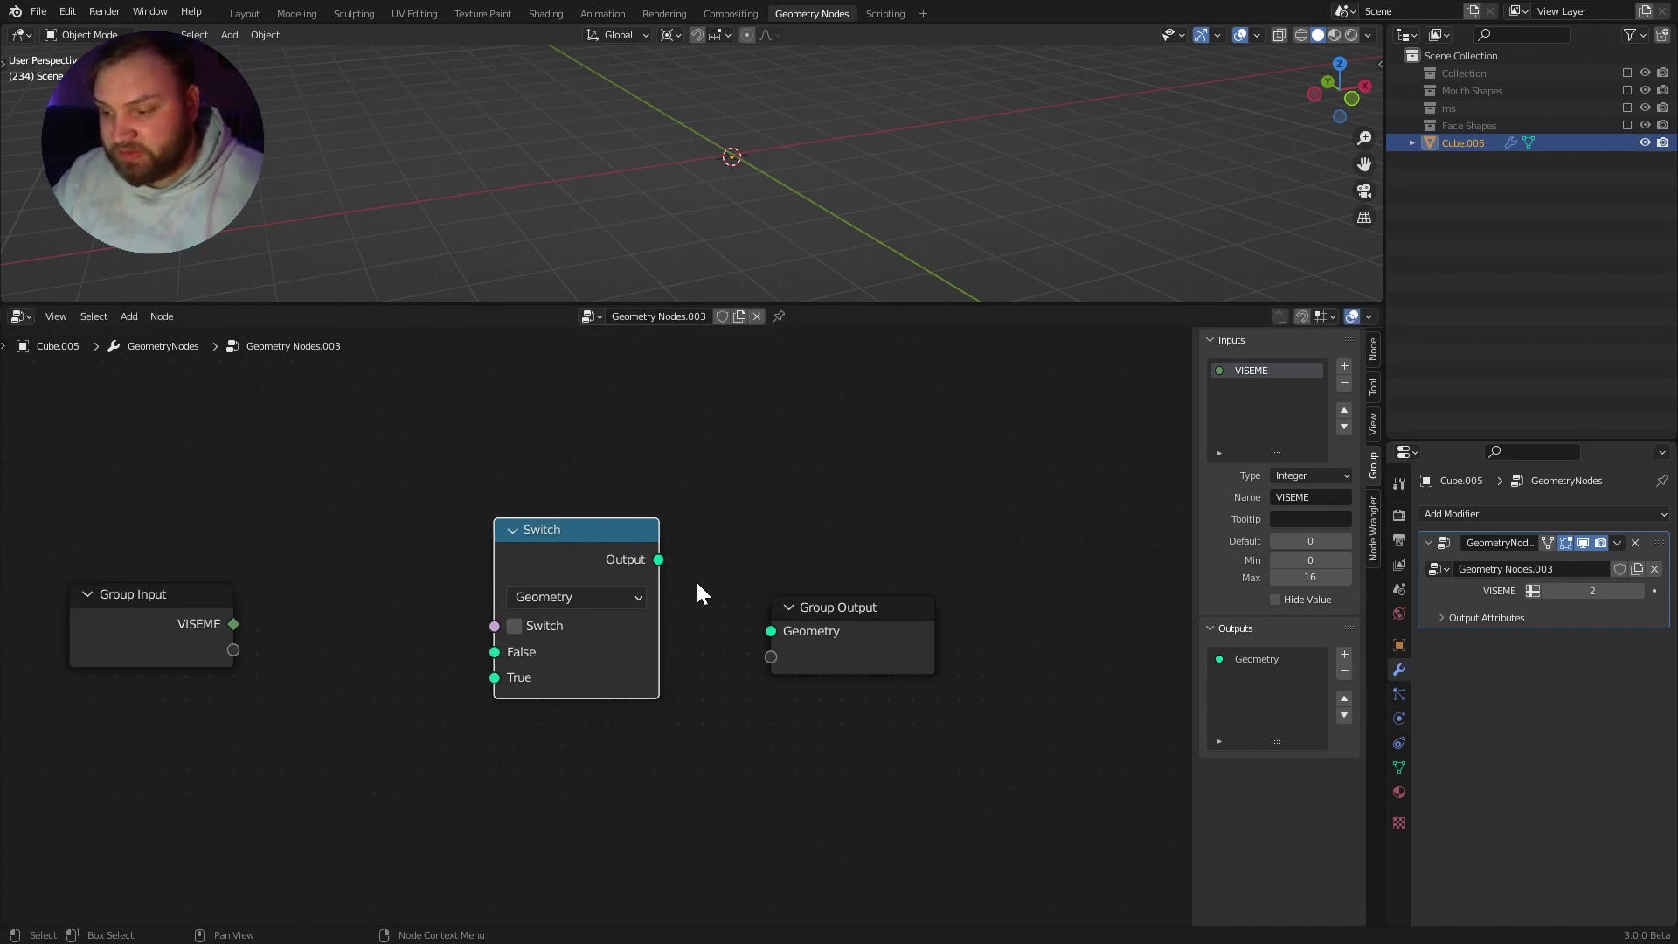
scroll(798, 591, down, 3)
key(ctrl+g)
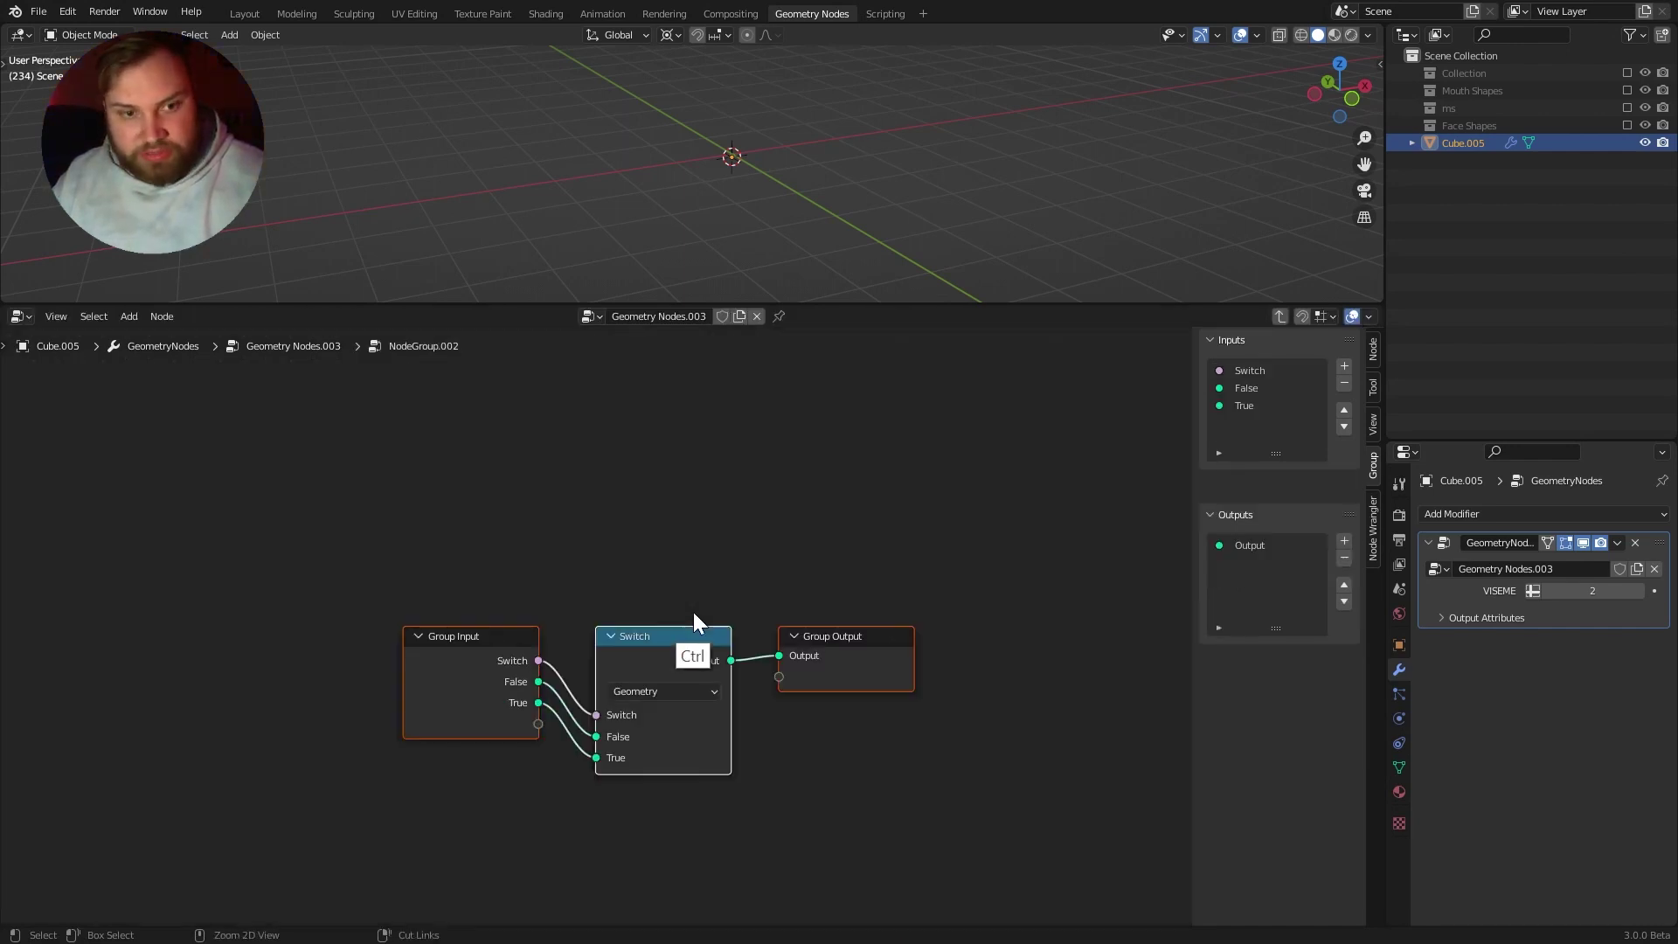
click(798, 773)
middle_drag(800, 774, 836, 725)
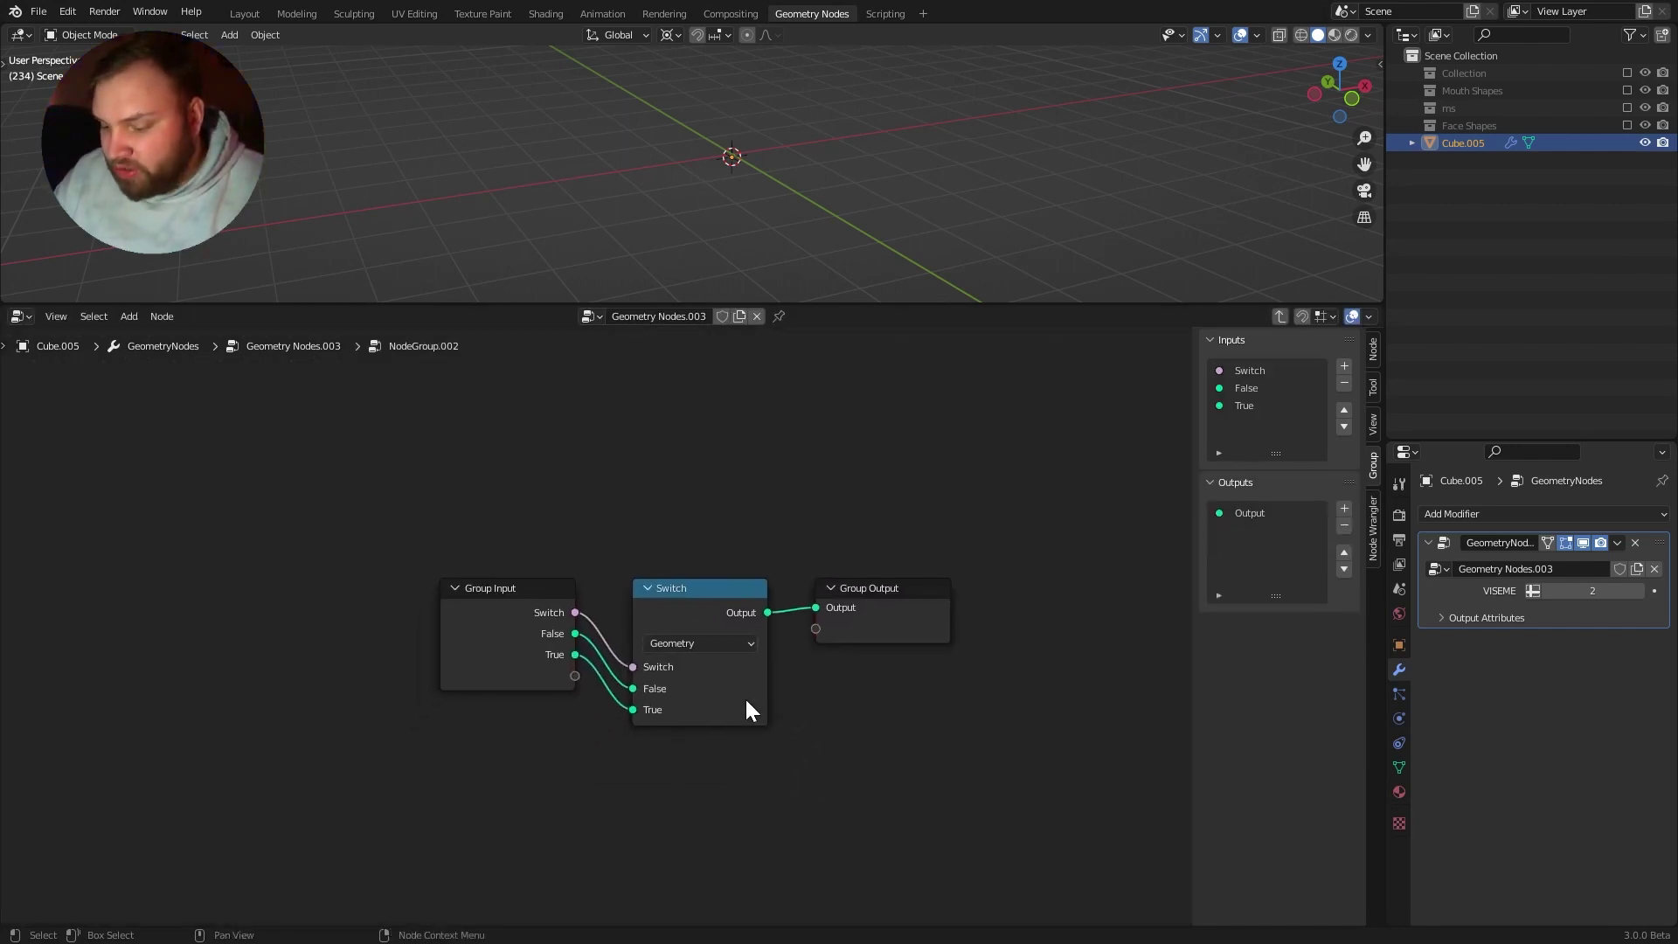
click(1280, 316)
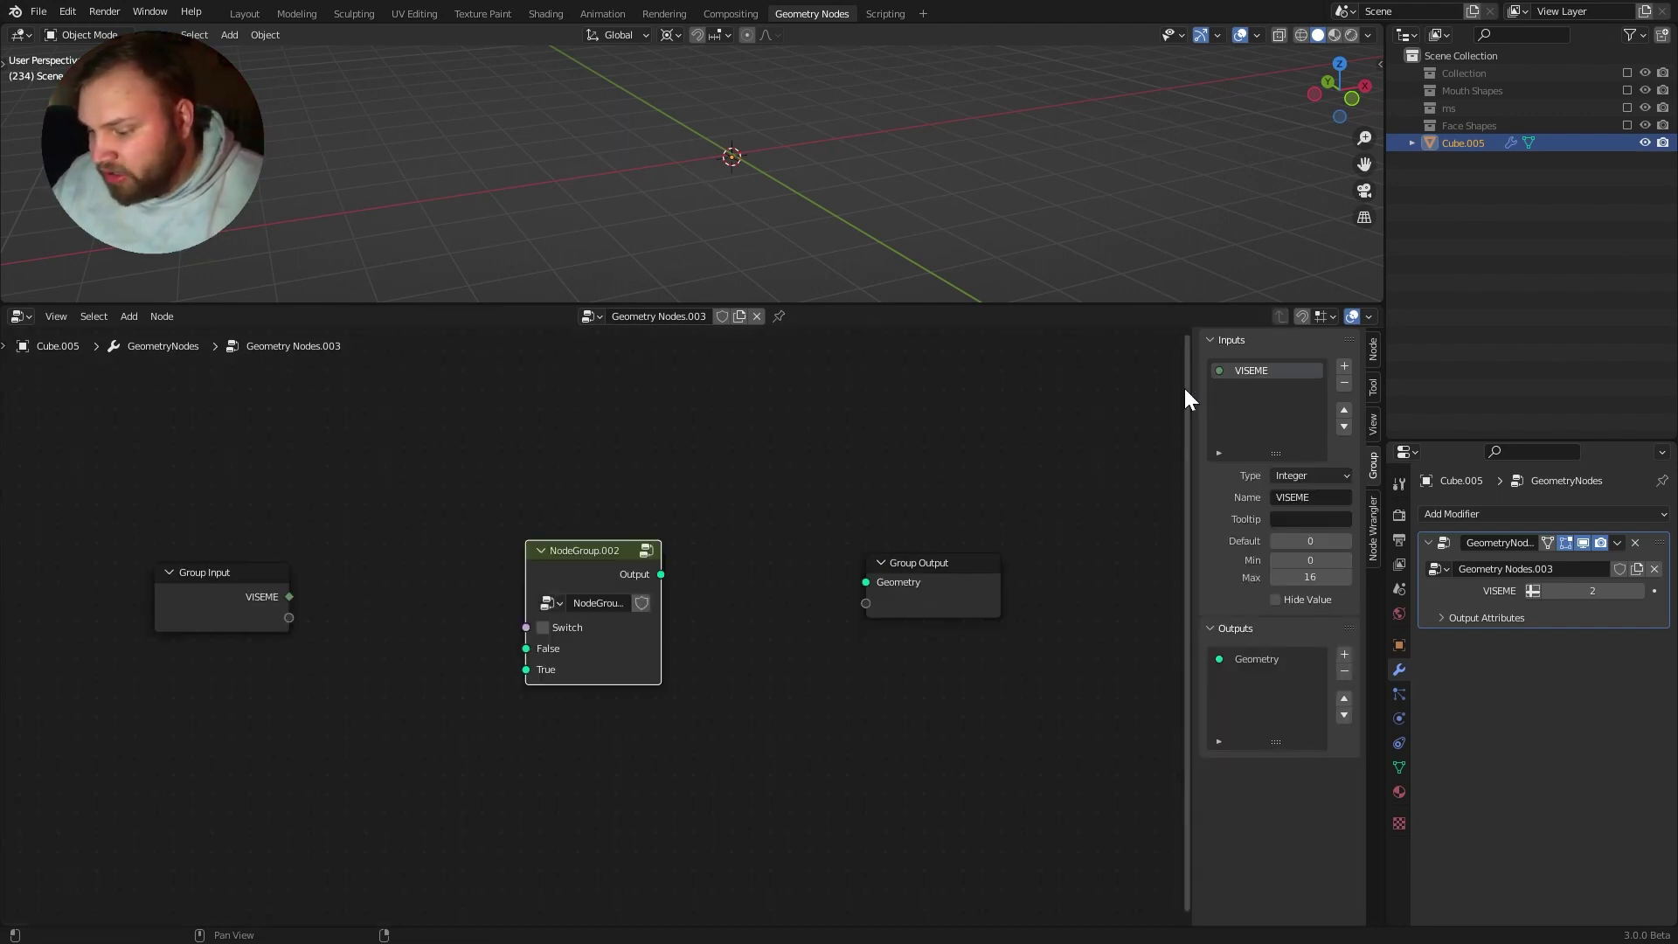
Step: Rename the new node group as Mouth Shape
drag(608, 531, 611, 533)
key(alt+a)
click(616, 544)
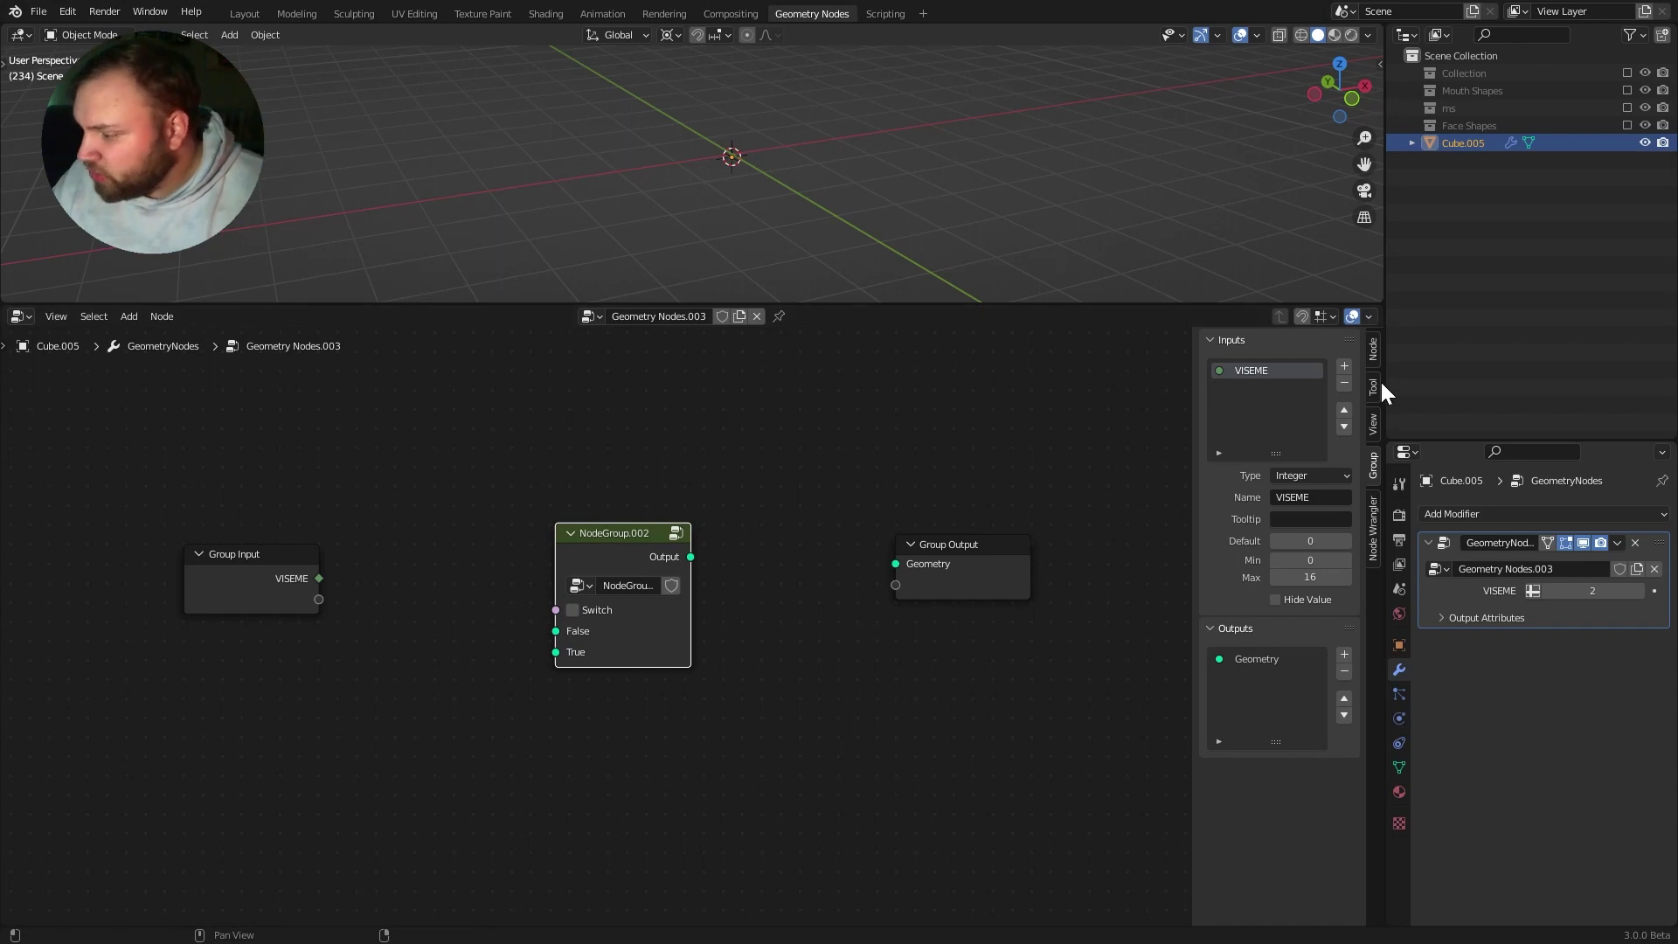
click(1375, 354)
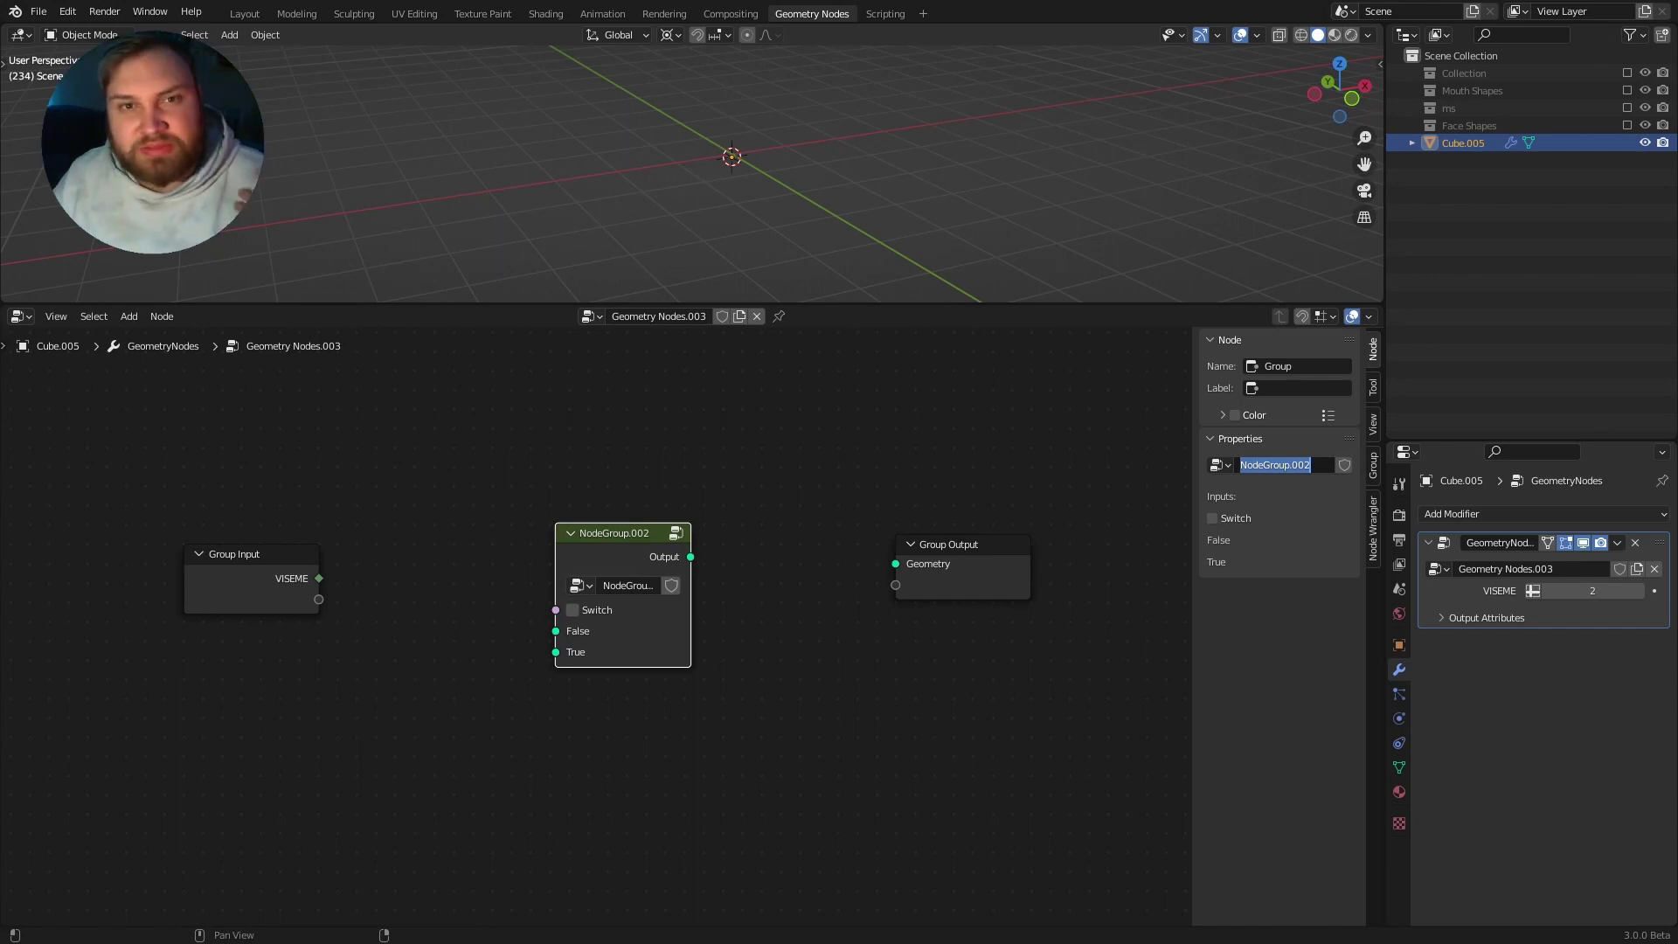
text(Mouth Shape)
key(Return)
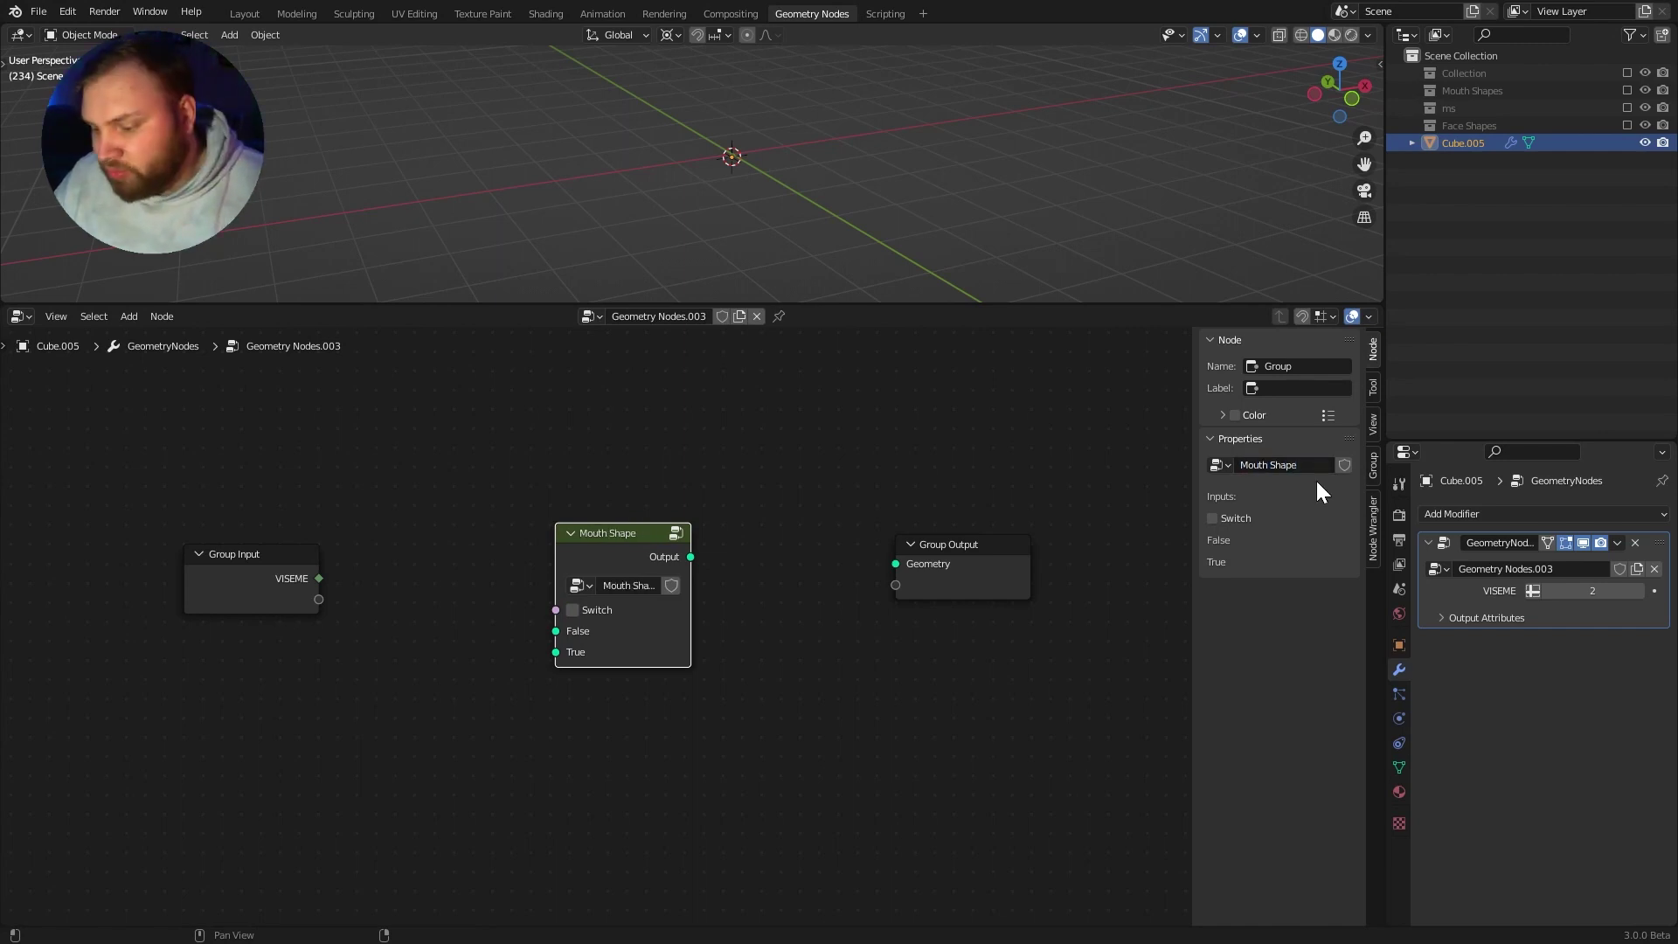
Step: Add a second Mouth Shape group node and place it directly beneath the first one
click(670, 464)
drag(631, 544, 610, 575)
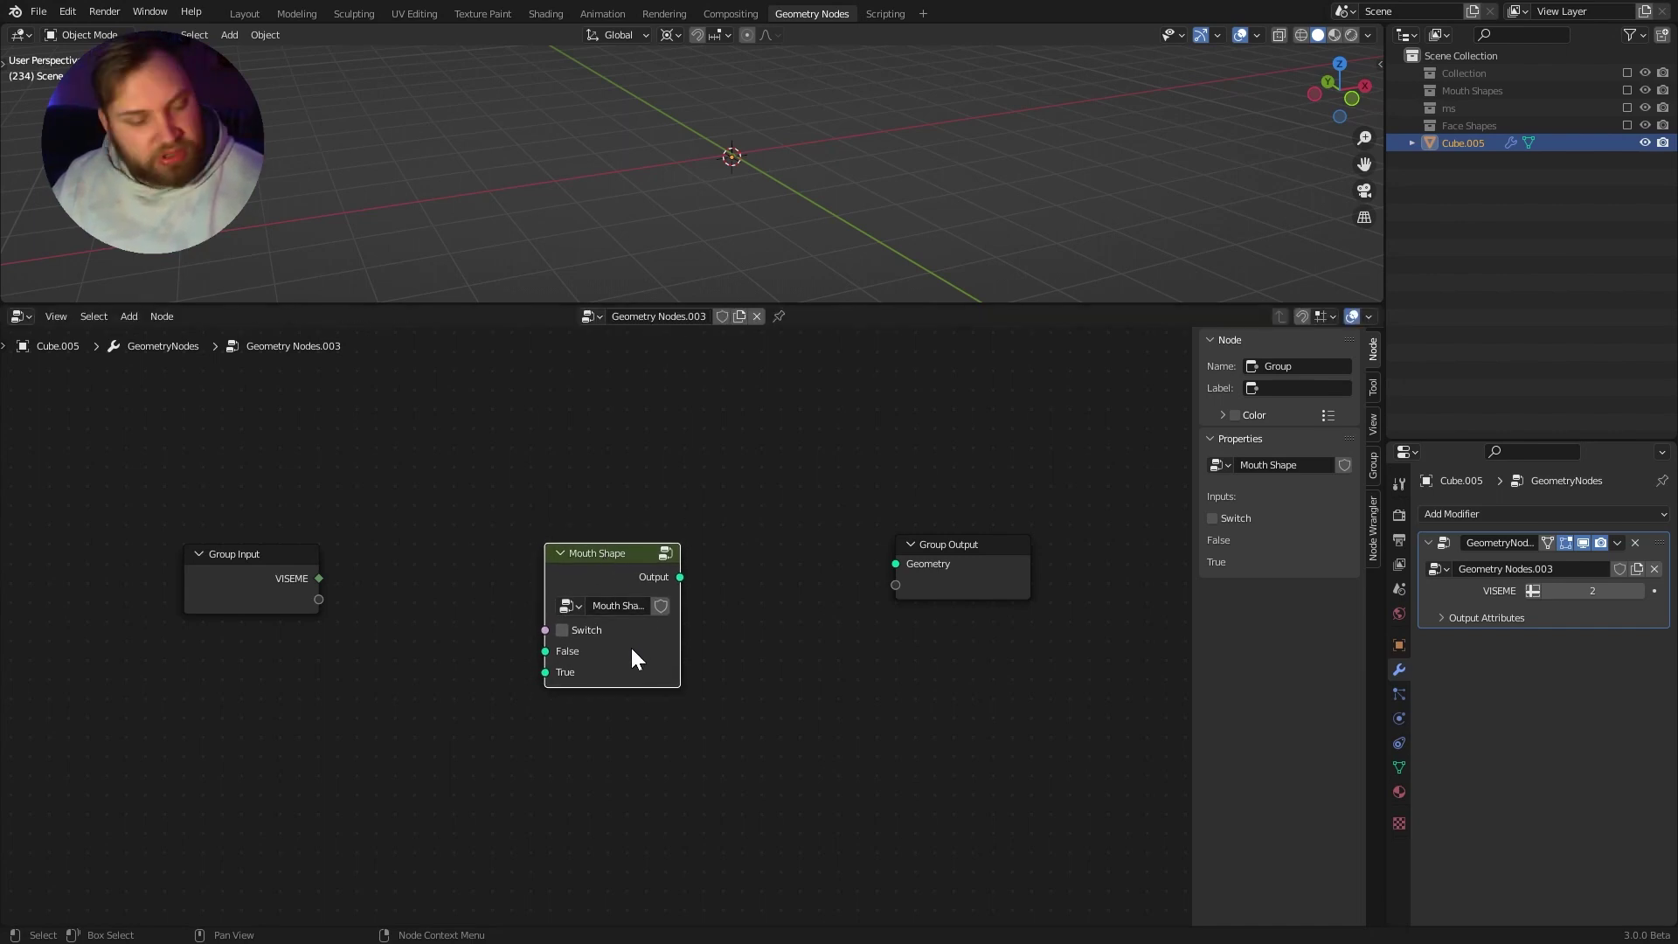
key(shift+a)
click(743, 583)
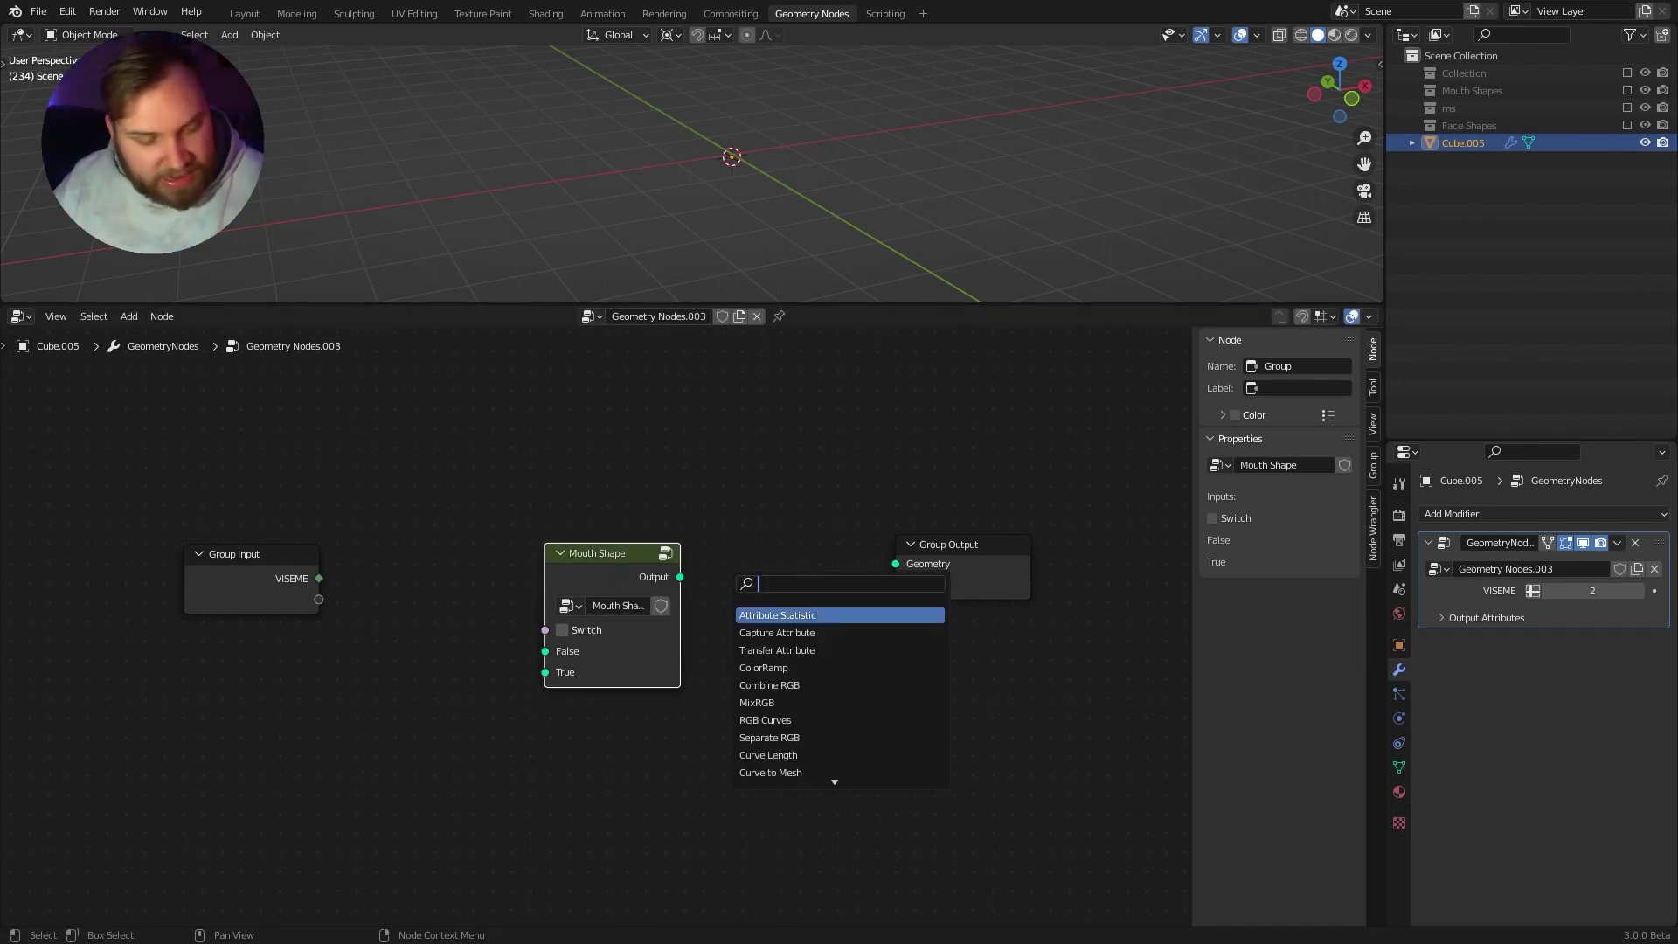
text(mo)
key(Return)
click(647, 715)
middle_drag(647, 715, 686, 659)
drag(685, 659, 677, 672)
middle_drag(833, 521, 842, 503)
drag(684, 665, 680, 648)
click(664, 478)
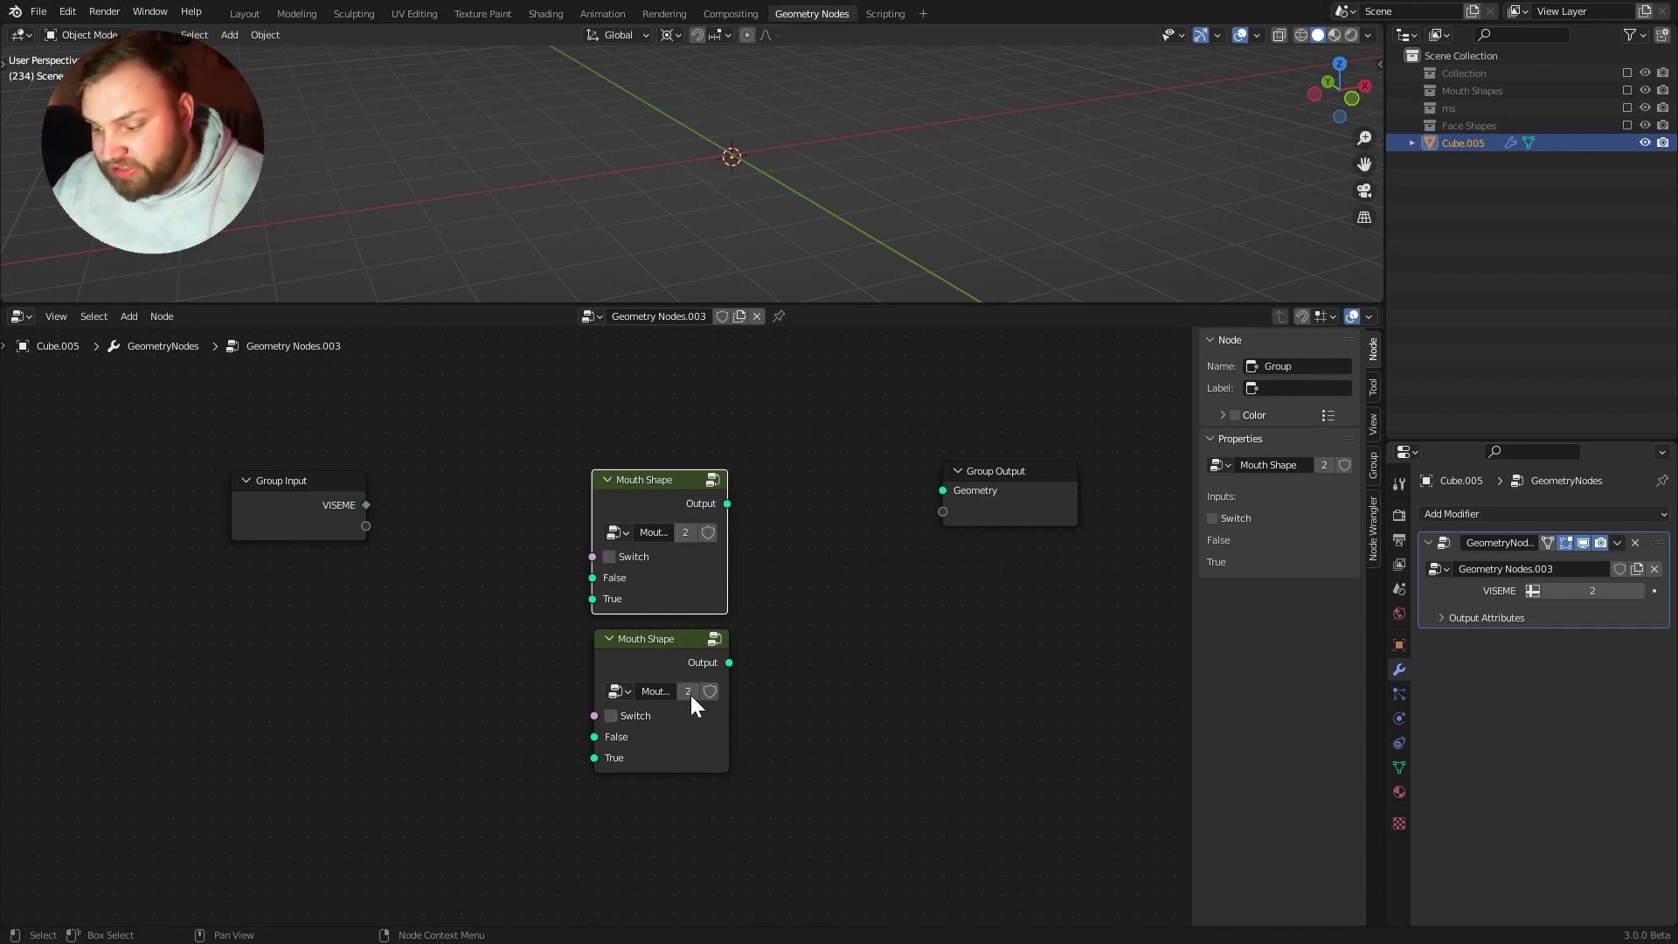
Step: Duplicate the lower Mouth Shape node and place the third copy below it in the column
middle_drag(674, 668, 686, 582)
click(679, 573)
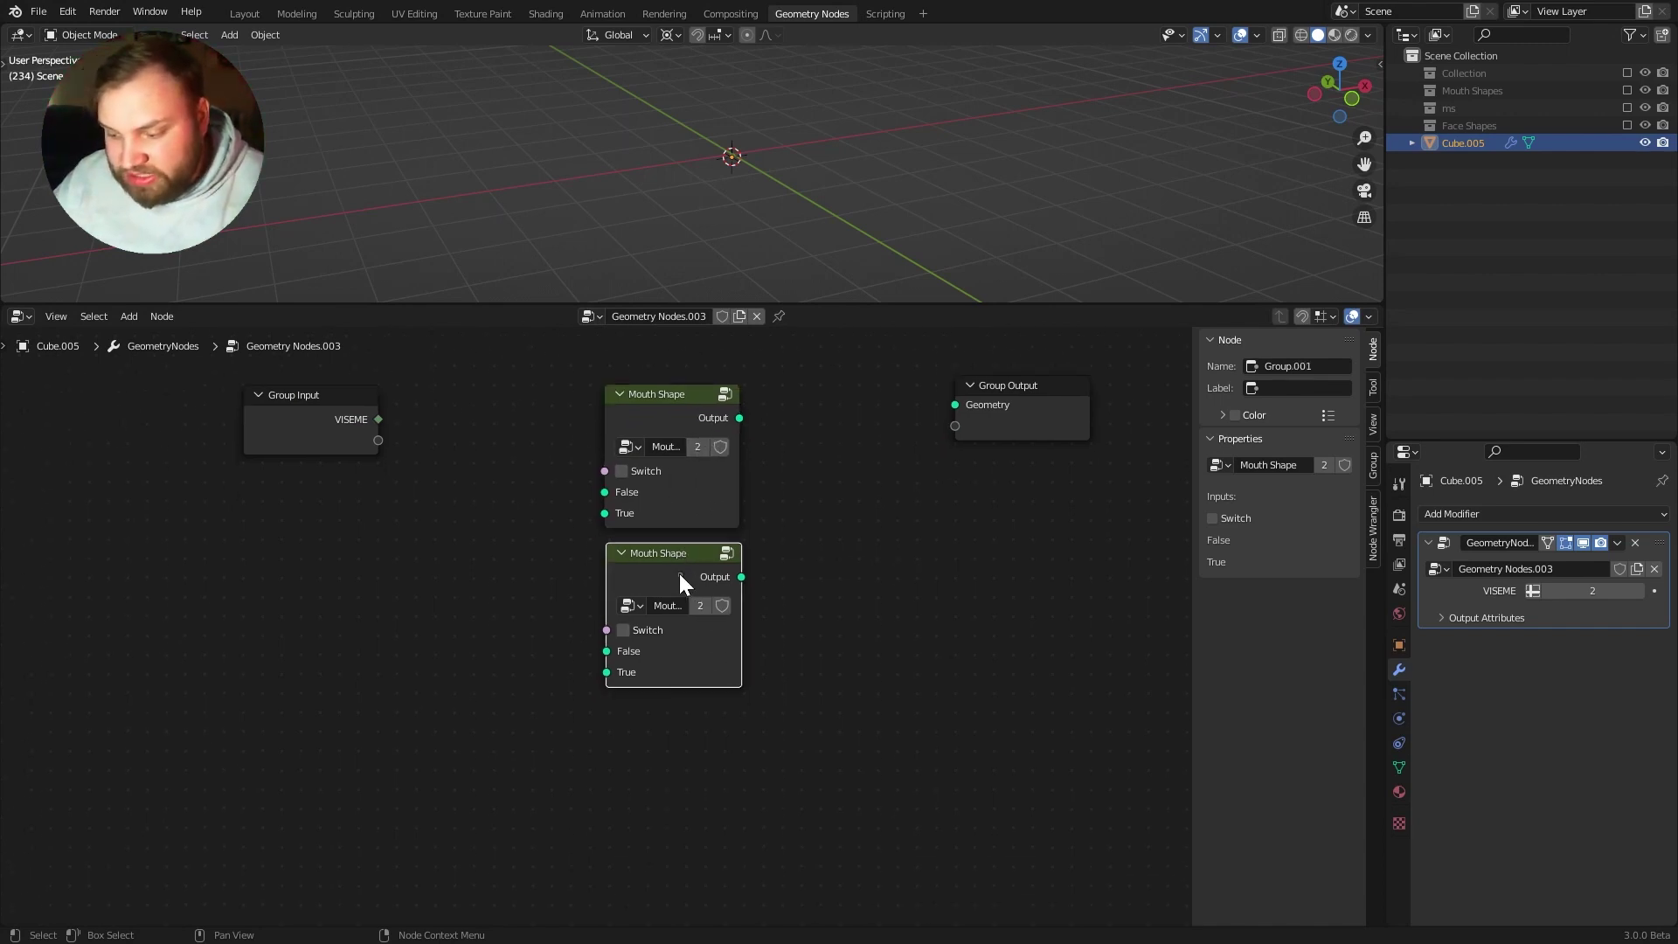
key(shift+d)
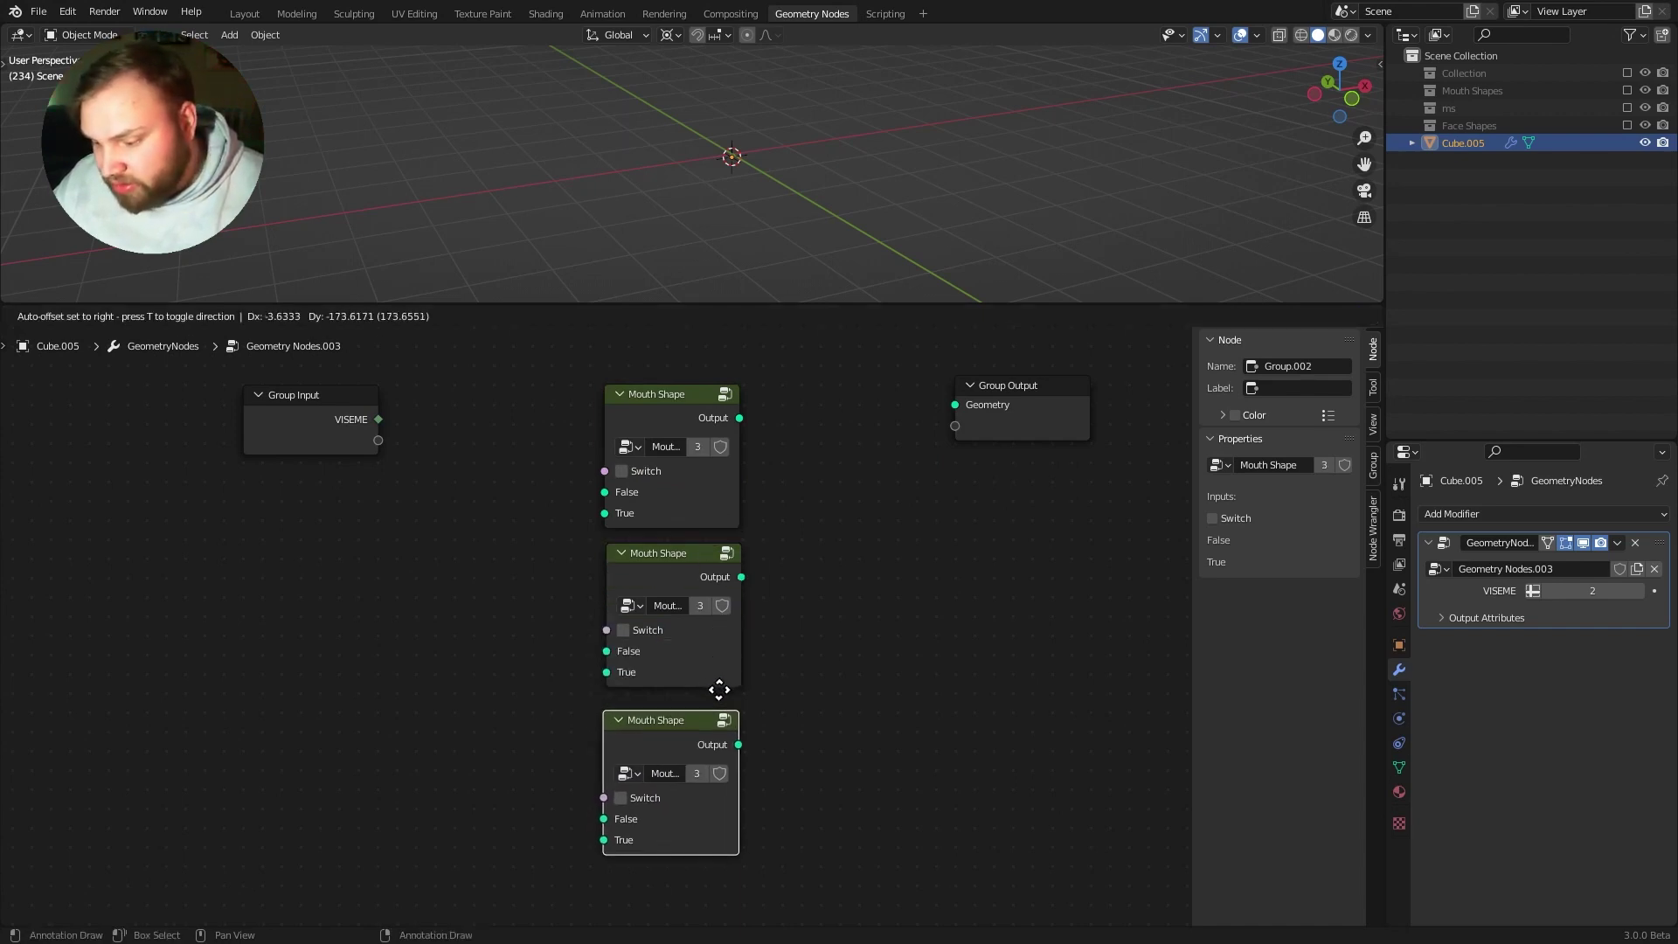
click(715, 748)
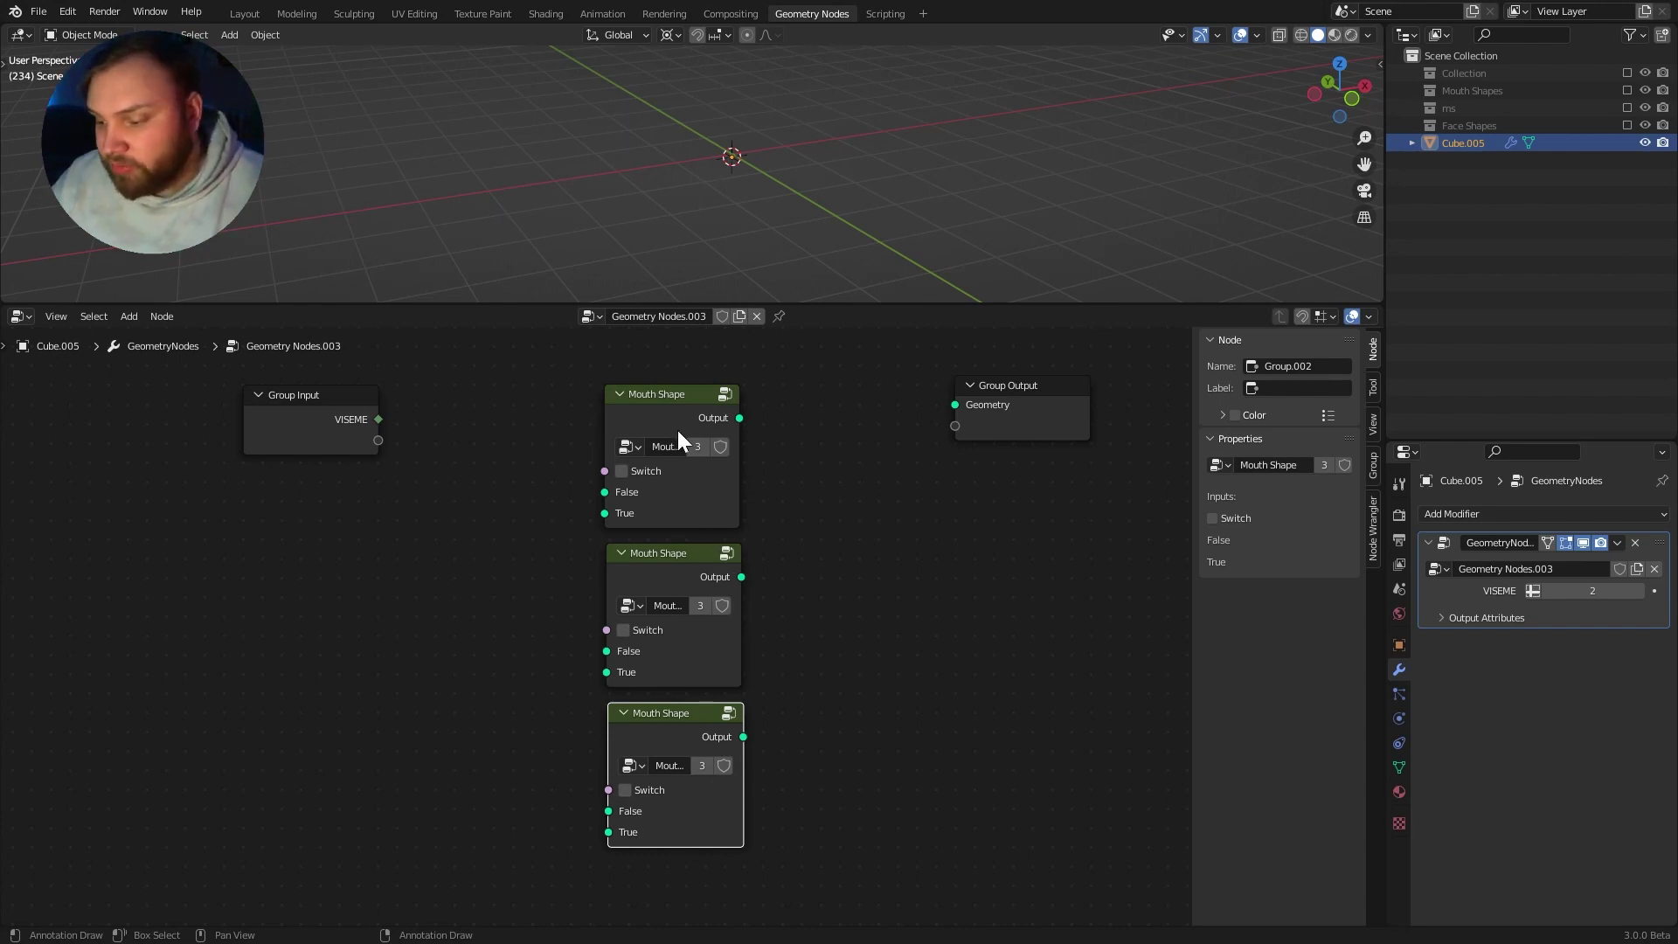
Step: Open each of the three Mouth Shape group nodes in turn to compare their contents
click(708, 490)
key(Tab)
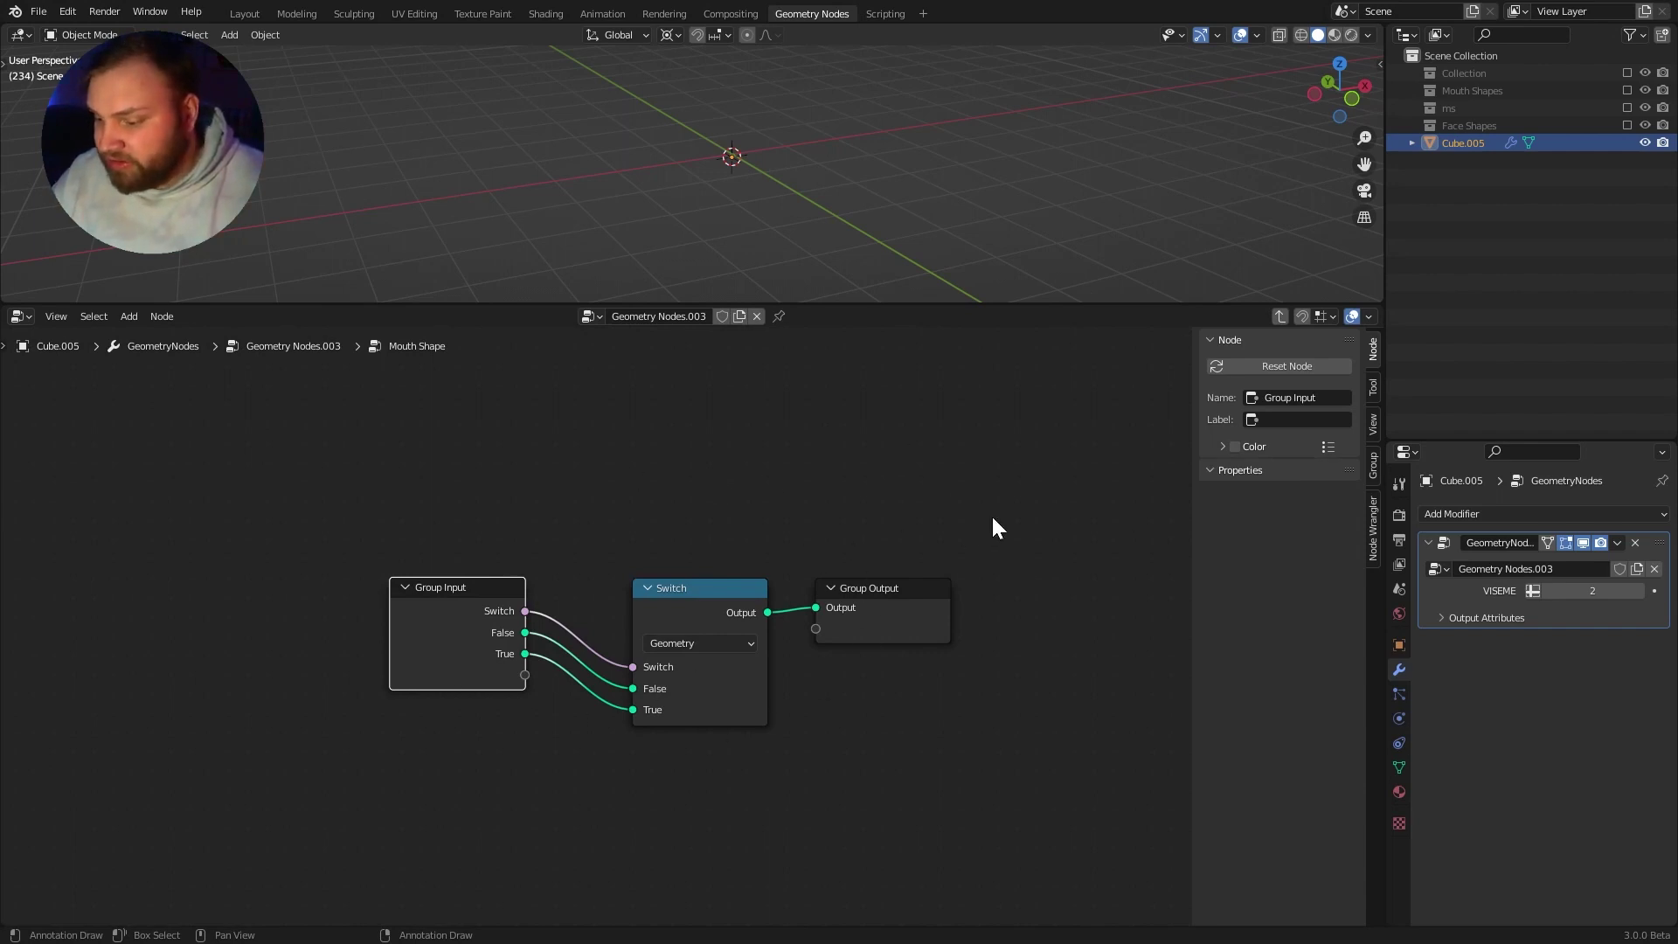
key(Tab)
click(709, 580)
key(Tab)
key(Tab)
click(701, 745)
Step: Disconnect the Group Input from the Switch node inside Mouth Shape and check the change in the other copies
key(Tab)
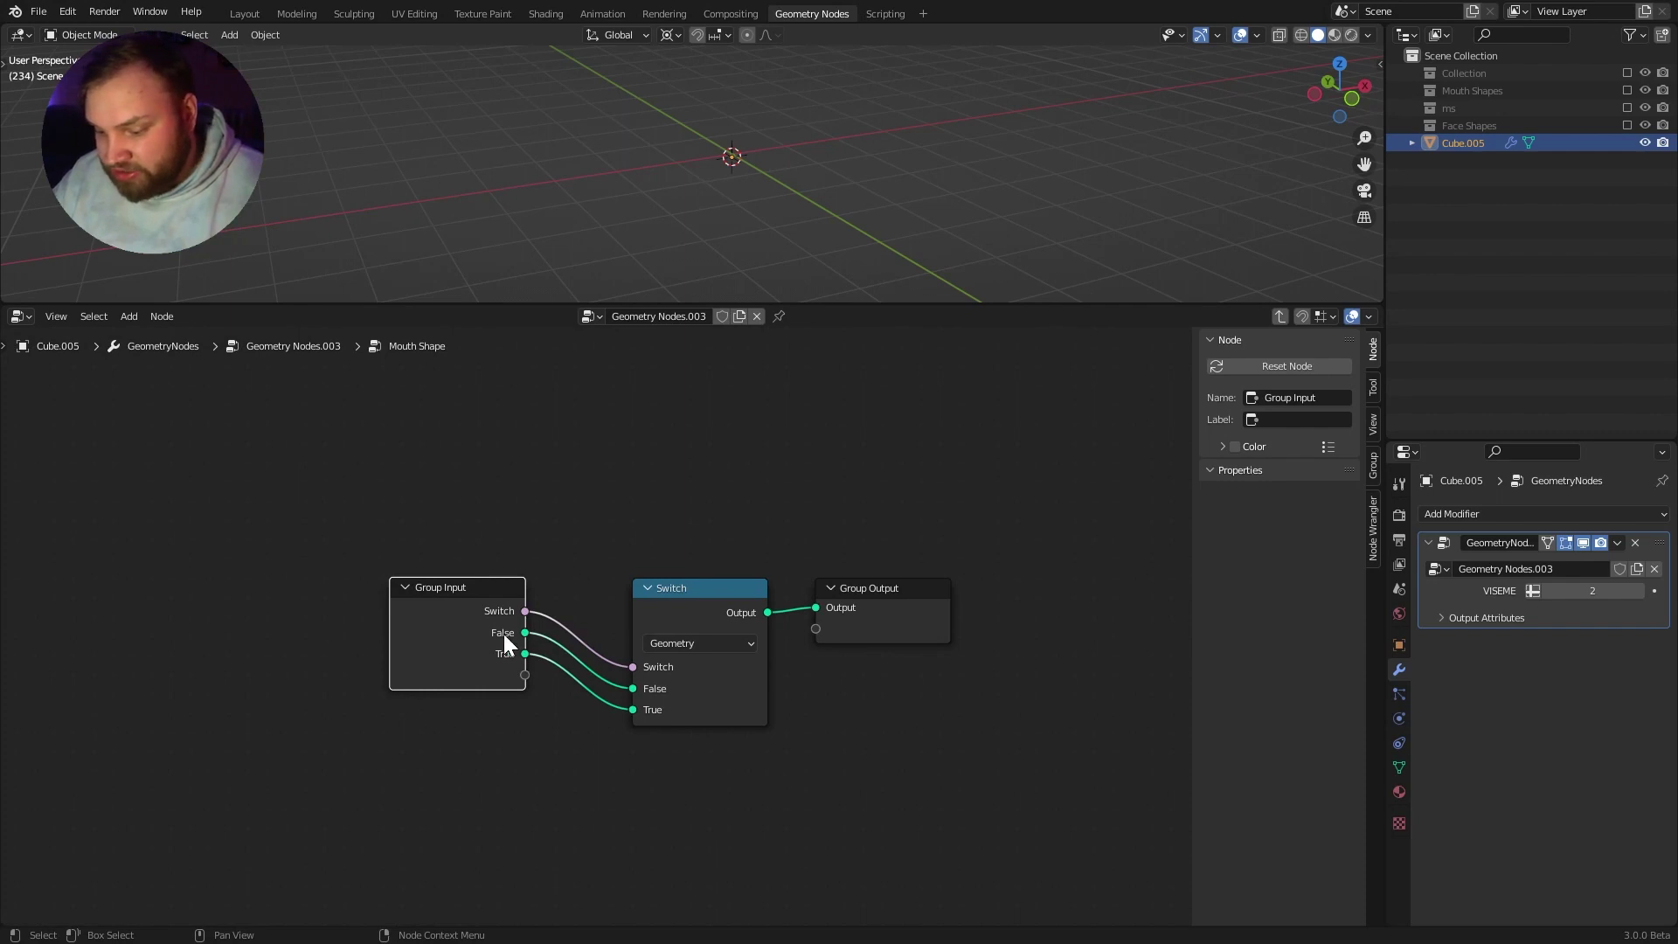
drag(632, 666, 603, 723)
key(Tab)
click(669, 580)
key(Tab)
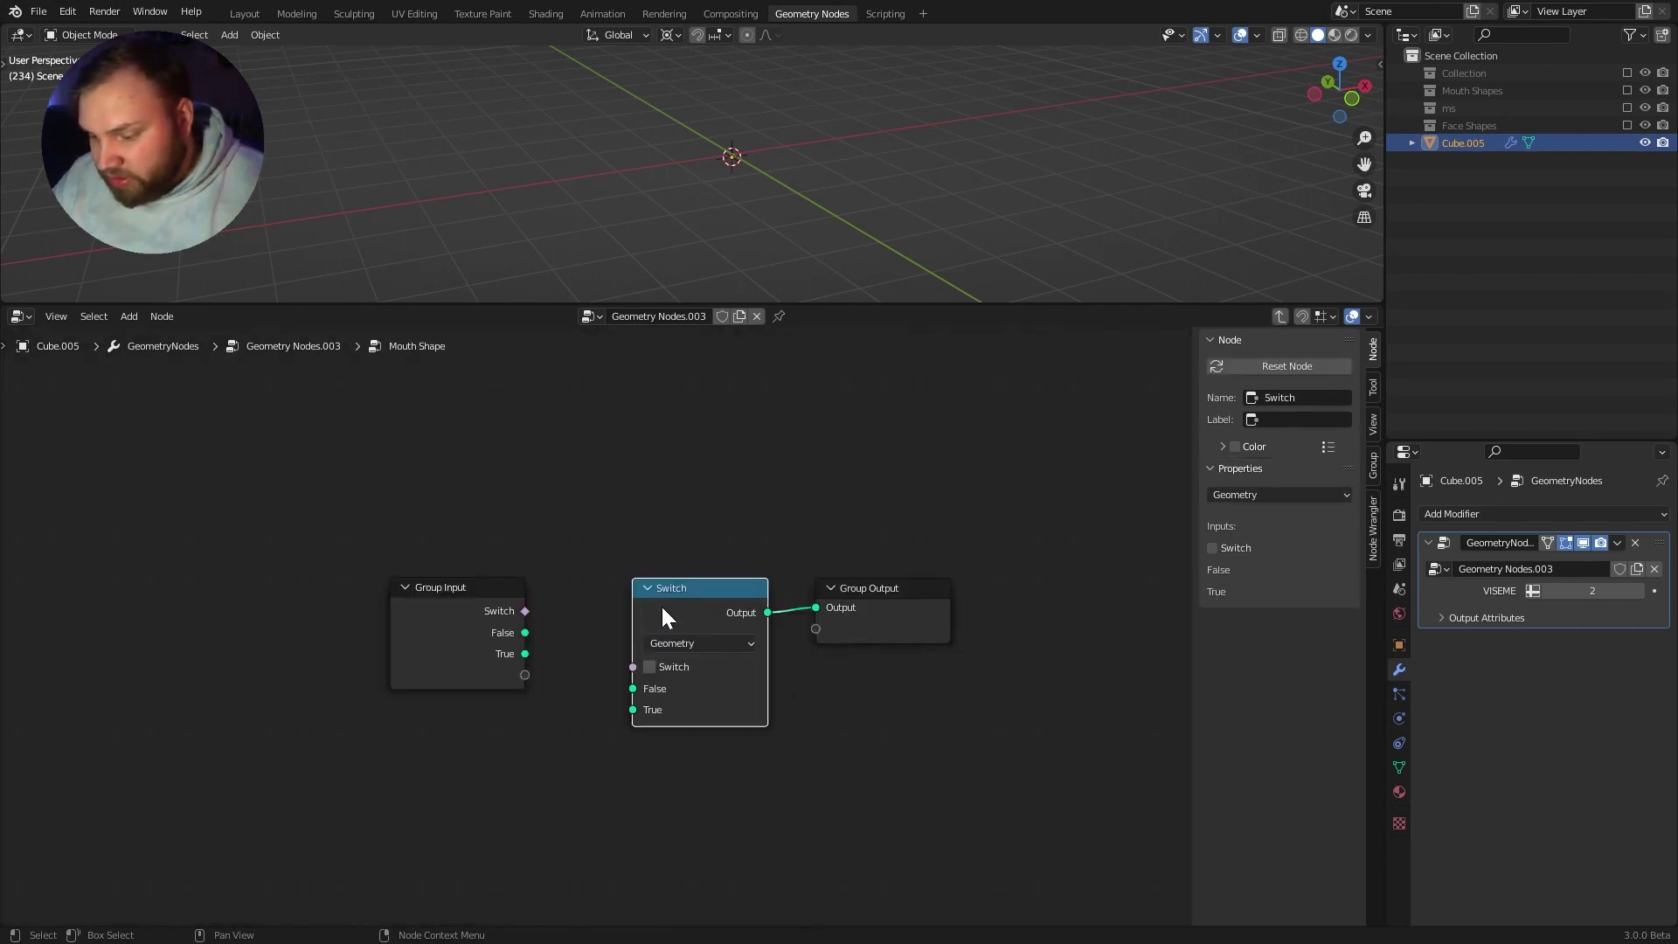
key(Tab)
click(665, 421)
key(Tab)
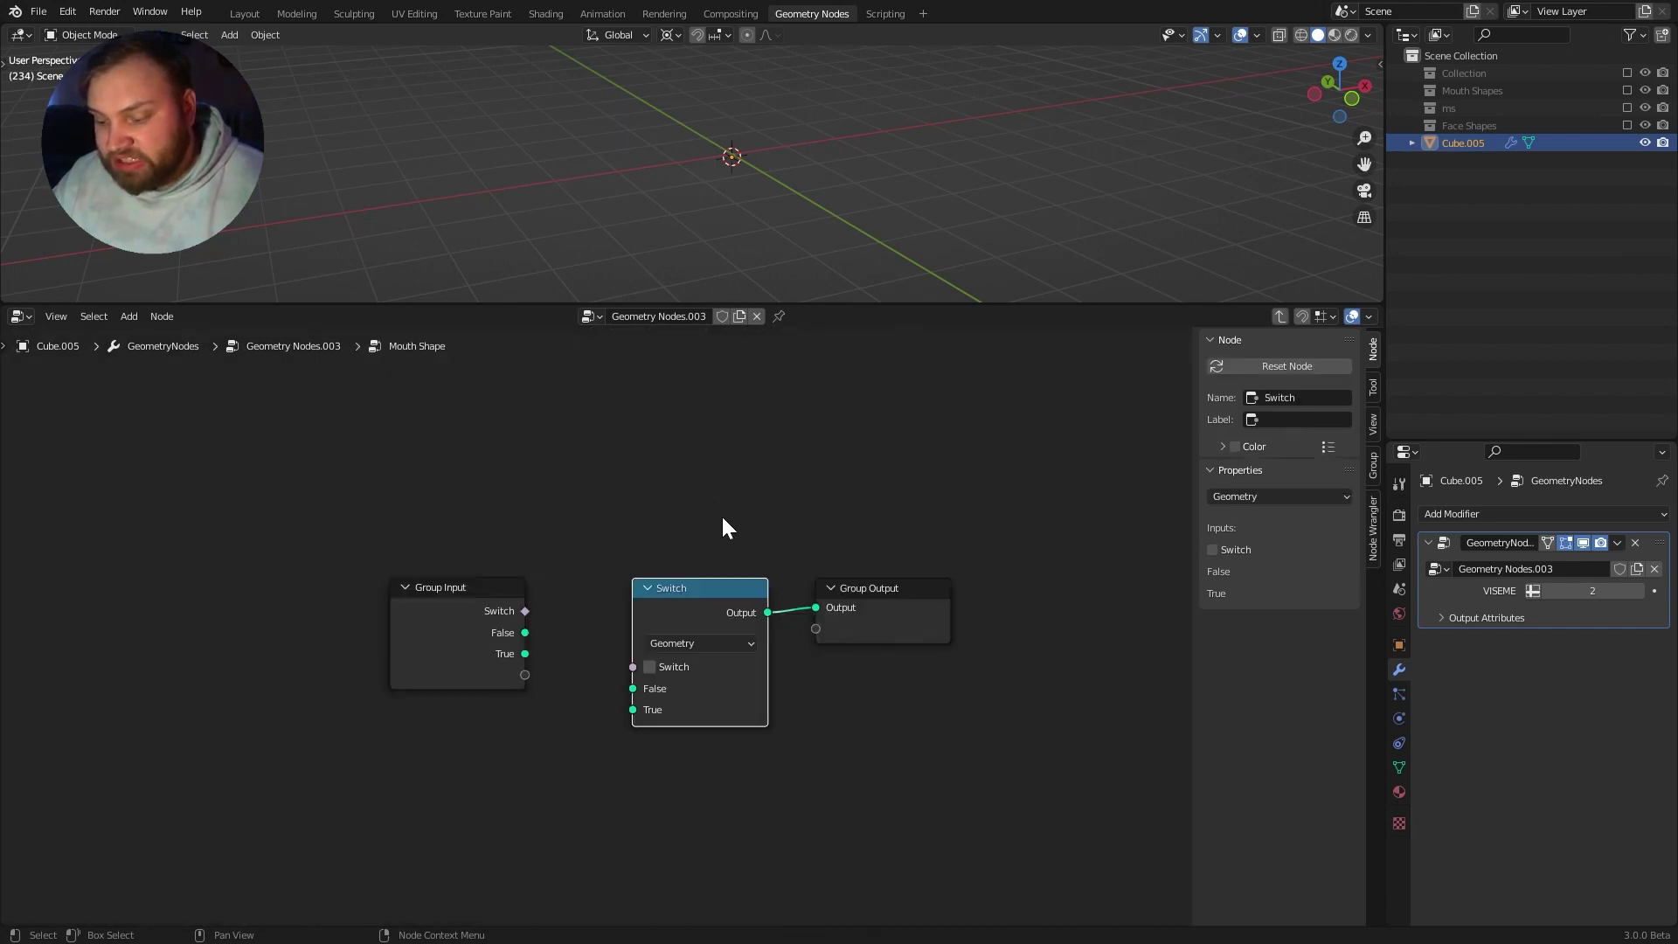
key(Tab)
drag(650, 424, 651, 442)
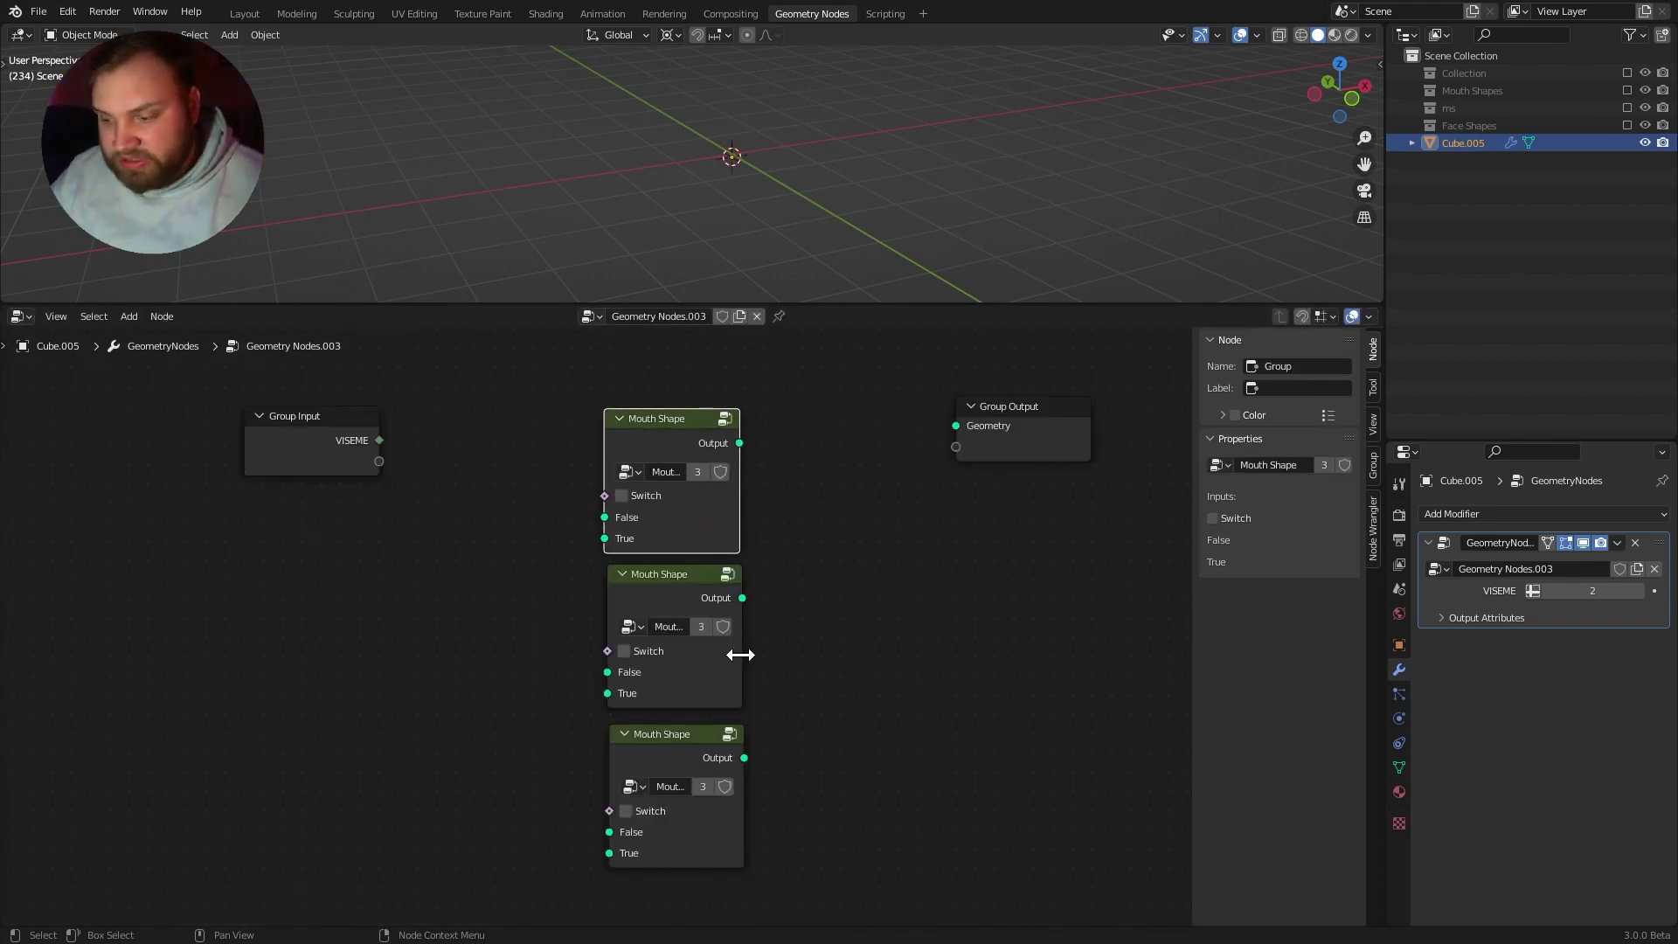
middle_drag(745, 546, 754, 526)
click(796, 531)
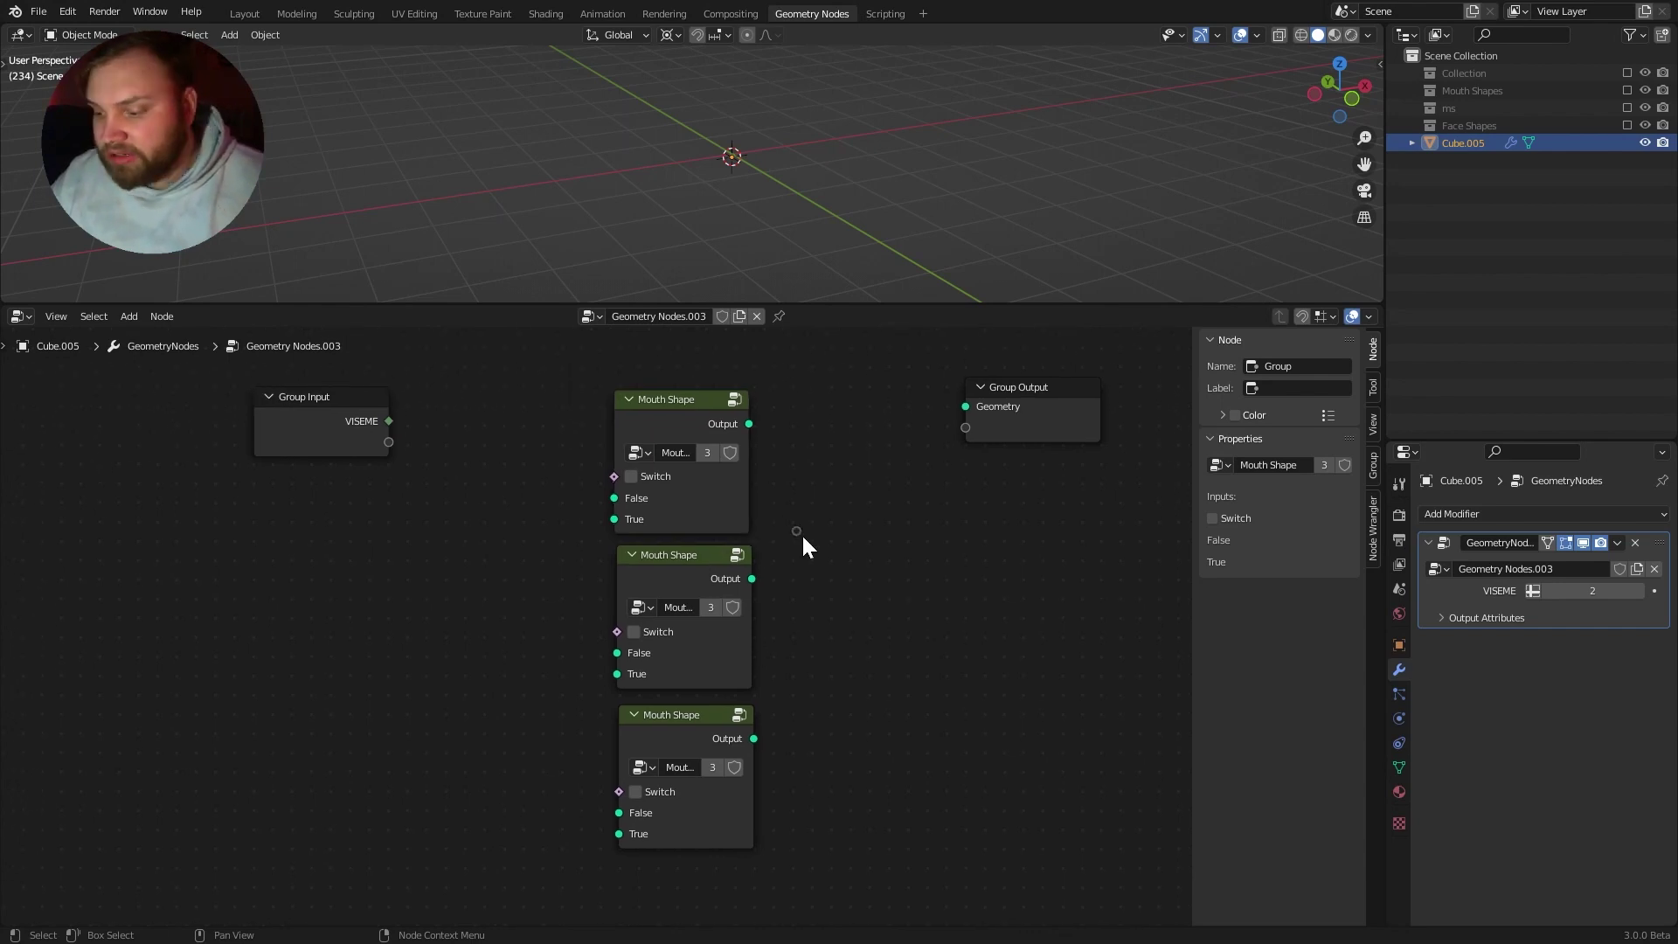
Step: Open the top Mouth Shape group and spread its Group Input, Switch and Group Output nodes apart
click(664, 394)
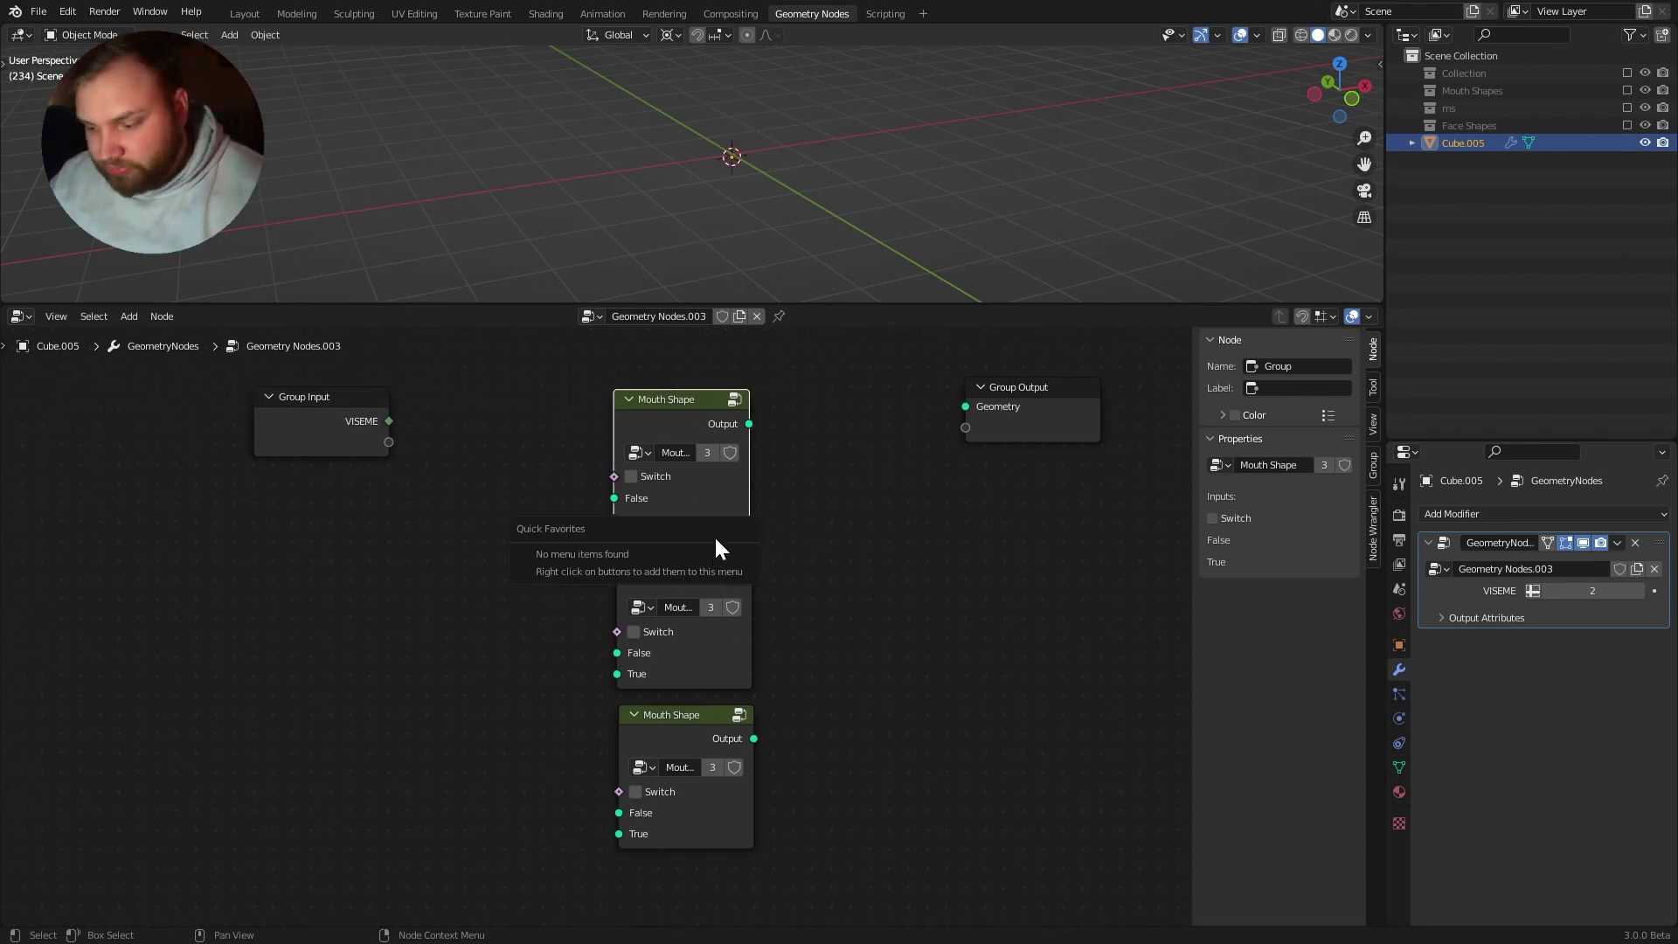
key(Tab)
middle_drag(788, 490, 766, 454)
middle_drag(806, 556, 805, 533)
drag(858, 530, 912, 519)
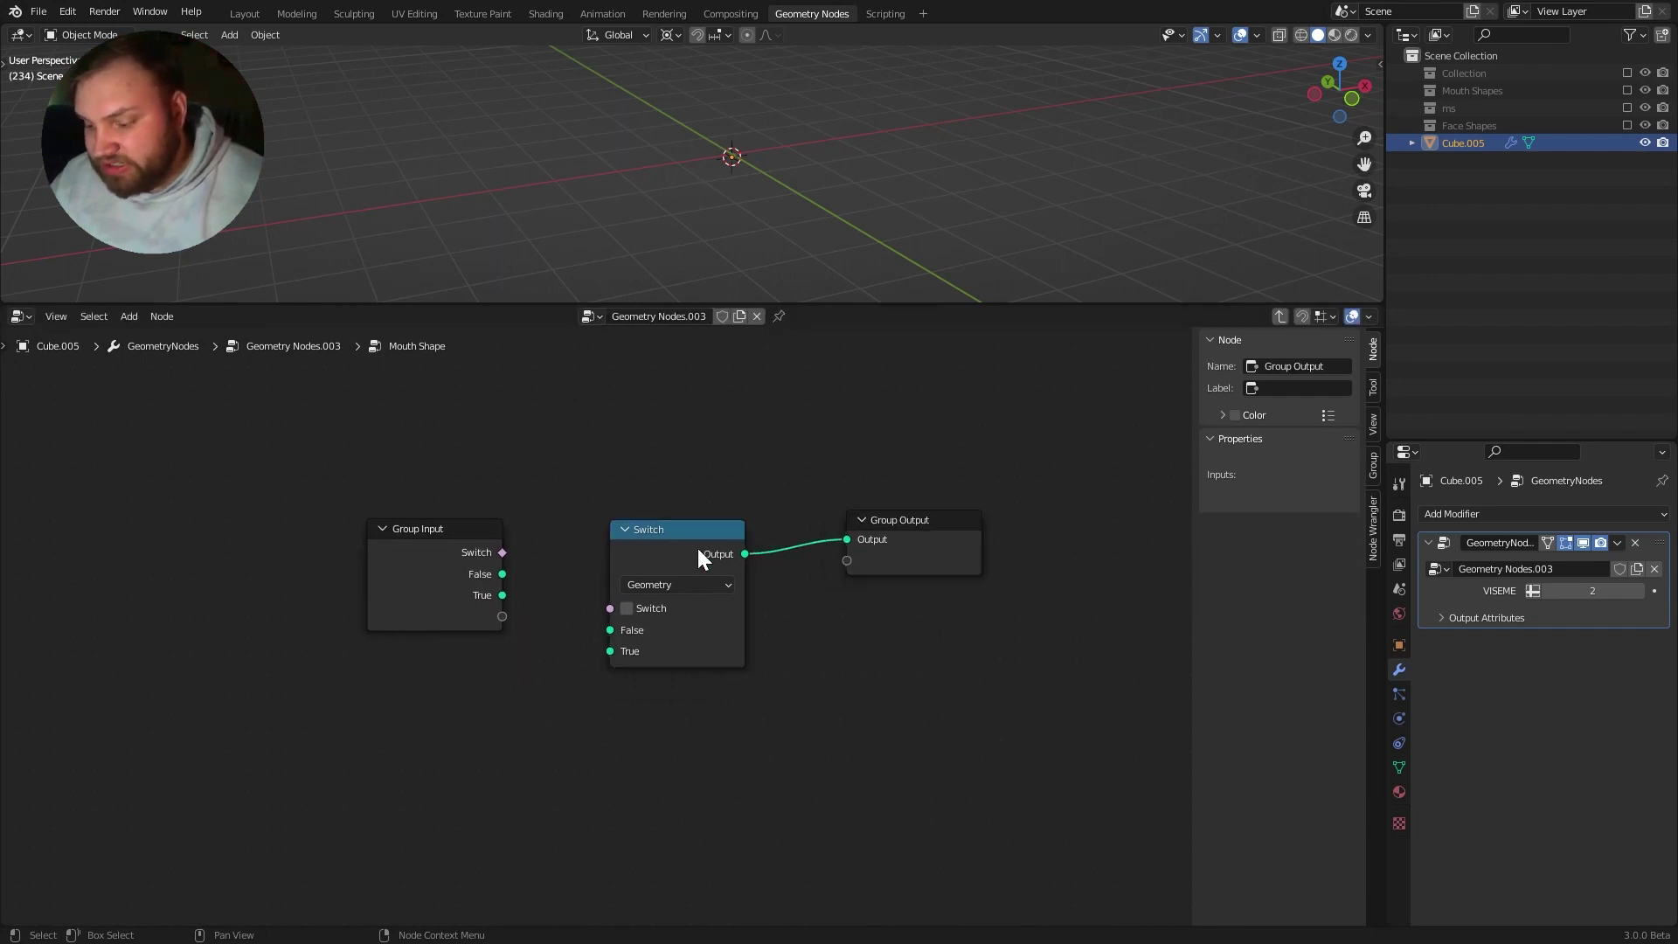
middle_drag(738, 484, 778, 445)
drag(649, 568, 608, 543)
middle_drag(608, 543, 659, 575)
drag(535, 569, 420, 550)
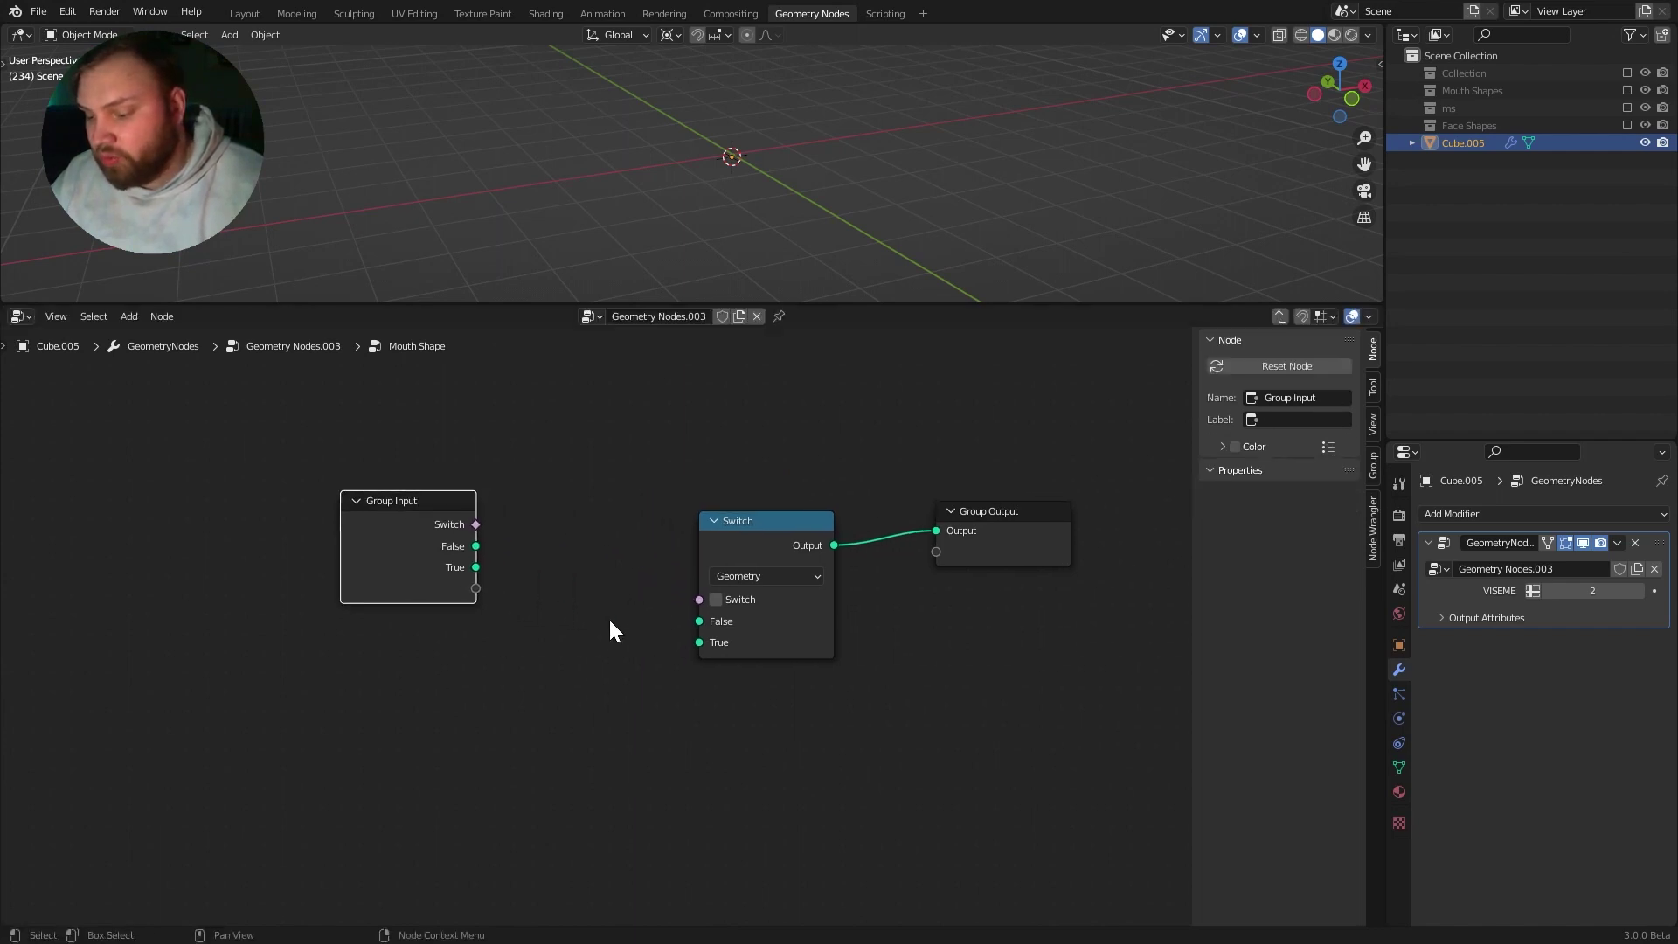
drag(699, 600, 614, 577)
middle_drag(618, 588, 675, 622)
drag(508, 591, 390, 597)
middle_drag(612, 640, 740, 661)
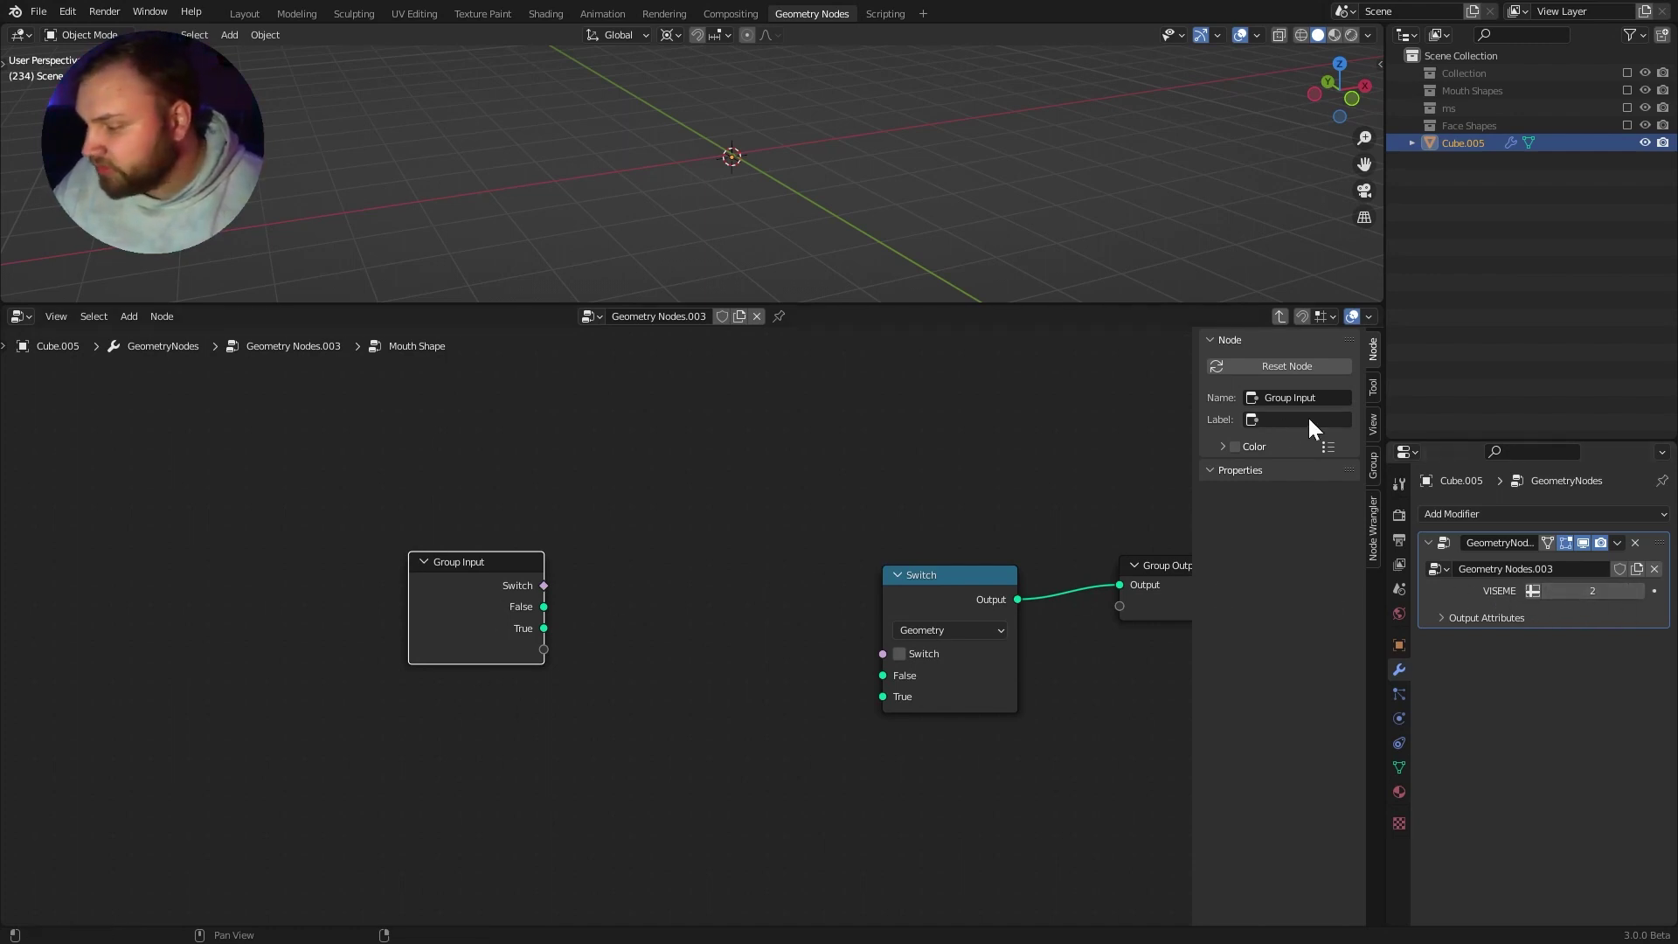
Step: Remove the Switch, False and True inputs from the Mouth Shape group
click(1375, 389)
click(1373, 425)
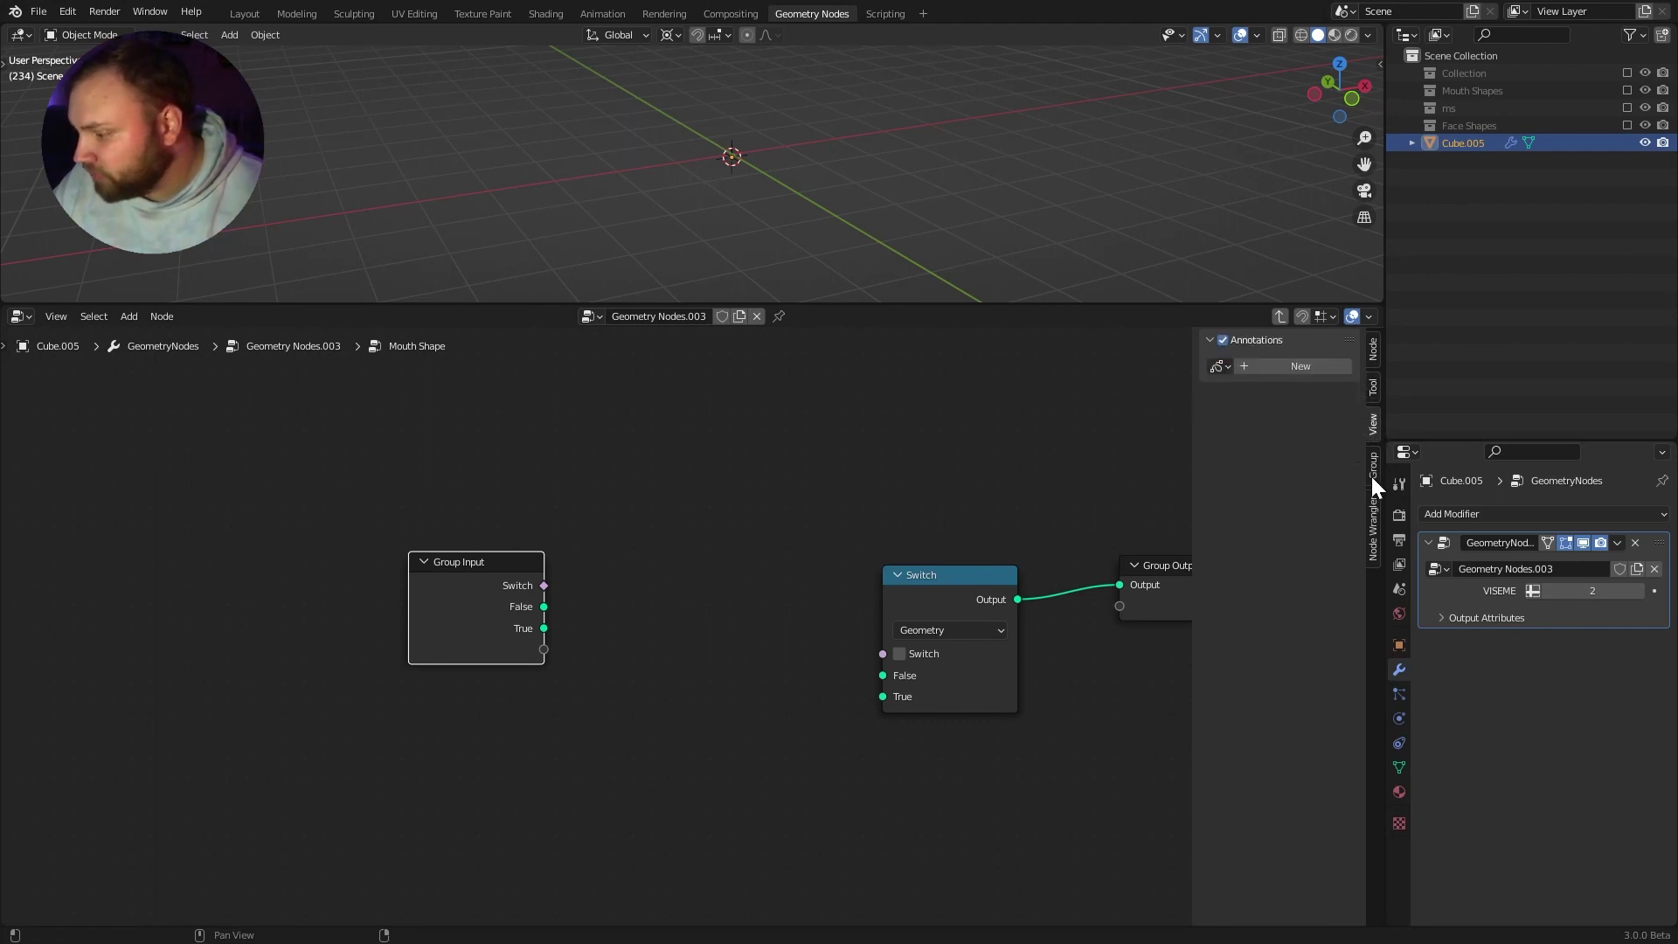
click(1372, 472)
click(1345, 383)
click(1345, 382)
click(1344, 383)
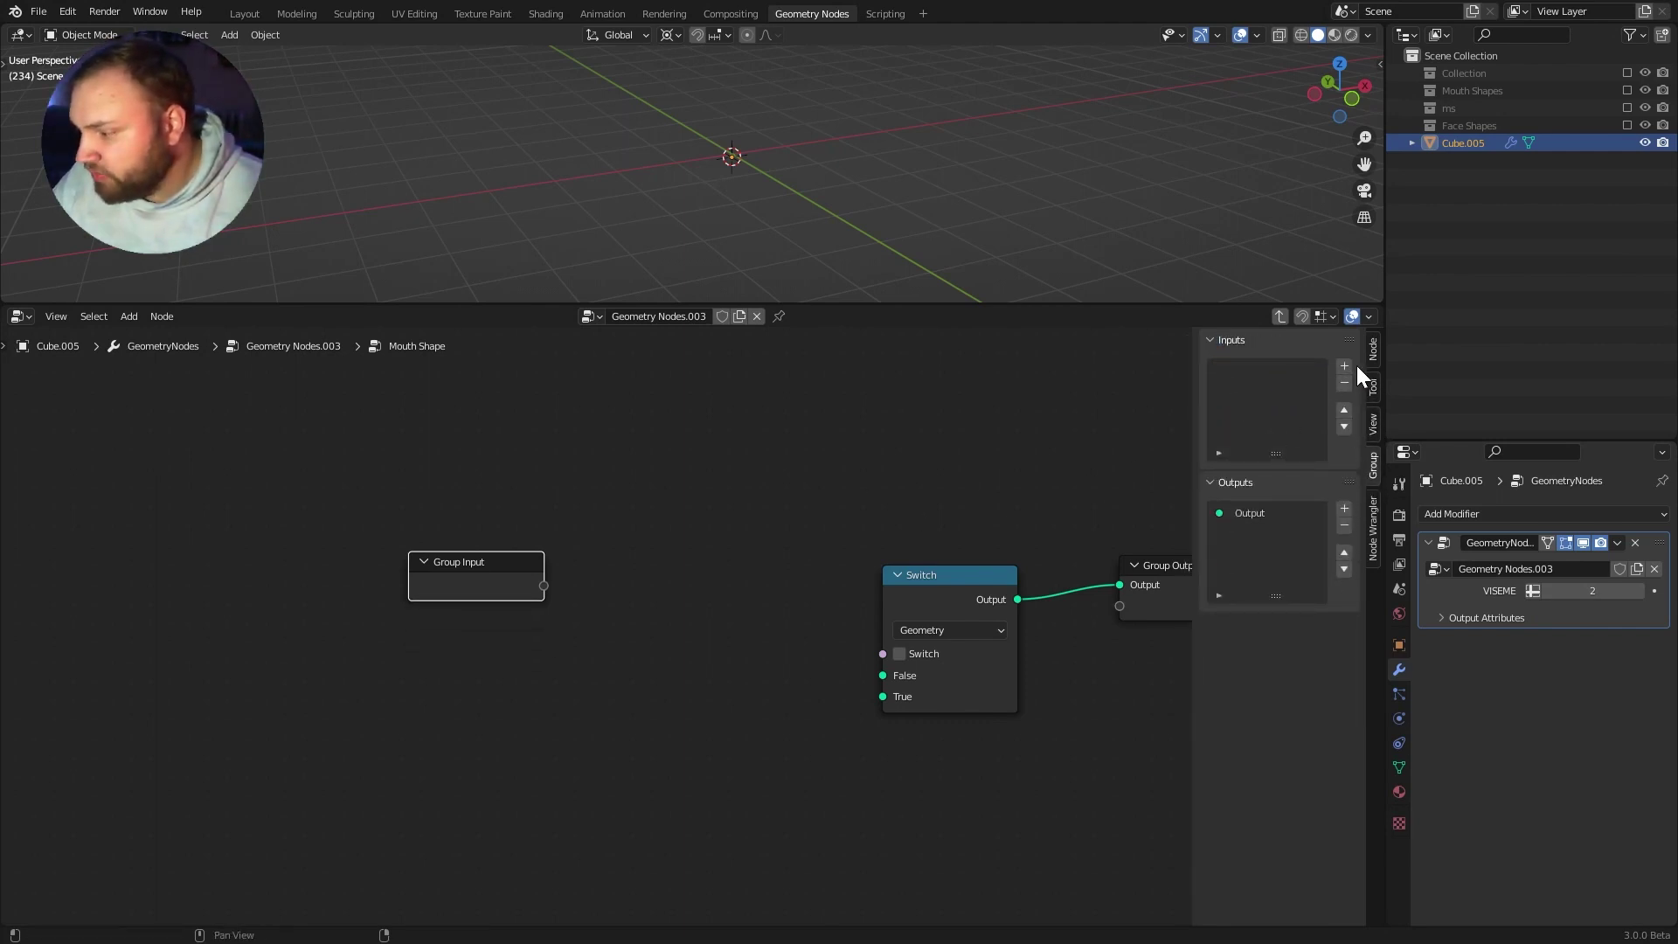
Step: Add an Integer input named VISEME to the Mouth Shape group
click(1345, 366)
click(1317, 474)
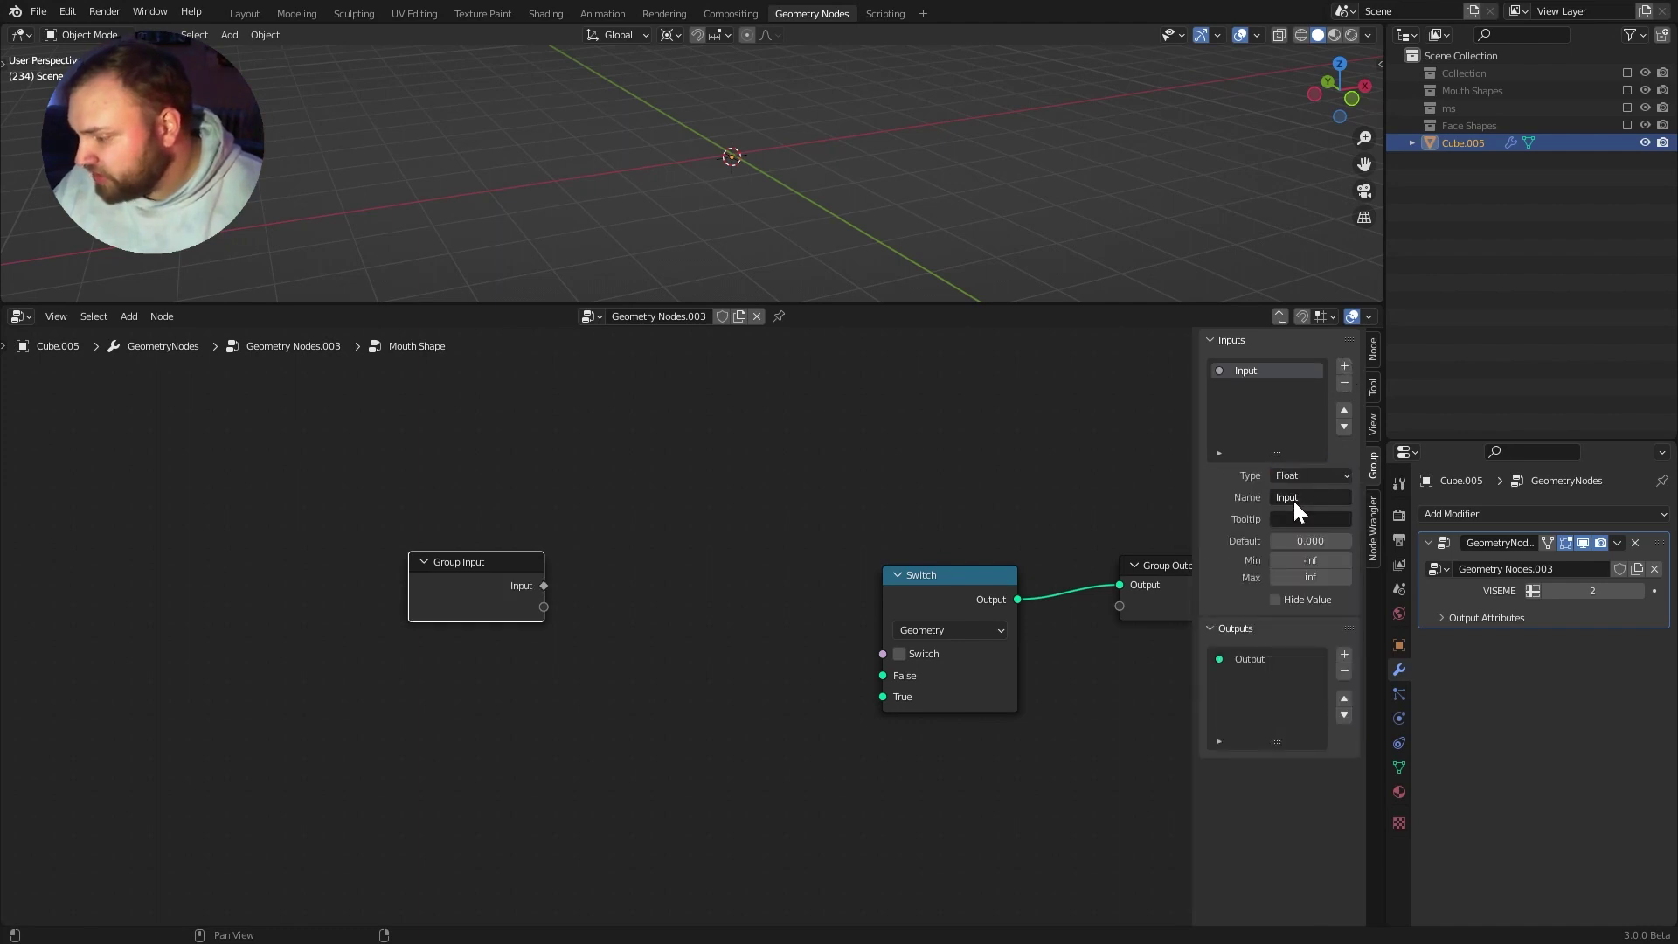
click(1299, 475)
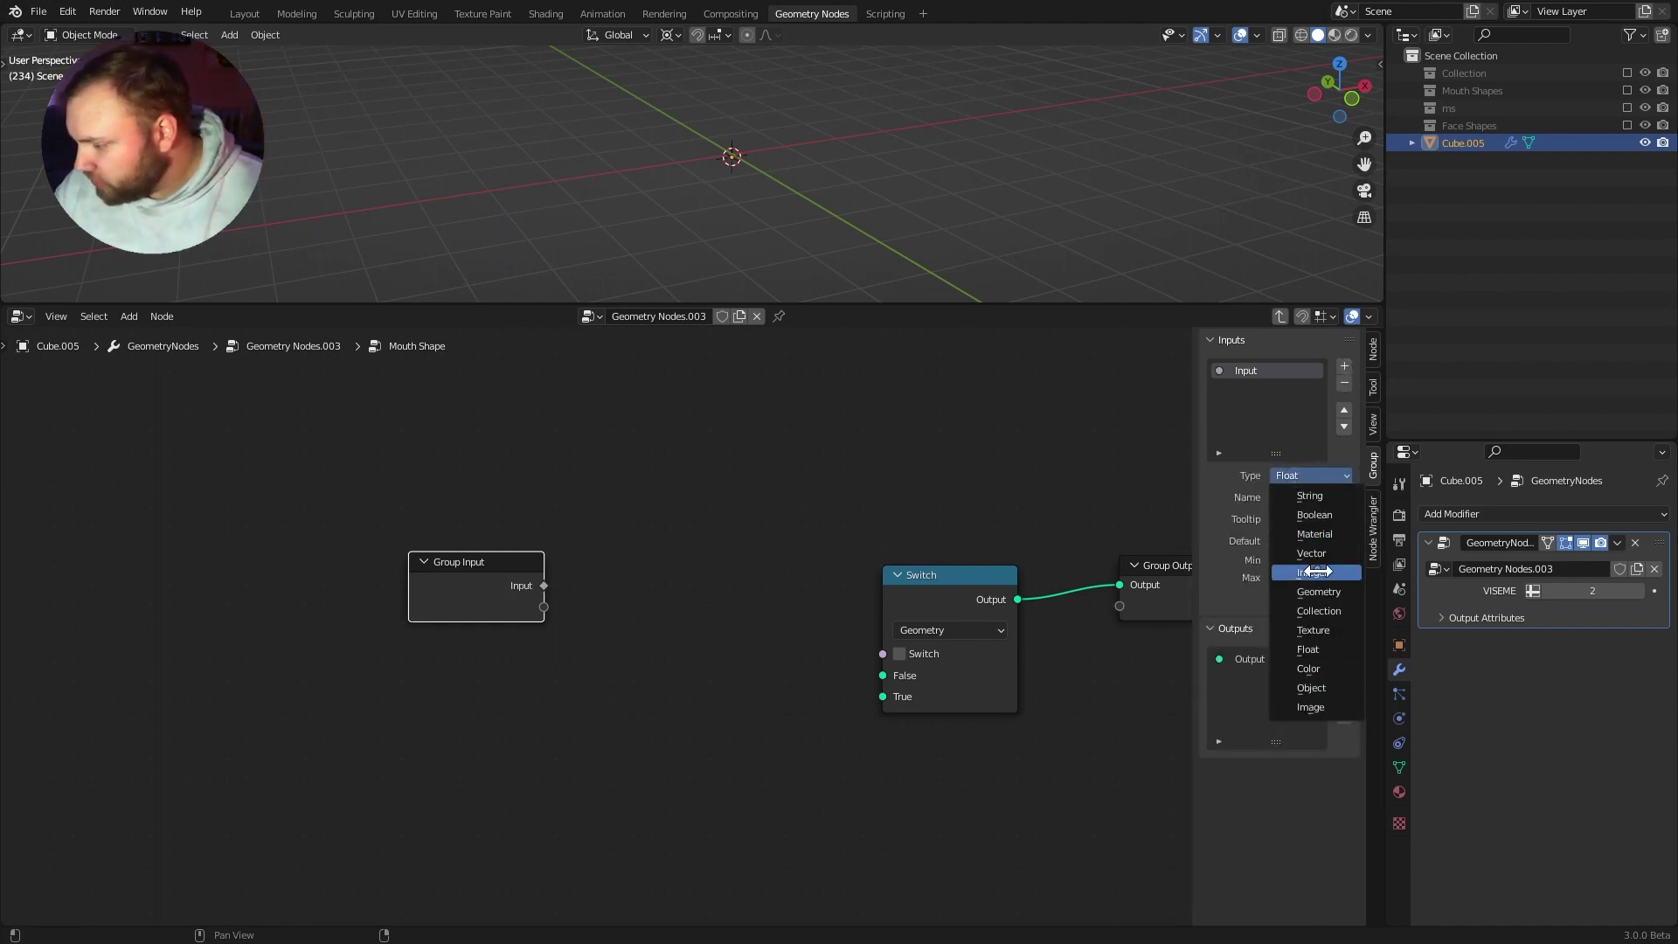
click(1318, 573)
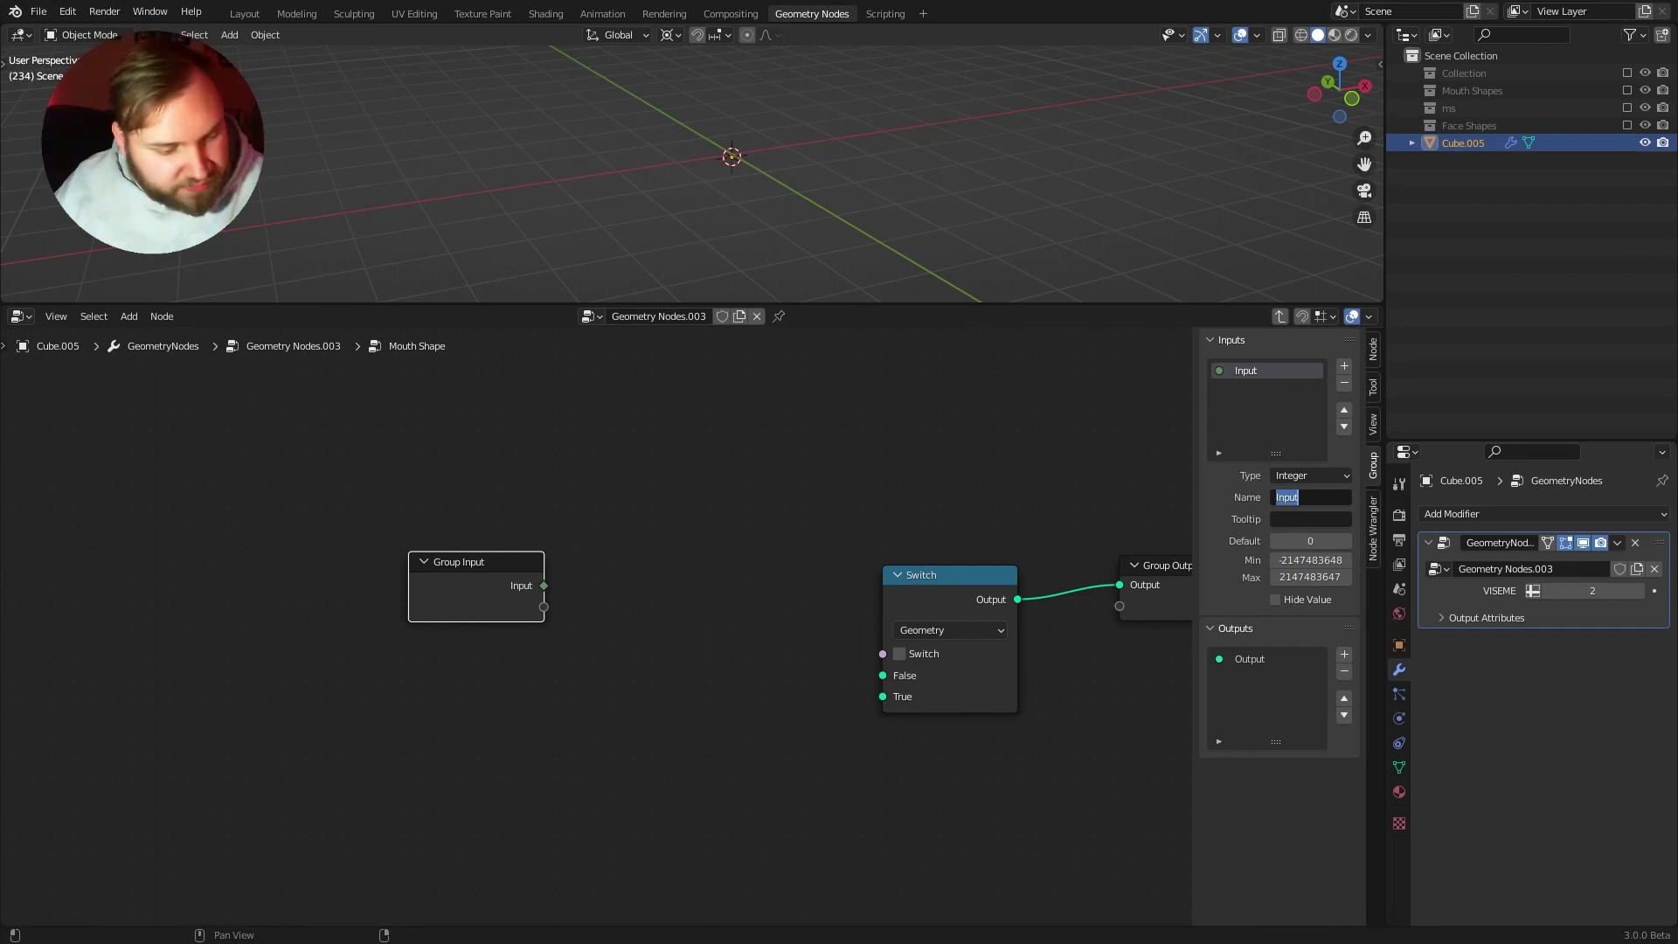
text(VISEME)
key(Return)
middle_drag(601, 688, 539, 676)
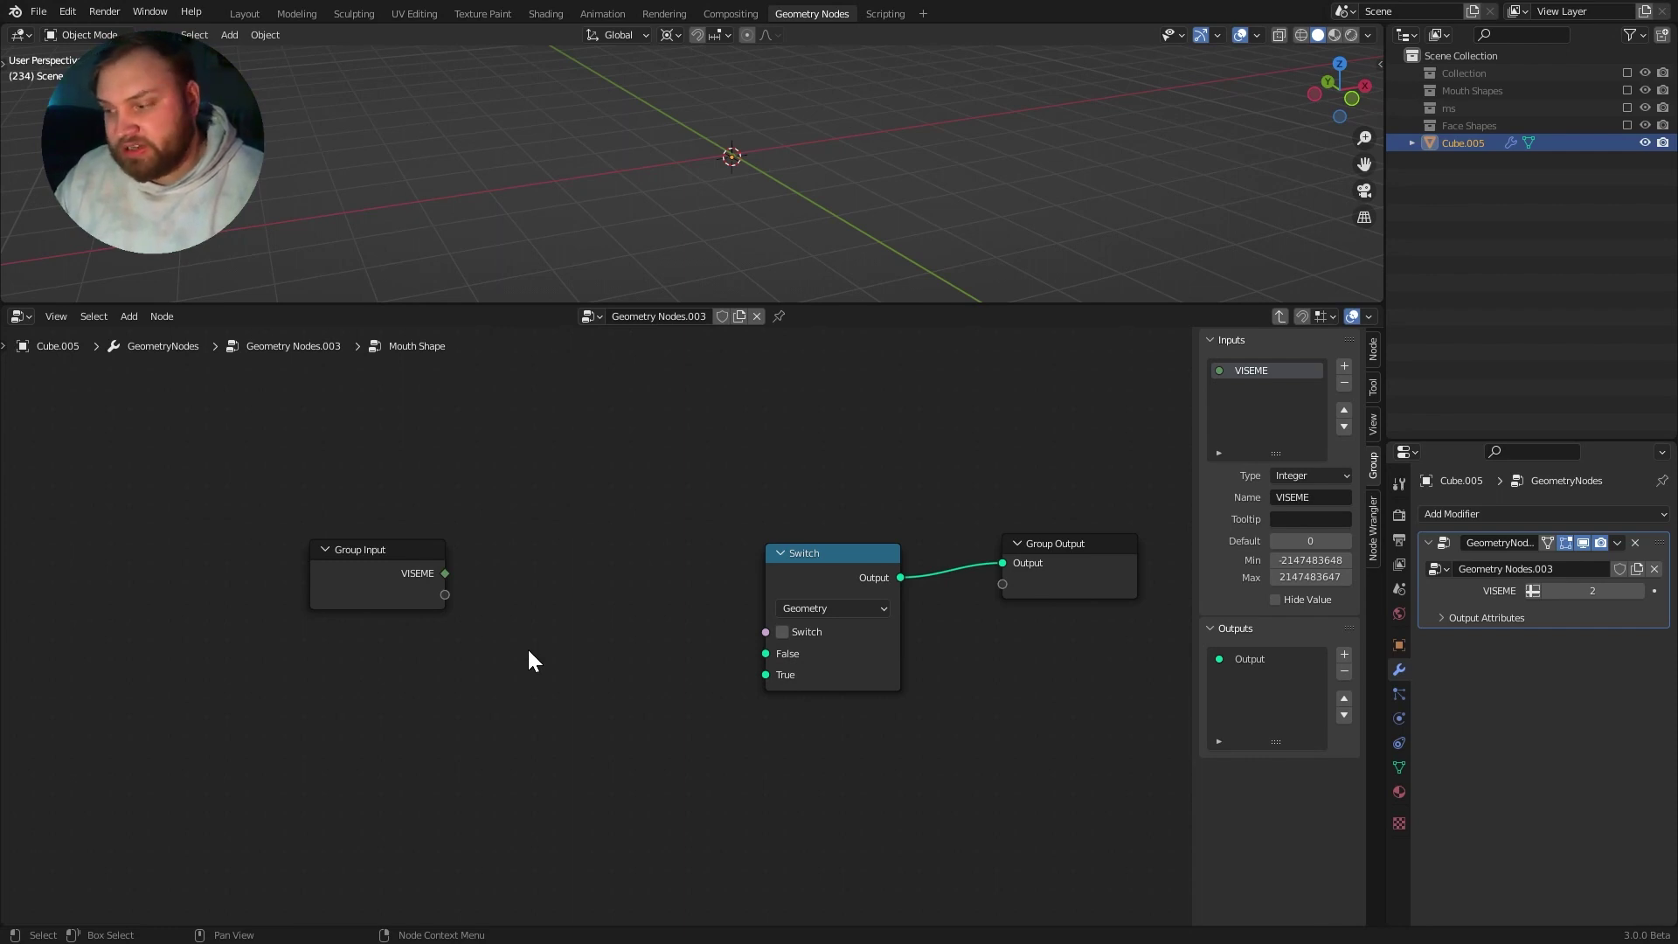
Step: Add a second Integer input named ID to the Mouth Shape group
click(1344, 366)
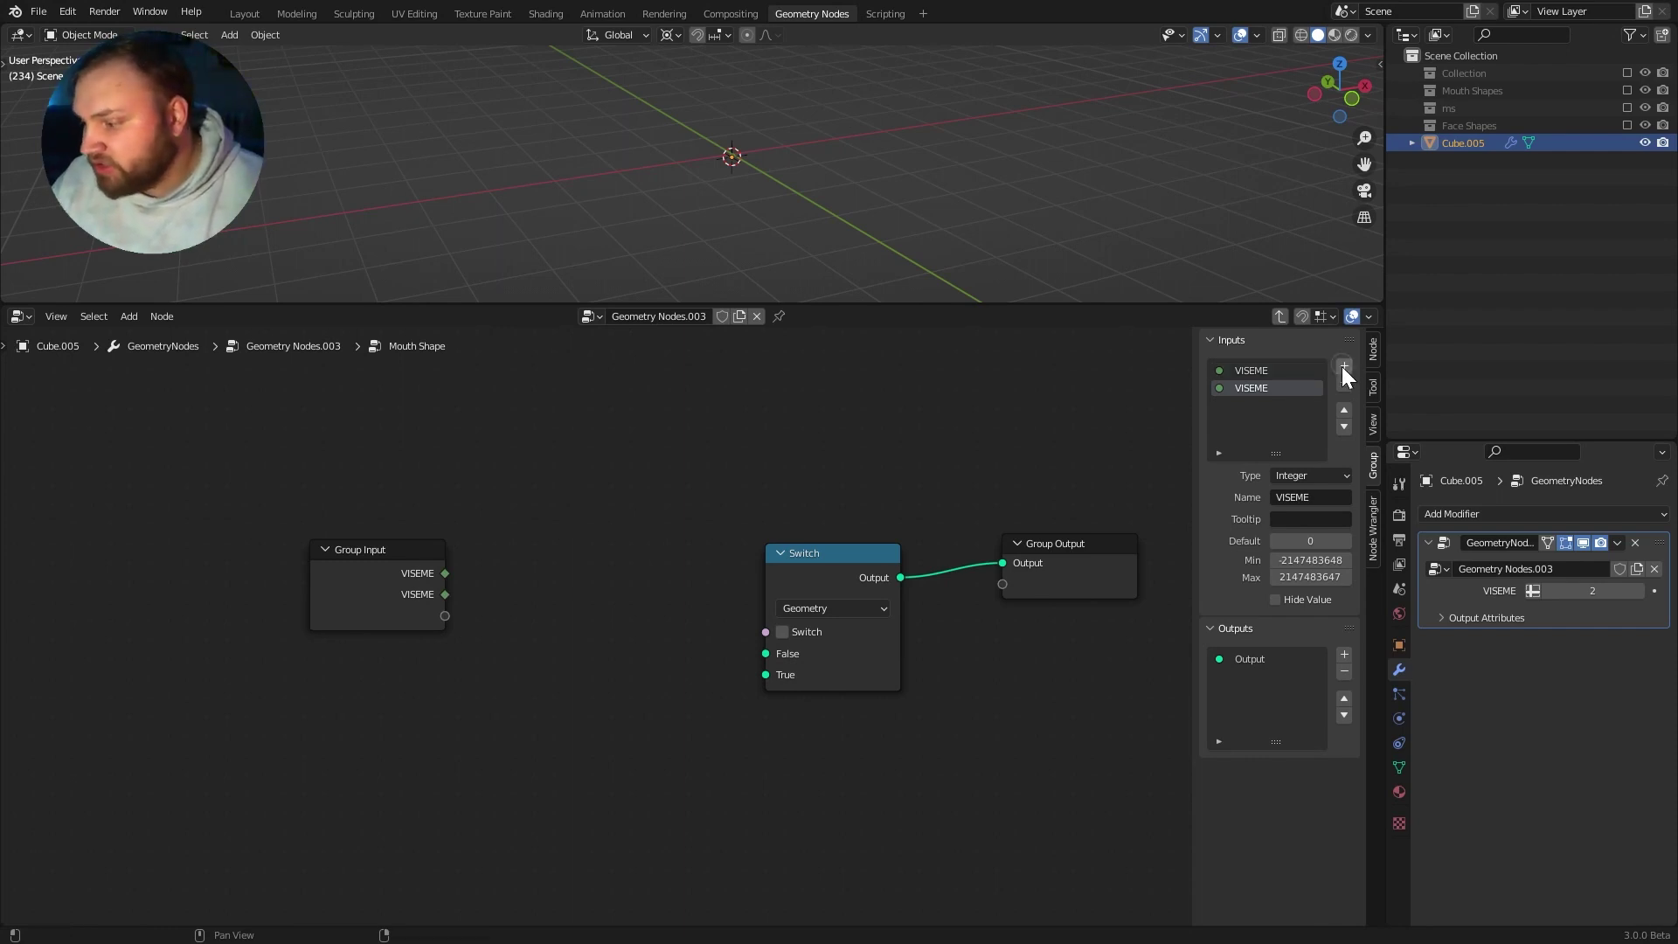
click(1317, 498)
text(ID)
key(Return)
Step: Make room between the Group Input and Switch nodes and place a Math node set to Add there
drag(876, 555, 776, 553)
middle_drag(818, 550, 873, 534)
drag(457, 599, 473, 596)
middle_drag(553, 607, 643, 605)
drag(559, 568, 465, 558)
key(shift+a)
text(add)
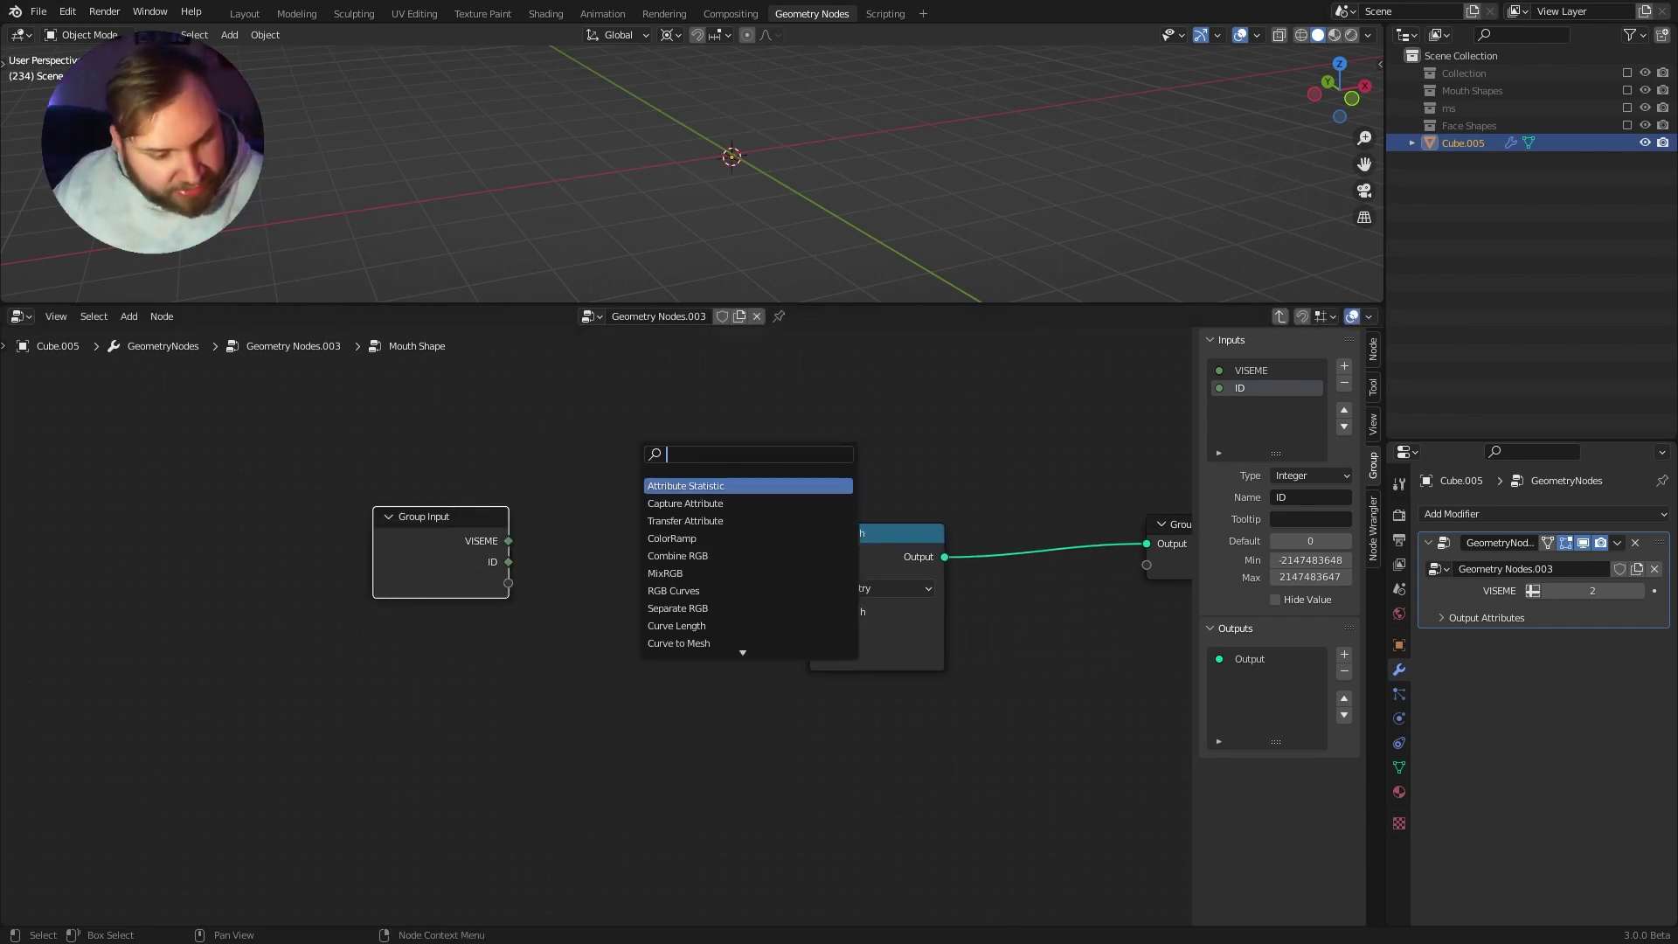
key(Return)
click(685, 447)
Step: Connect the VISEME and ID inputs to the two Value sockets of the Math node
click(506, 547)
drag(641, 528, 638, 528)
drag(505, 562, 631, 548)
Step: Set the Math node to Compare with an Epsilon of 0 and connect its result to the Switch node's Switch socket
click(706, 460)
click(722, 479)
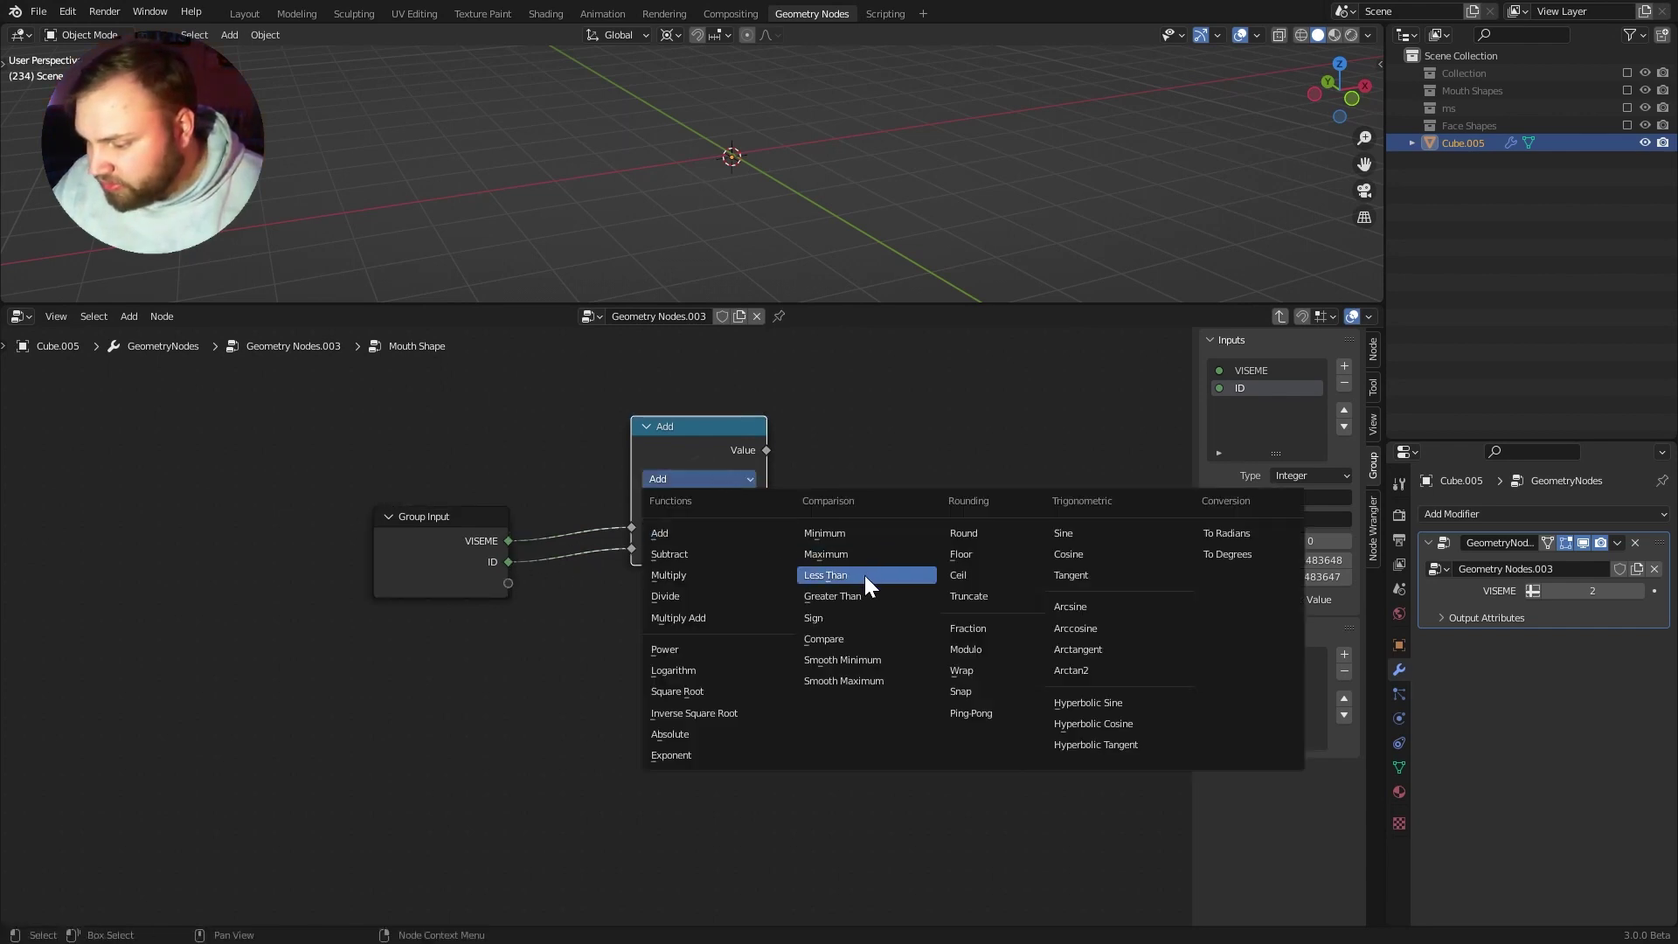
click(856, 637)
click(684, 570)
text(0)
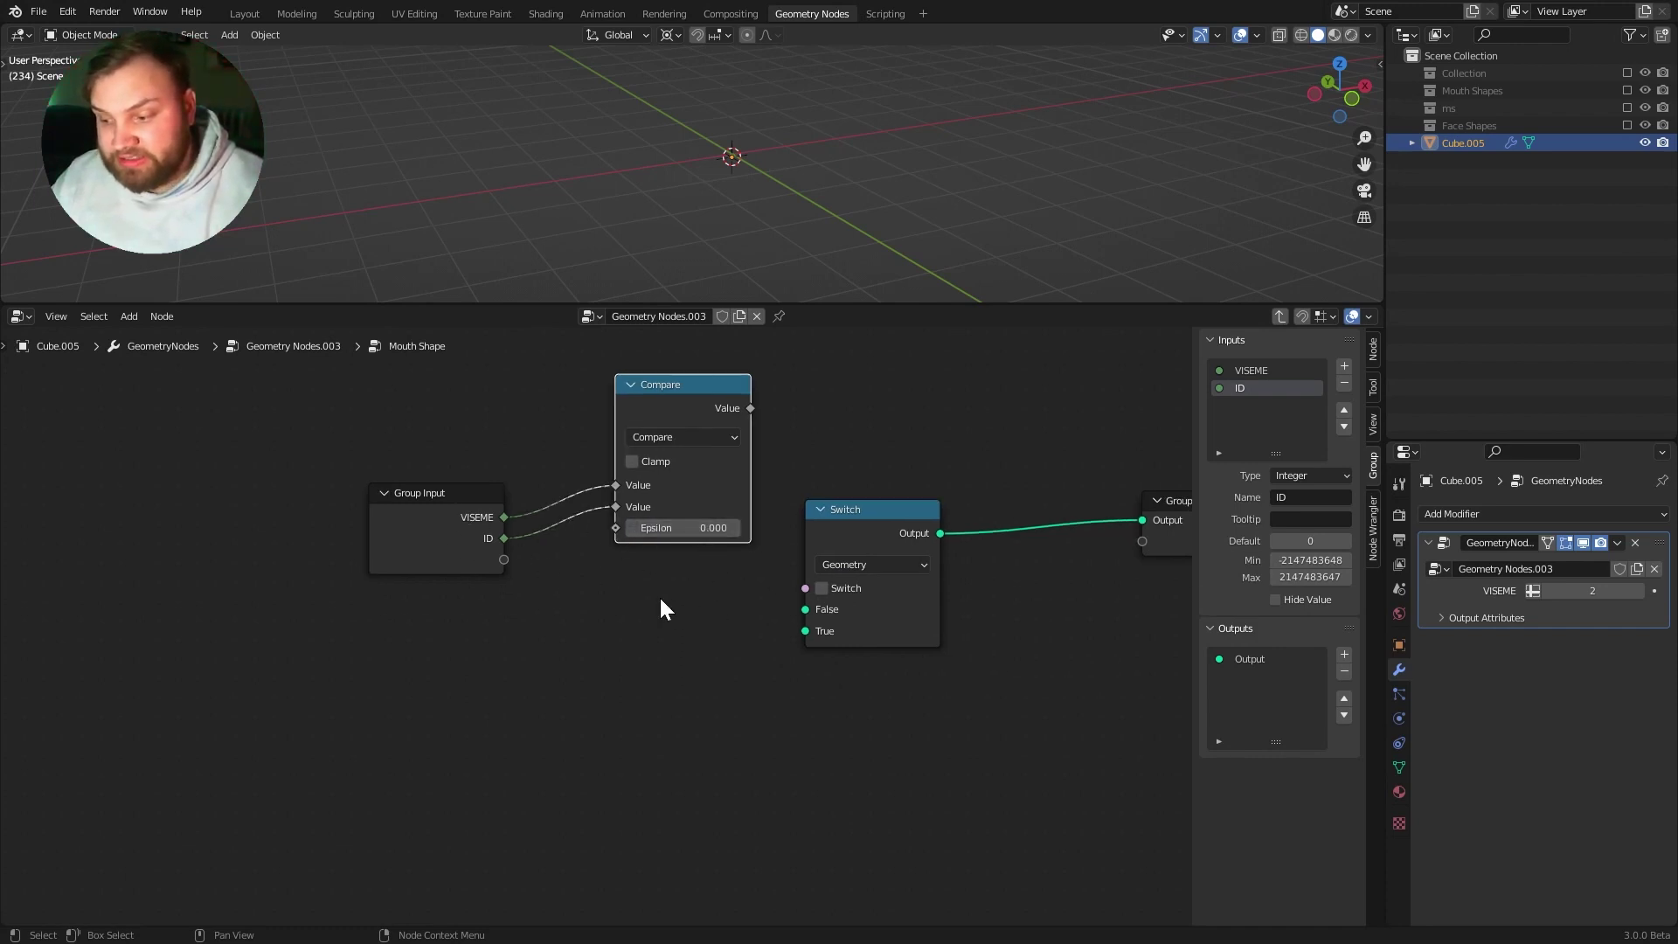
drag(722, 422, 781, 605)
drag(681, 400, 686, 405)
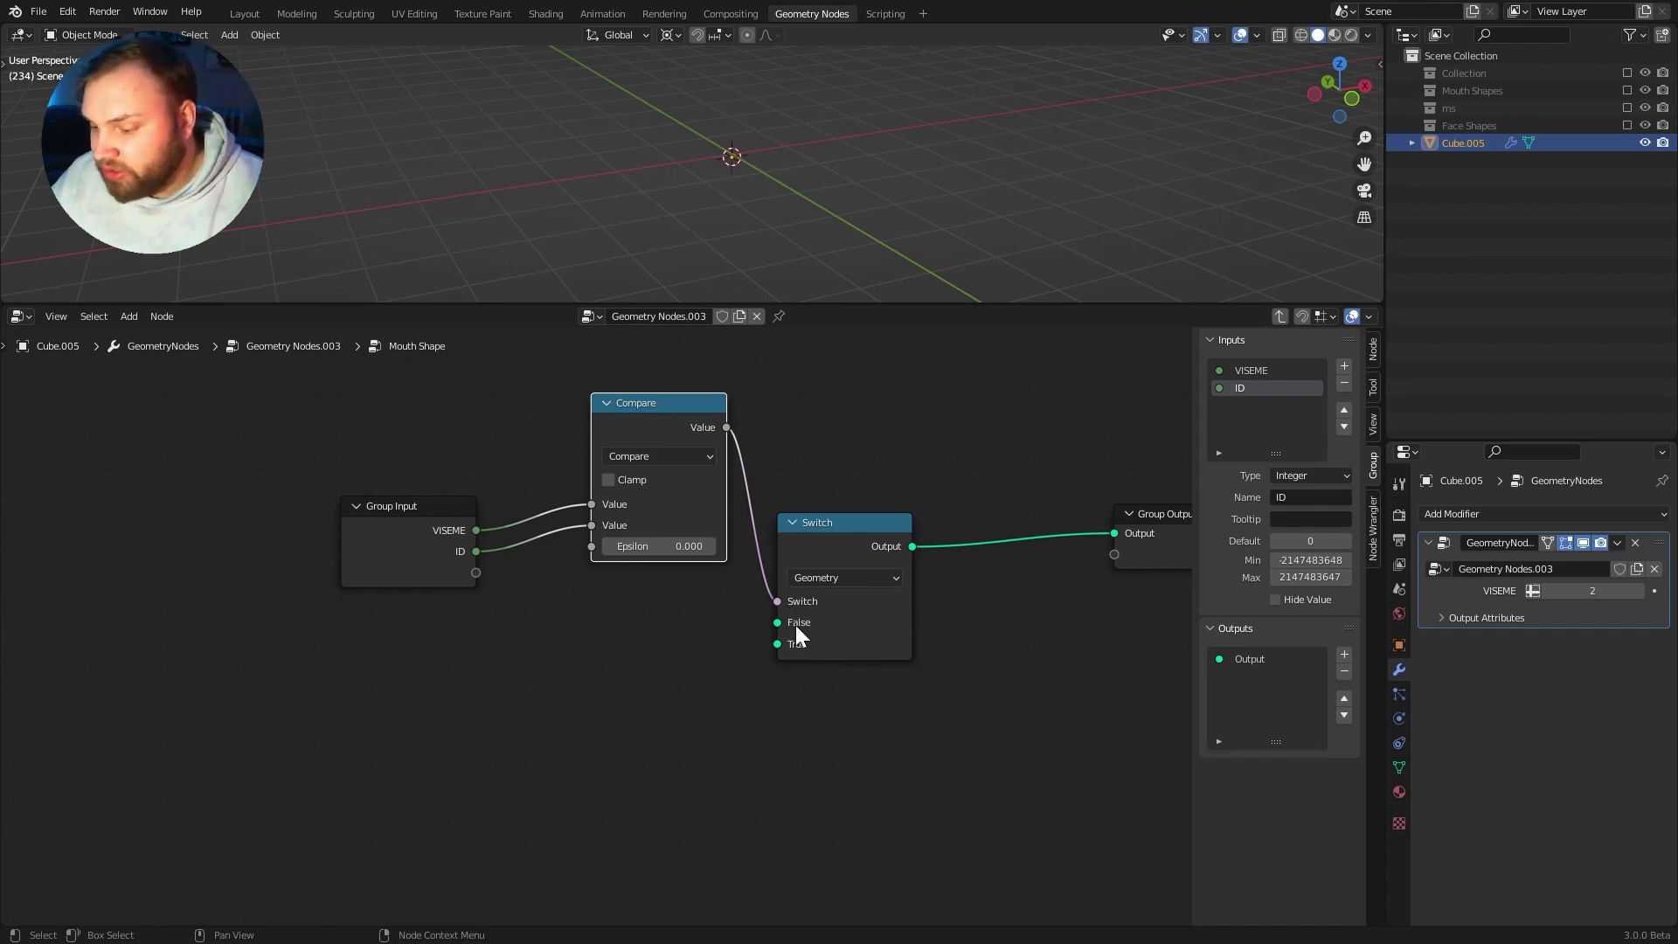
Step: Add an Object Info node below the Compare node inside the Mouth Shape group
mouse_move(790, 648)
mouse_down()
mouse_move(675, 717)
mouse_move(778, 637)
mouse_up()
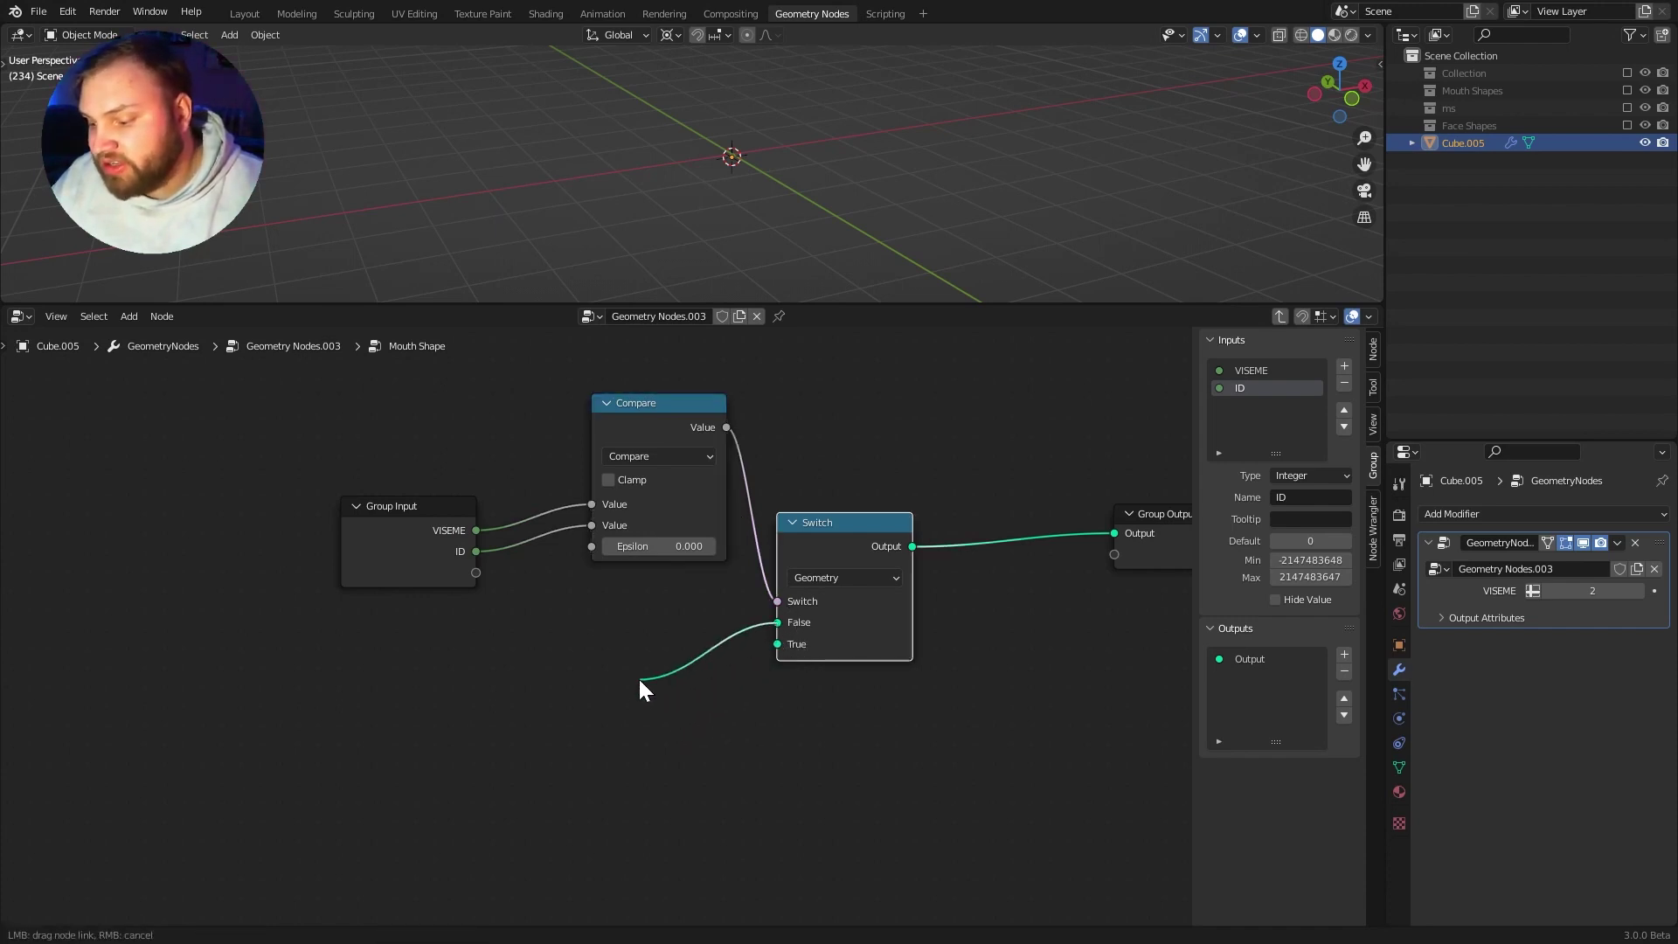
drag(640, 677, 703, 642)
key(shift+a)
click(666, 584)
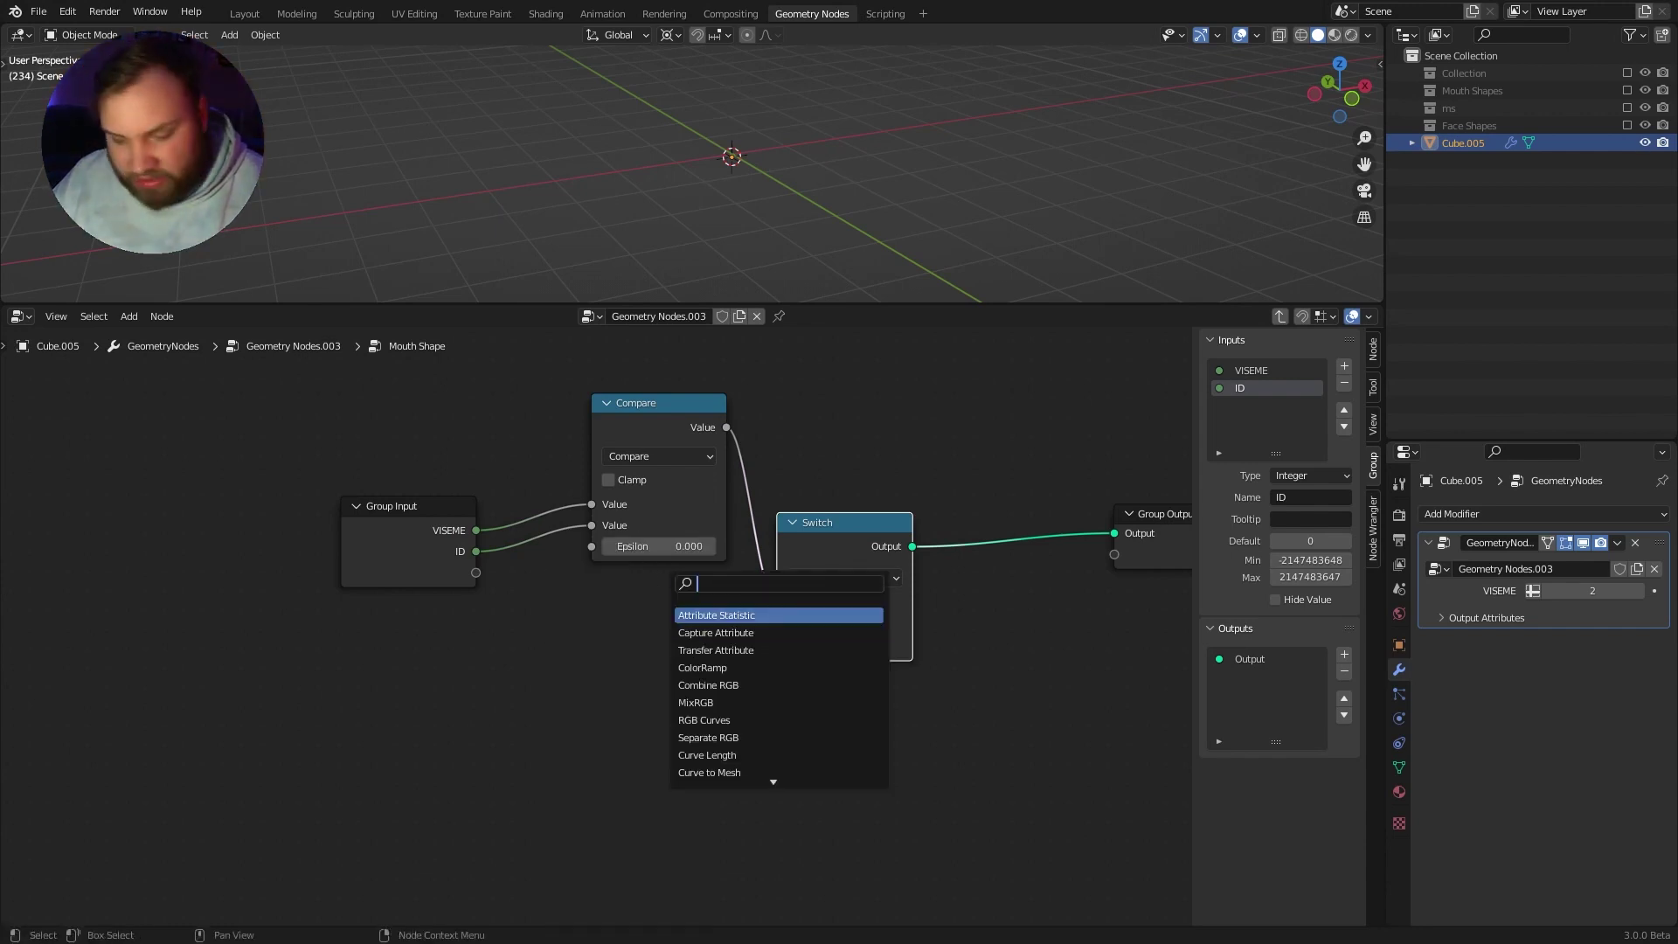
text(obj)
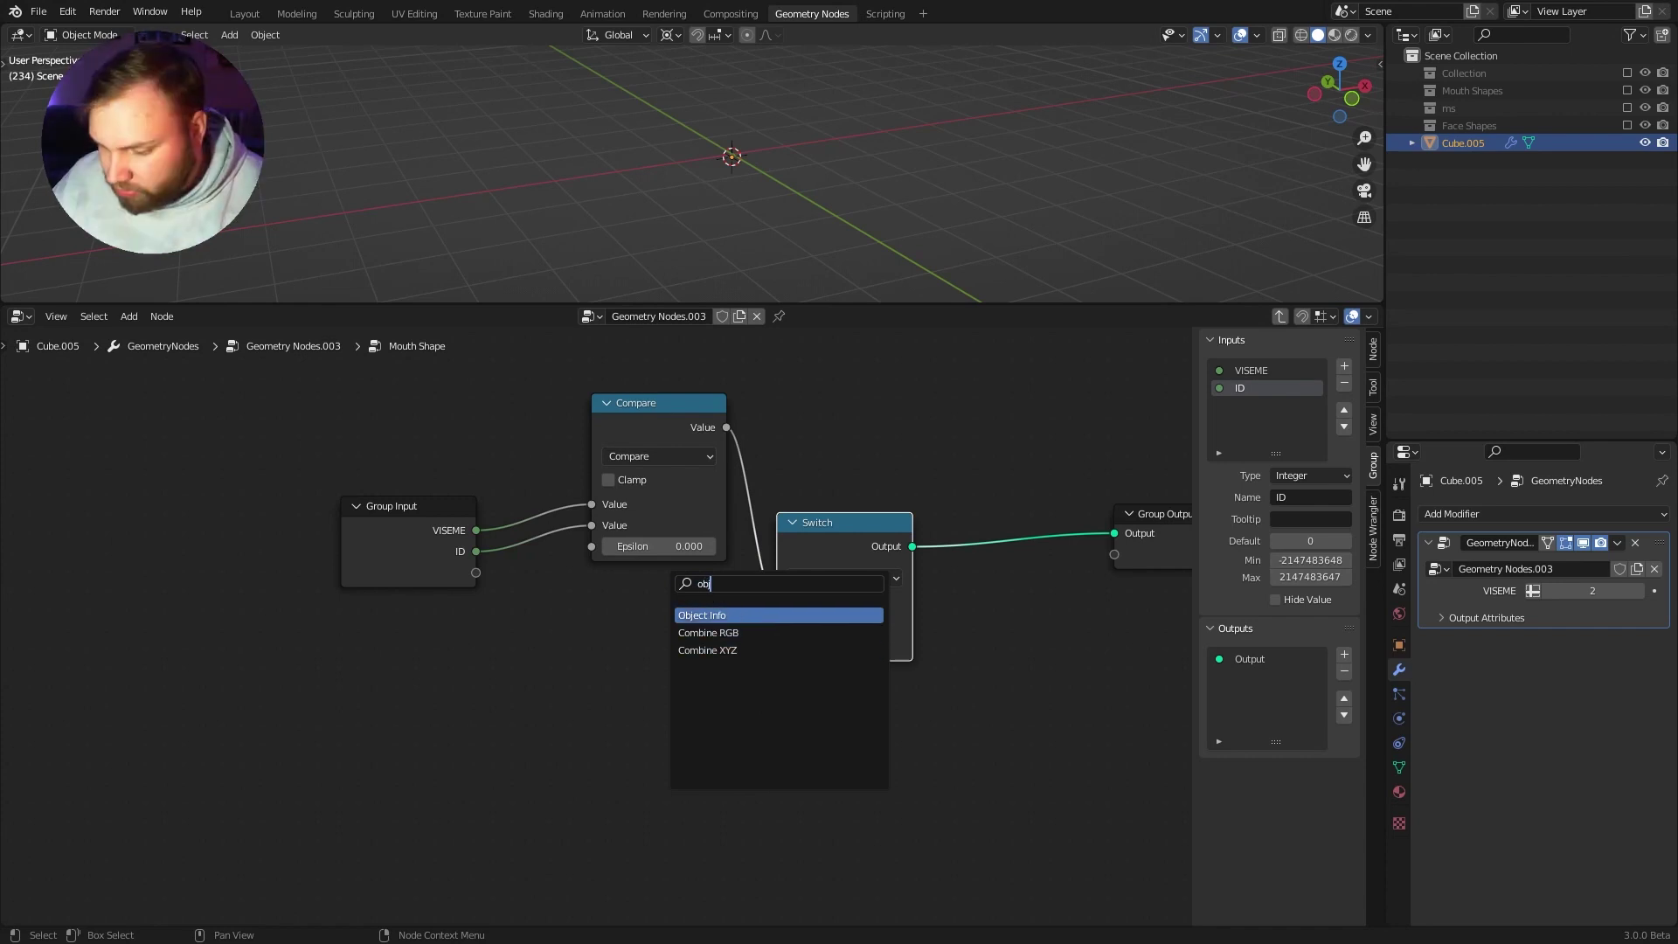
key(Return)
click(587, 633)
middle_drag(698, 635, 733, 616)
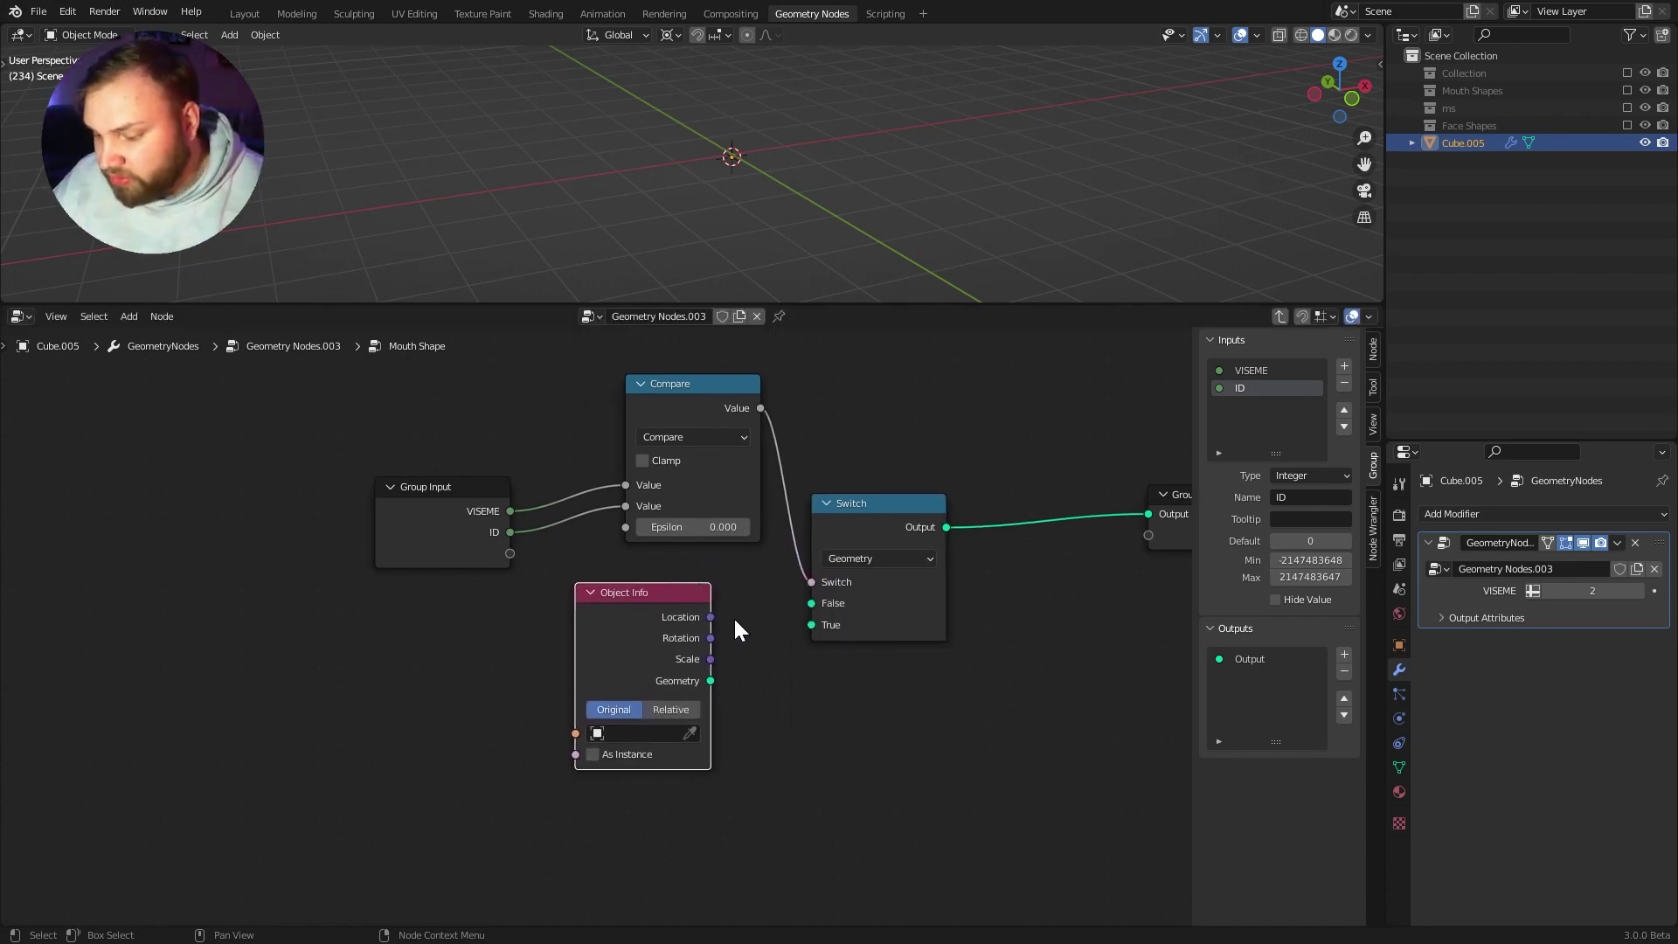
drag(654, 611, 672, 597)
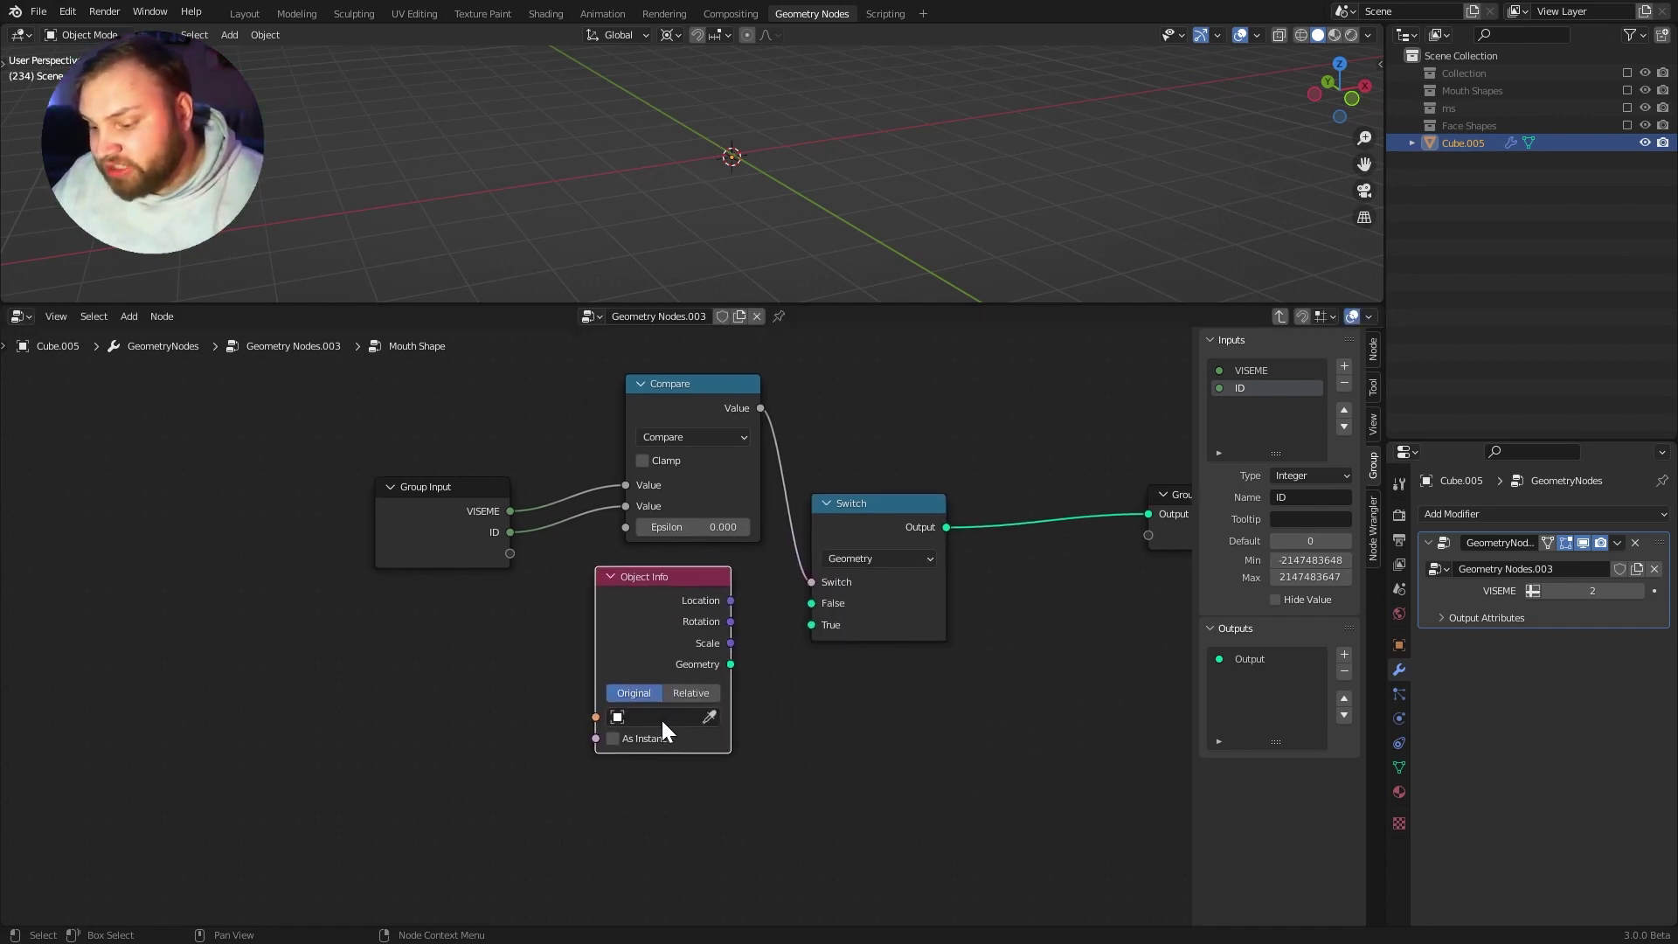
drag(640, 590, 655, 592)
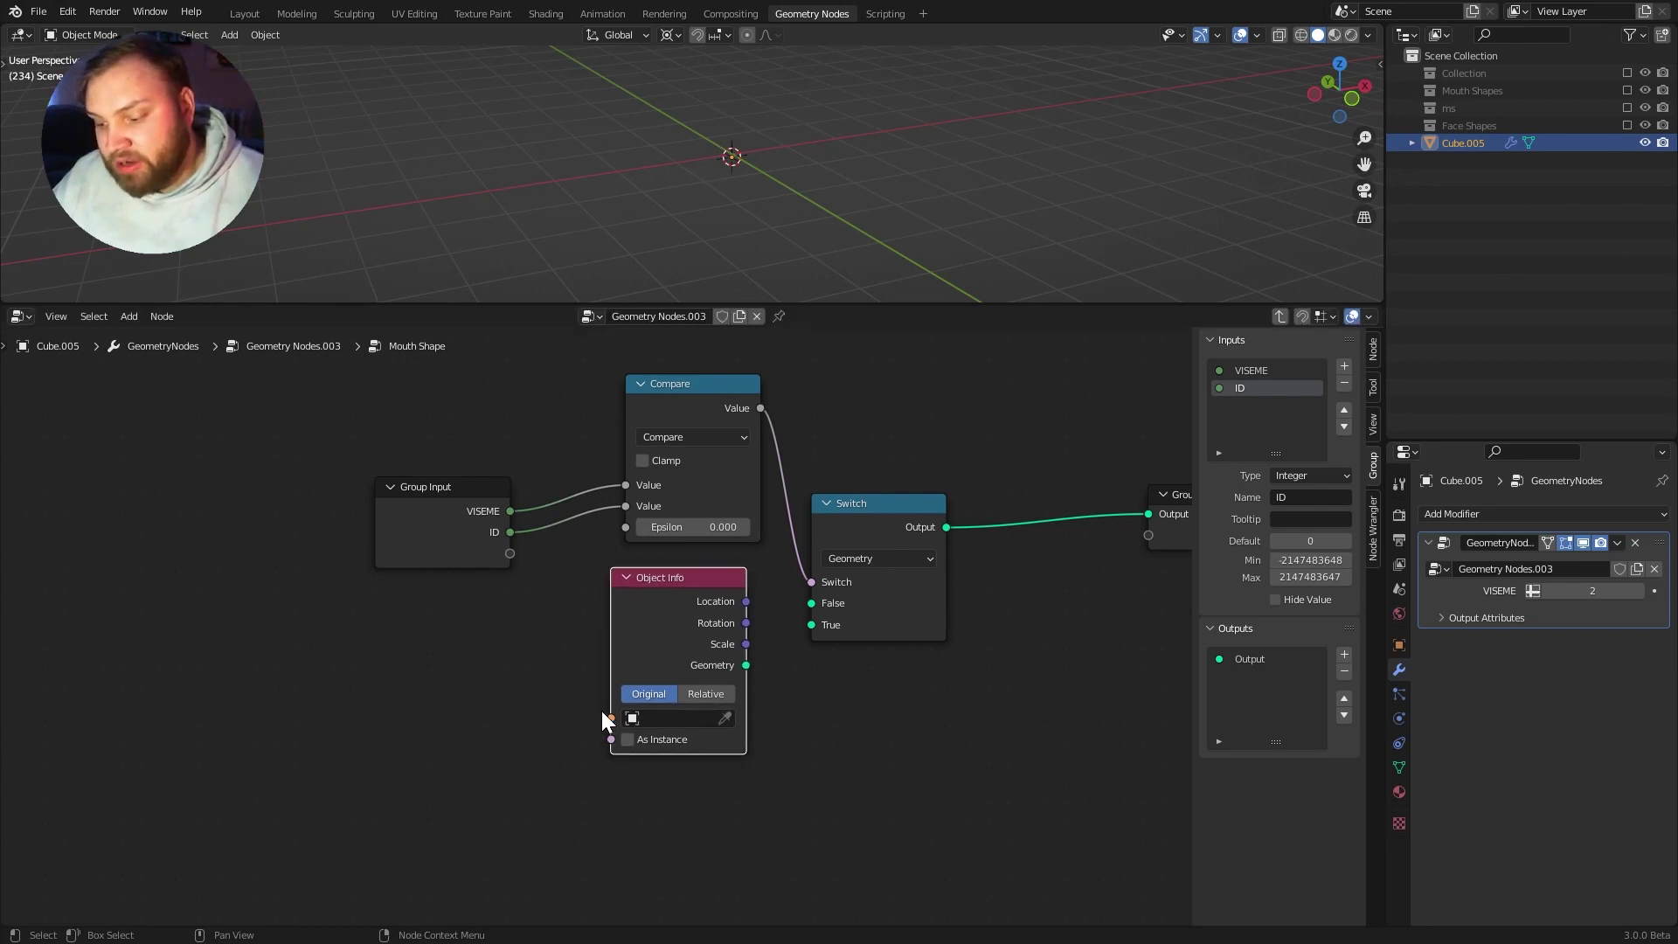
Step: Expose the Object Info node's Object socket as a group input and connect its Geometry to the Switch node's True socket
drag(611, 719, 509, 553)
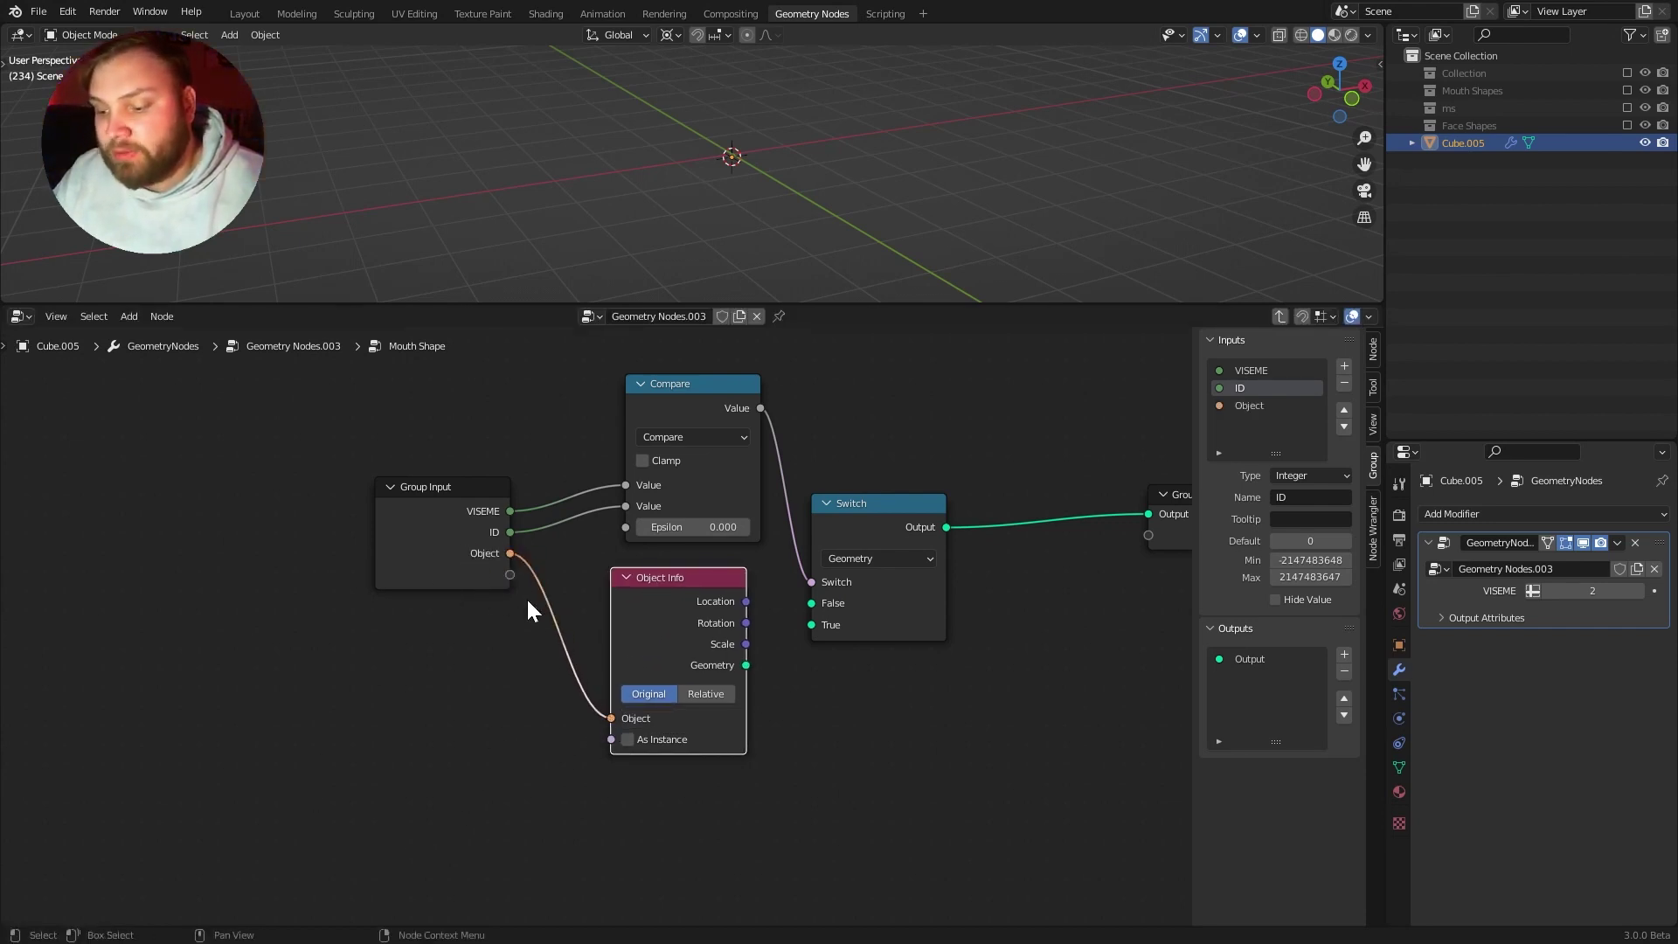
key(Home)
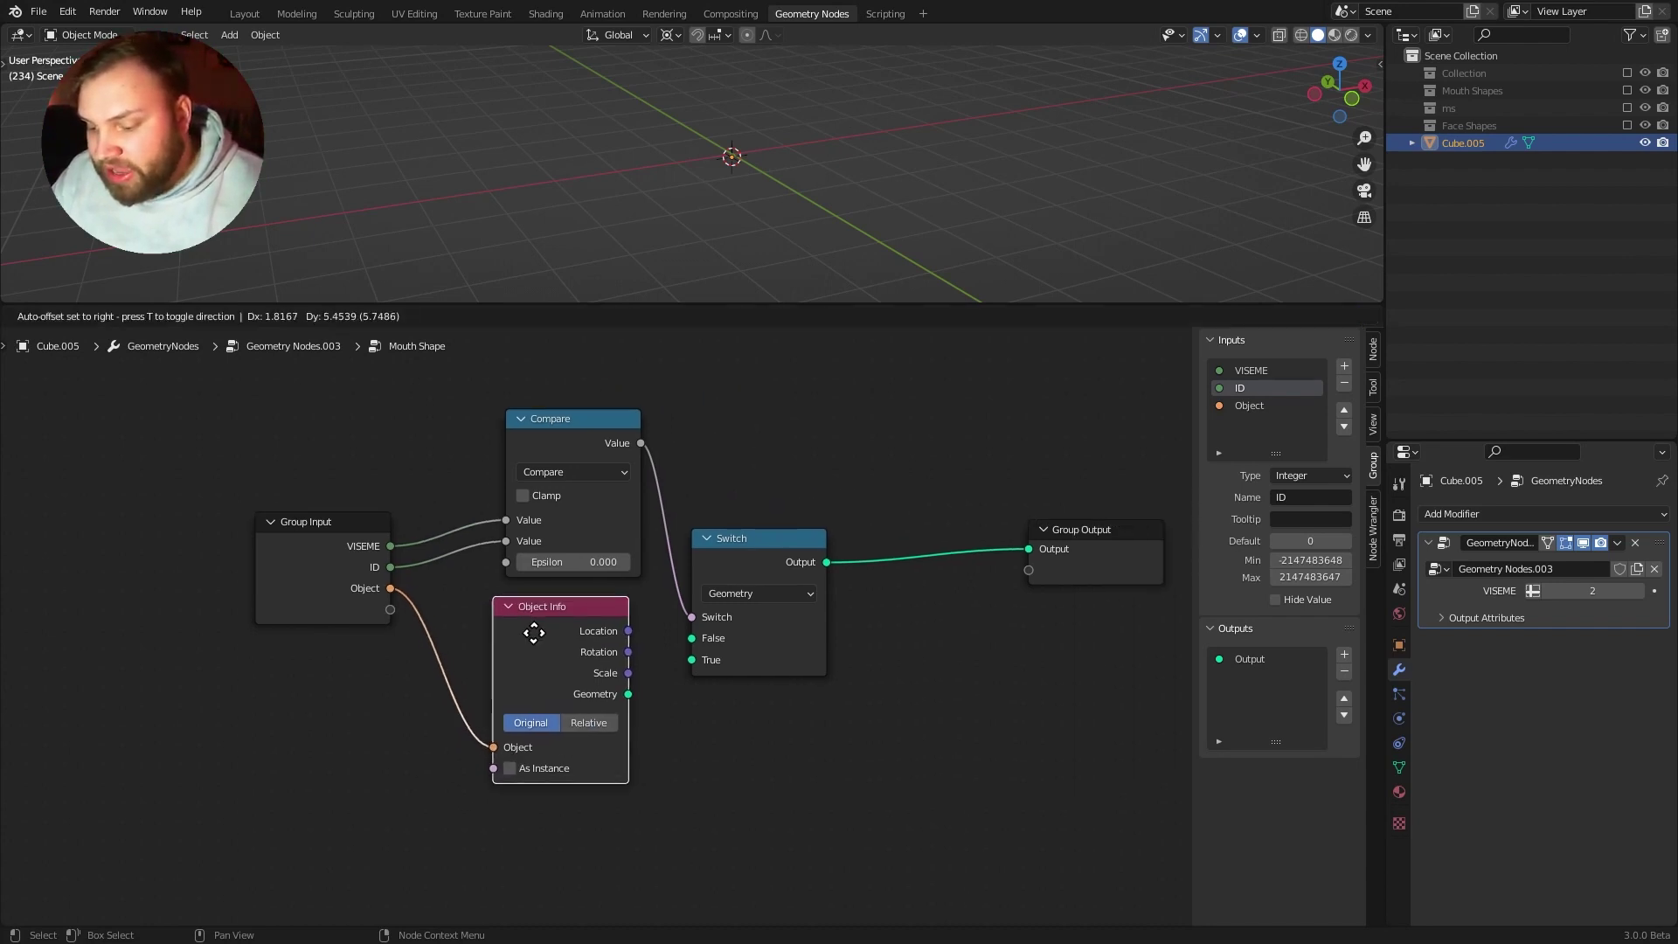
drag(619, 694, 699, 661)
key(Home)
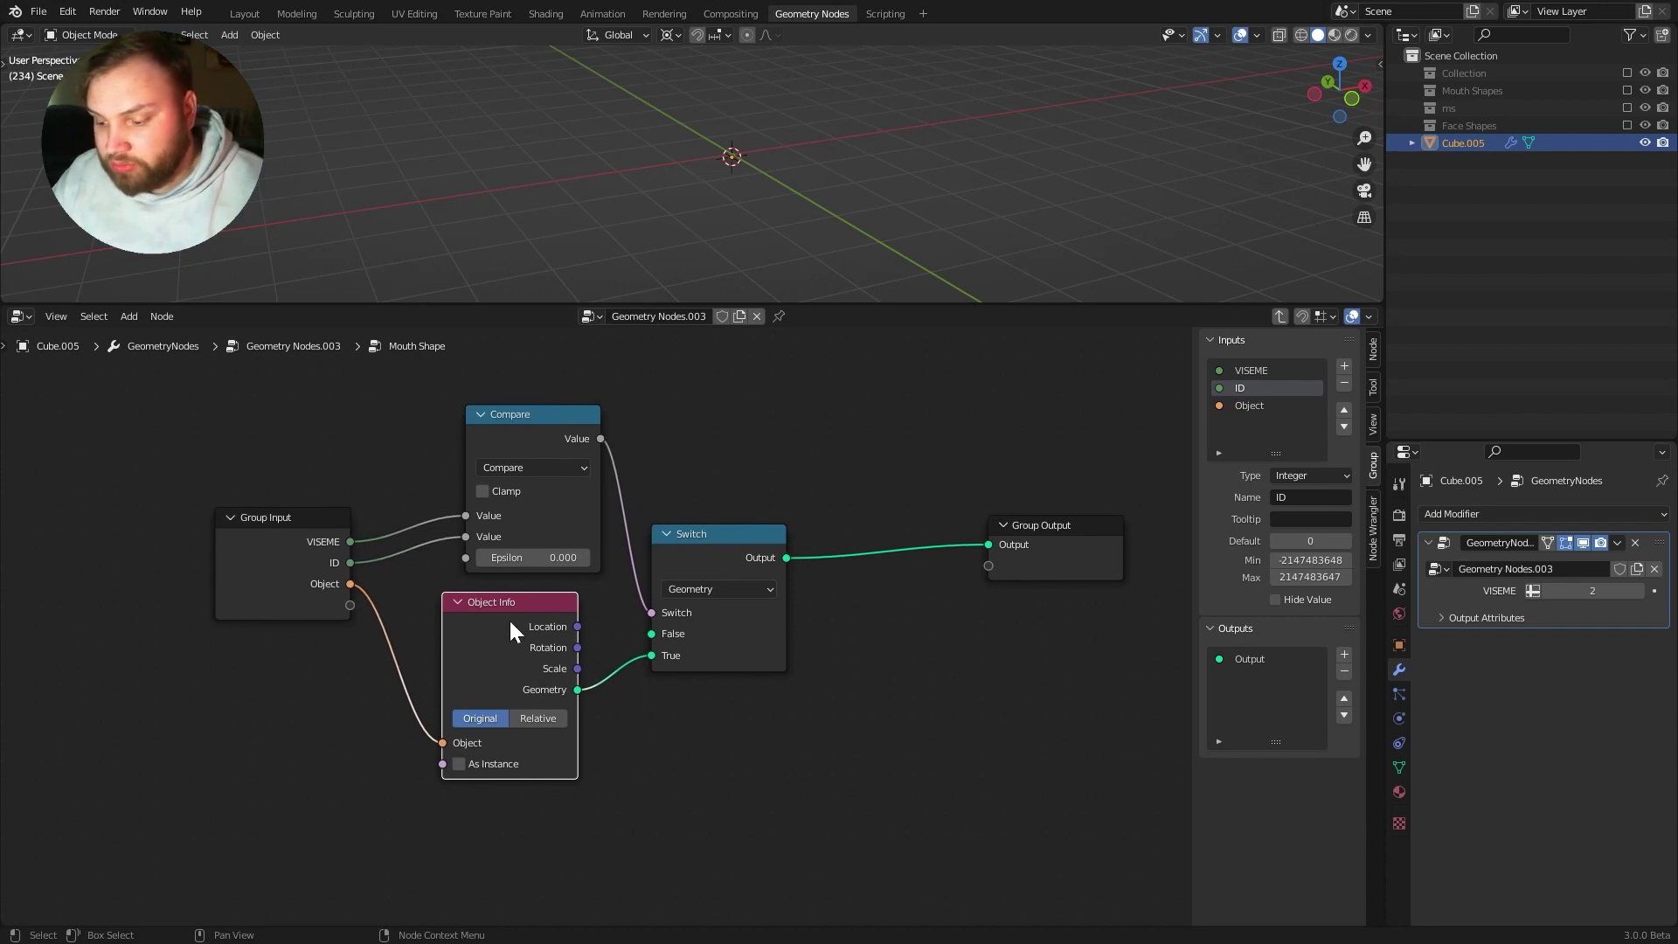
key(Home)
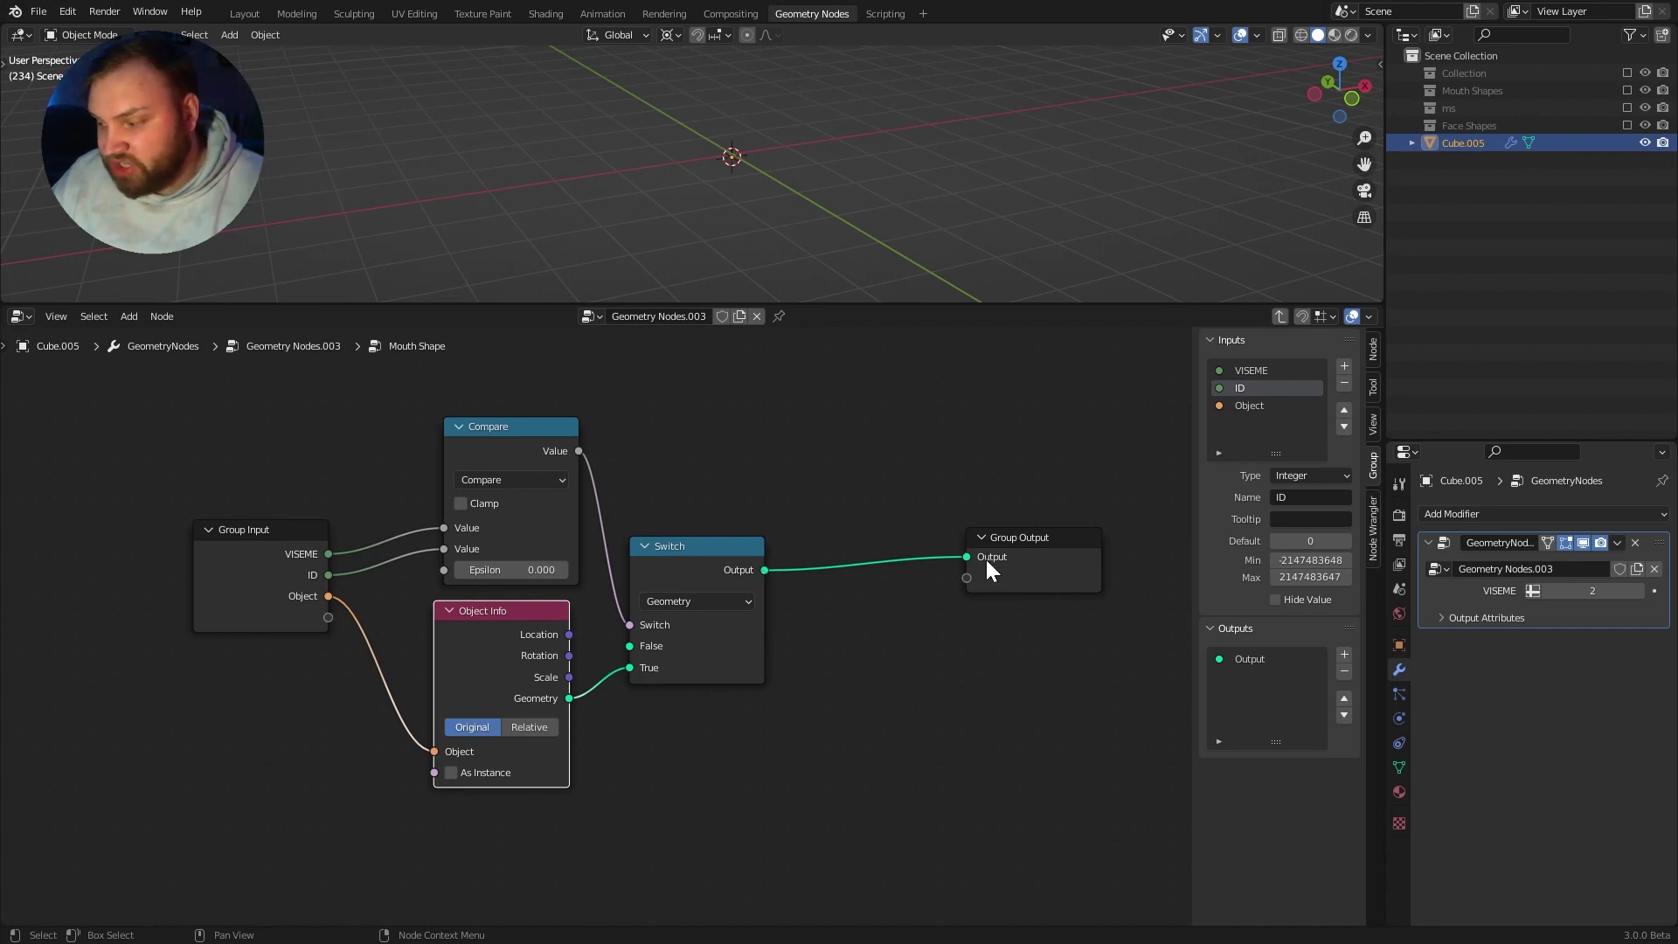
Step: Return to the parent node tree and connect the first Mouth Shape's Output to the Group Output's Geometry
click(1281, 316)
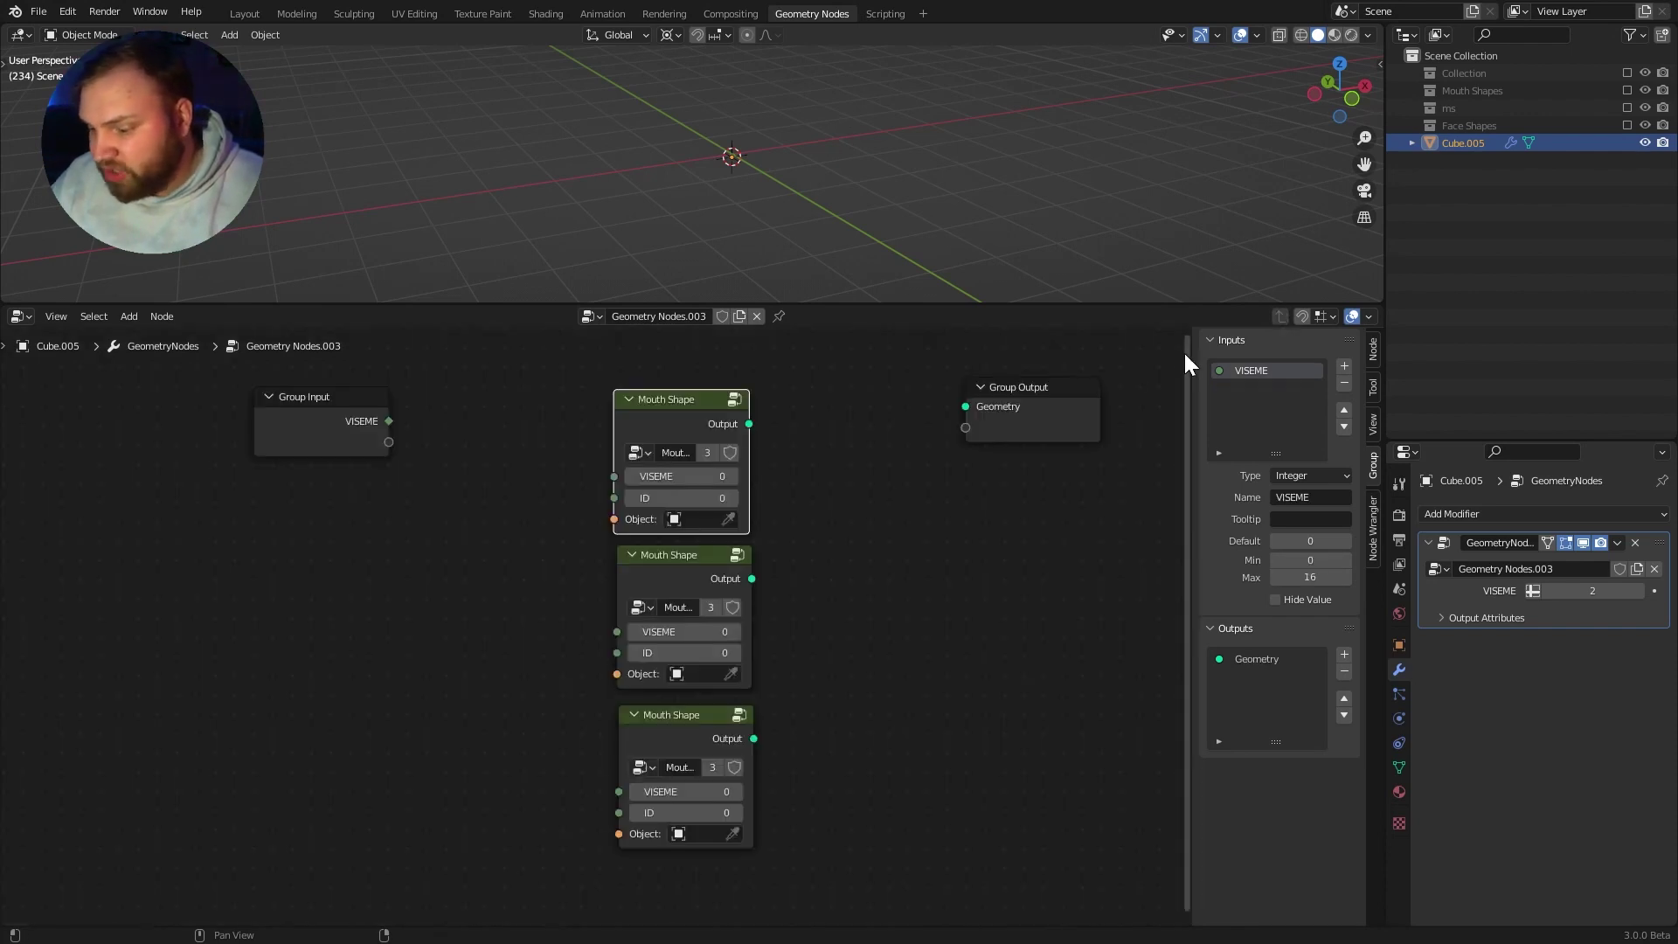
click(763, 504)
drag(689, 459, 1026, 431)
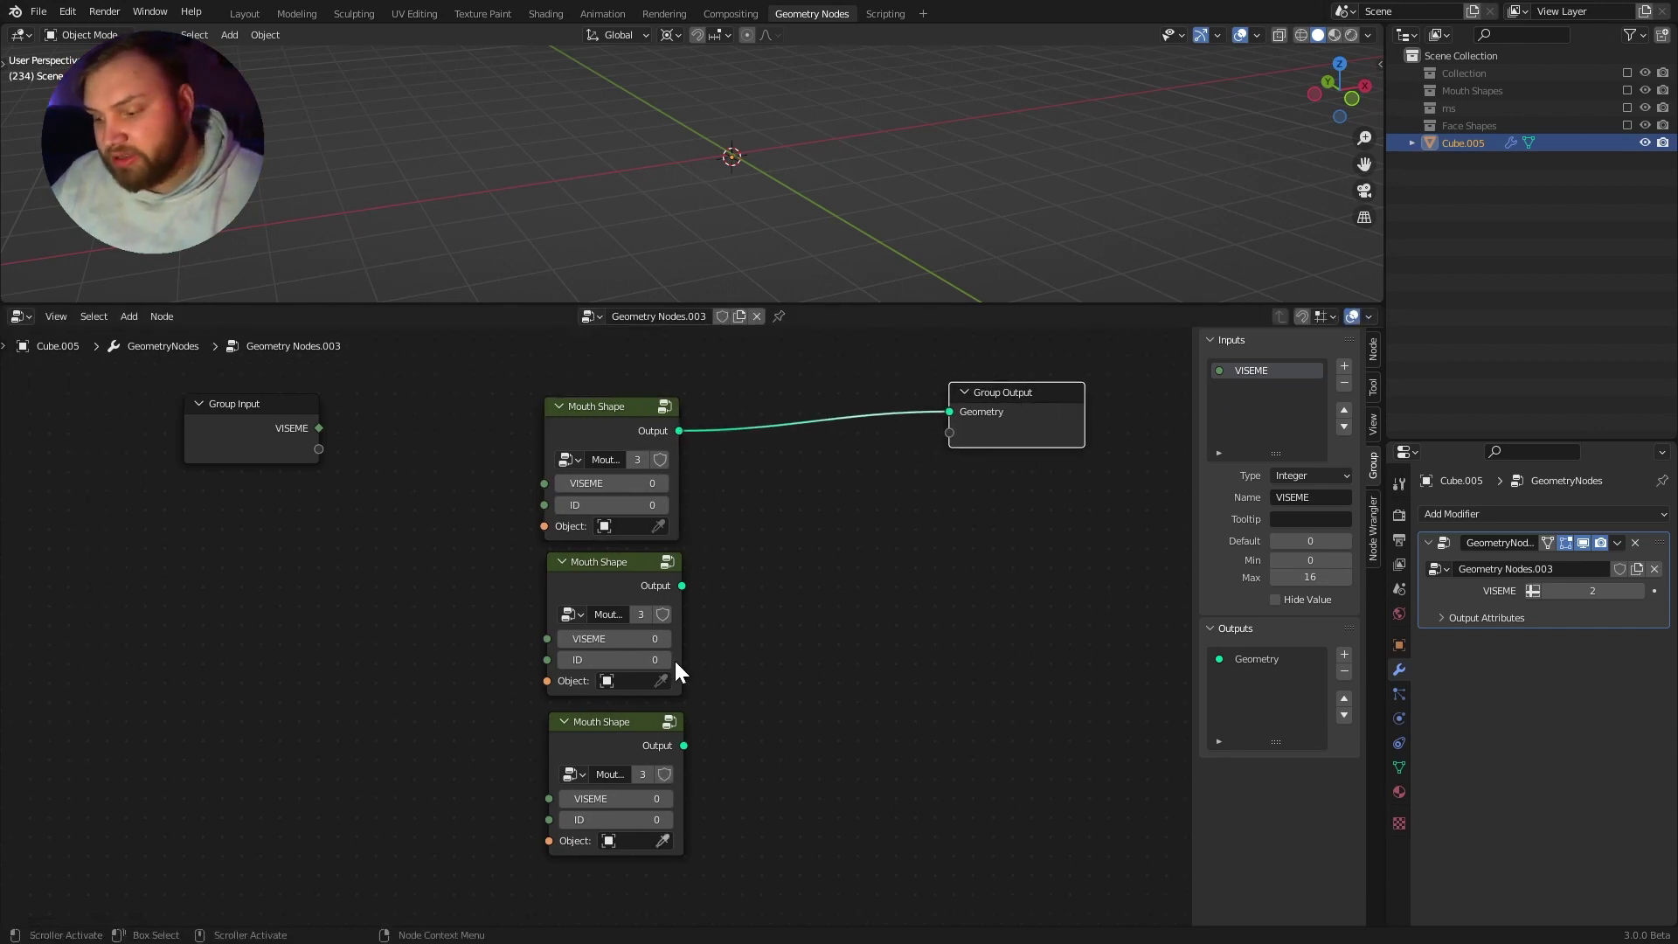
middle_drag(674, 658, 672, 642)
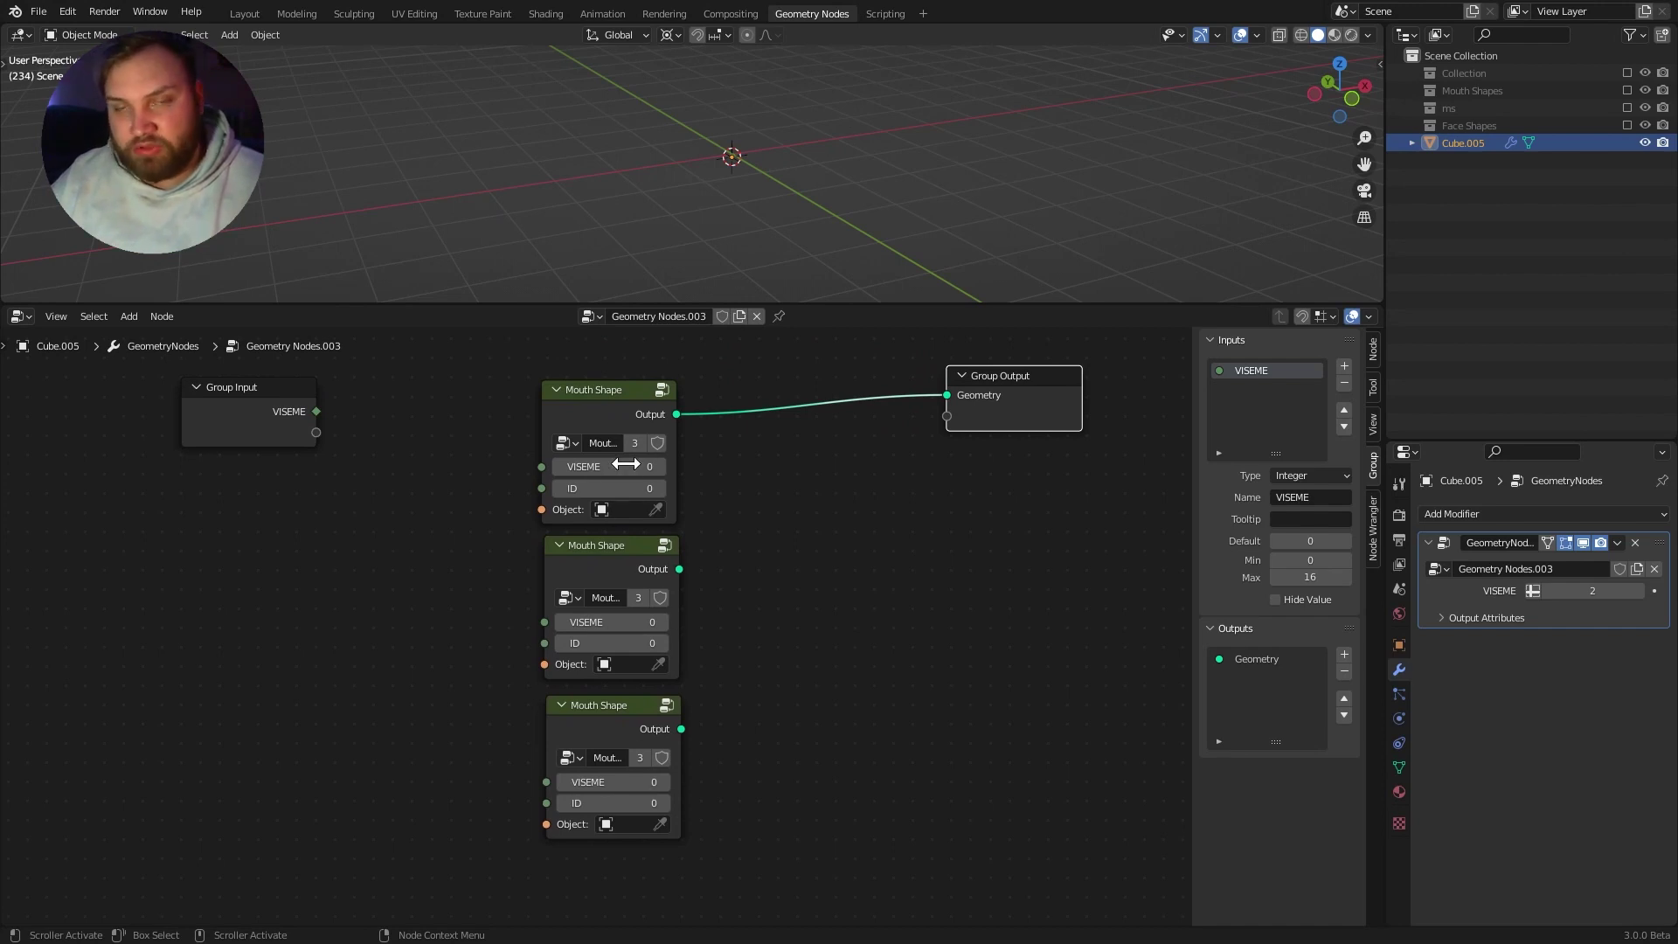
middle_drag(669, 505, 661, 508)
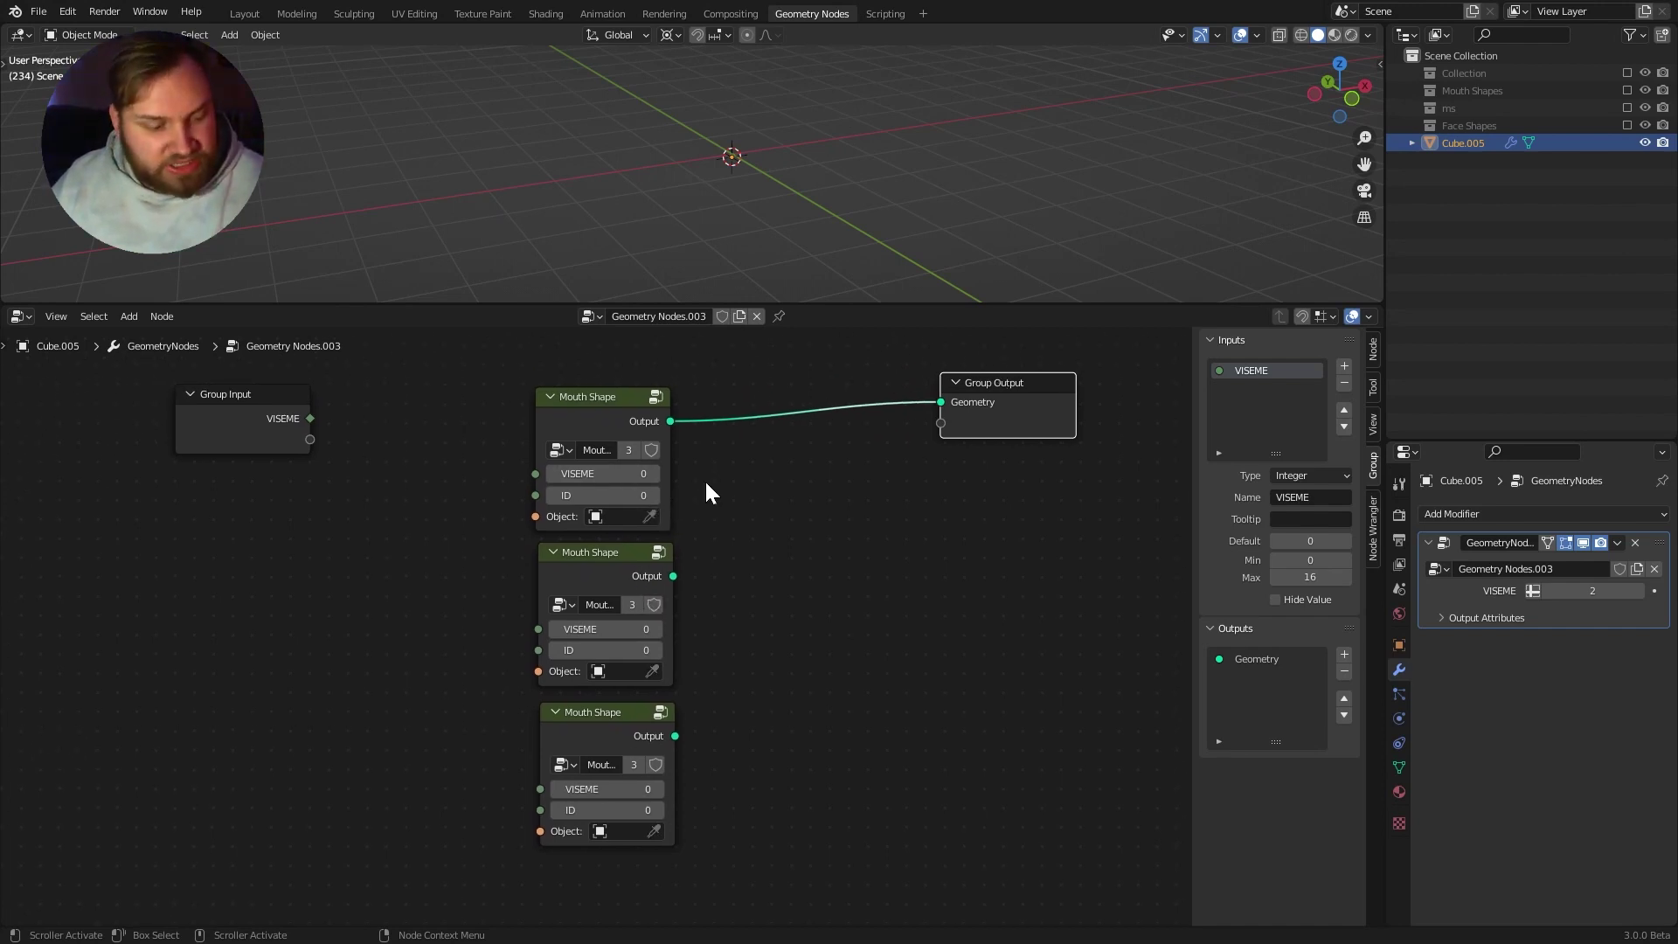
Step: Insert a Join Geometry node before the Group Output and connect the other two Mouth Shape outputs to it
key(shift+a)
click(762, 442)
text(join)
key(Down)
key(Return)
click(839, 428)
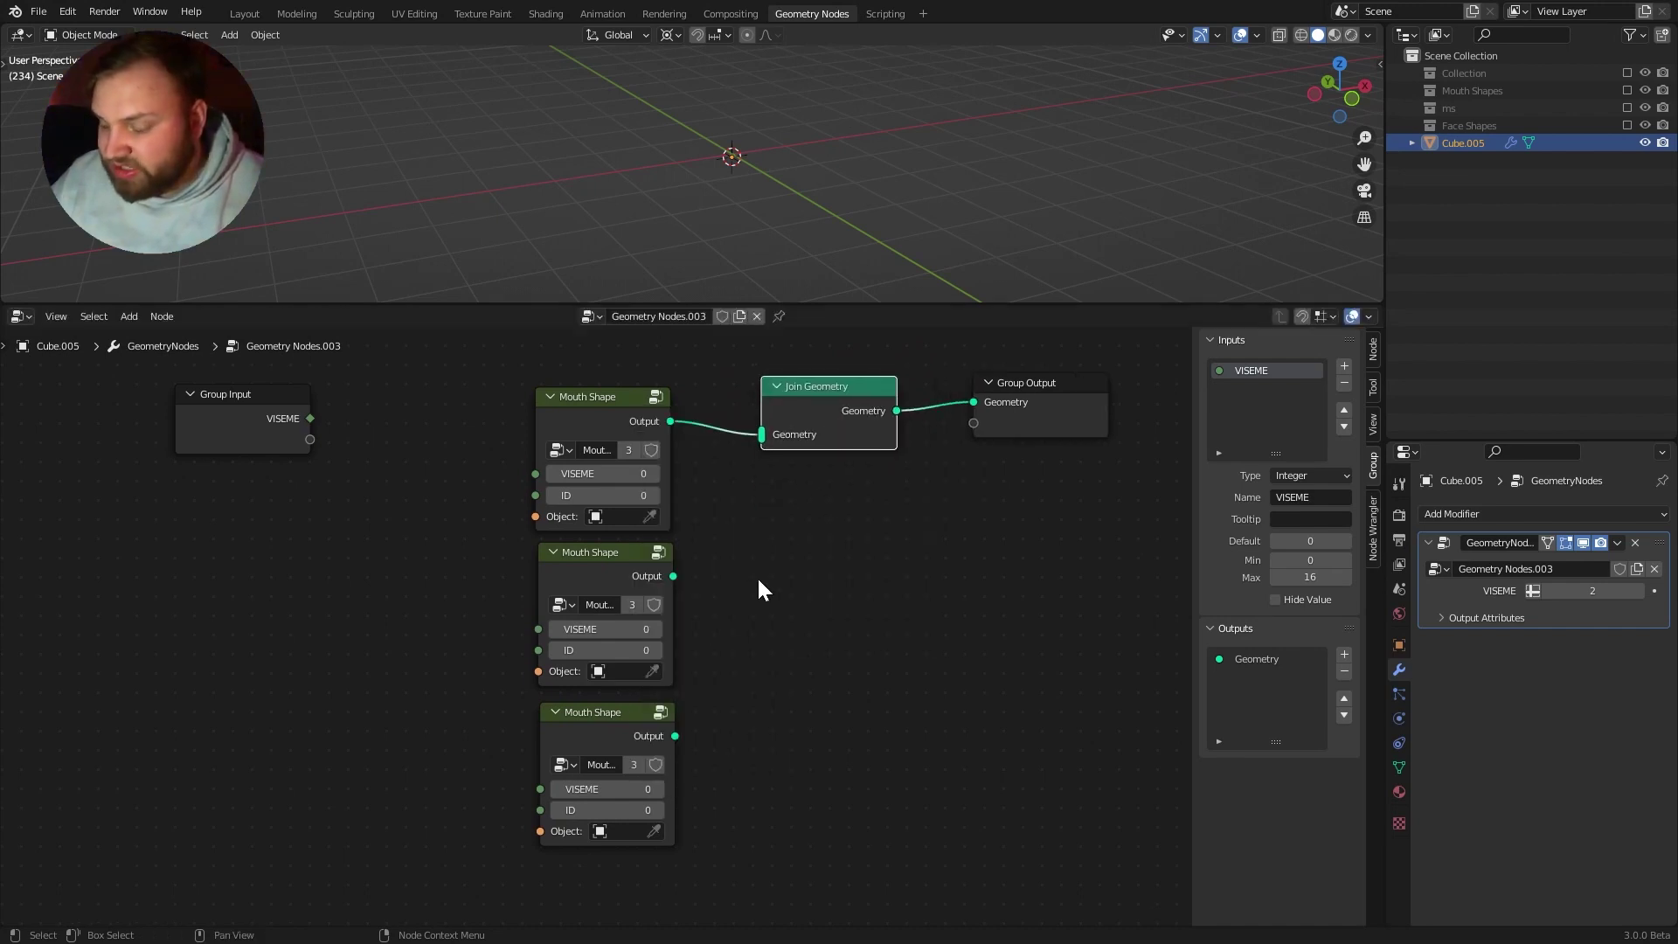
drag(674, 576, 762, 437)
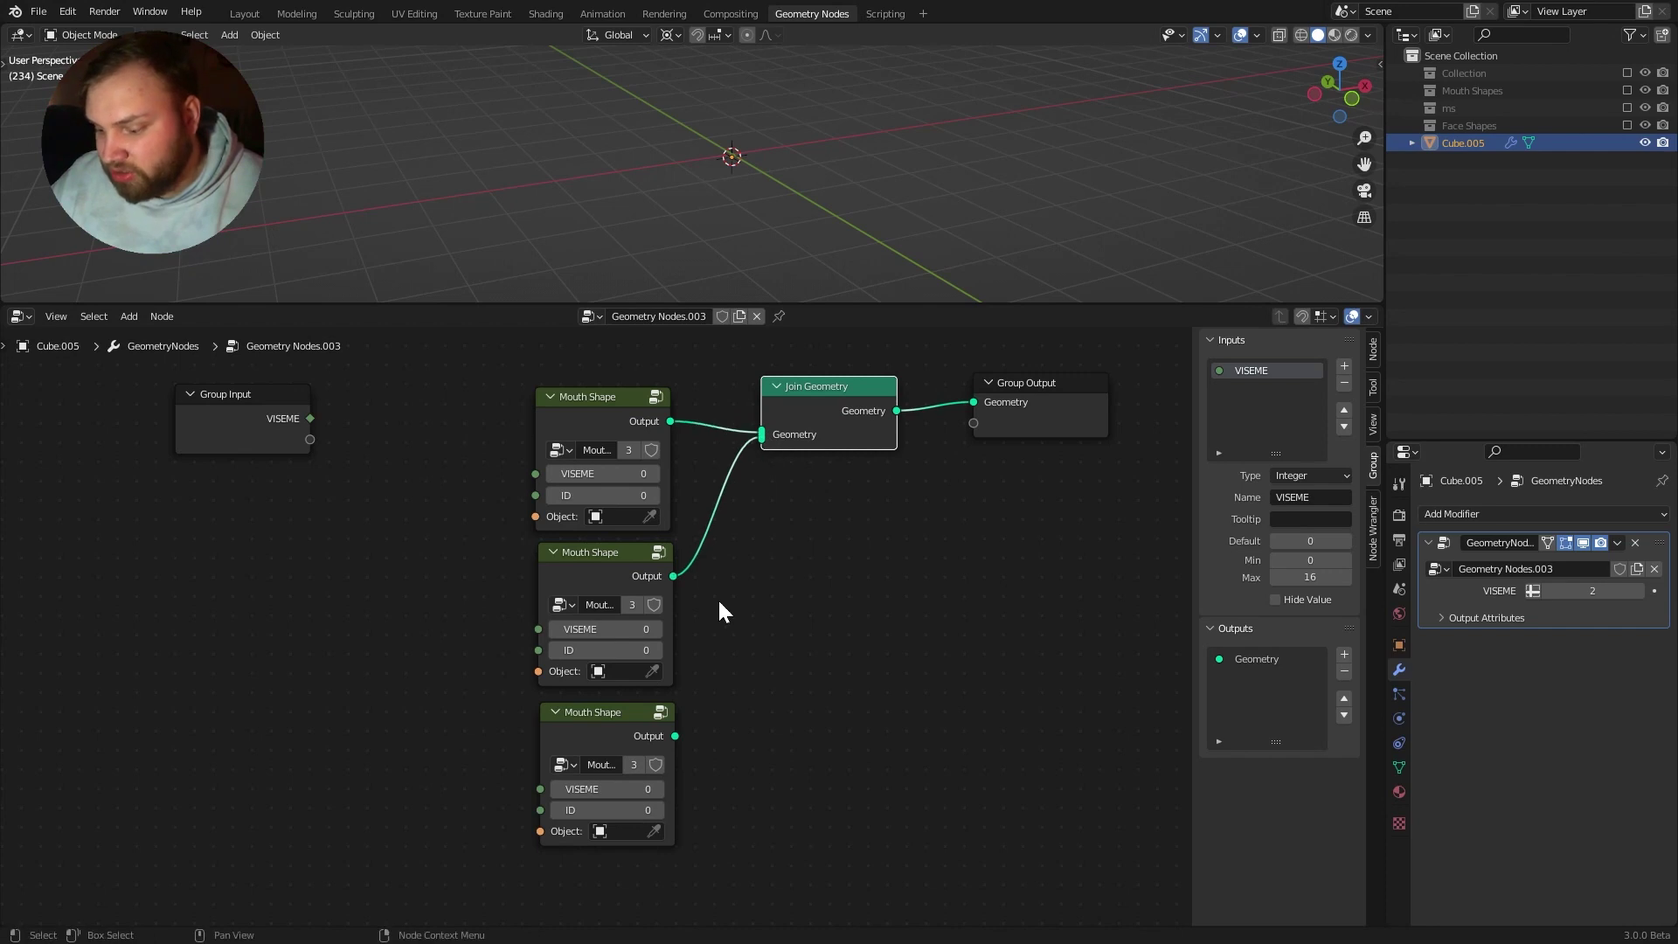
drag(676, 736, 766, 443)
Step: Connect the Group Input's VISEME to the first Mouth Shape's VISEME socket
click(323, 420)
drag(313, 419, 524, 479)
shift+scroll(406, 767, down, 1)
Step: Open the Mouth Shape group and add a second output named ID with the type Integer
click(616, 437)
key(Tab)
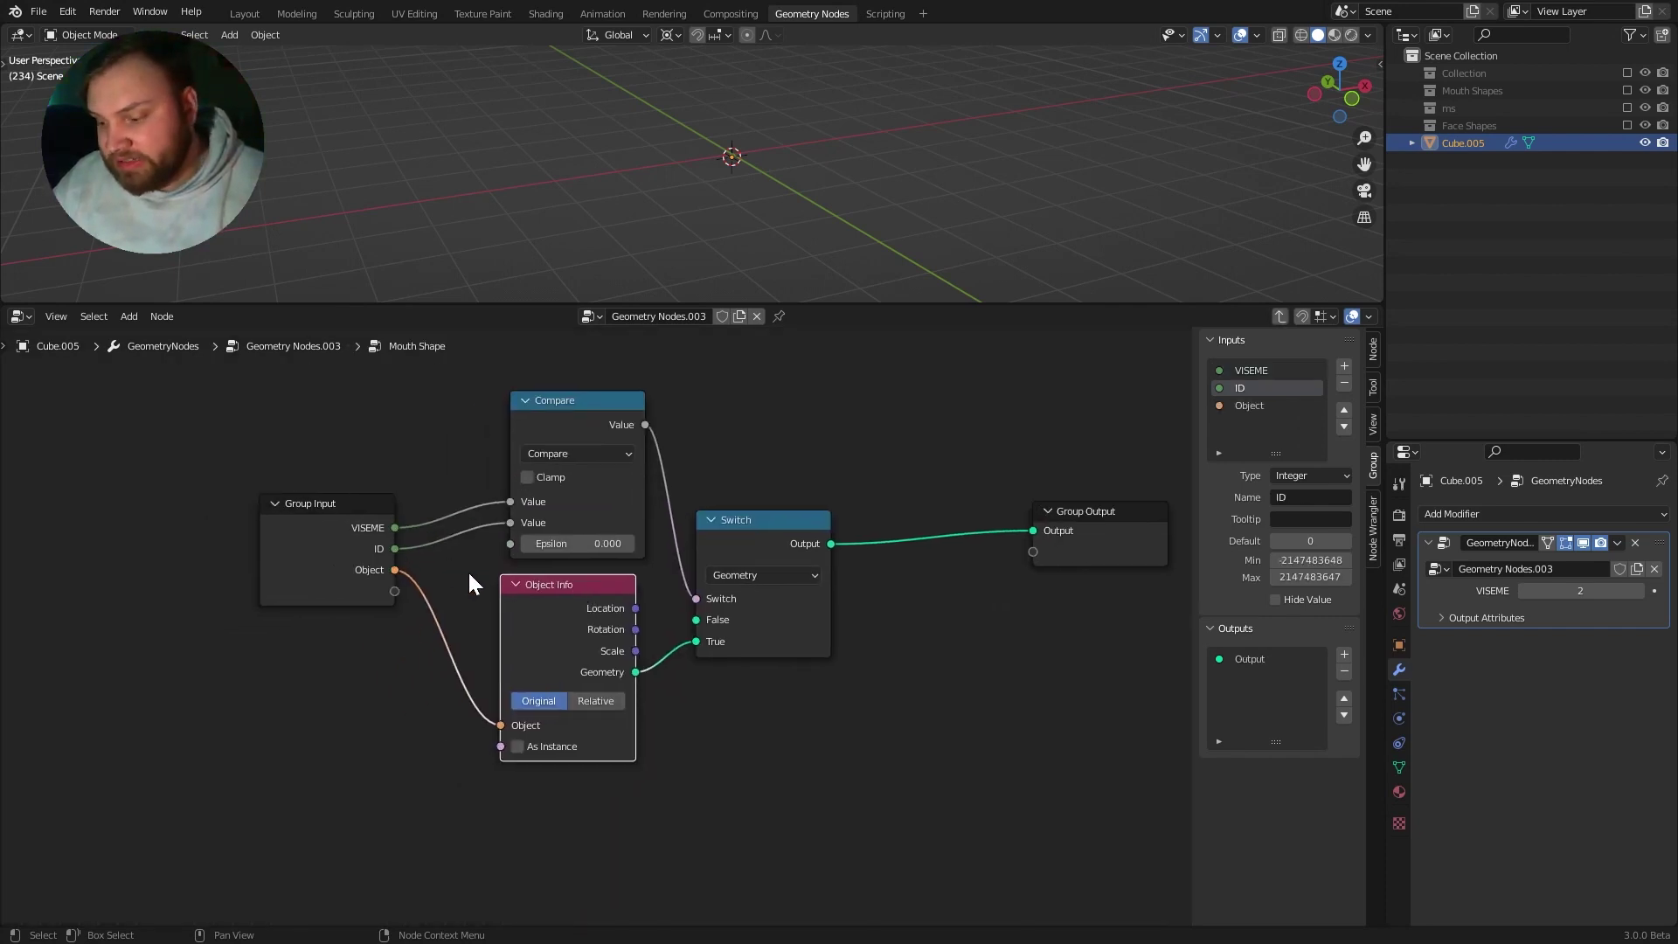
click(954, 671)
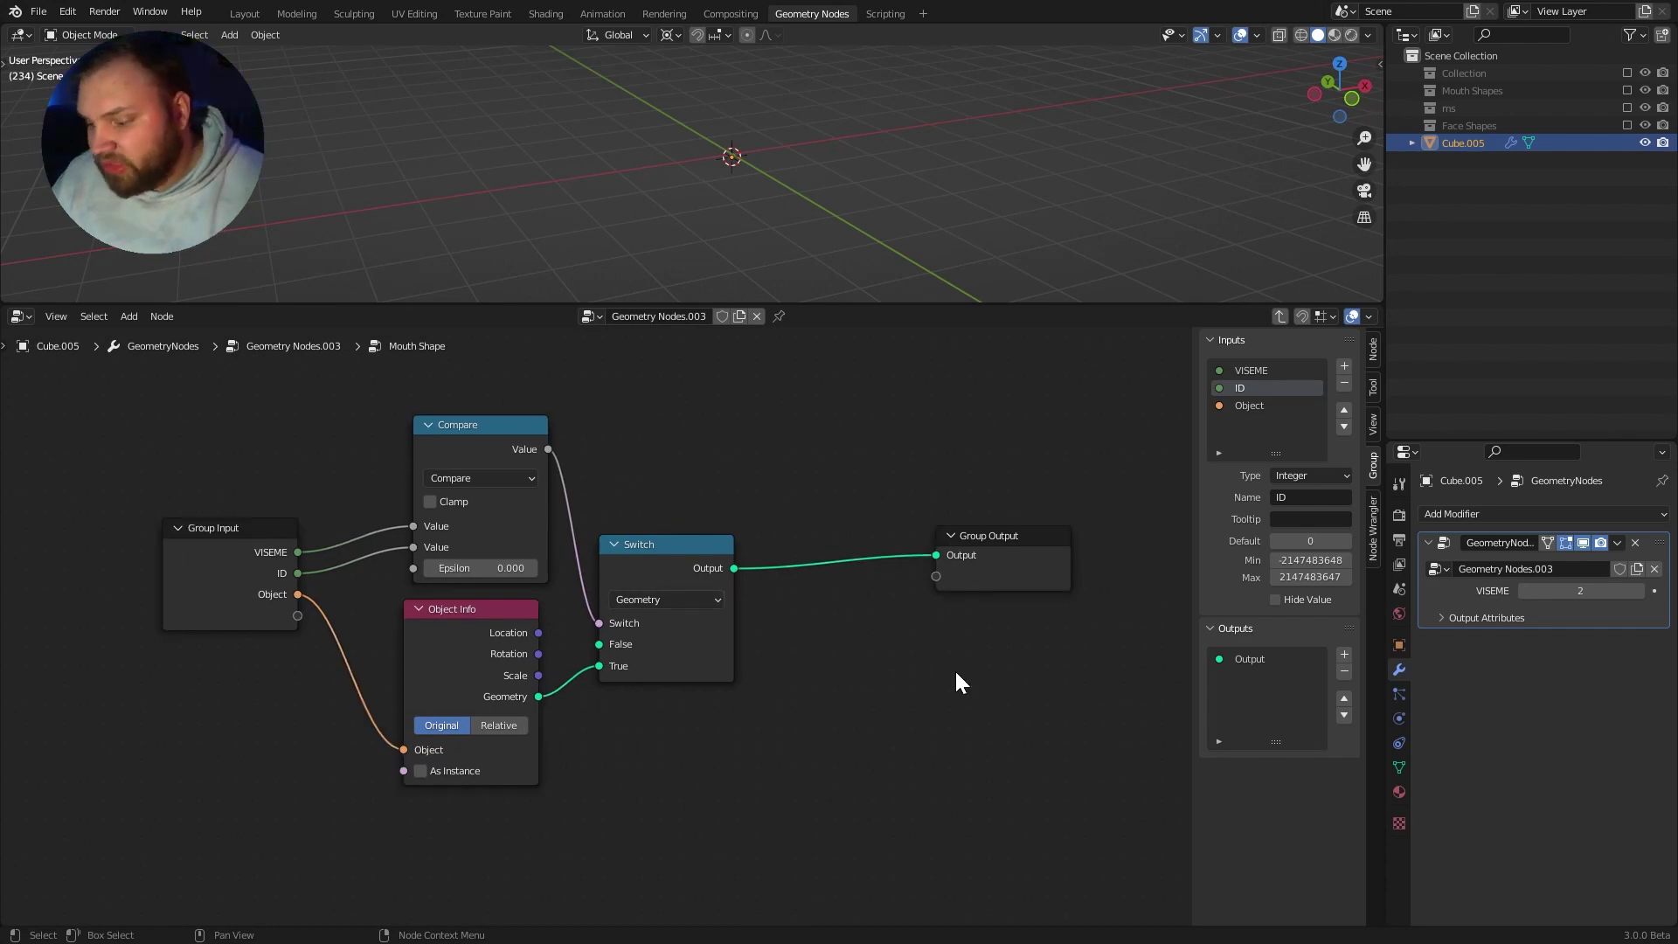
middle_drag(865, 628, 847, 581)
click(978, 527)
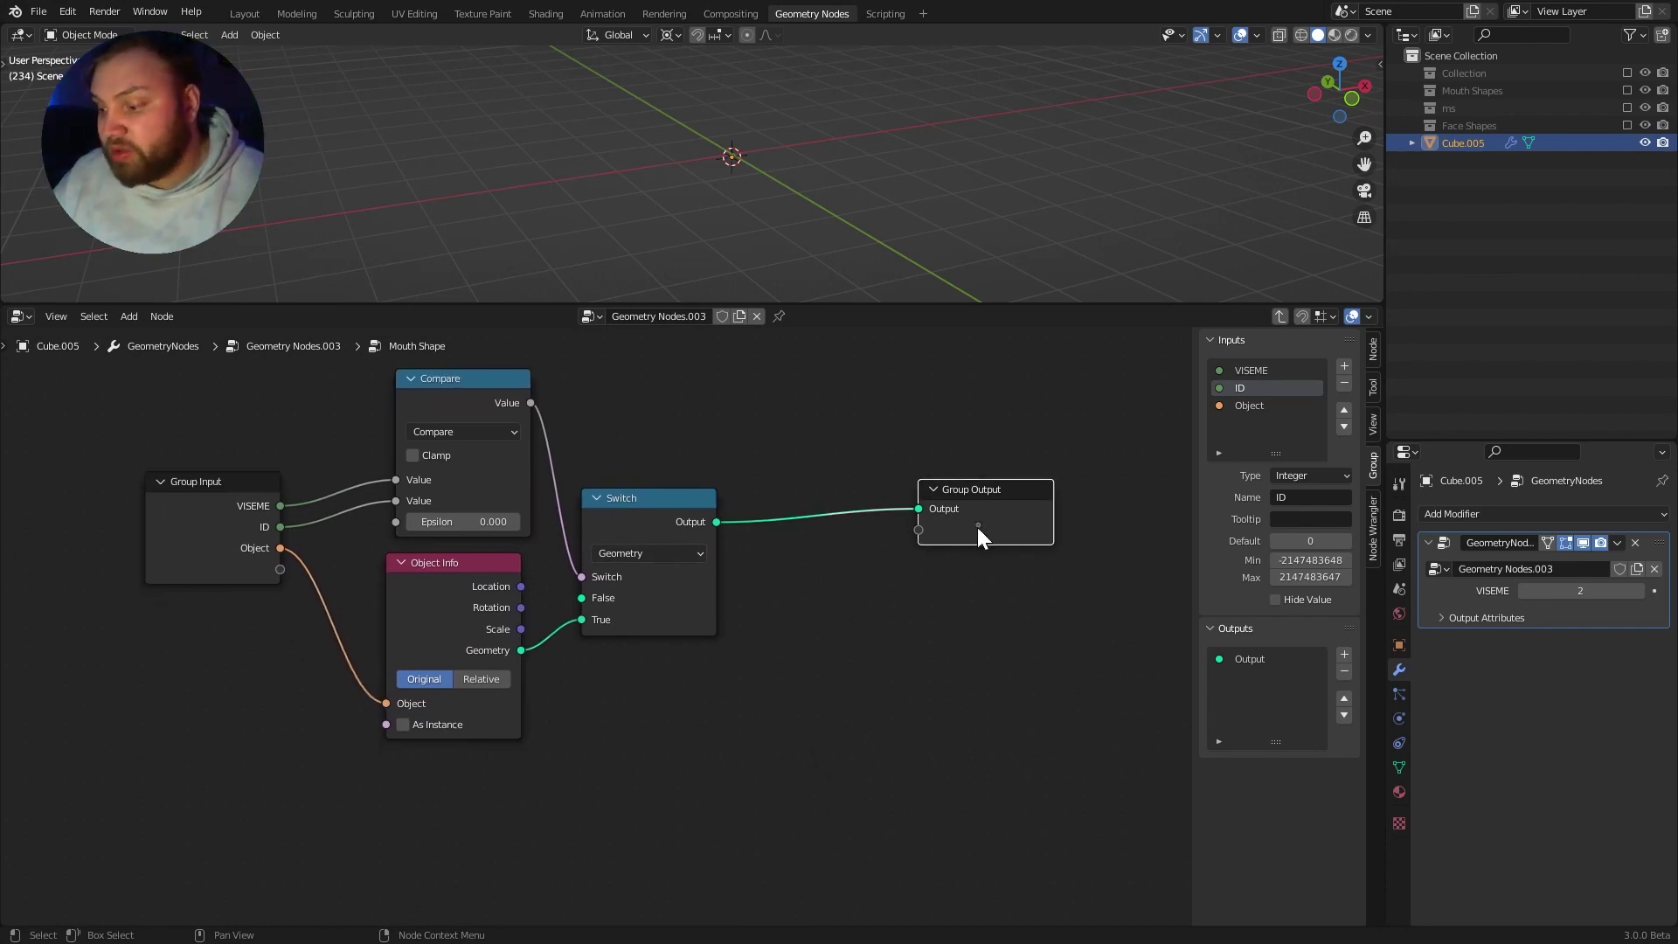
click(1344, 655)
double_click(1262, 678)
text(ID)
key(Return)
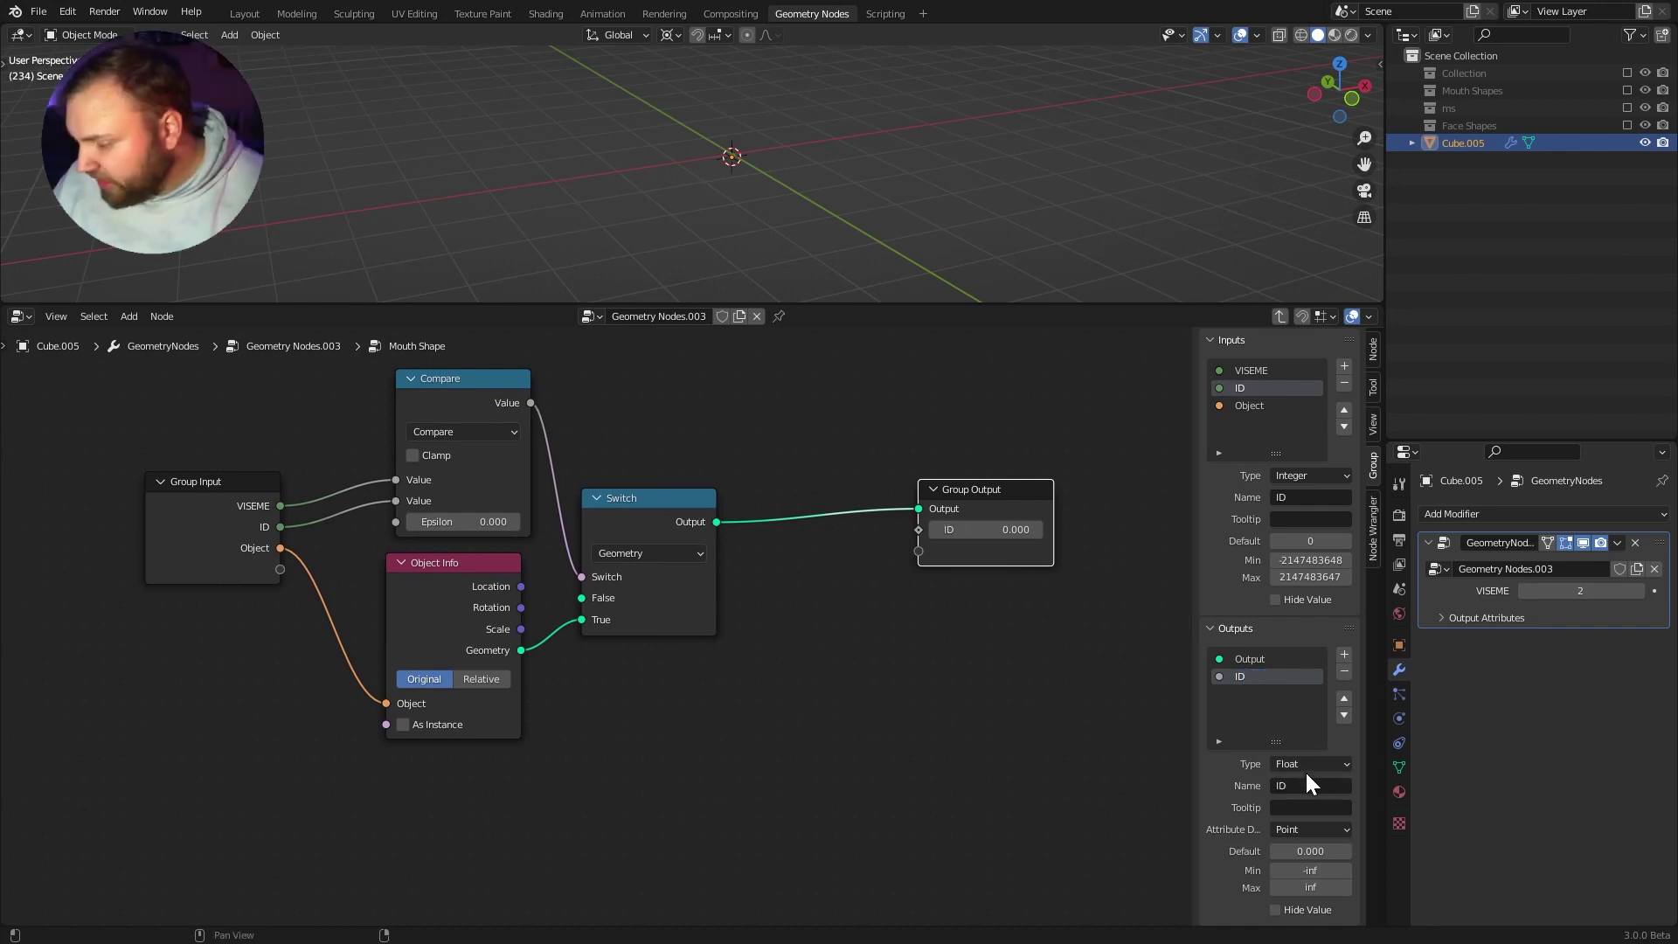
click(1308, 764)
click(1313, 668)
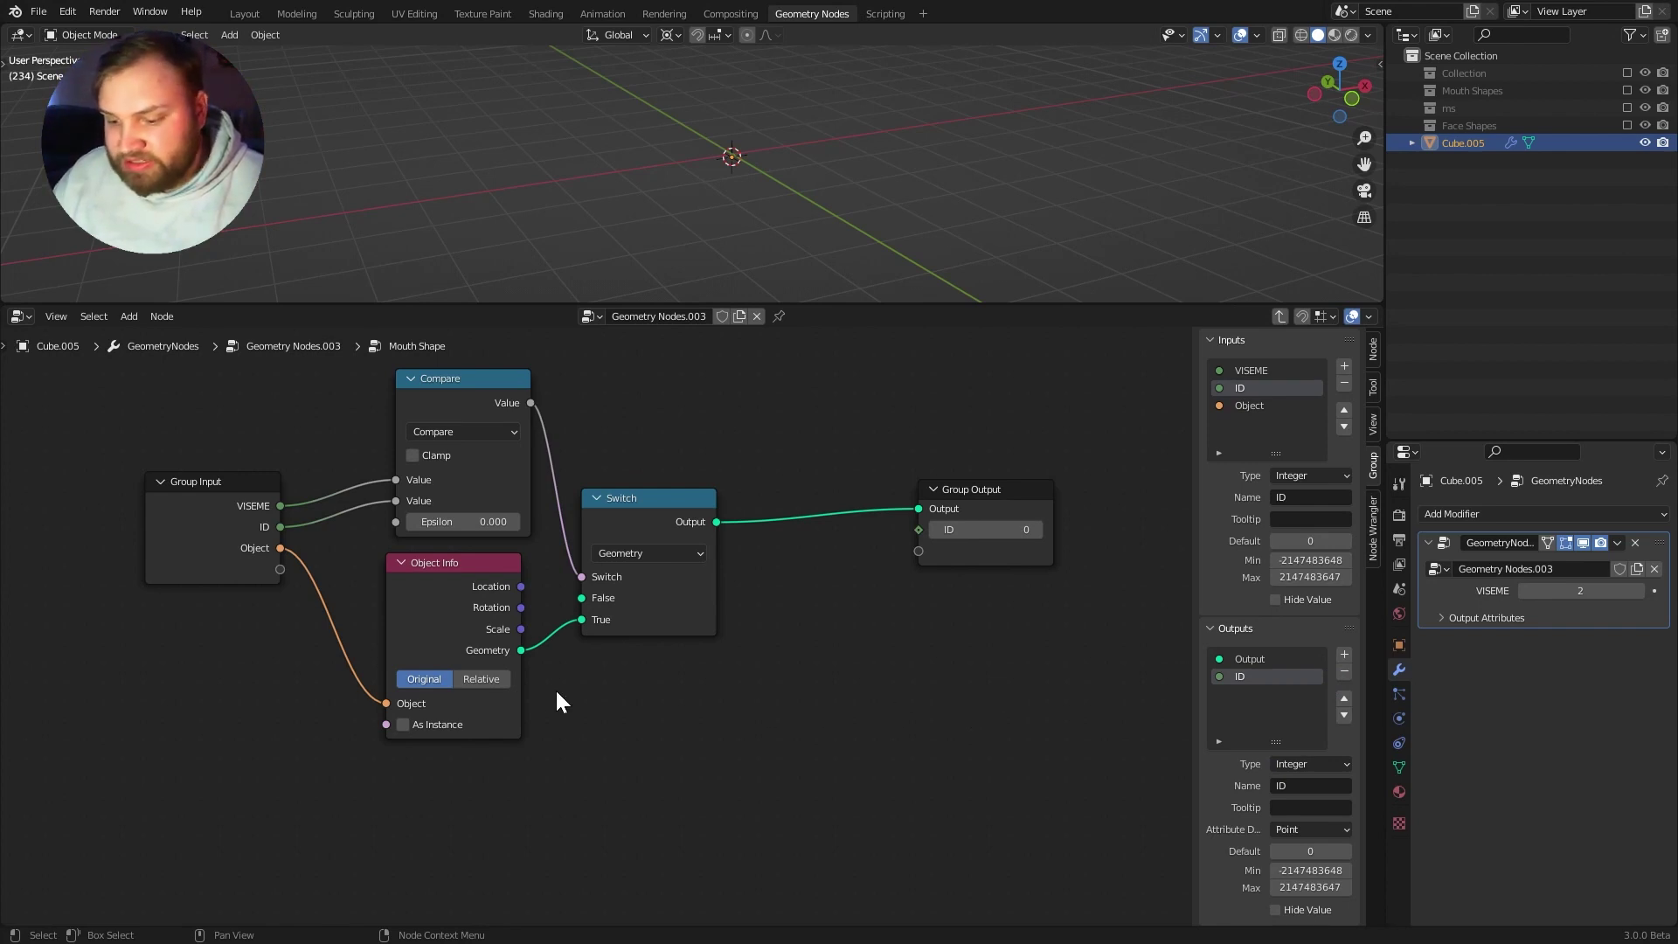
Step: Connect the group's ID input to its new ID output and return to the parent node tree
drag(281, 528, 923, 533)
click(1280, 316)
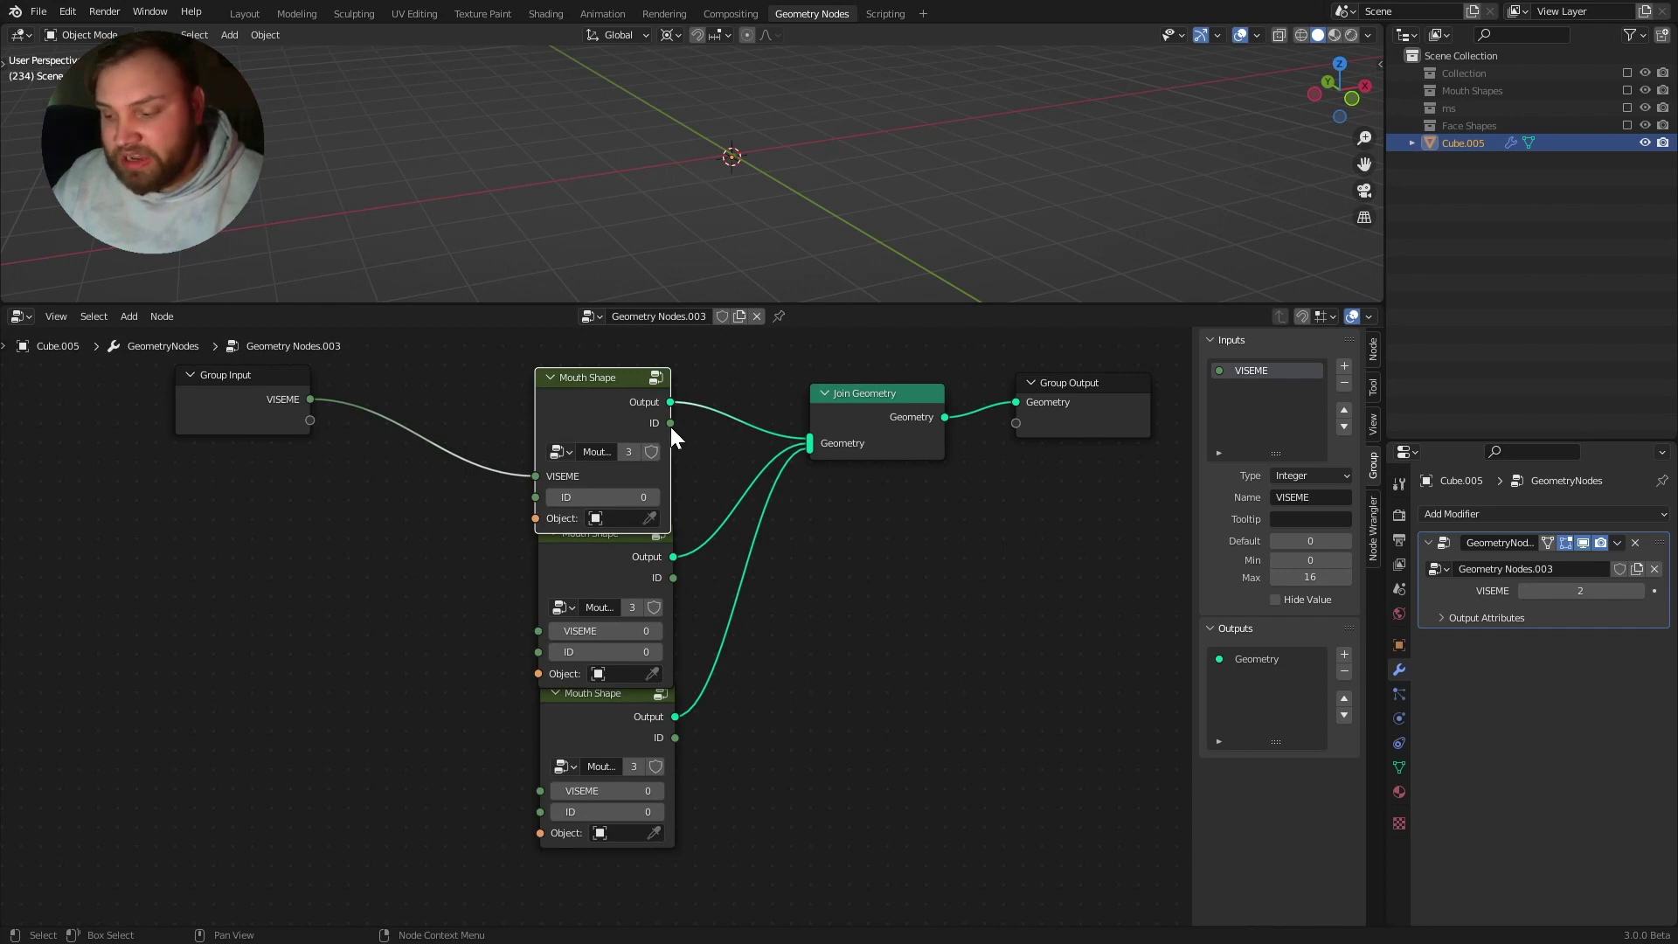
drag(670, 423, 701, 445)
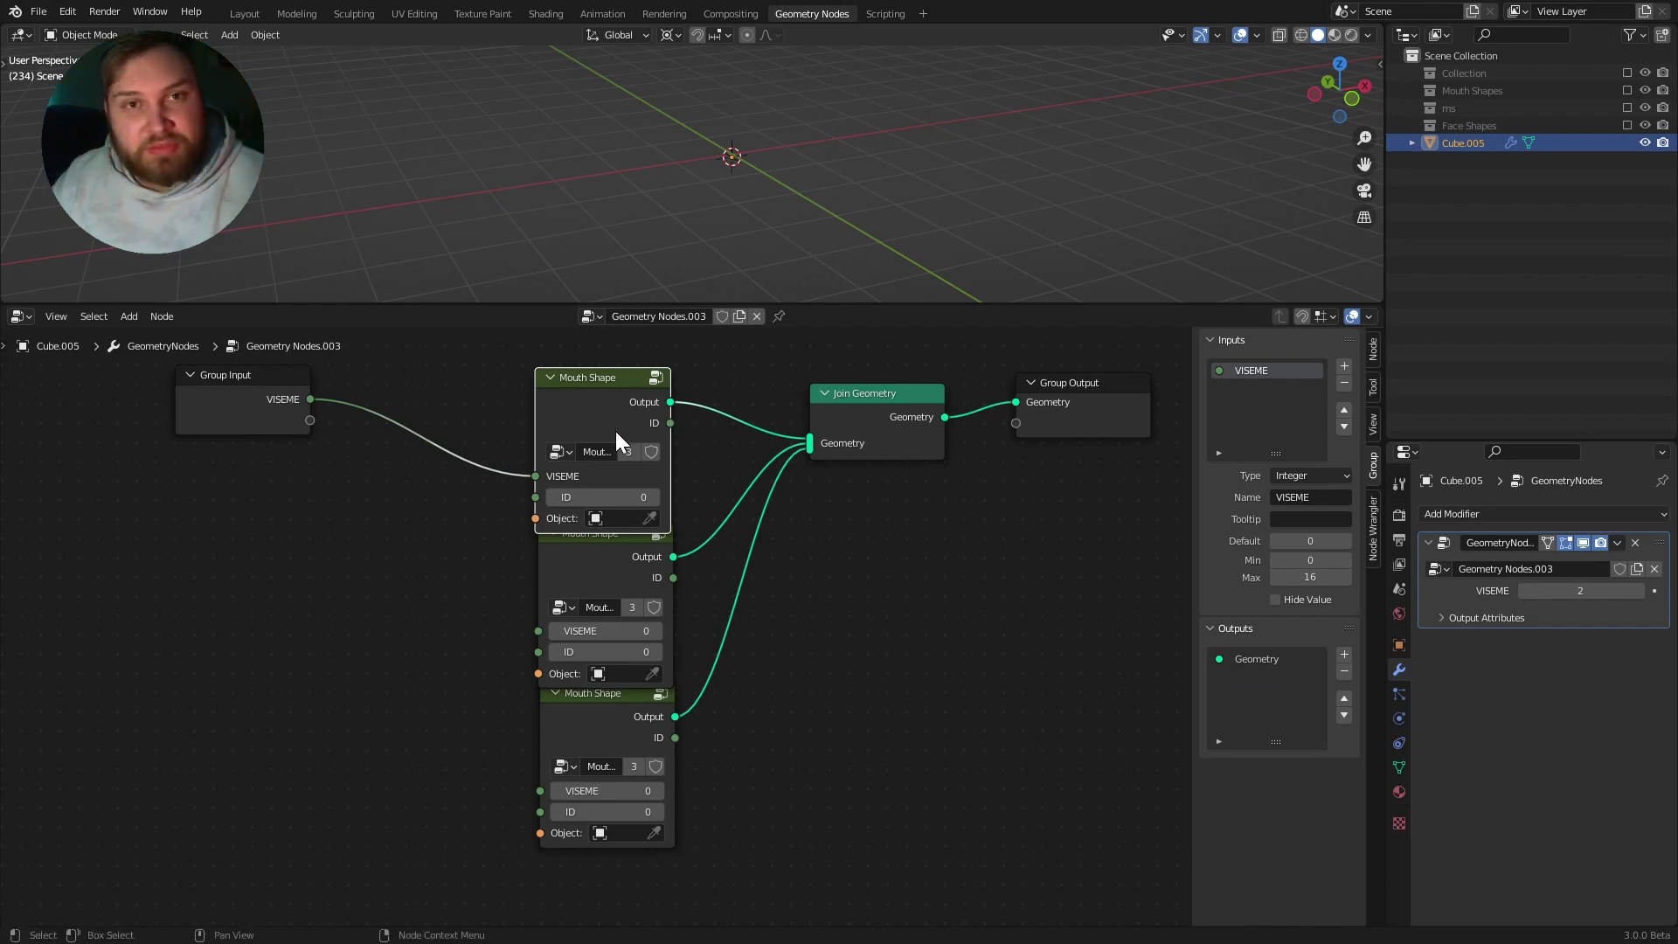
Step: Duplicate the Compare node inside the Mouth Shape group and set the copy's operation to Add
key(Tab)
click(470, 396)
key(shift+d)
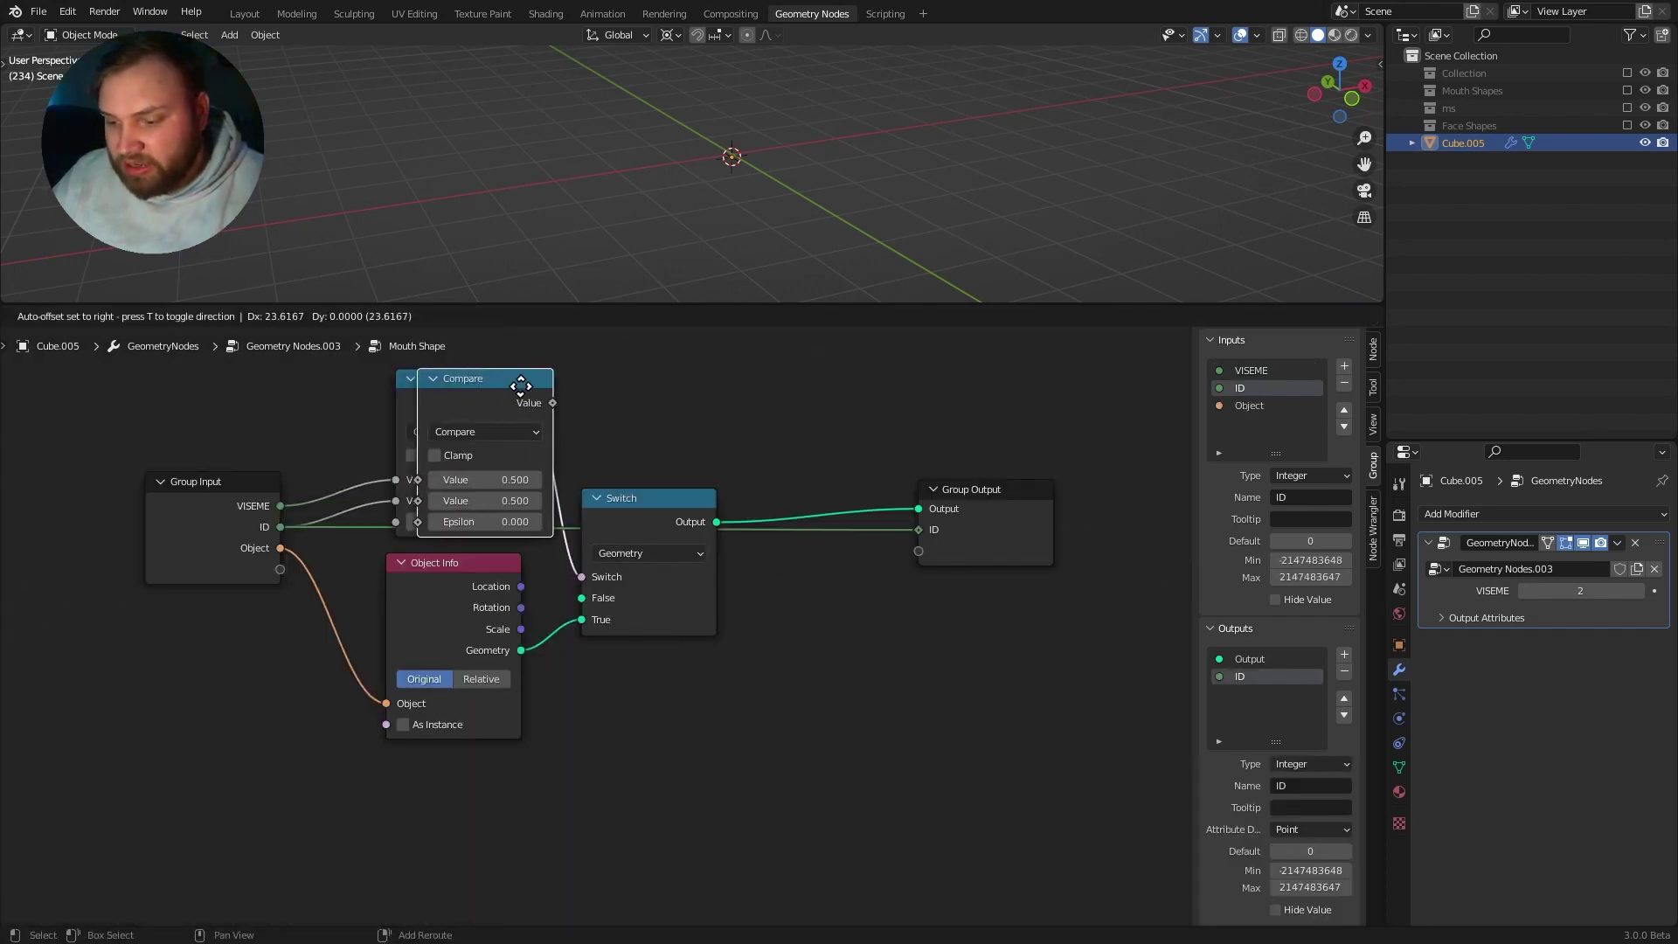
click(860, 631)
click(856, 680)
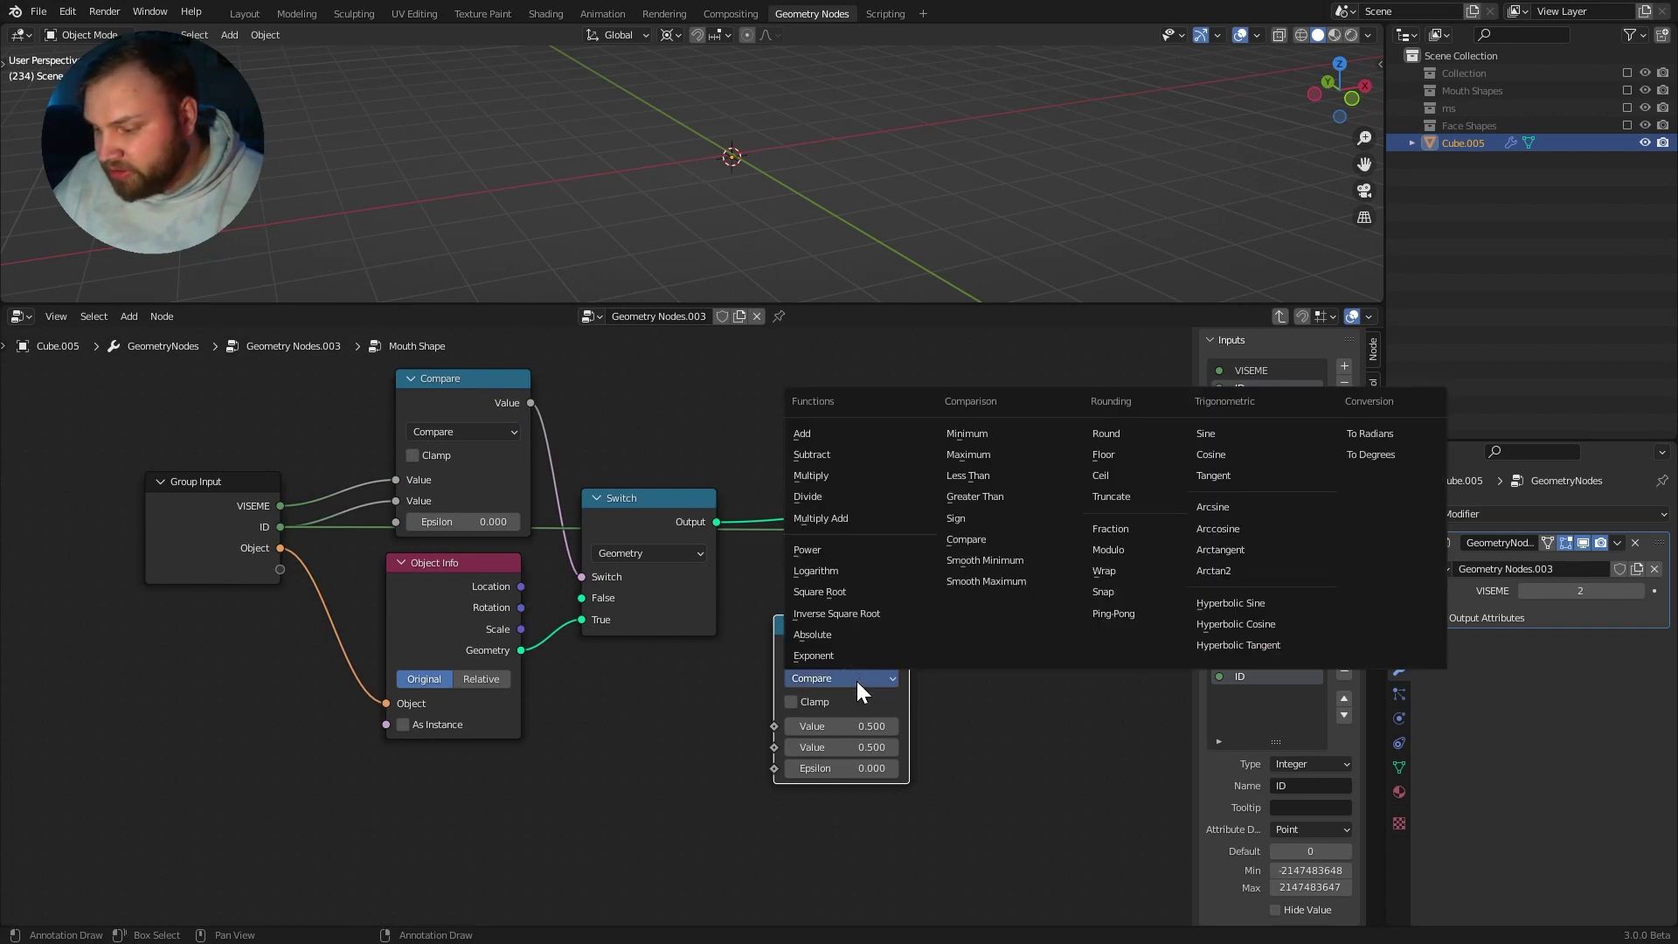
click(840, 435)
Step: Wire the Add node between the ID input and ID output with a second value of 1, then exit the group
drag(861, 651, 581, 781)
middle_drag(640, 704, 752, 533)
drag(691, 608, 597, 590)
click(603, 704)
text(1)
key(Return)
middle_drag(646, 583, 636, 734)
drag(635, 734, 817, 652)
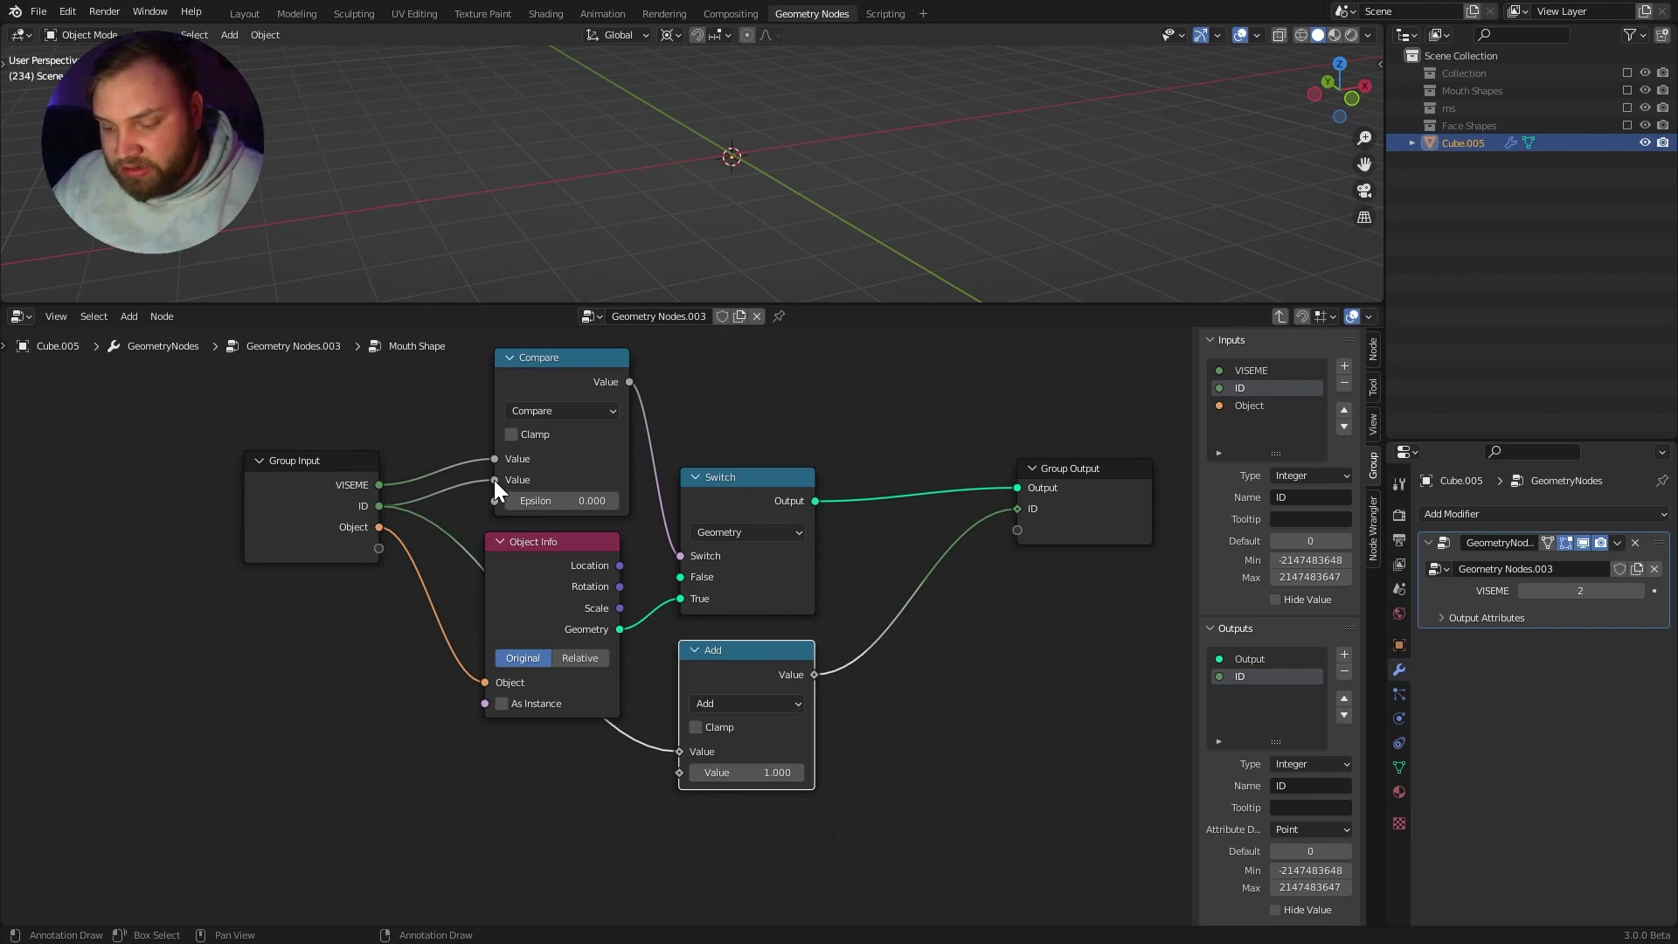
click(1280, 315)
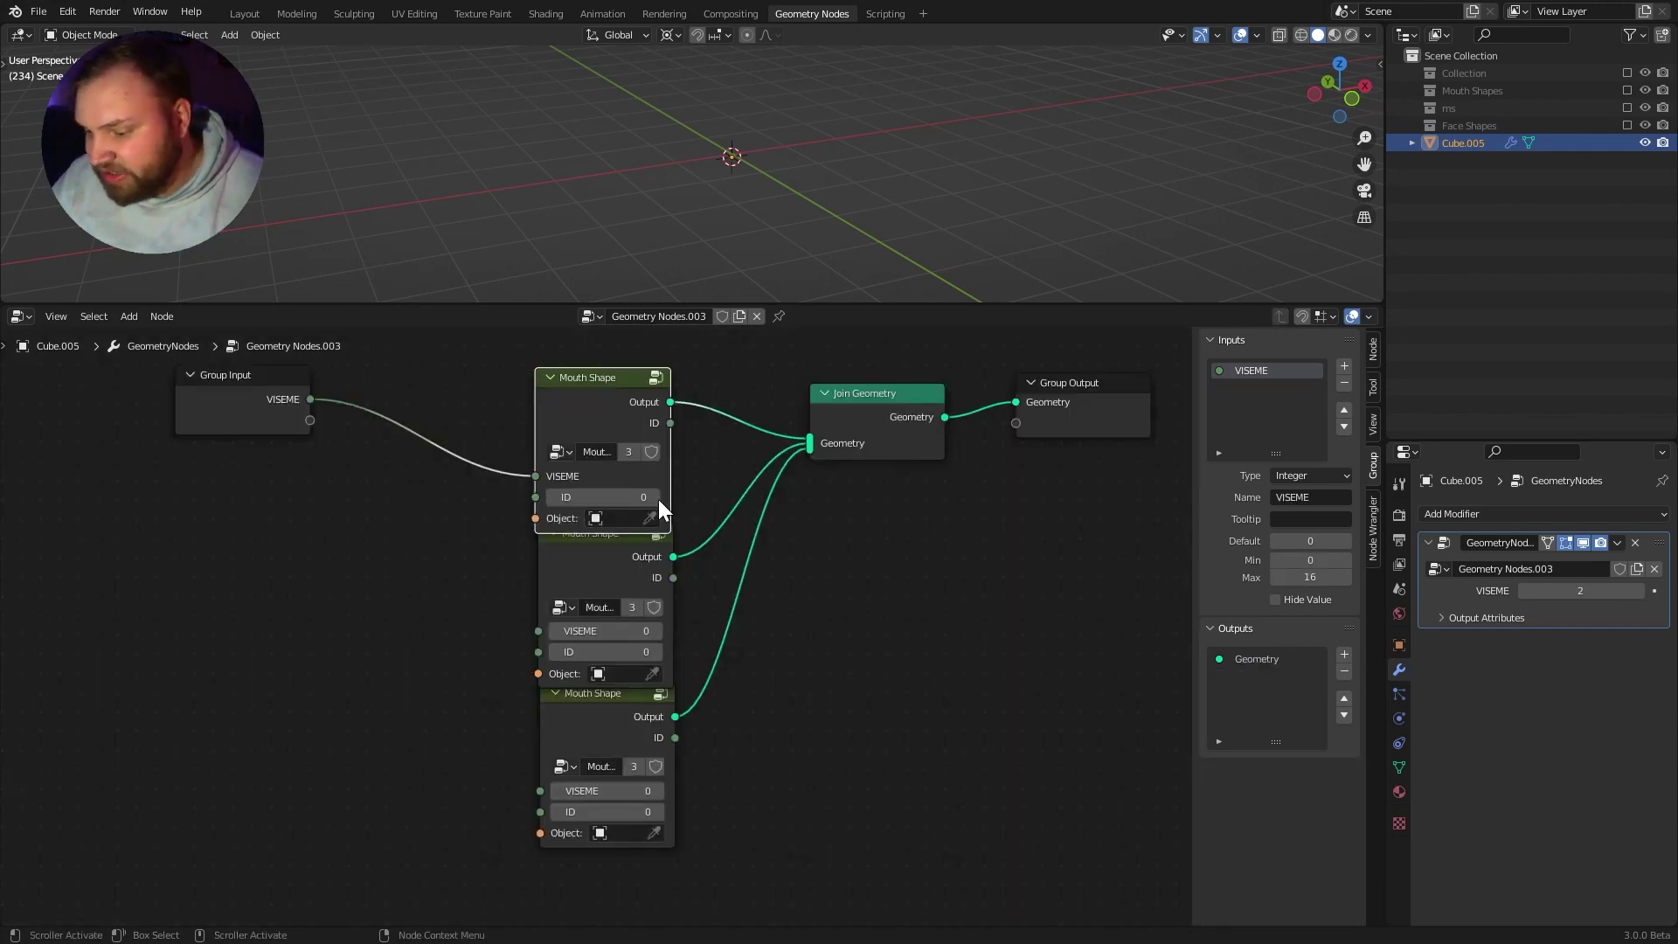
Step: Space out the Mouth Shape nodes and connect the first one's ID output to the second one's ID input
shift+scroll(650, 492, up, 1)
middle_drag(607, 515, 632, 483)
drag(700, 411, 567, 642)
drag(647, 402, 647, 369)
middle_drag(717, 428, 704, 482)
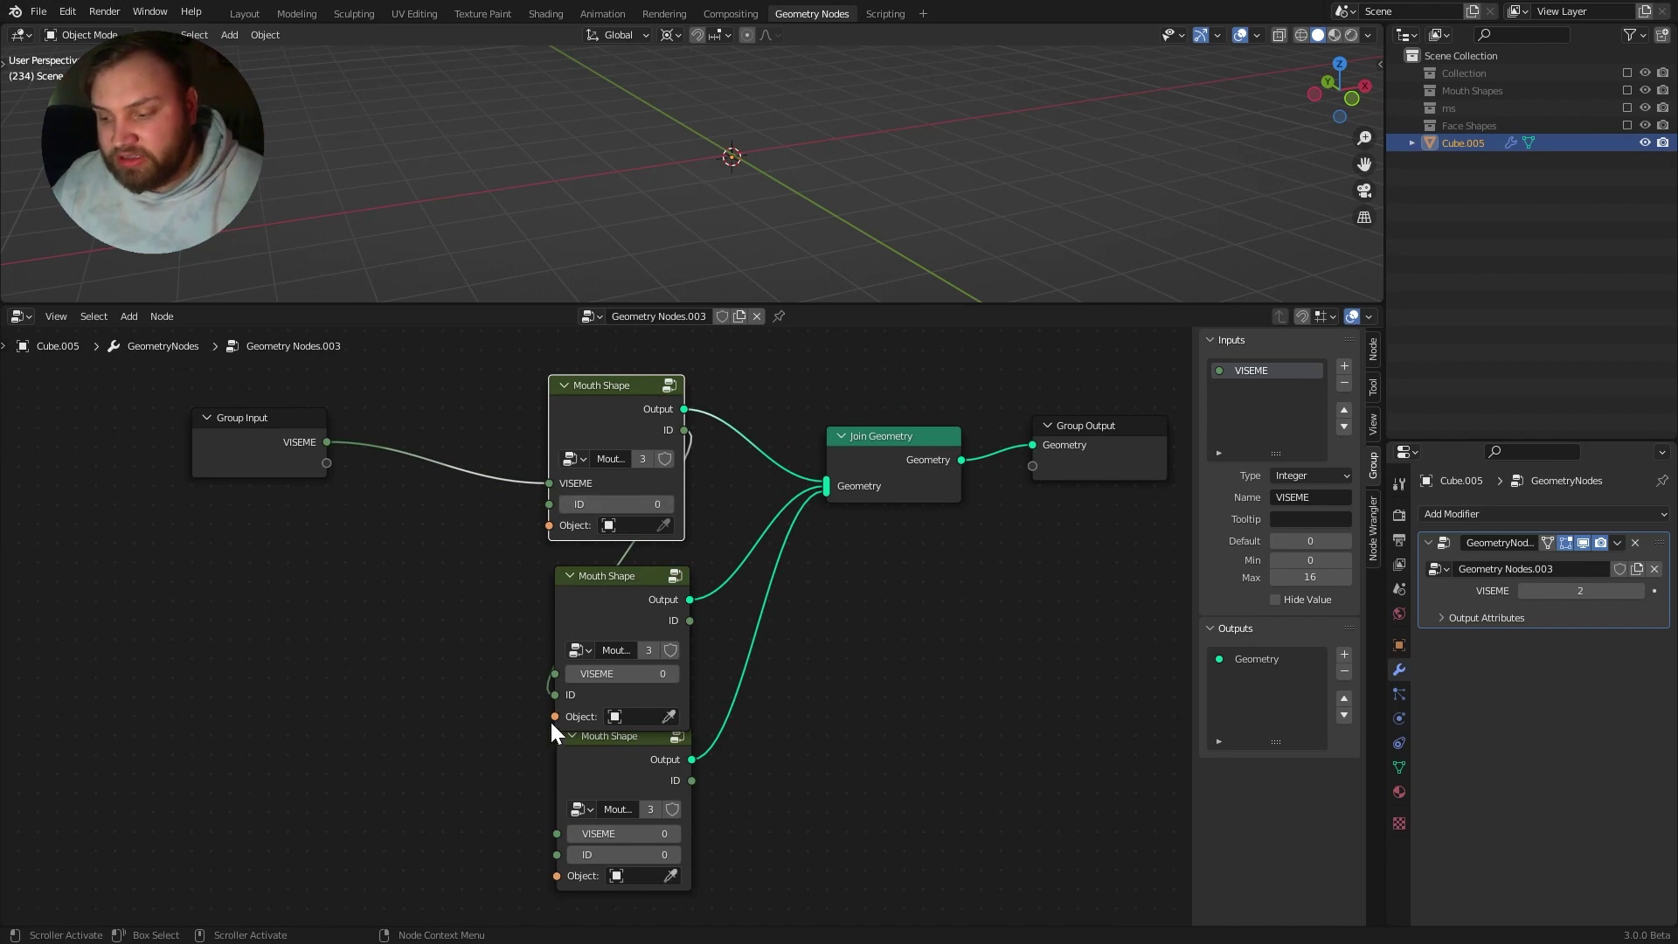
Step: Connect the second Mouth Shape's ID output to the third one's ID input and tidy the node spacing
scroll(686, 472, down, 2)
middle_drag(677, 465, 669, 407)
drag(634, 529, 632, 514)
middle_drag(657, 468, 670, 405)
drag(701, 466, 711, 470)
drag(678, 559, 592, 673)
scroll(572, 519, up, 1)
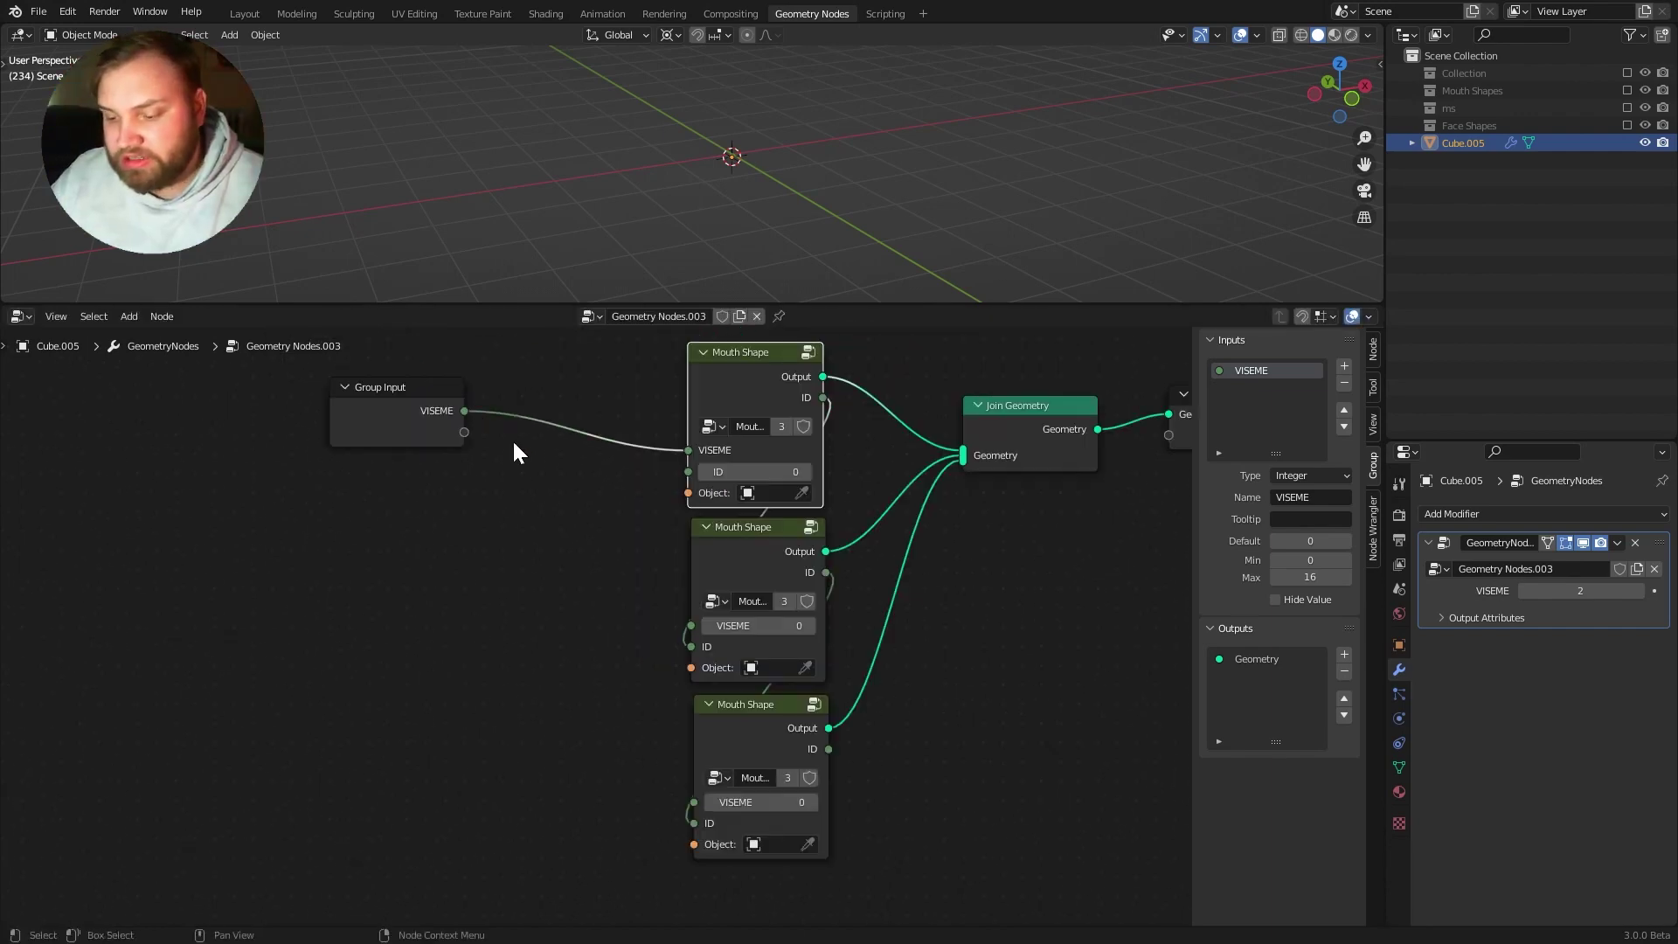
Step: Branch the VISEME link through a reroute to the VISEME inputs of the second and third Mouth Shape nodes
shift+right_drag(638, 431, 626, 491)
middle_drag(692, 459, 700, 423)
drag(647, 408, 700, 589)
middle_drag(773, 473, 779, 458)
drag(653, 394, 706, 750)
scroll(787, 699, down, 1)
middle_drag(843, 667, 792, 722)
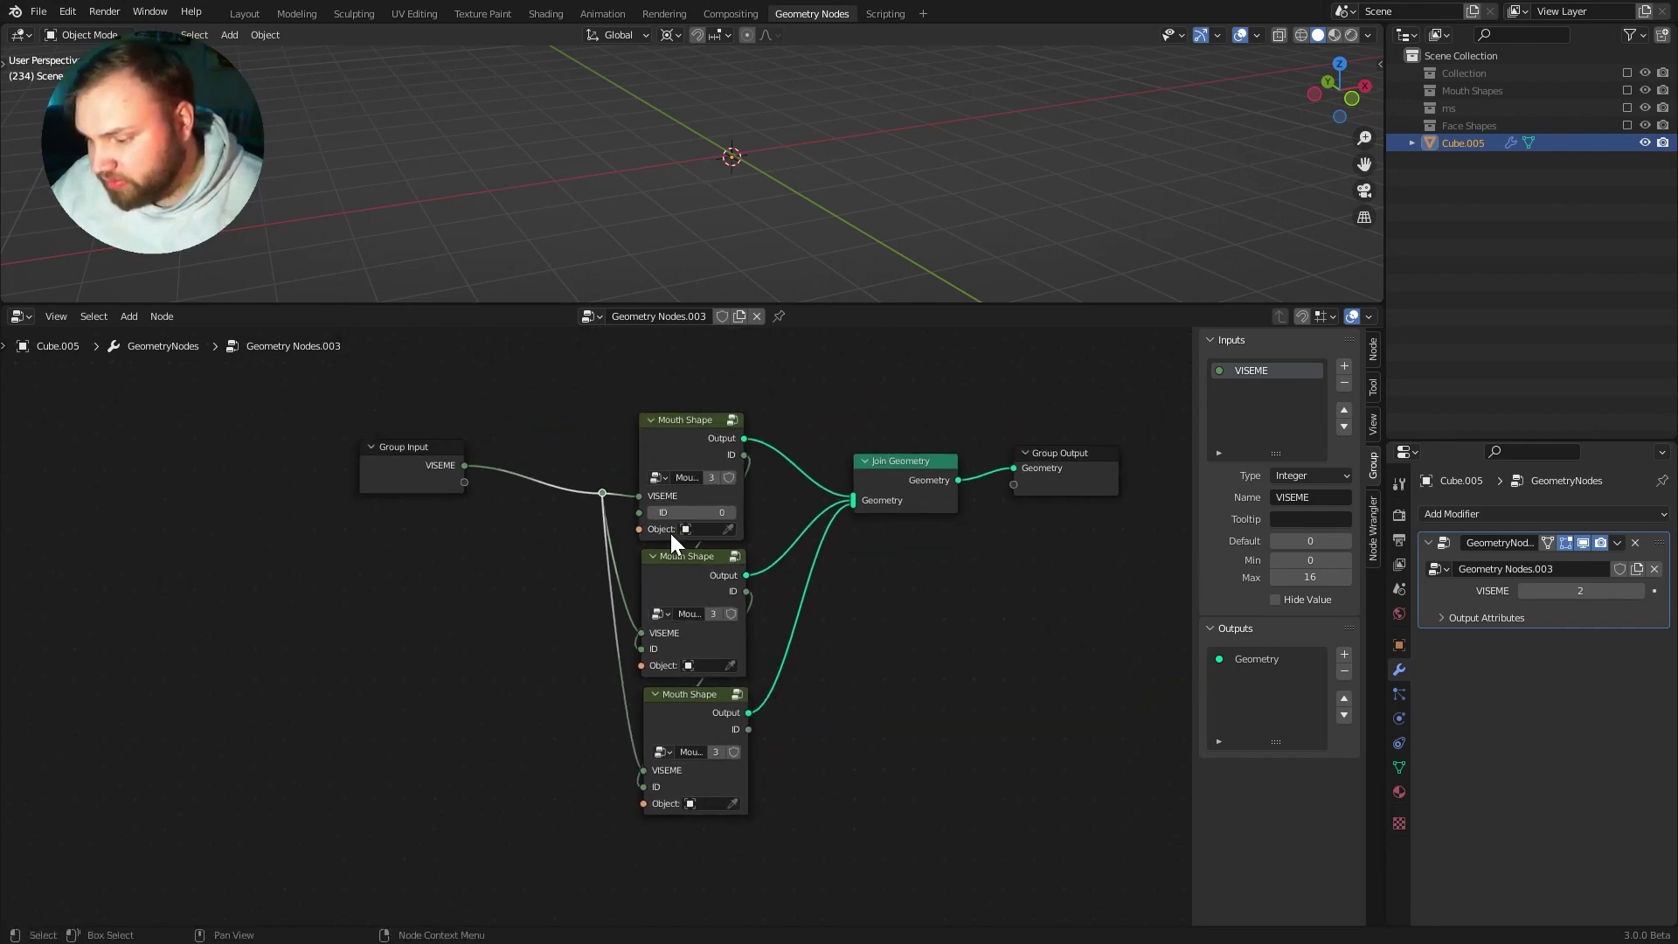
Step: Collapse the three Mouth Shape nodes into compact form
key(h)
key(Home)
mouse_move(839, 179)
middle_down()
mouse_move(810, 178)
mouse_move(815, 192)
middle_up()
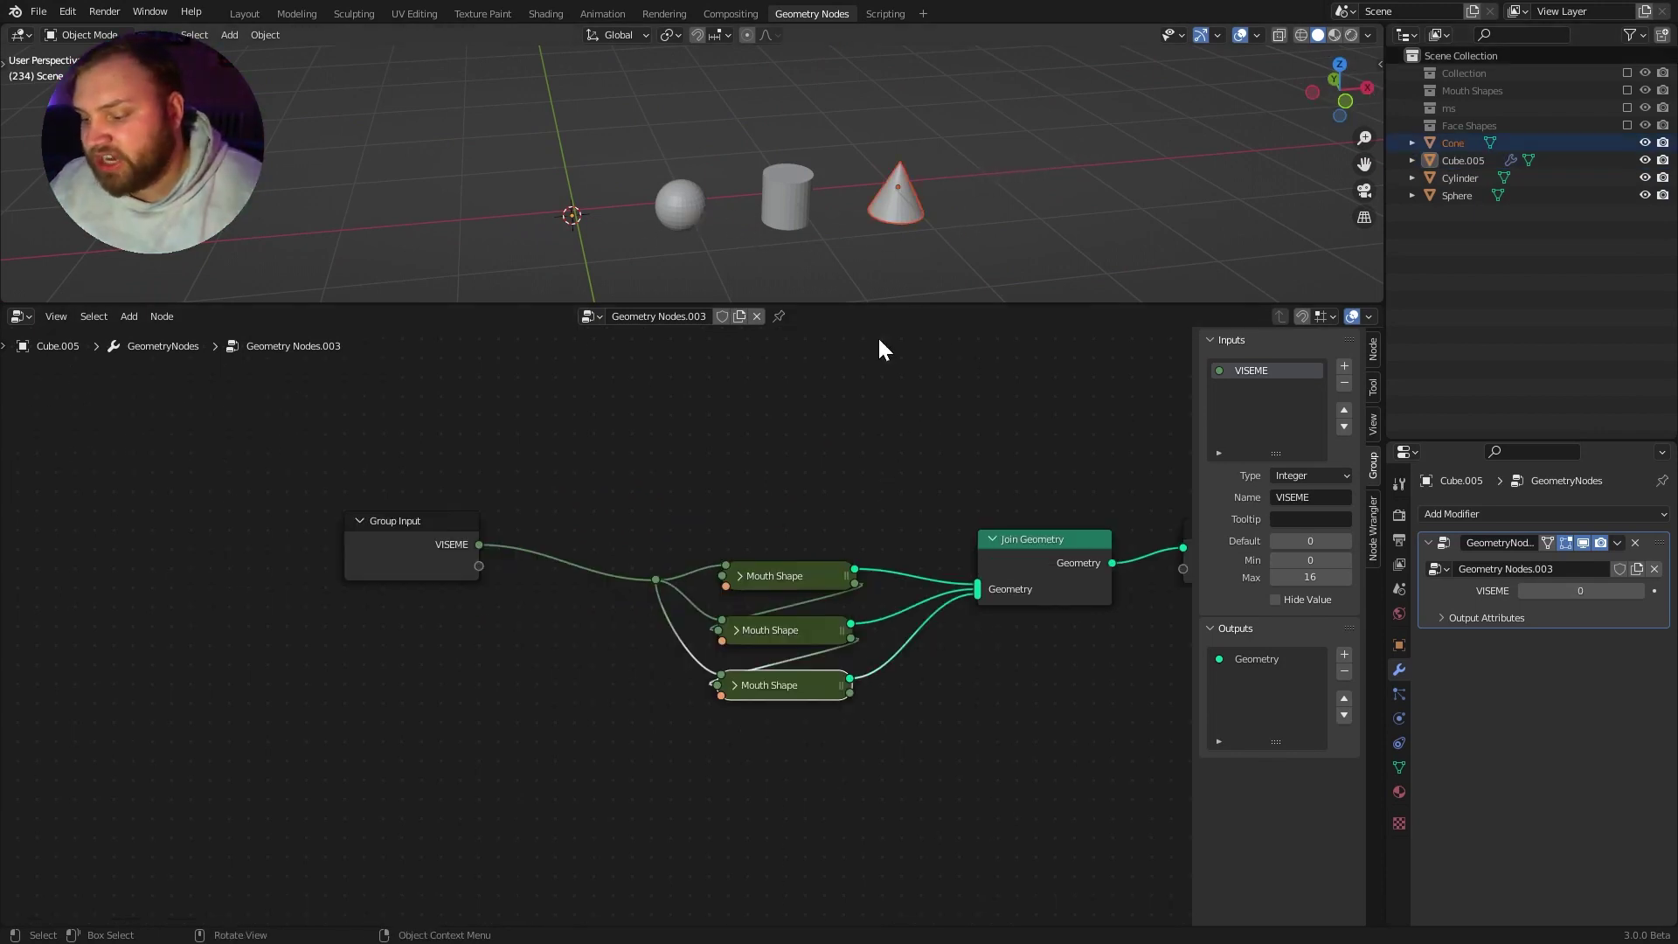
Step: Expand the first Mouth Shape node, assign the sphere as its Object, and collapse it again
middle_drag(774, 591, 816, 535)
click(750, 597)
drag(819, 533, 825, 416)
middle_drag(881, 437, 866, 476)
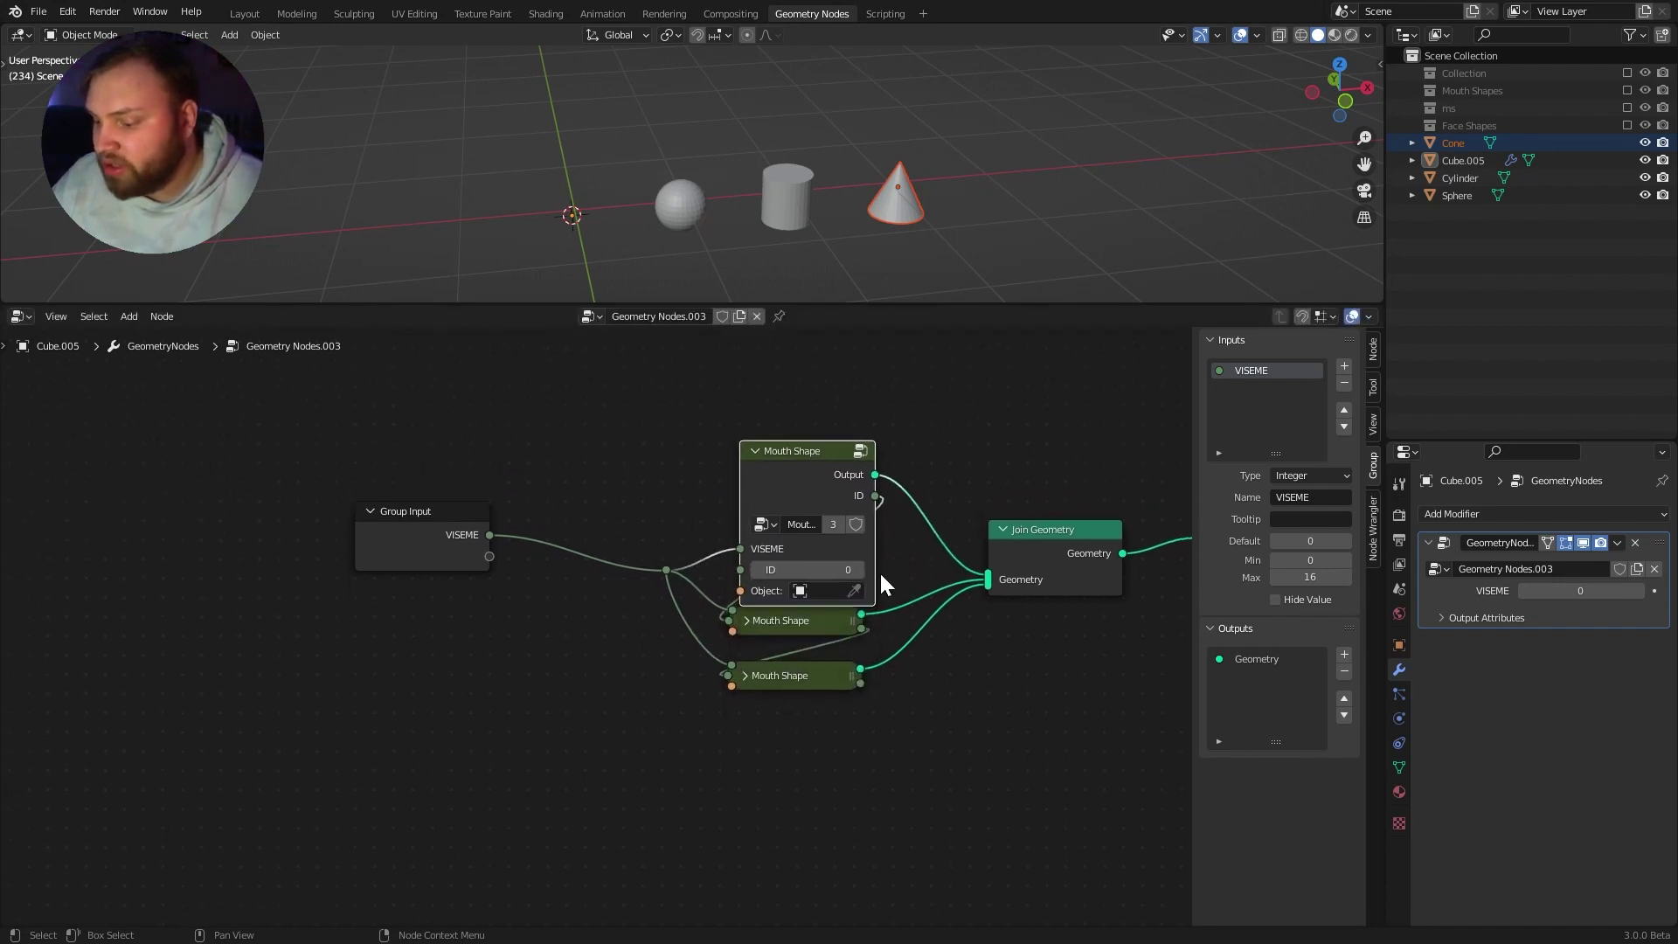
click(854, 591)
click(704, 219)
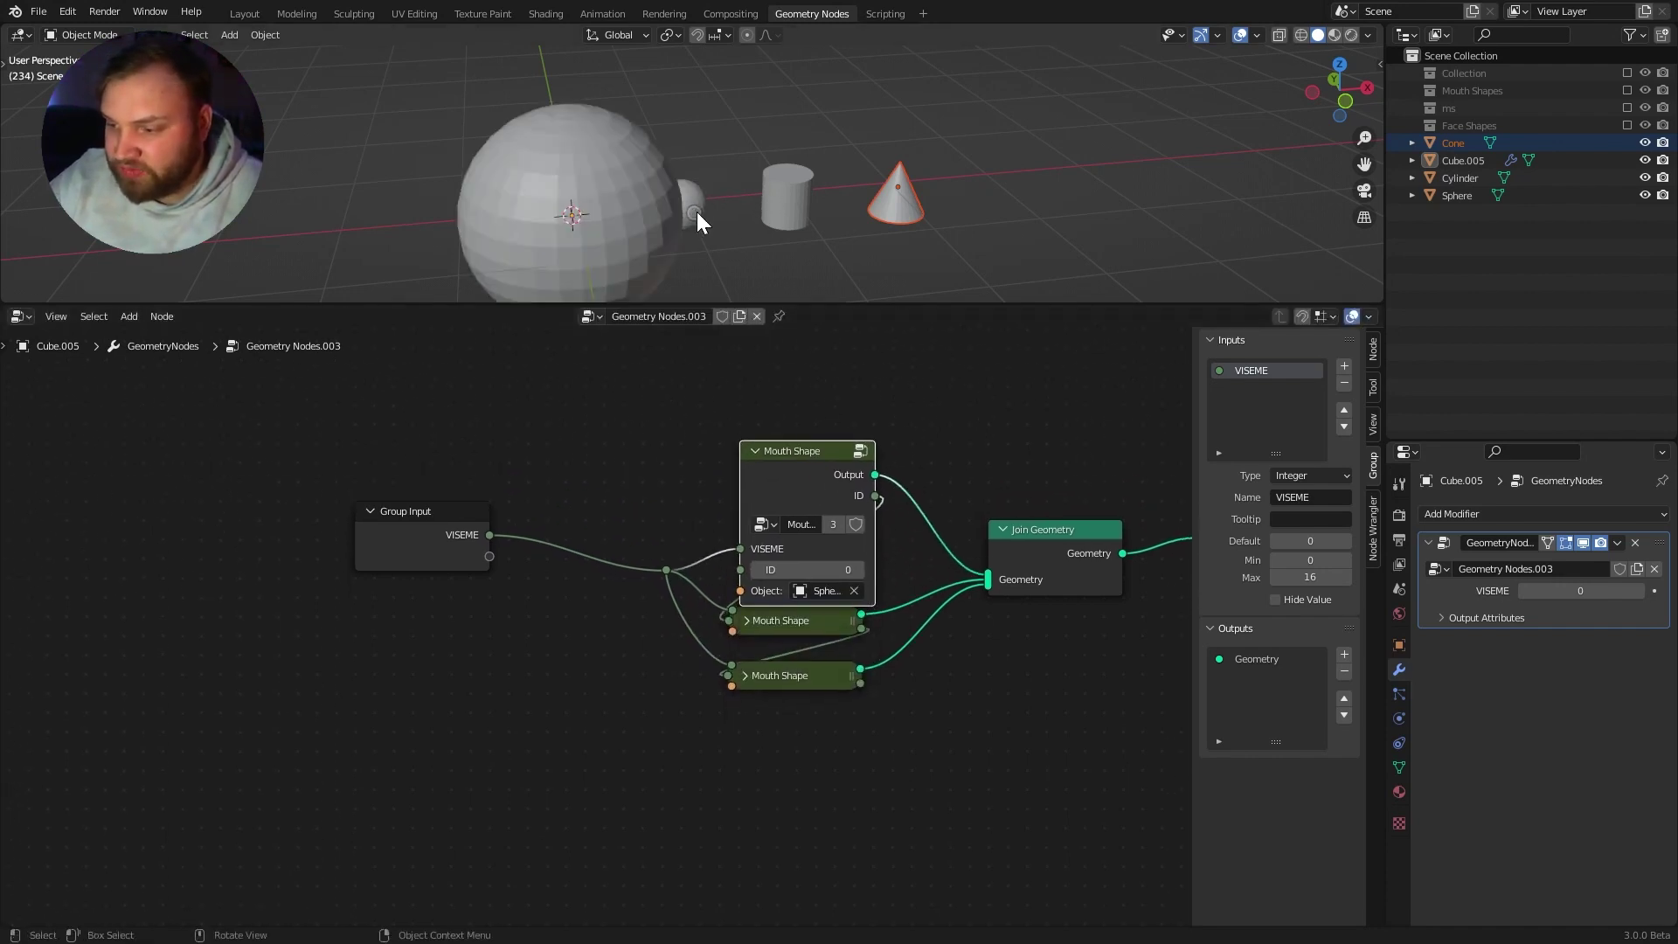
click(756, 451)
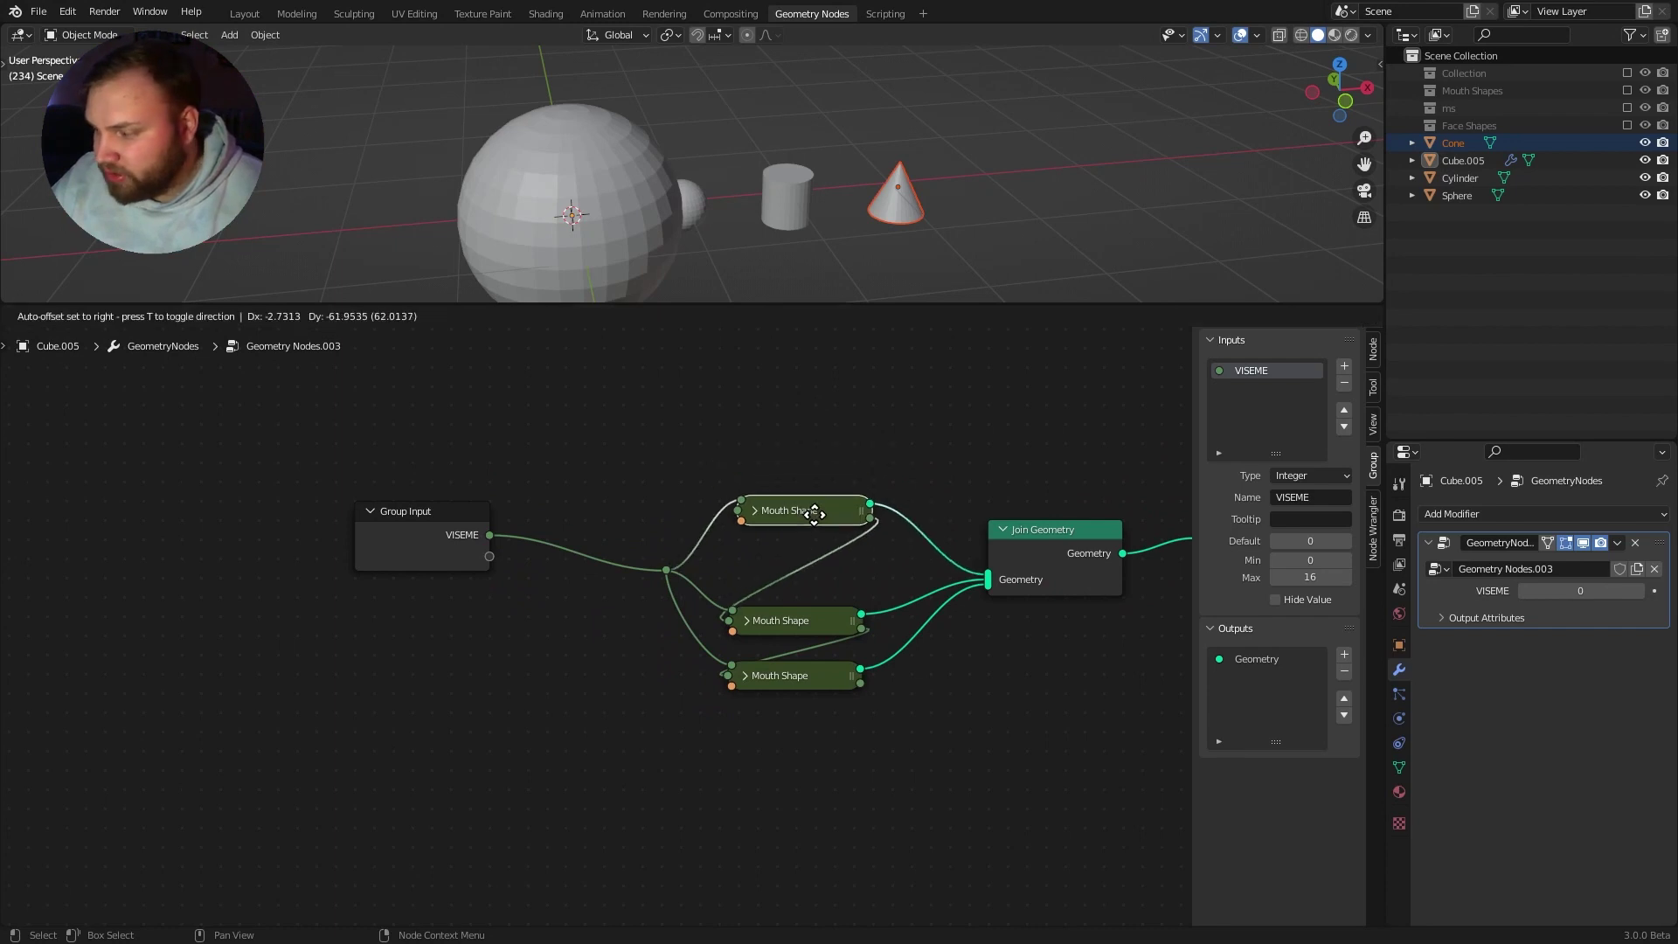
Step: Assign the cylinder as the second Mouth Shape node's Object and collapse the node
click(748, 621)
middle_drag(780, 591, 799, 506)
click(861, 675)
click(801, 206)
click(766, 534)
Step: Assign the cone as the third Mouth Shape node's Object and collapse the node
click(763, 591)
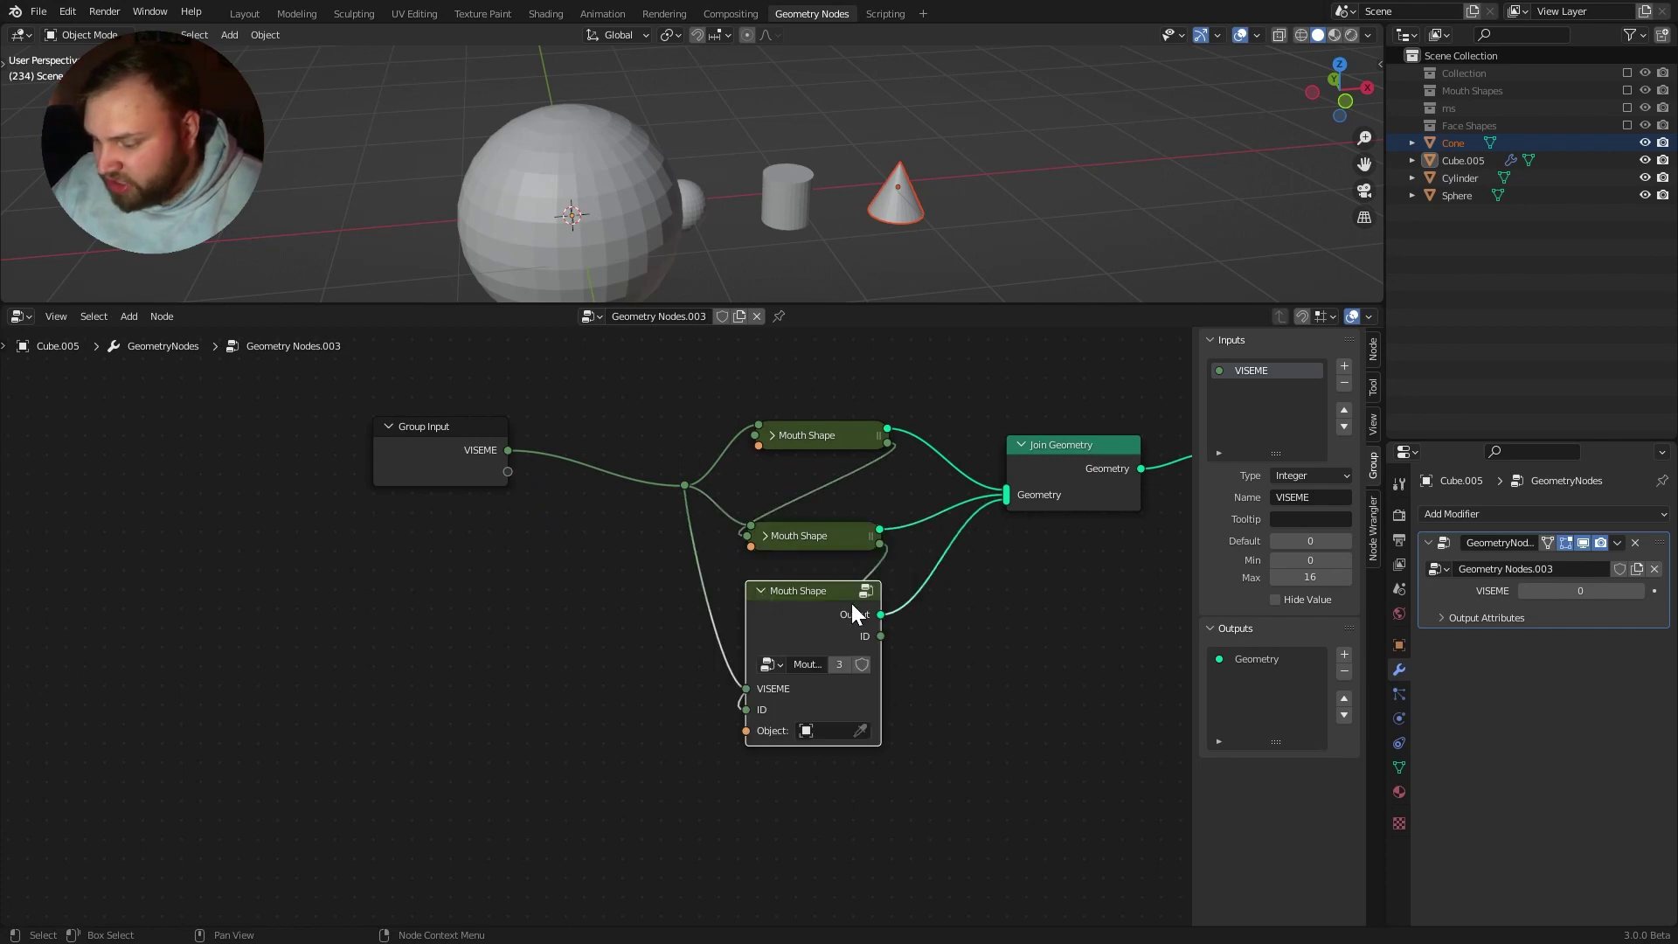
click(859, 729)
click(897, 194)
click(763, 591)
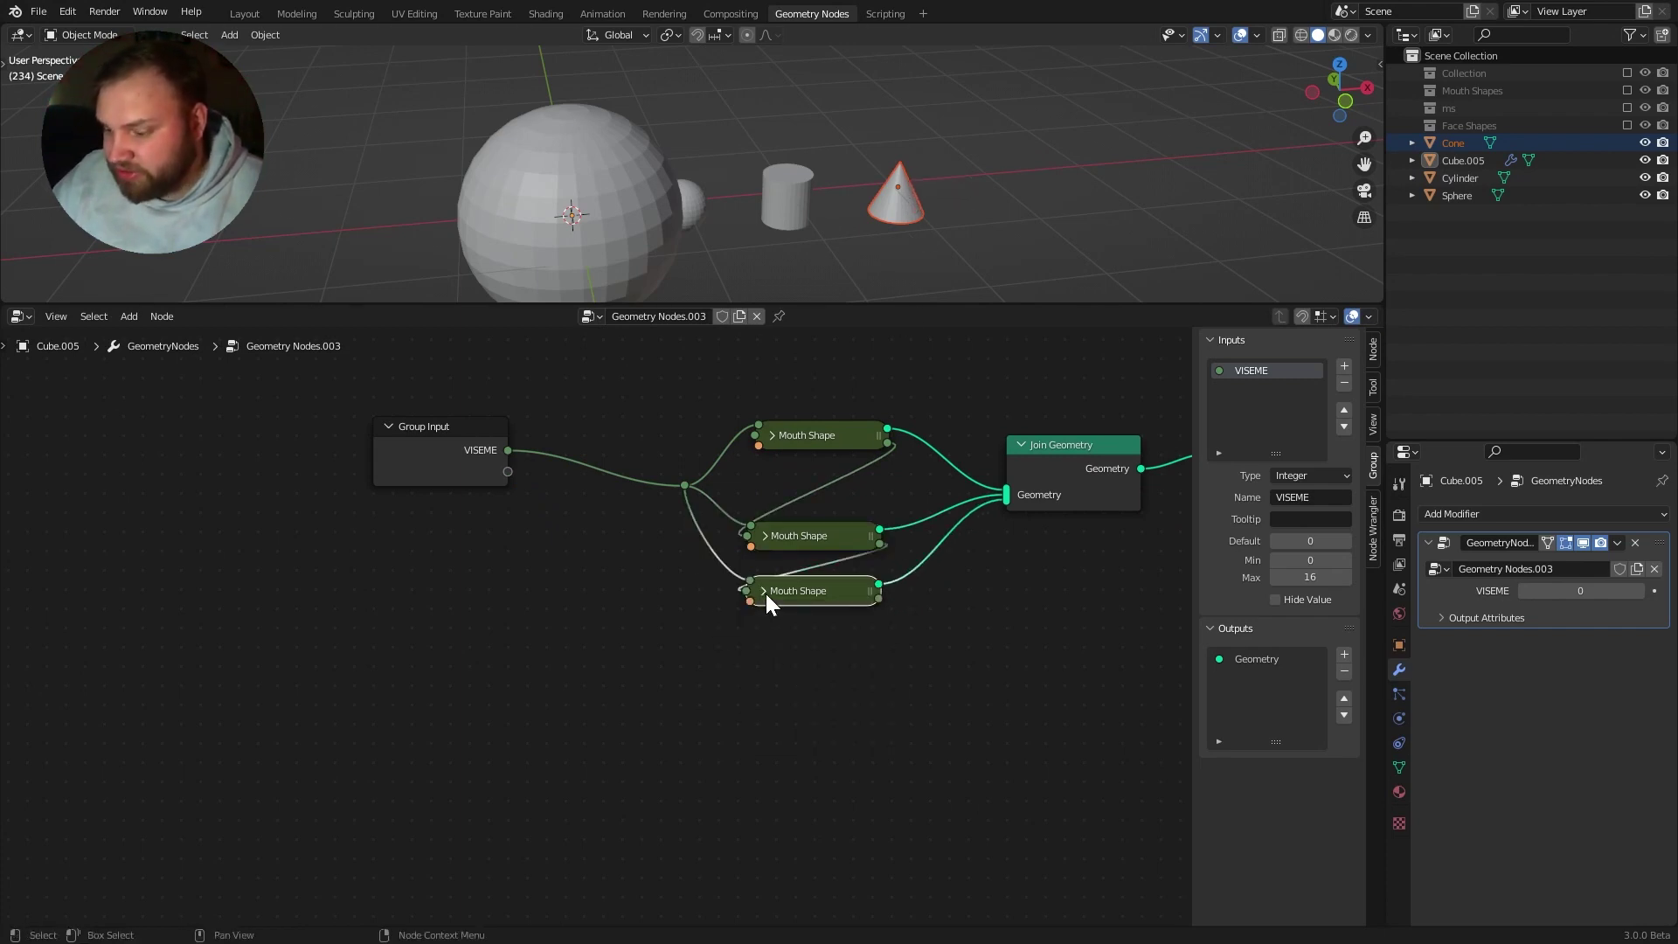
Step: Set the Geometry Nodes modifier's VISEME to 1
middle_drag(815, 594, 791, 651)
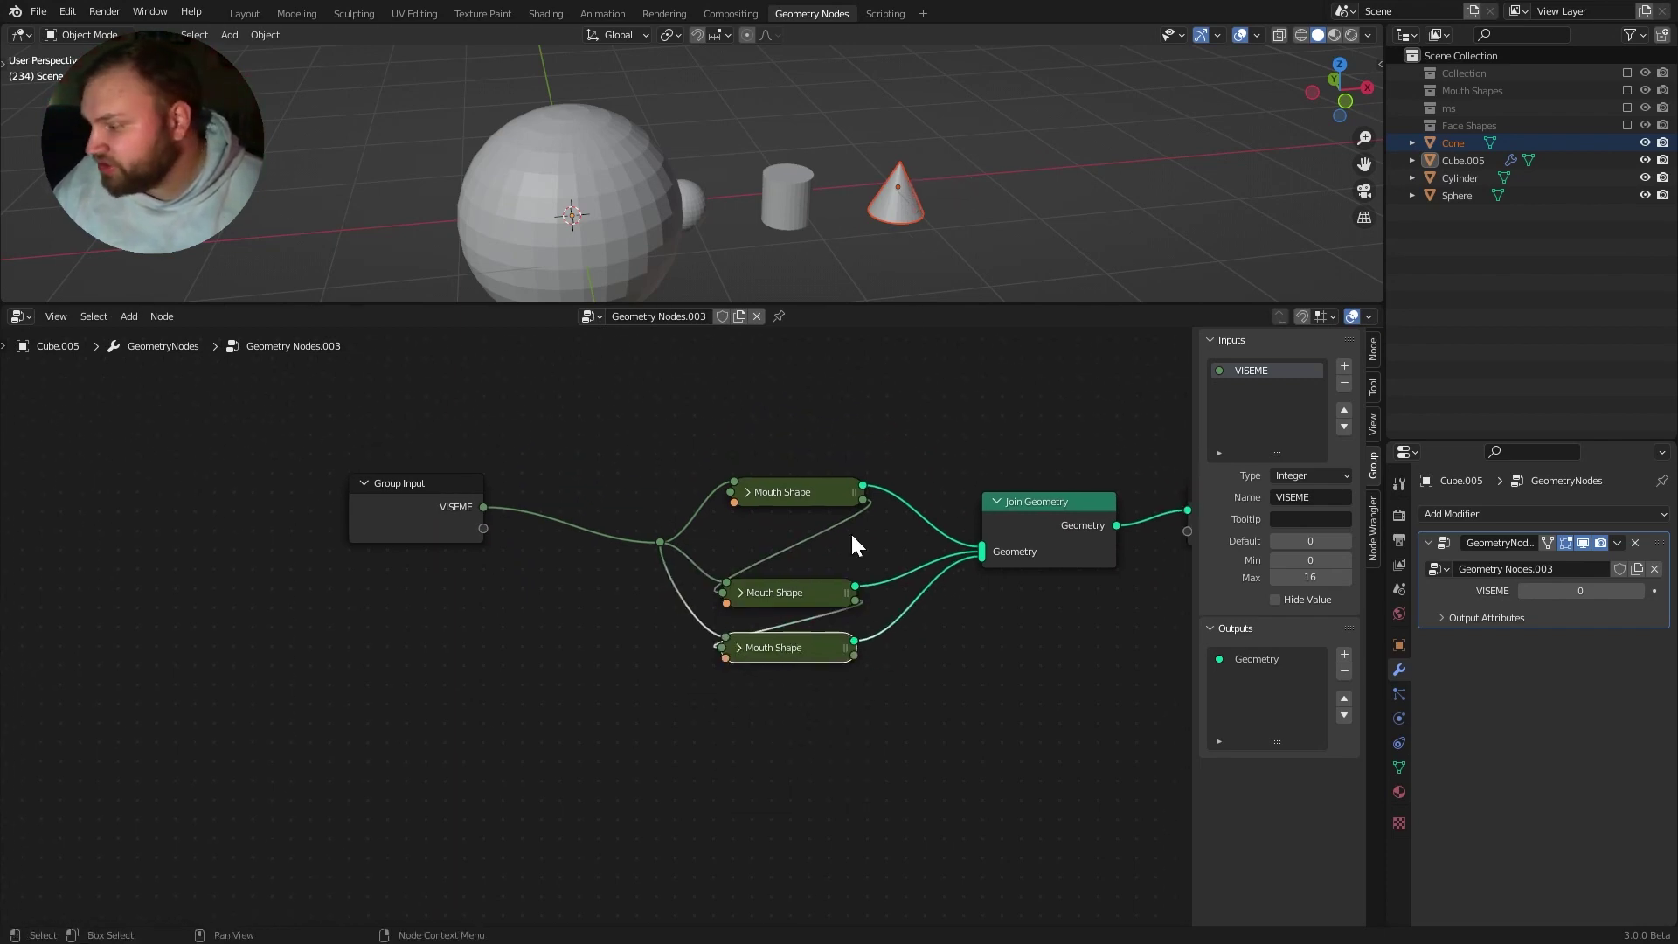
click(1575, 592)
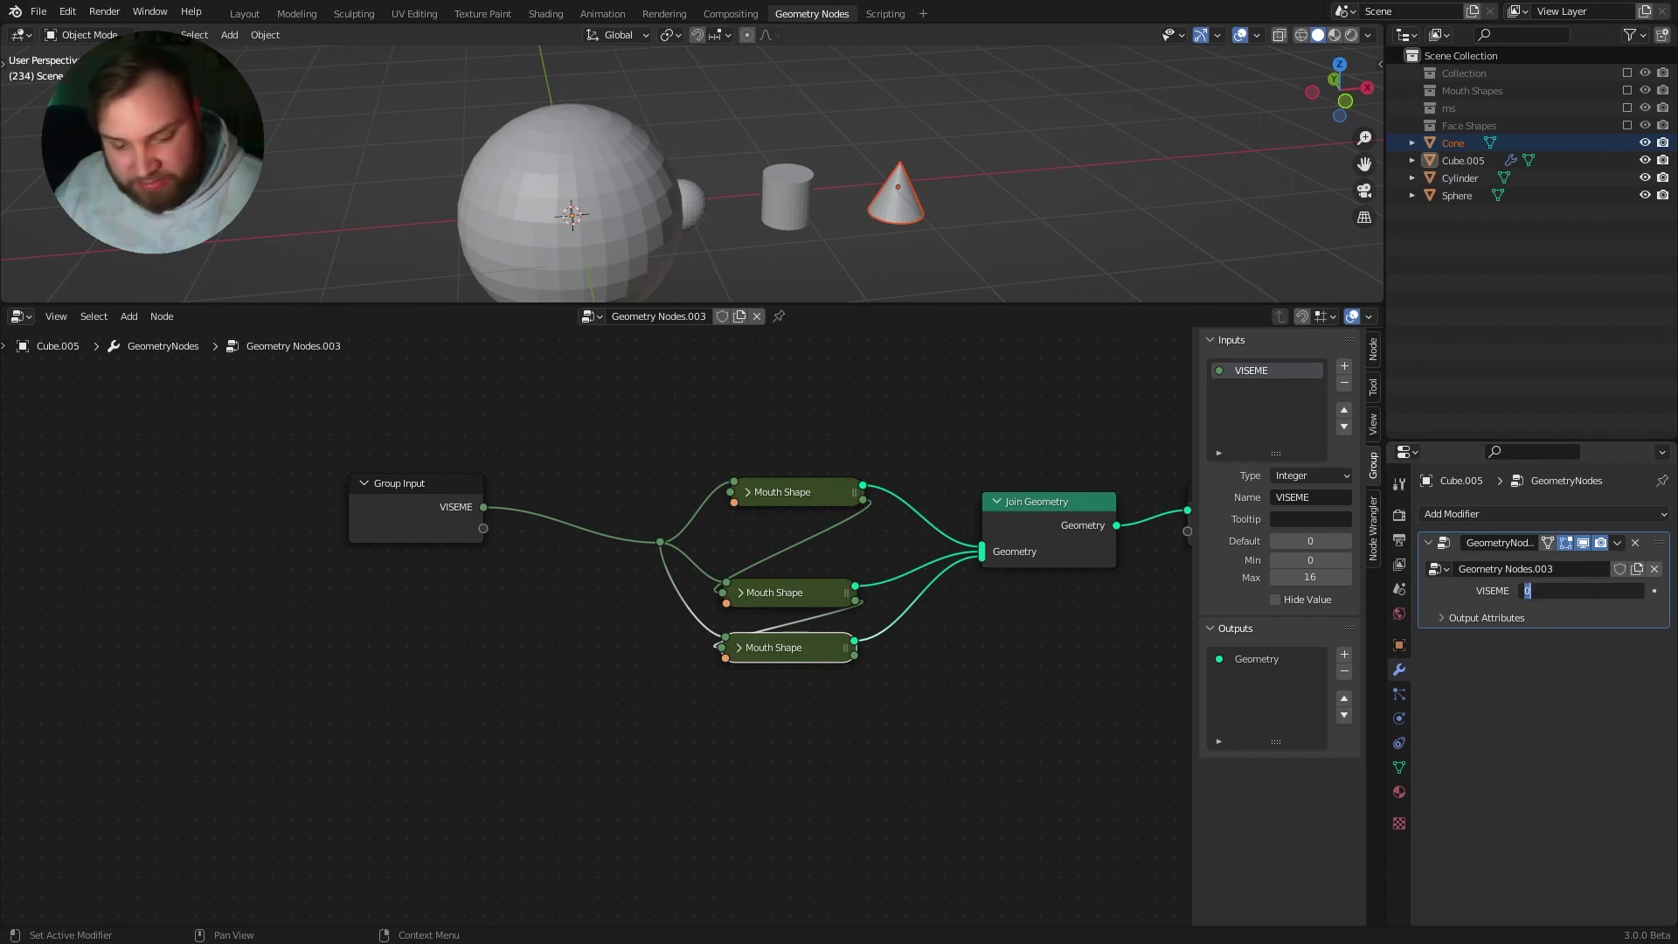
text(1)
key(Return)
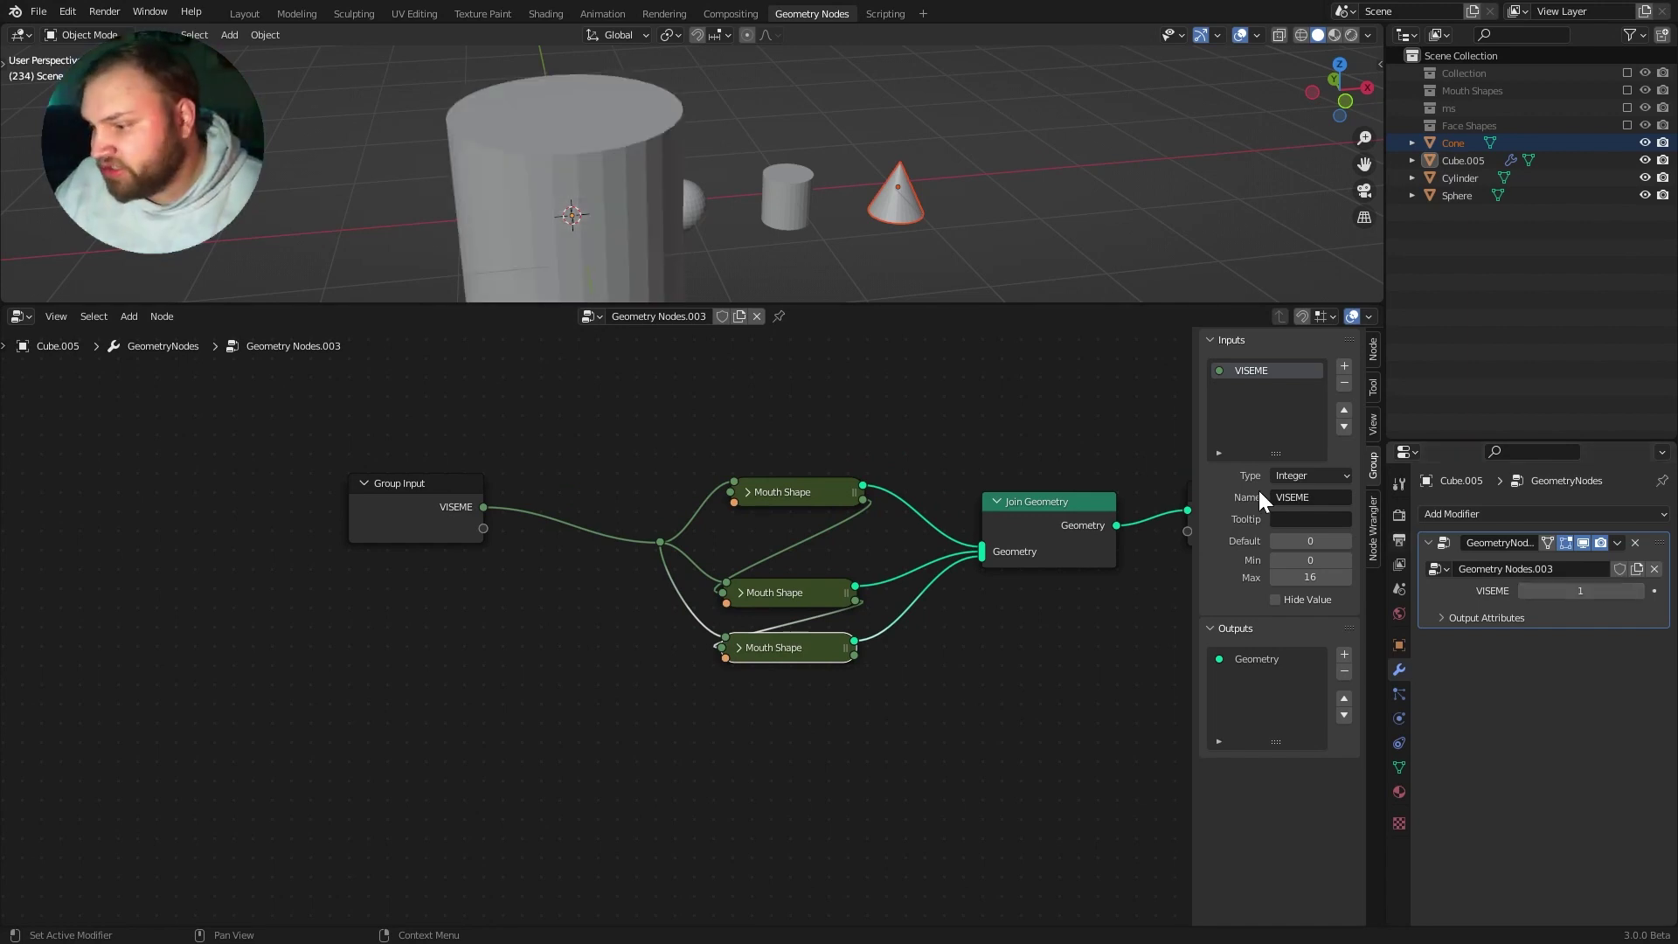
Step: Space out the Mouth Shape nodes, raising the first one clear of the others, and leave it collapsed
drag(796, 598, 801, 579)
click(806, 494)
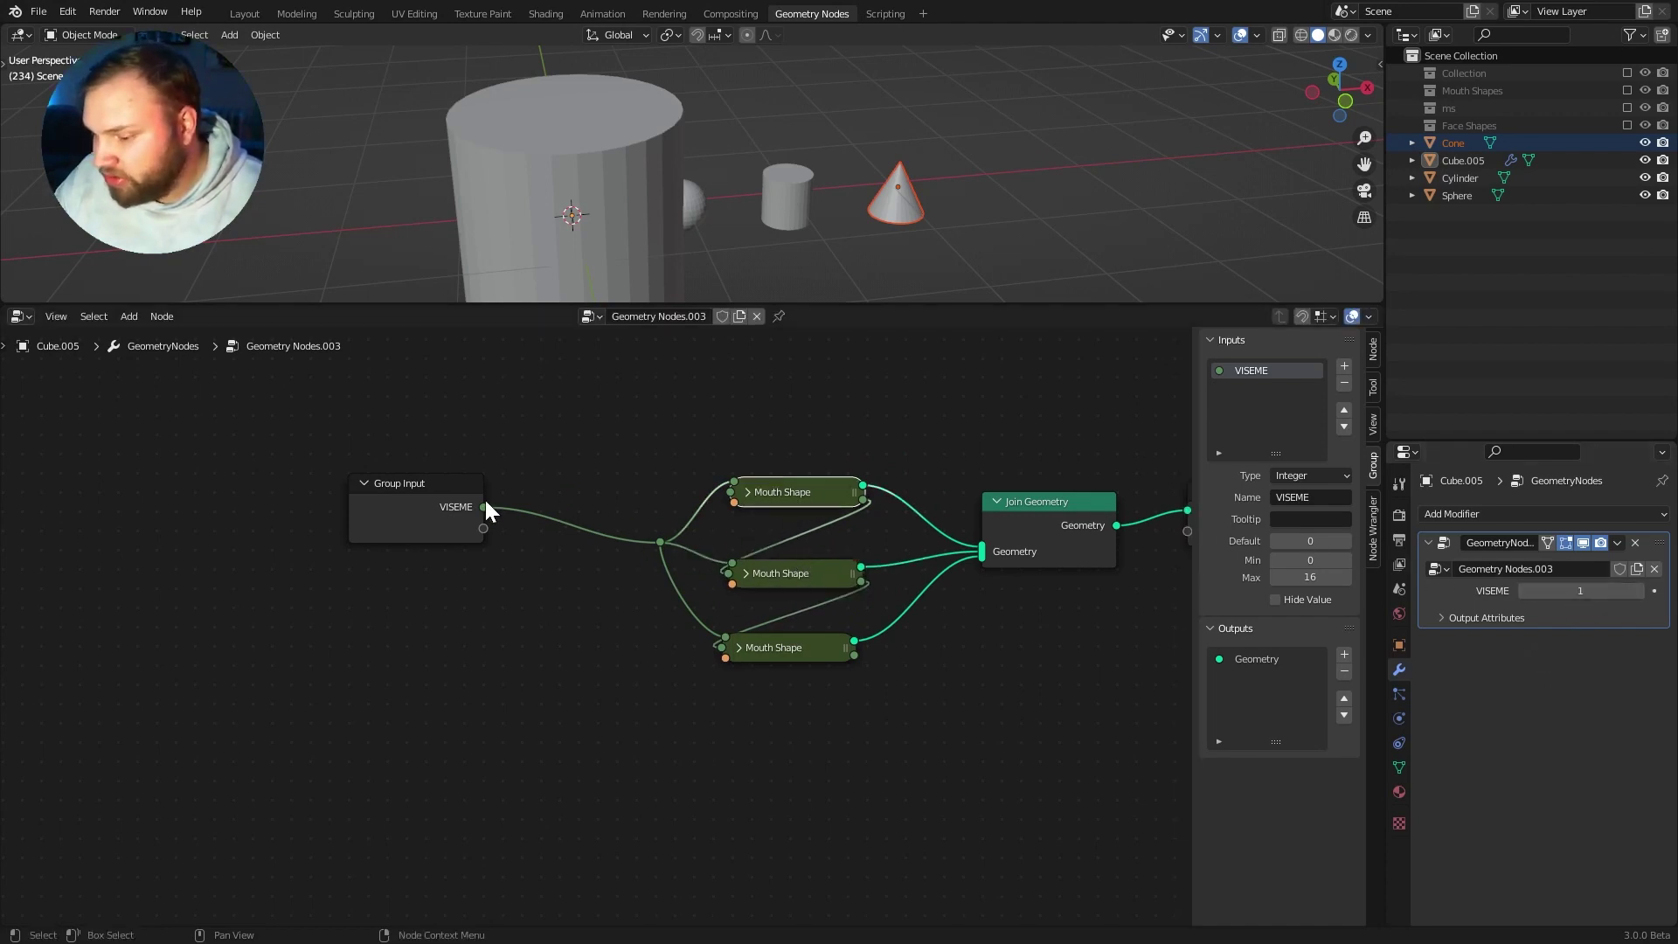
key(h)
middle_drag(855, 517, 855, 472)
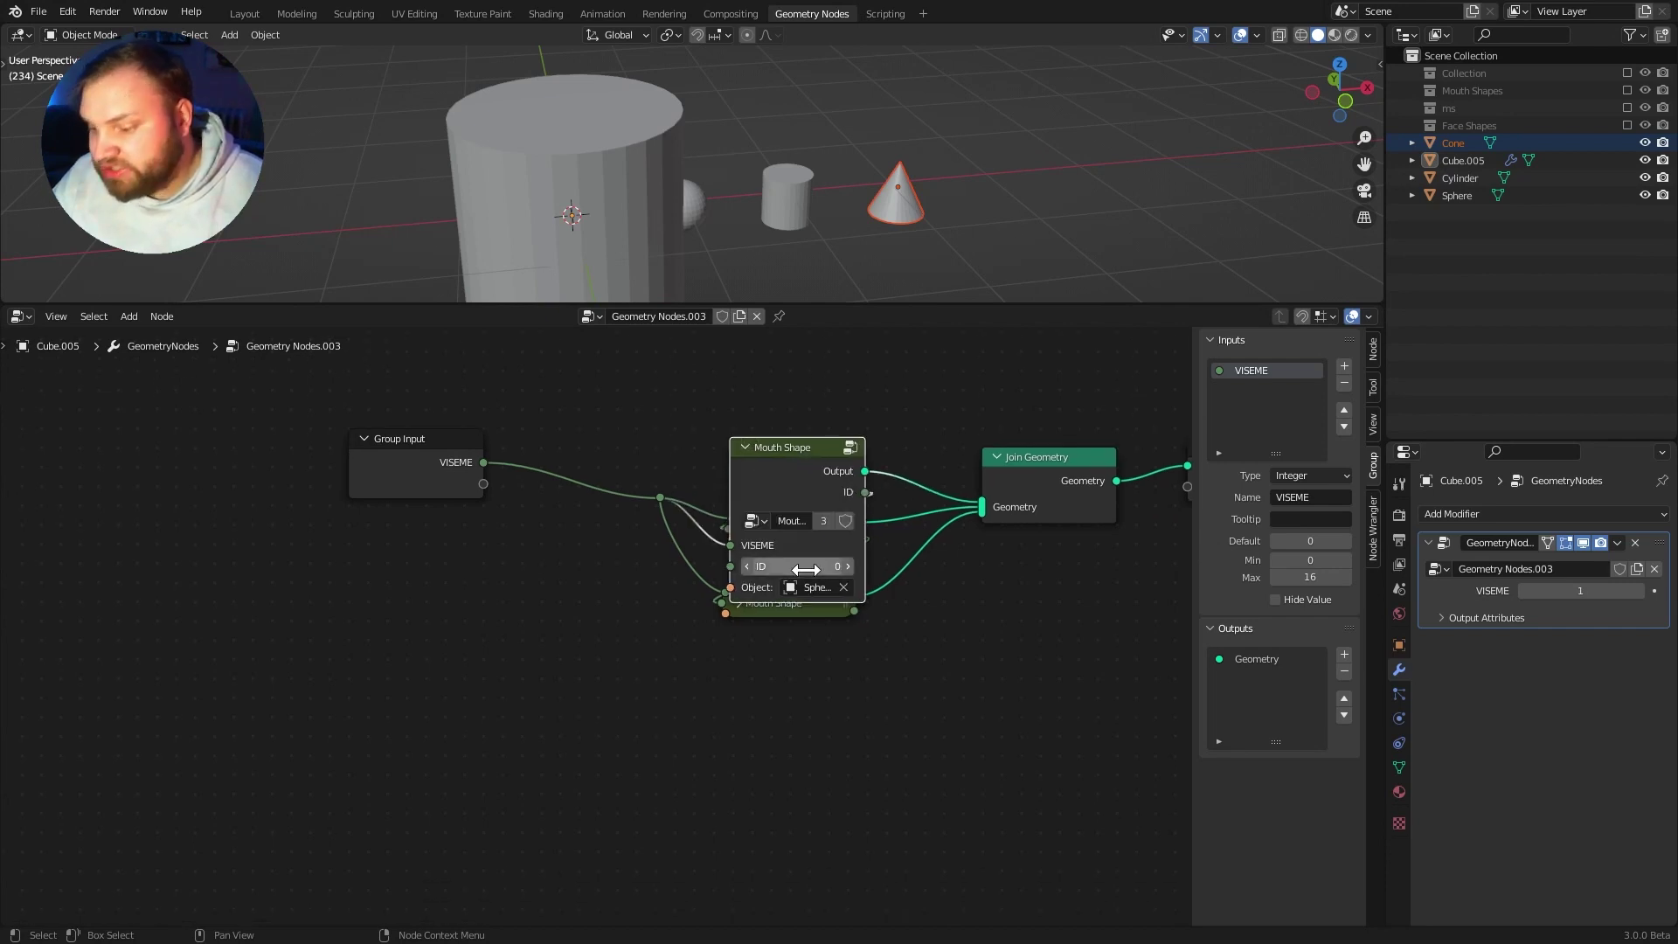
key(g)
click(814, 497)
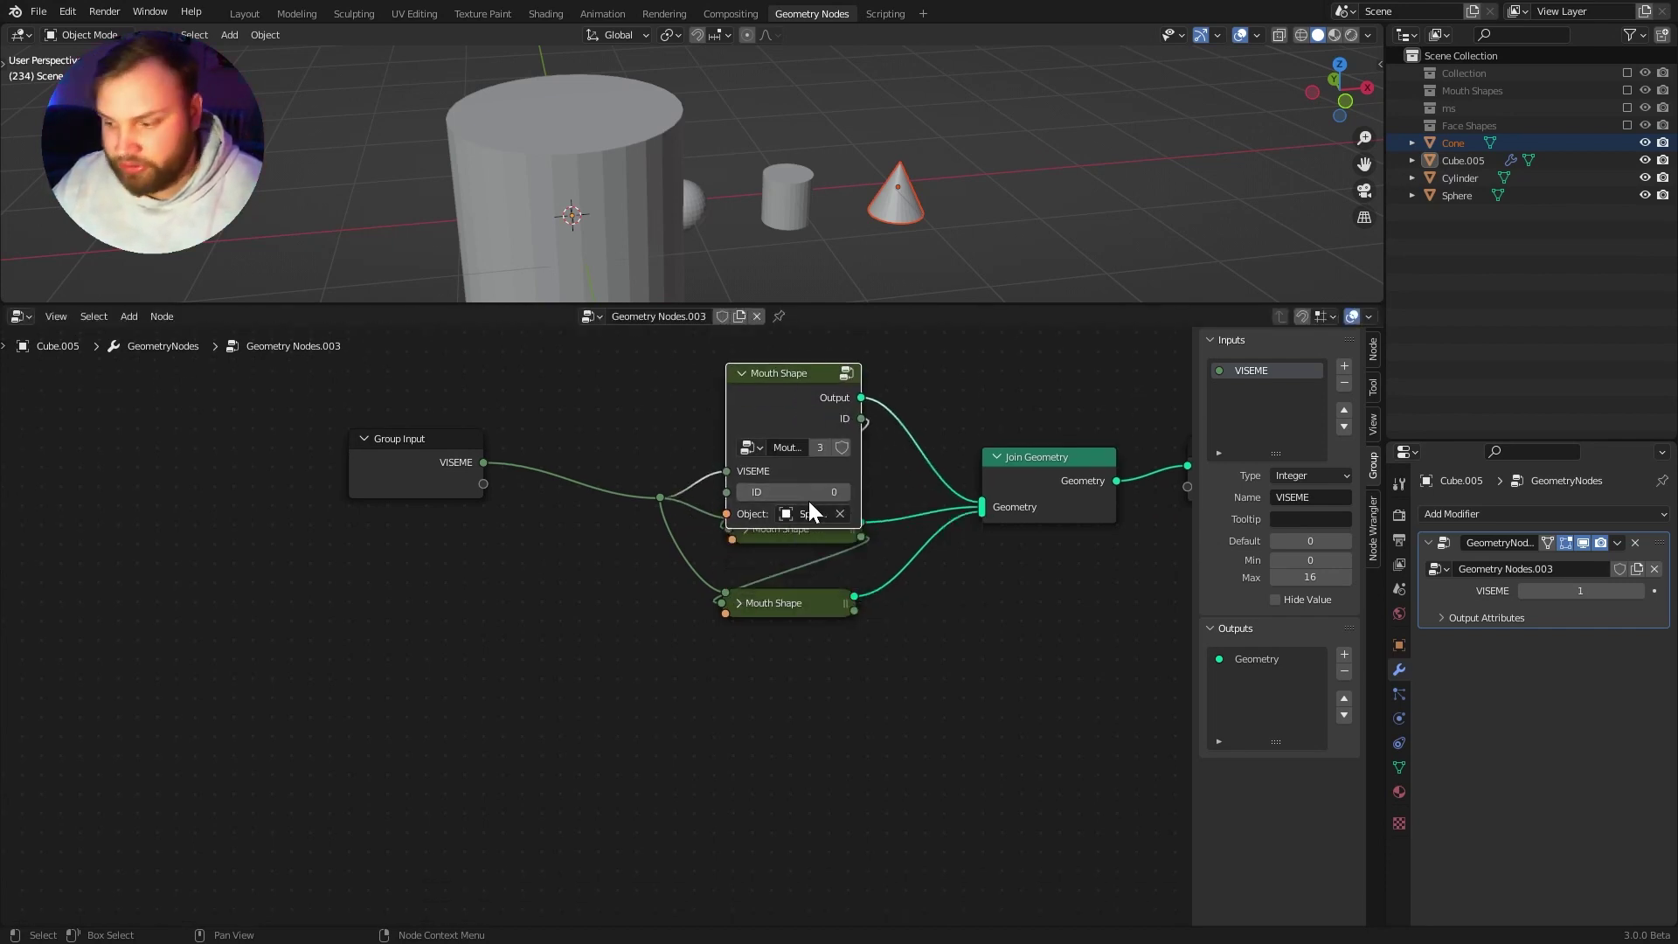
key(h)
key(h)
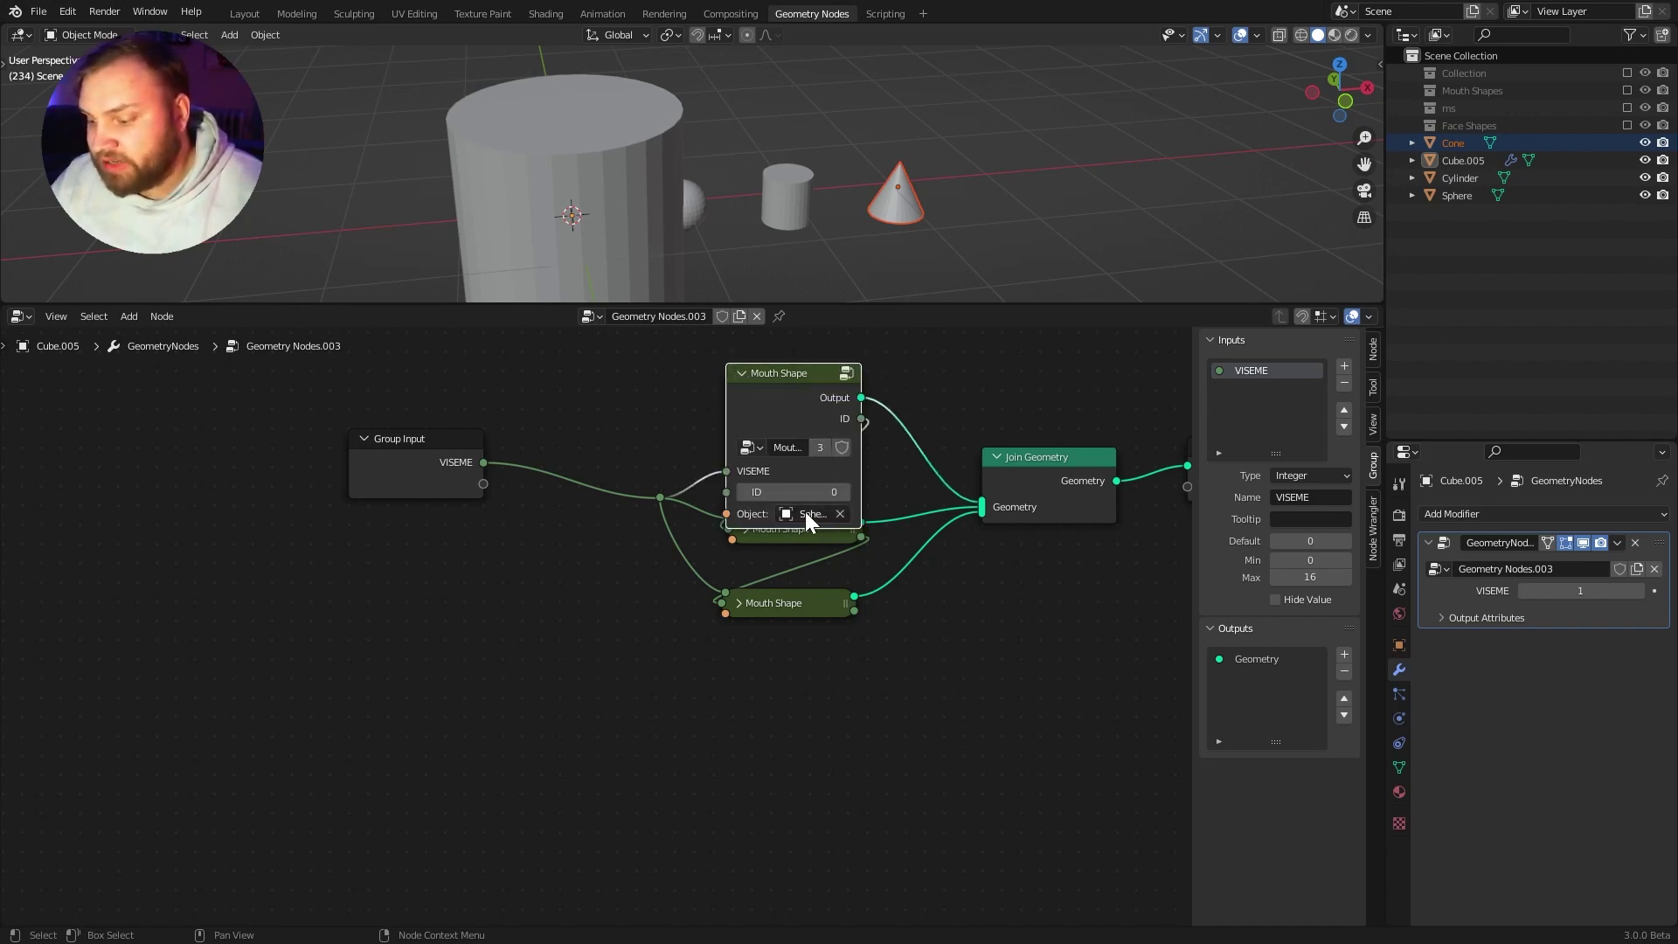
Step: Examine the ID and Object settings of each Mouth Shape node in turn, collapsing each node again
key(h)
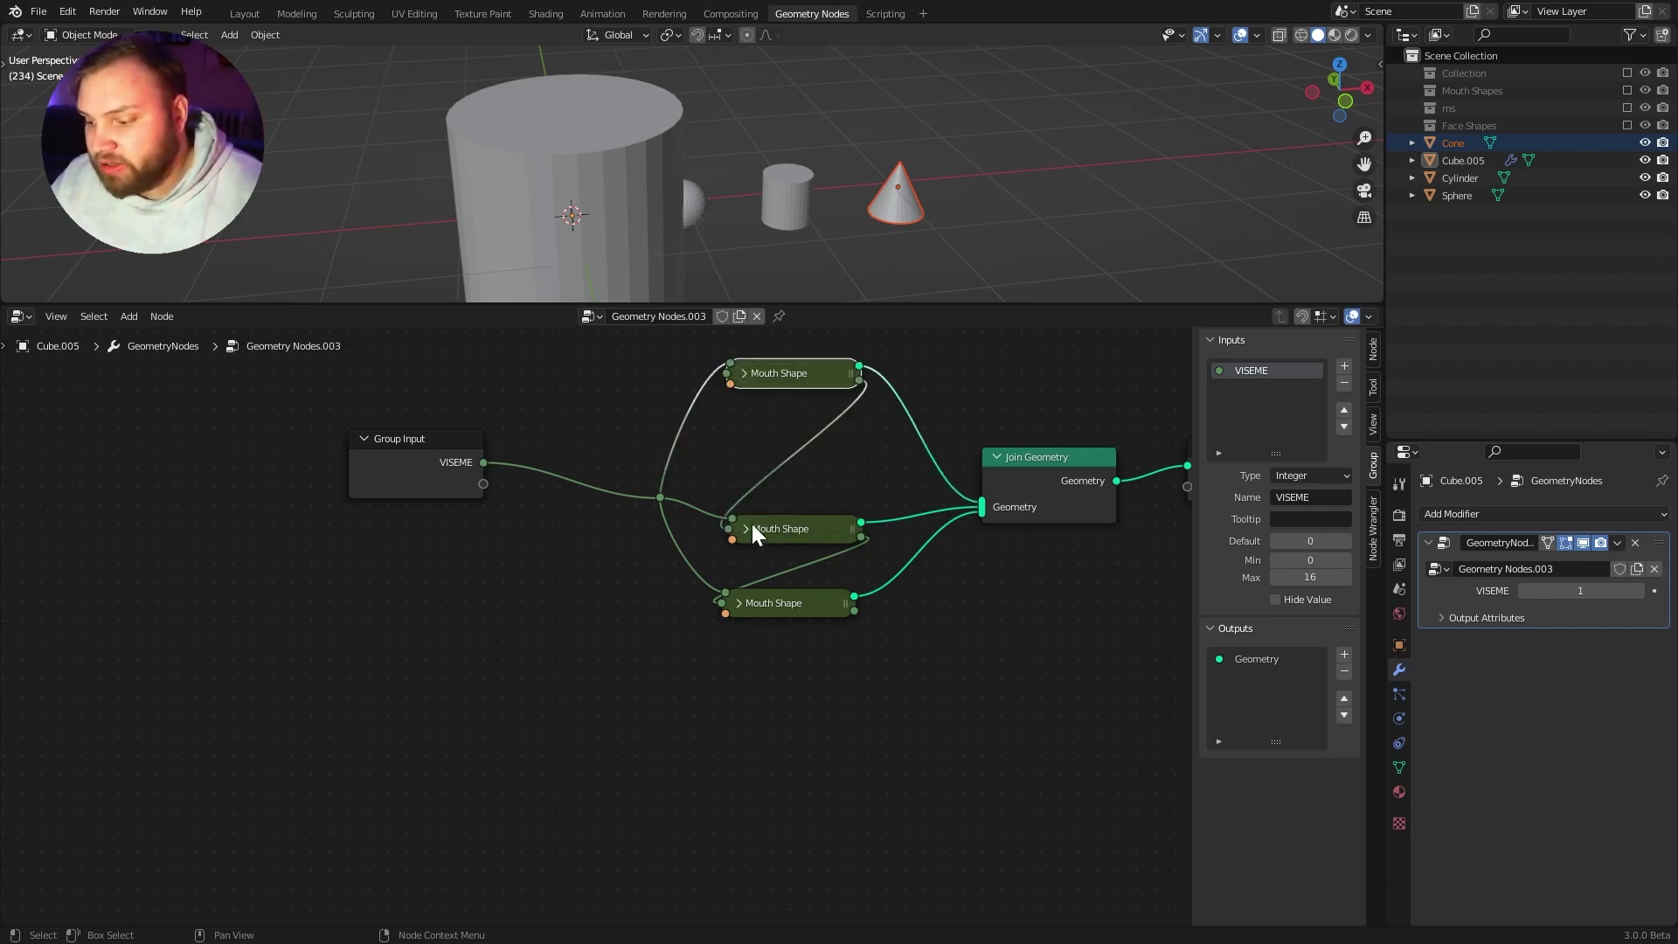
click(753, 528)
key(h)
key(h)
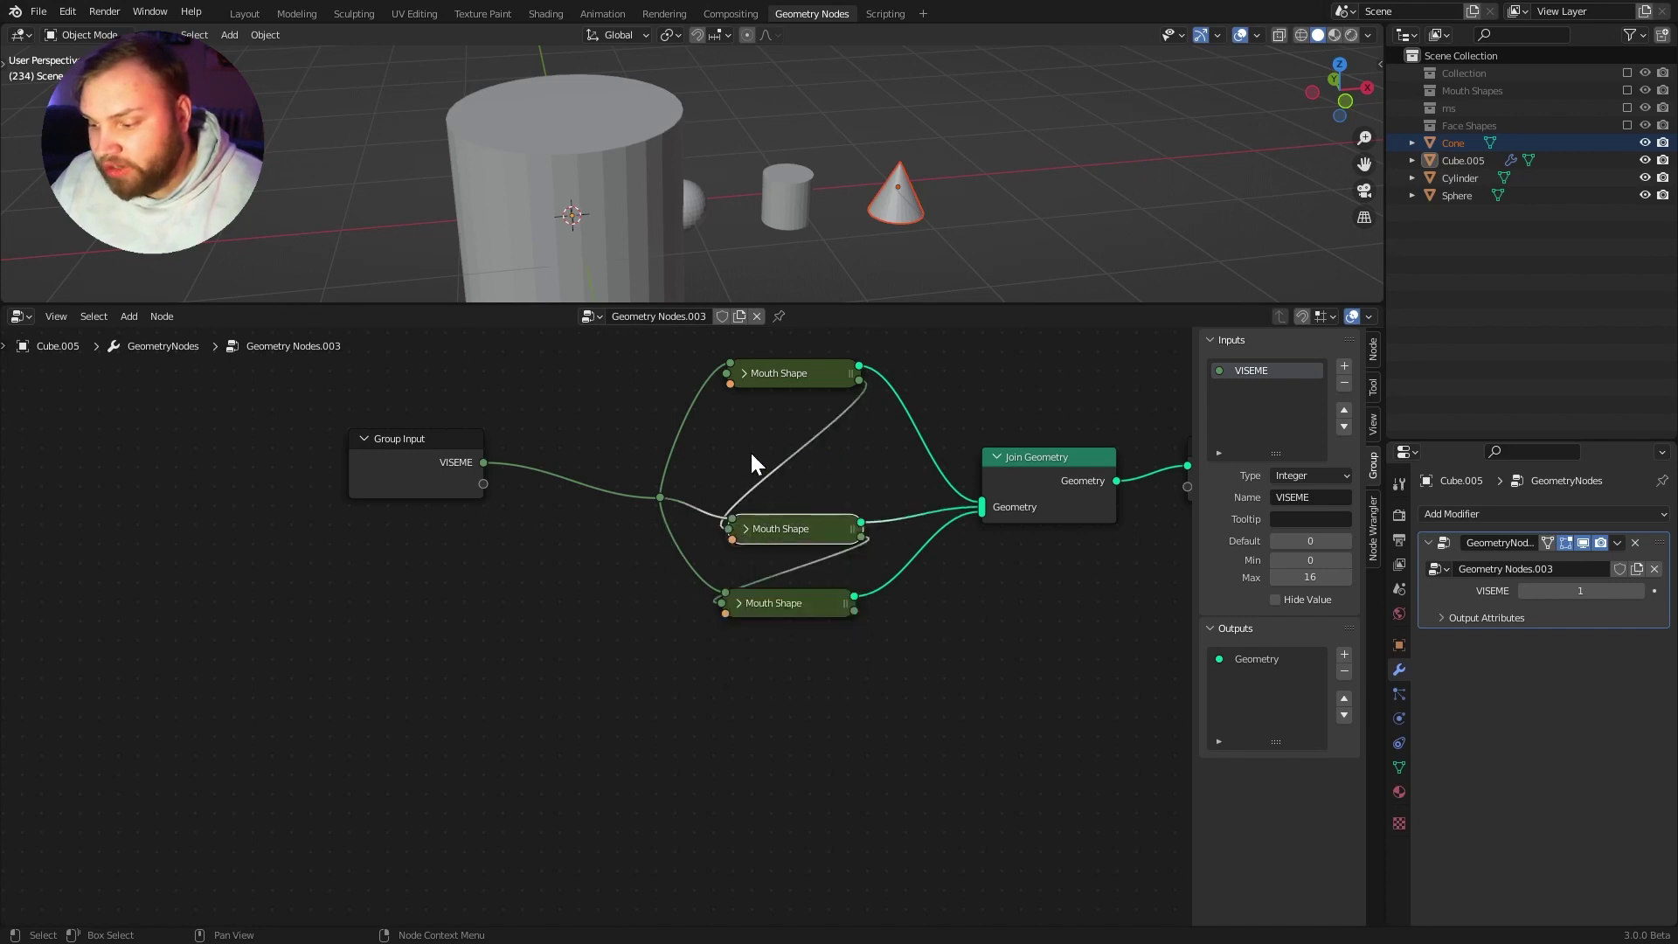
click(786, 375)
key(h)
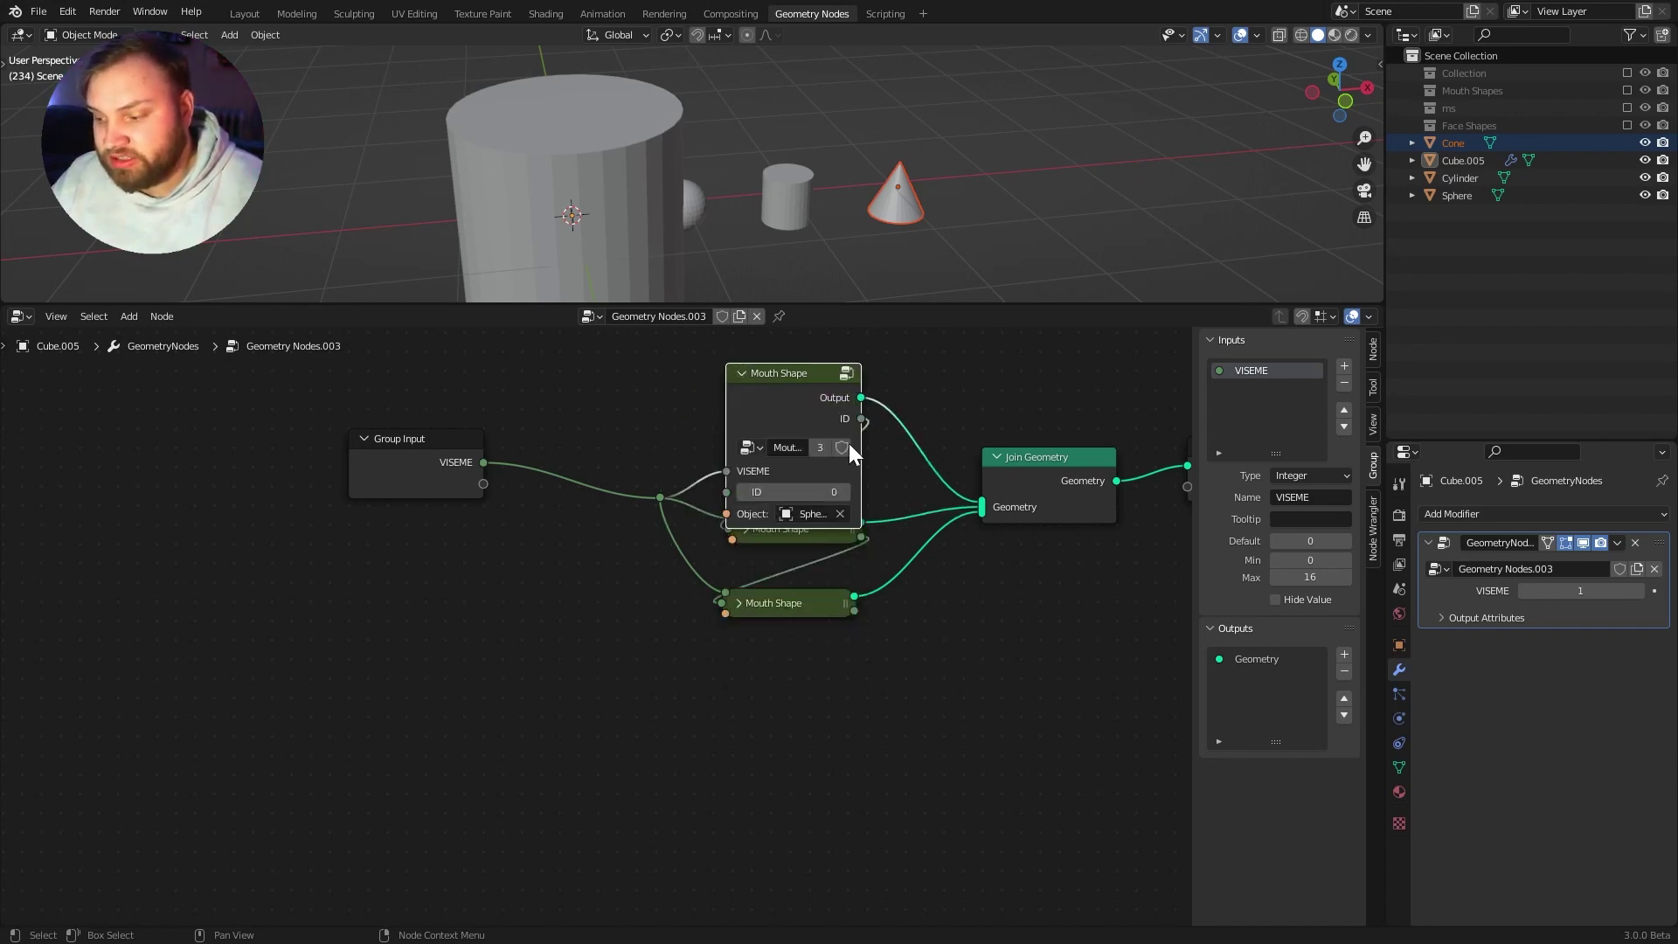
click(743, 374)
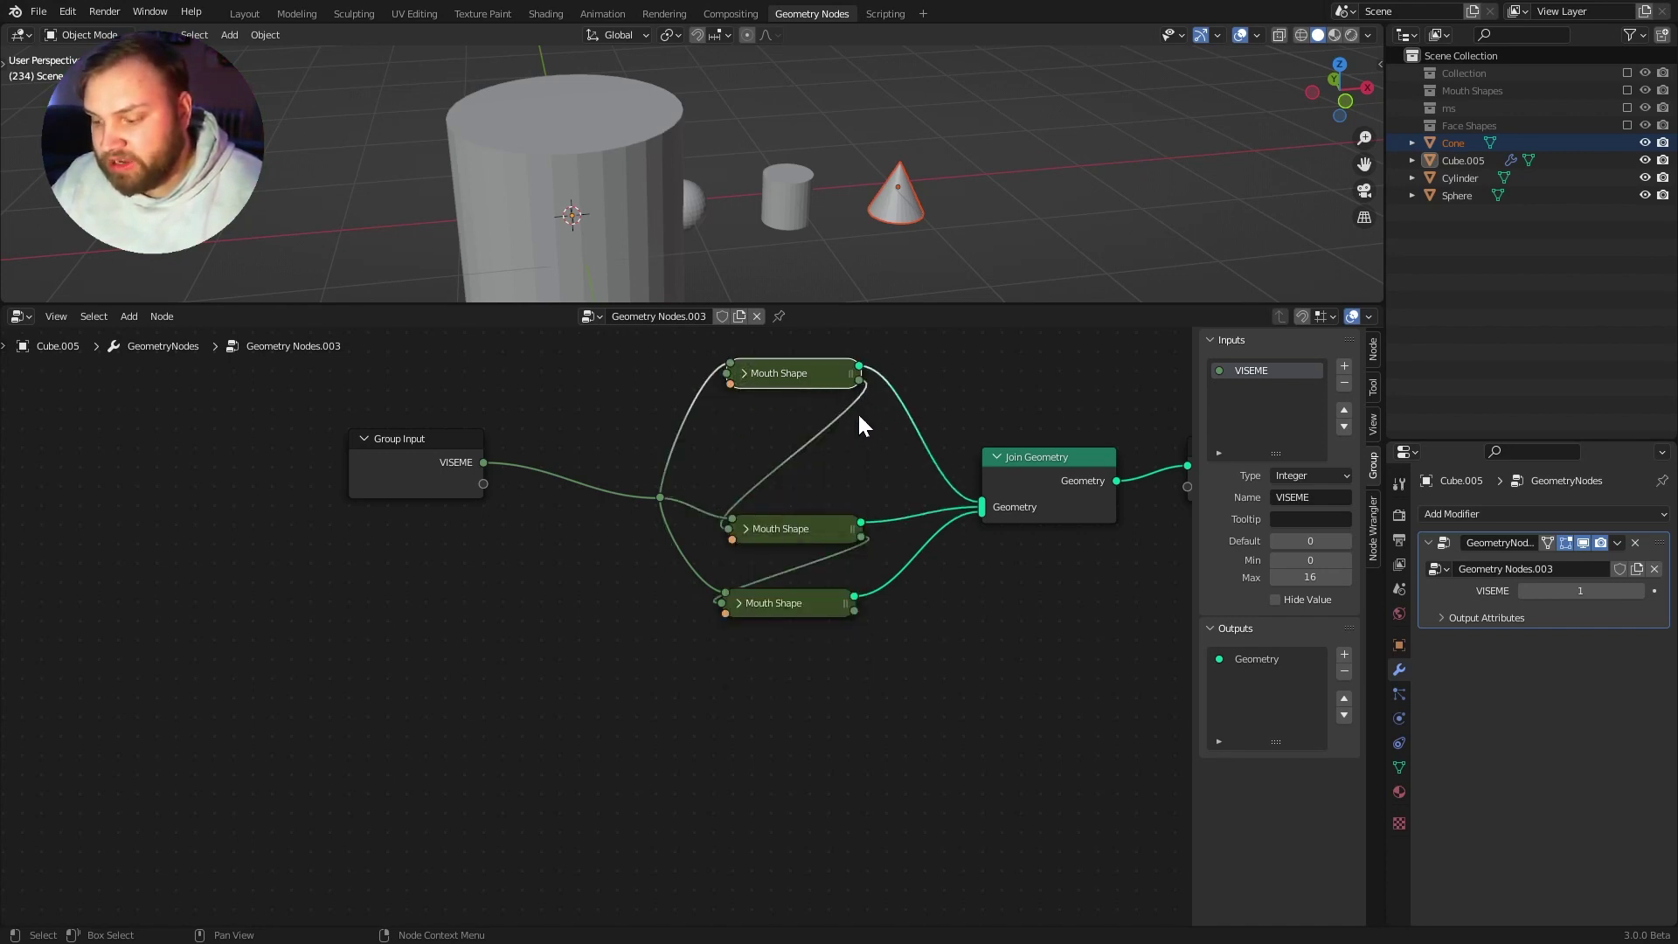
click(748, 528)
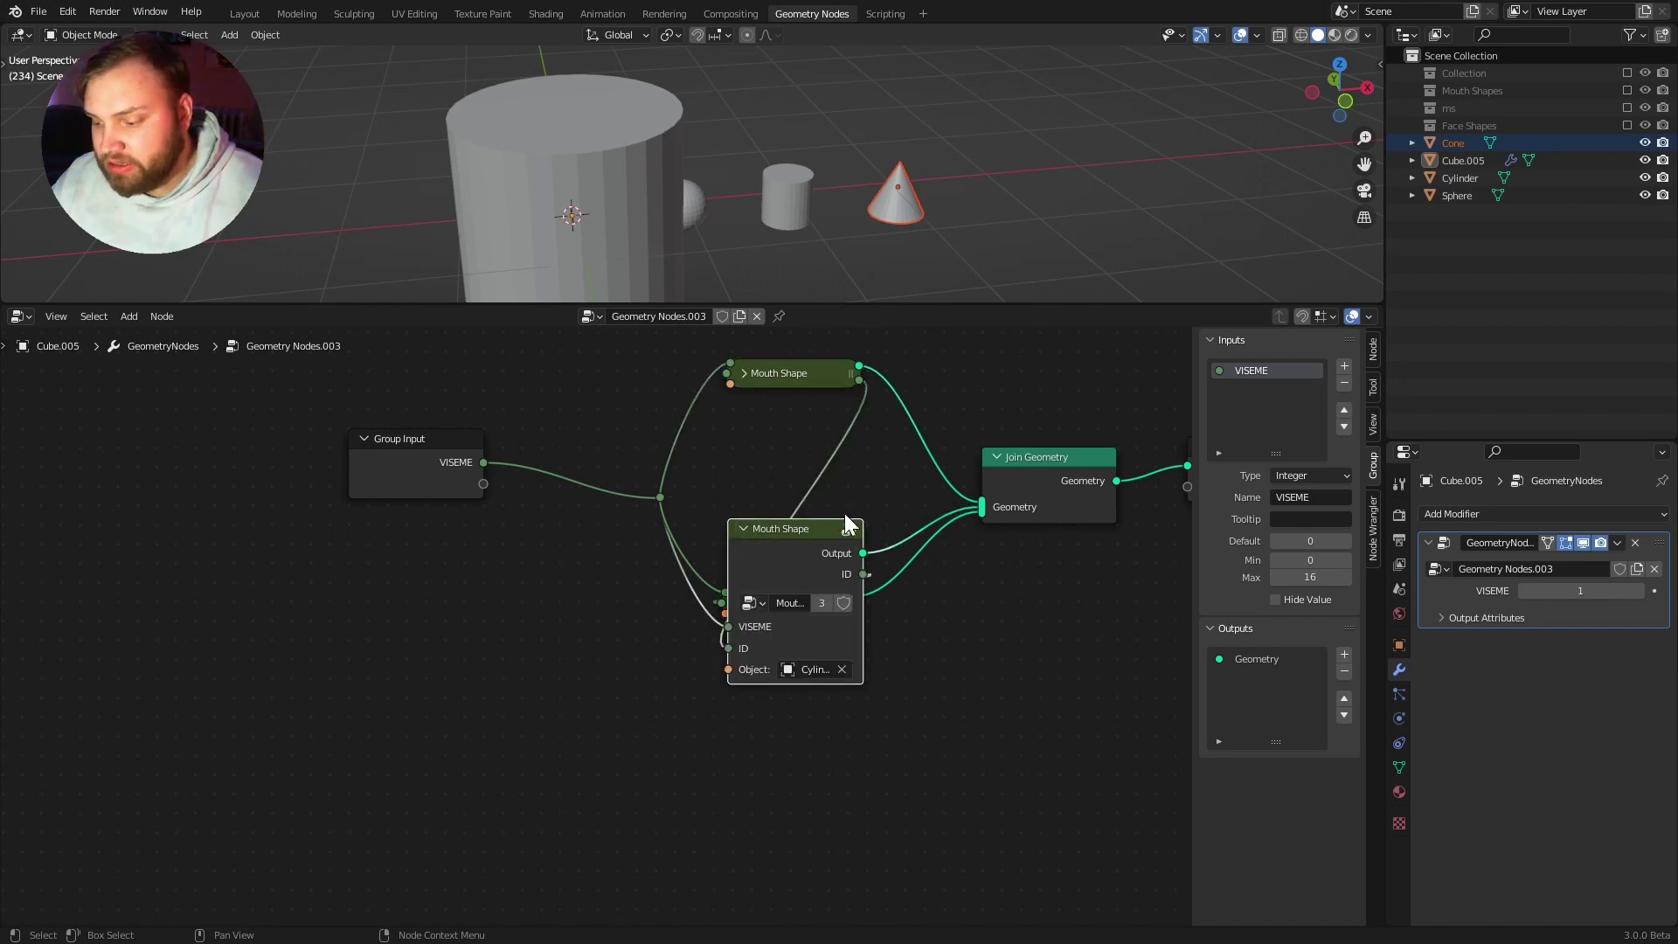
click(744, 529)
click(739, 603)
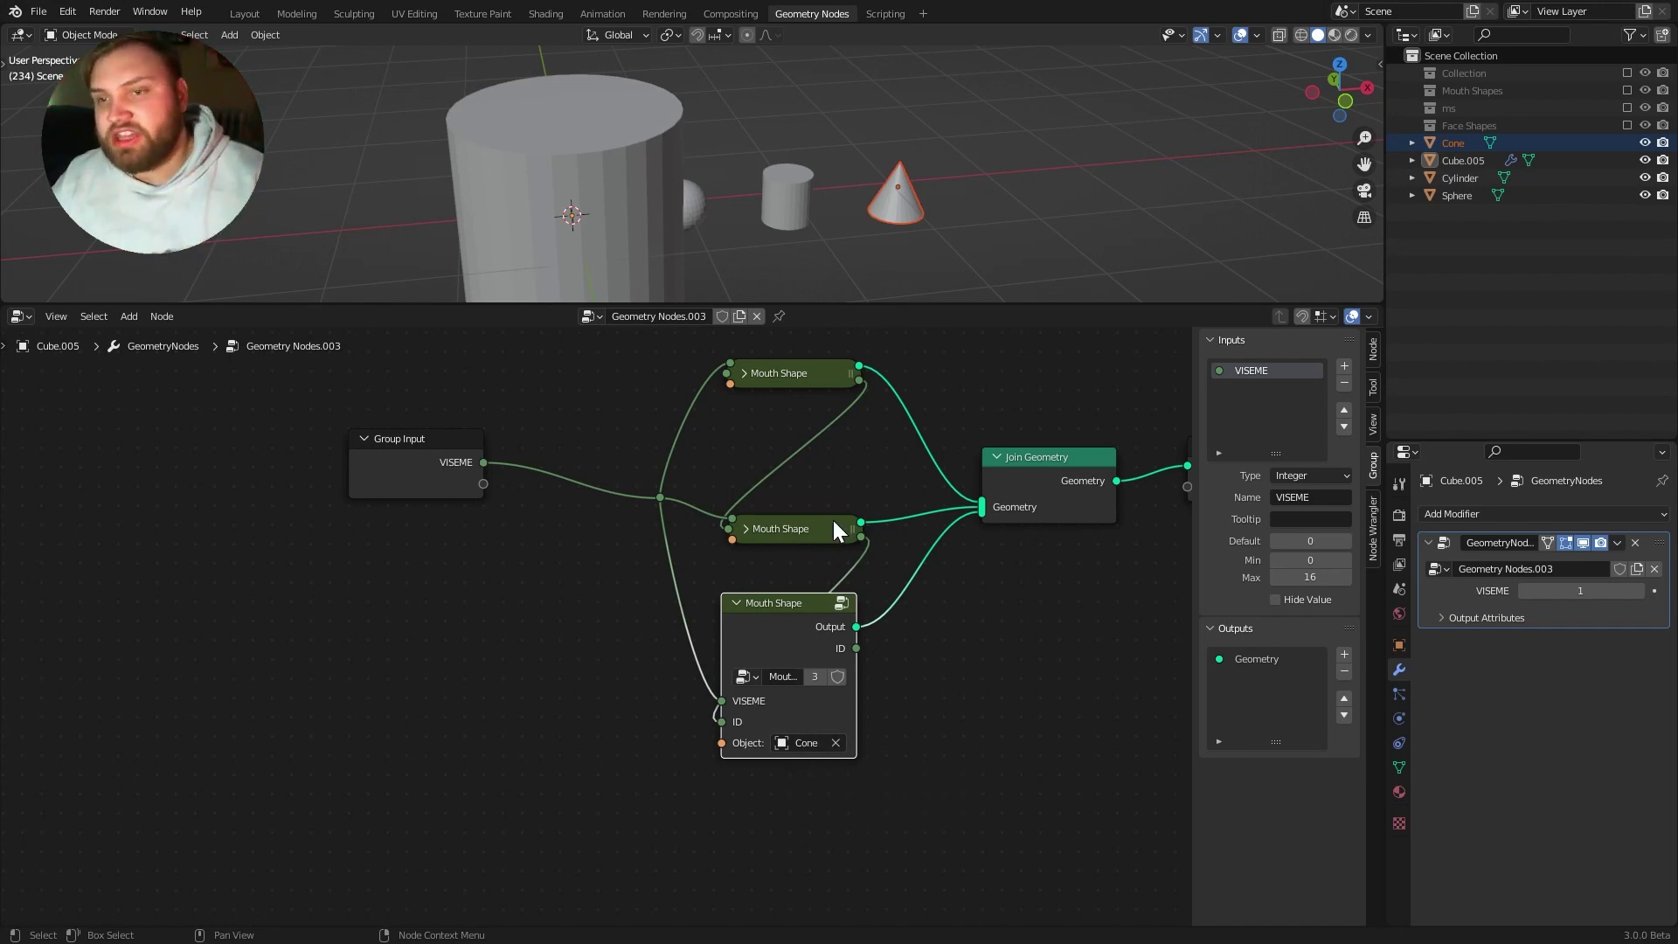
click(736, 603)
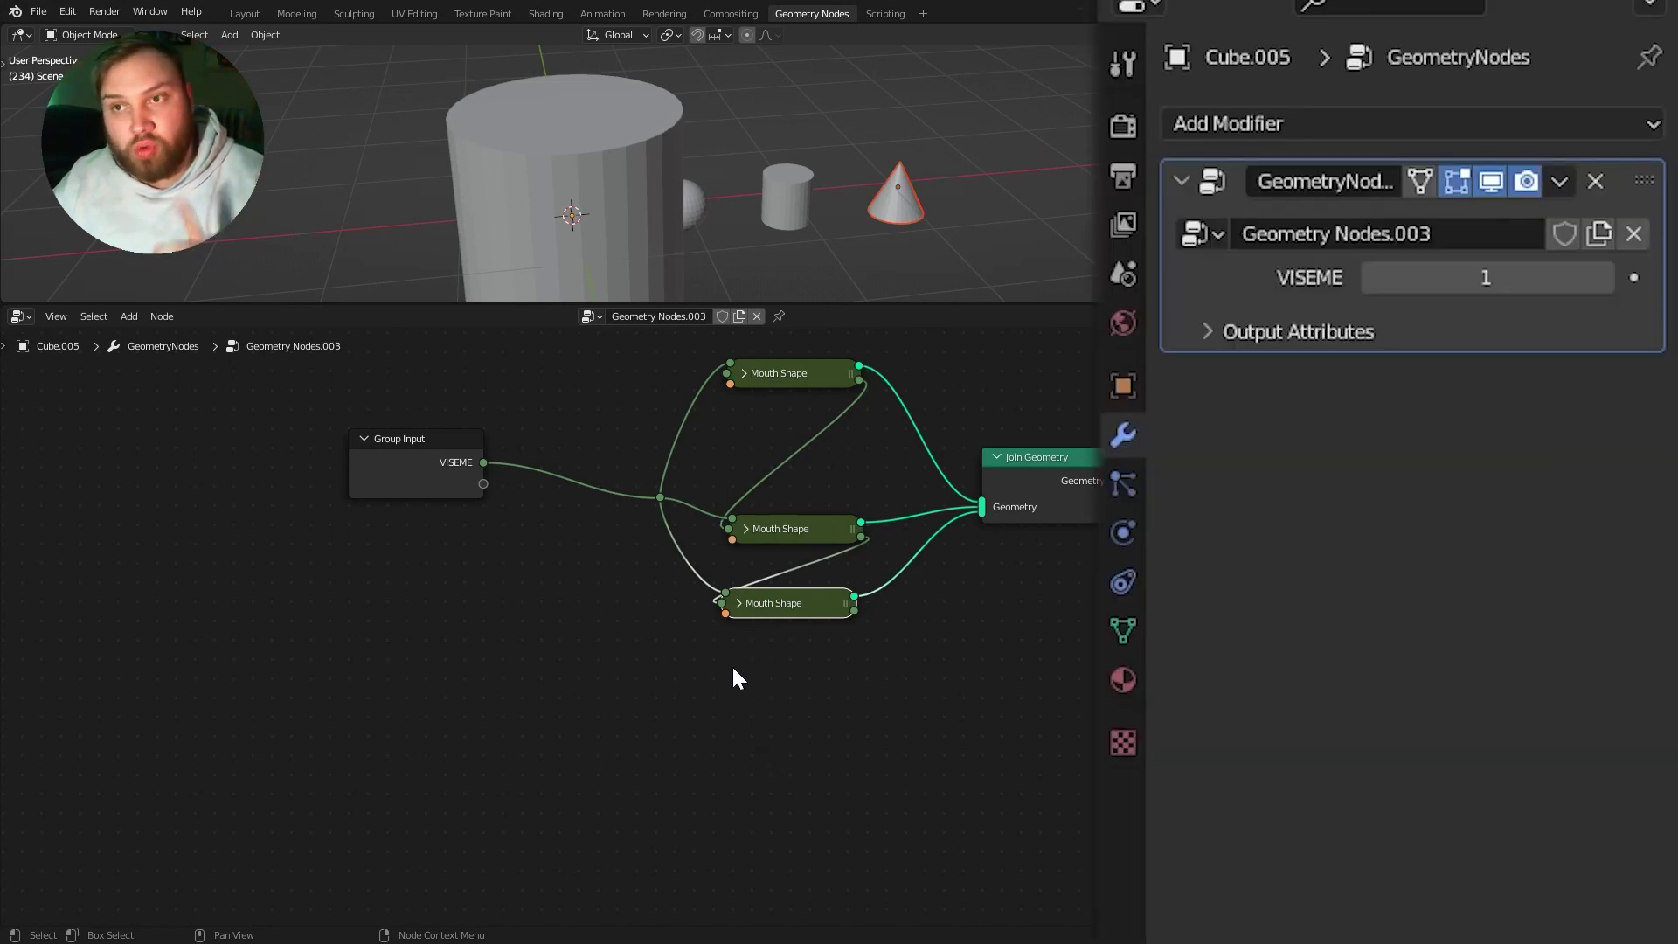
Step: Bring the first Mouth Shape node closer to the second and clear the Object assignments on the Mouth Shape nodes
drag(795, 385, 798, 450)
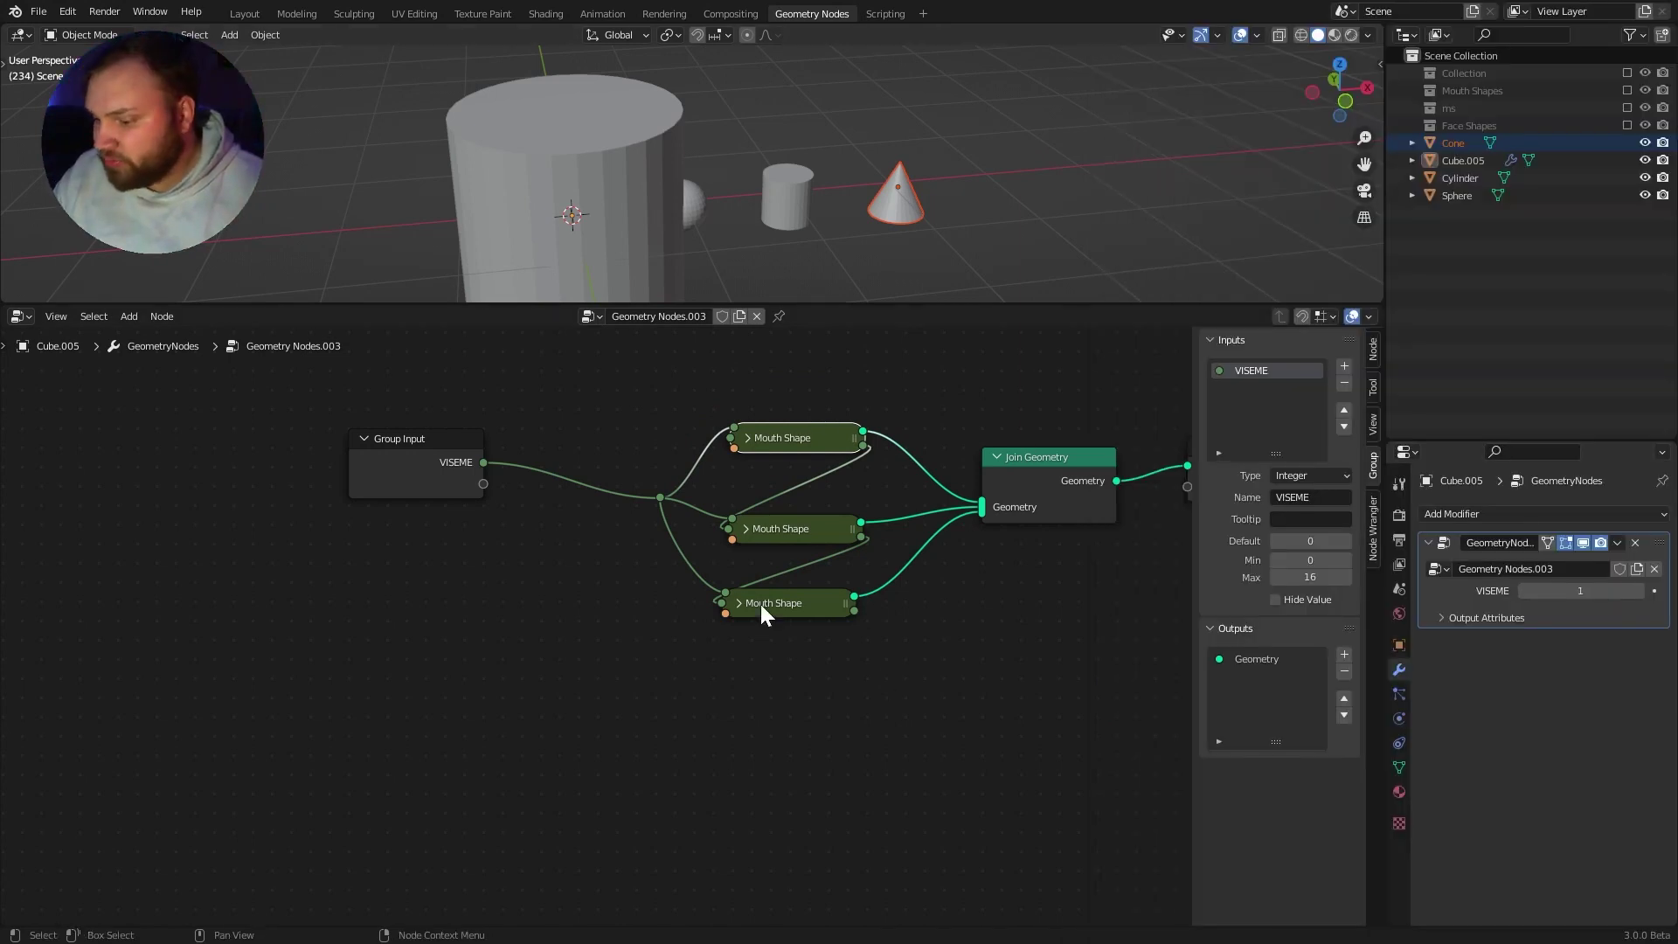
click(748, 437)
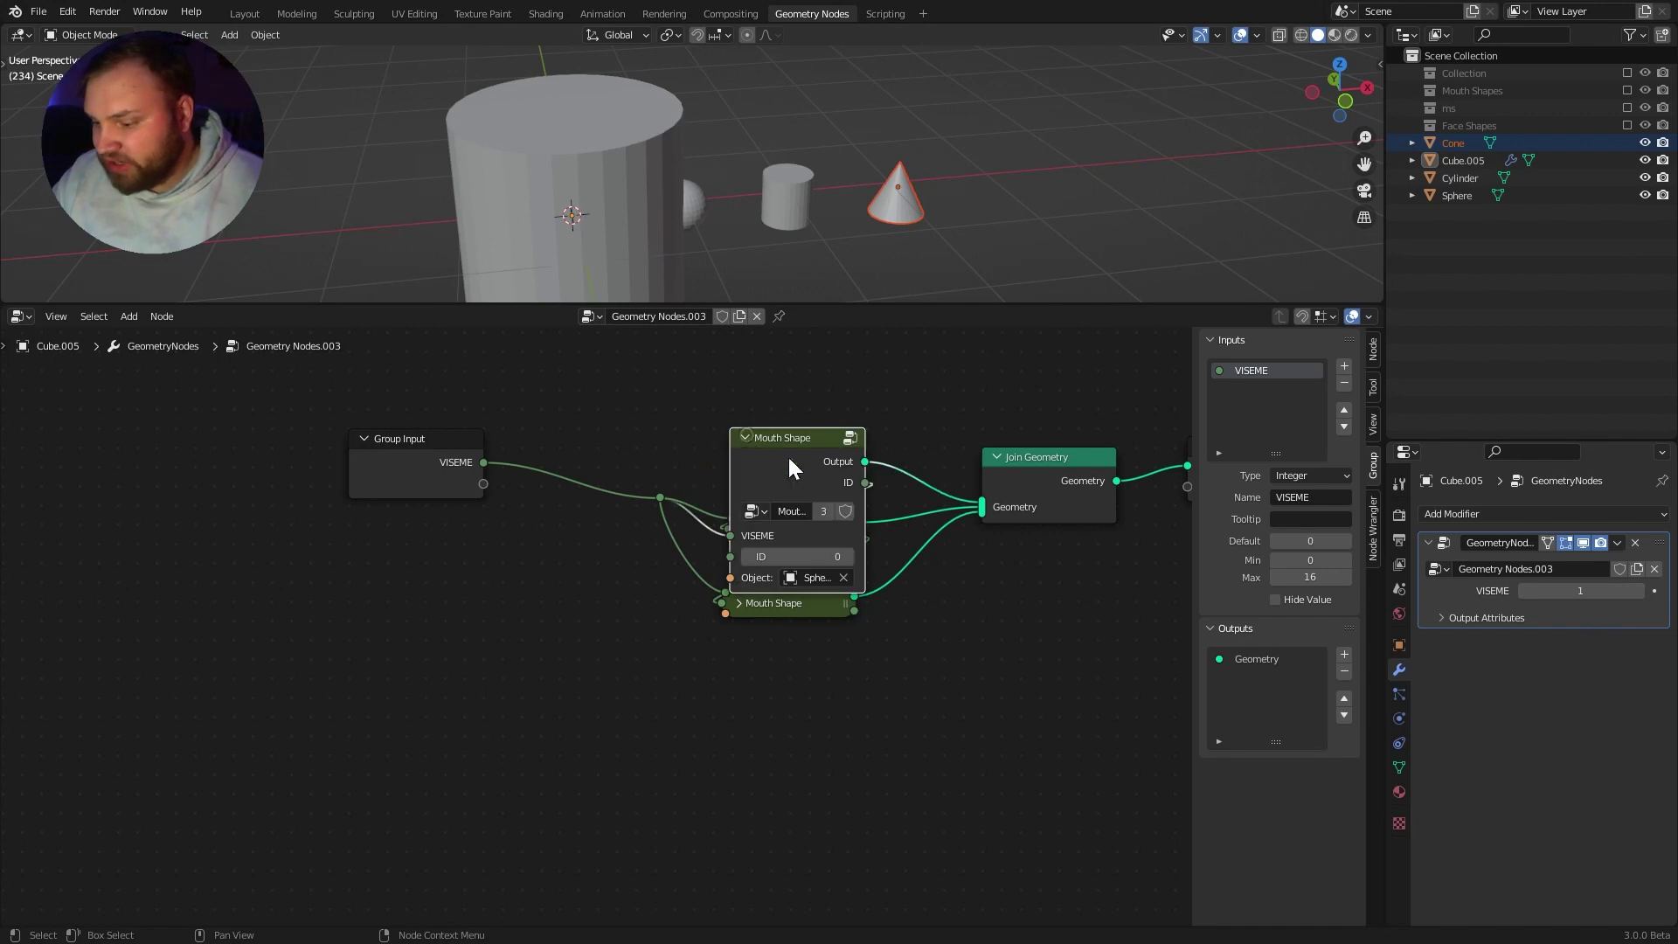
click(745, 437)
click(747, 529)
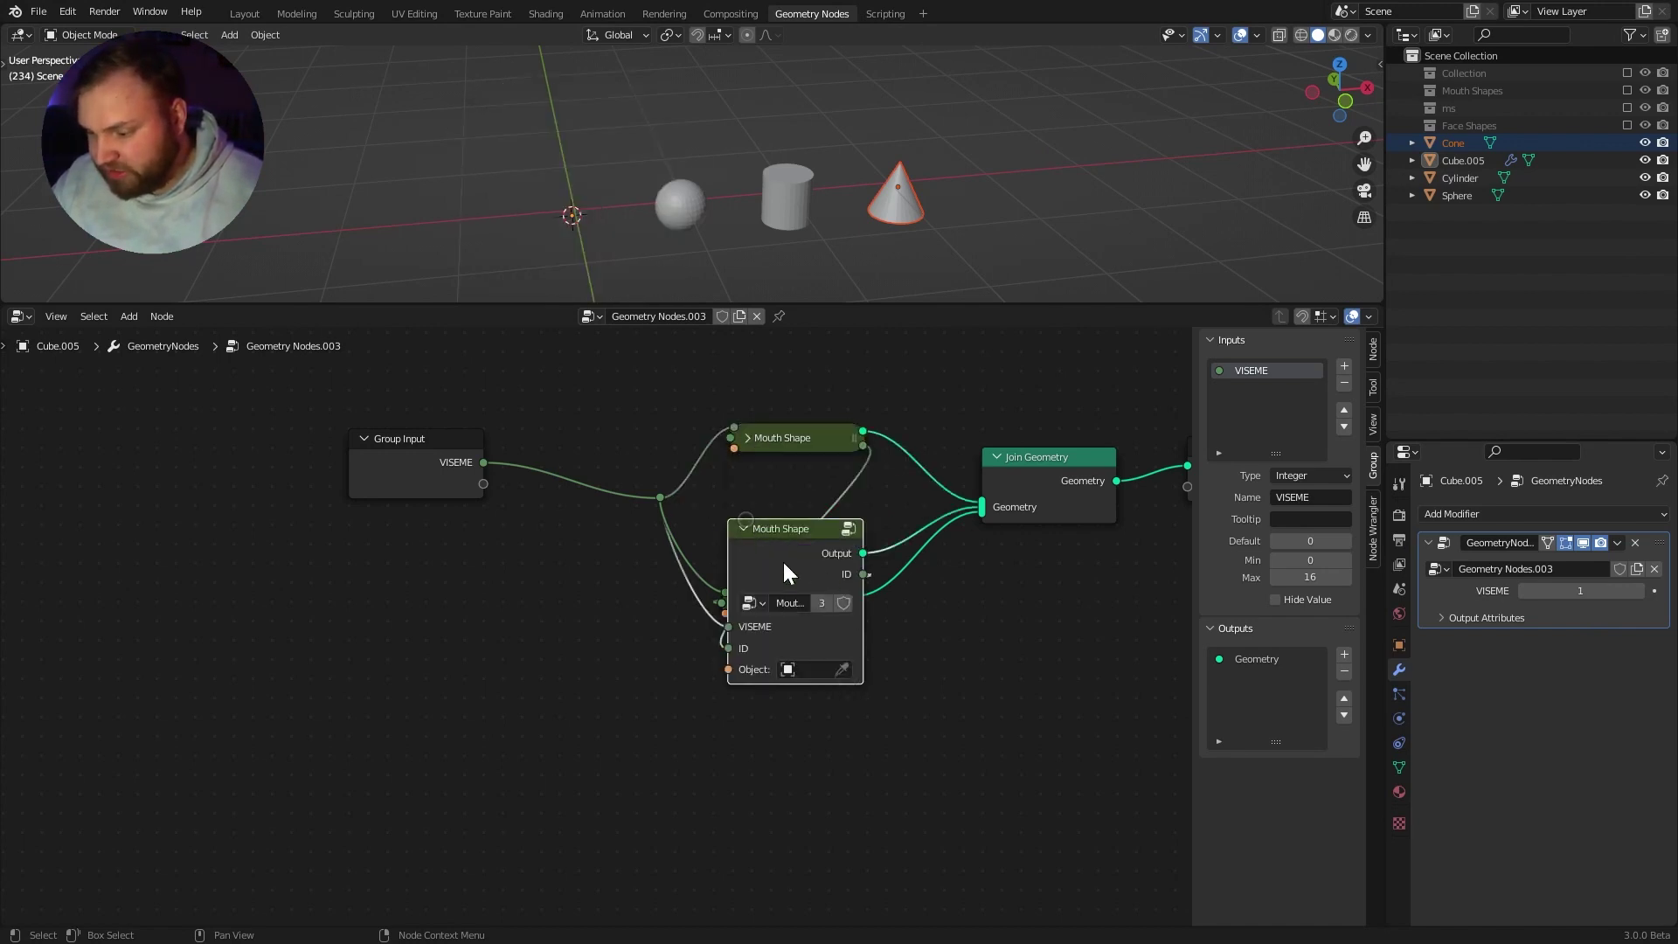
click(744, 529)
click(742, 601)
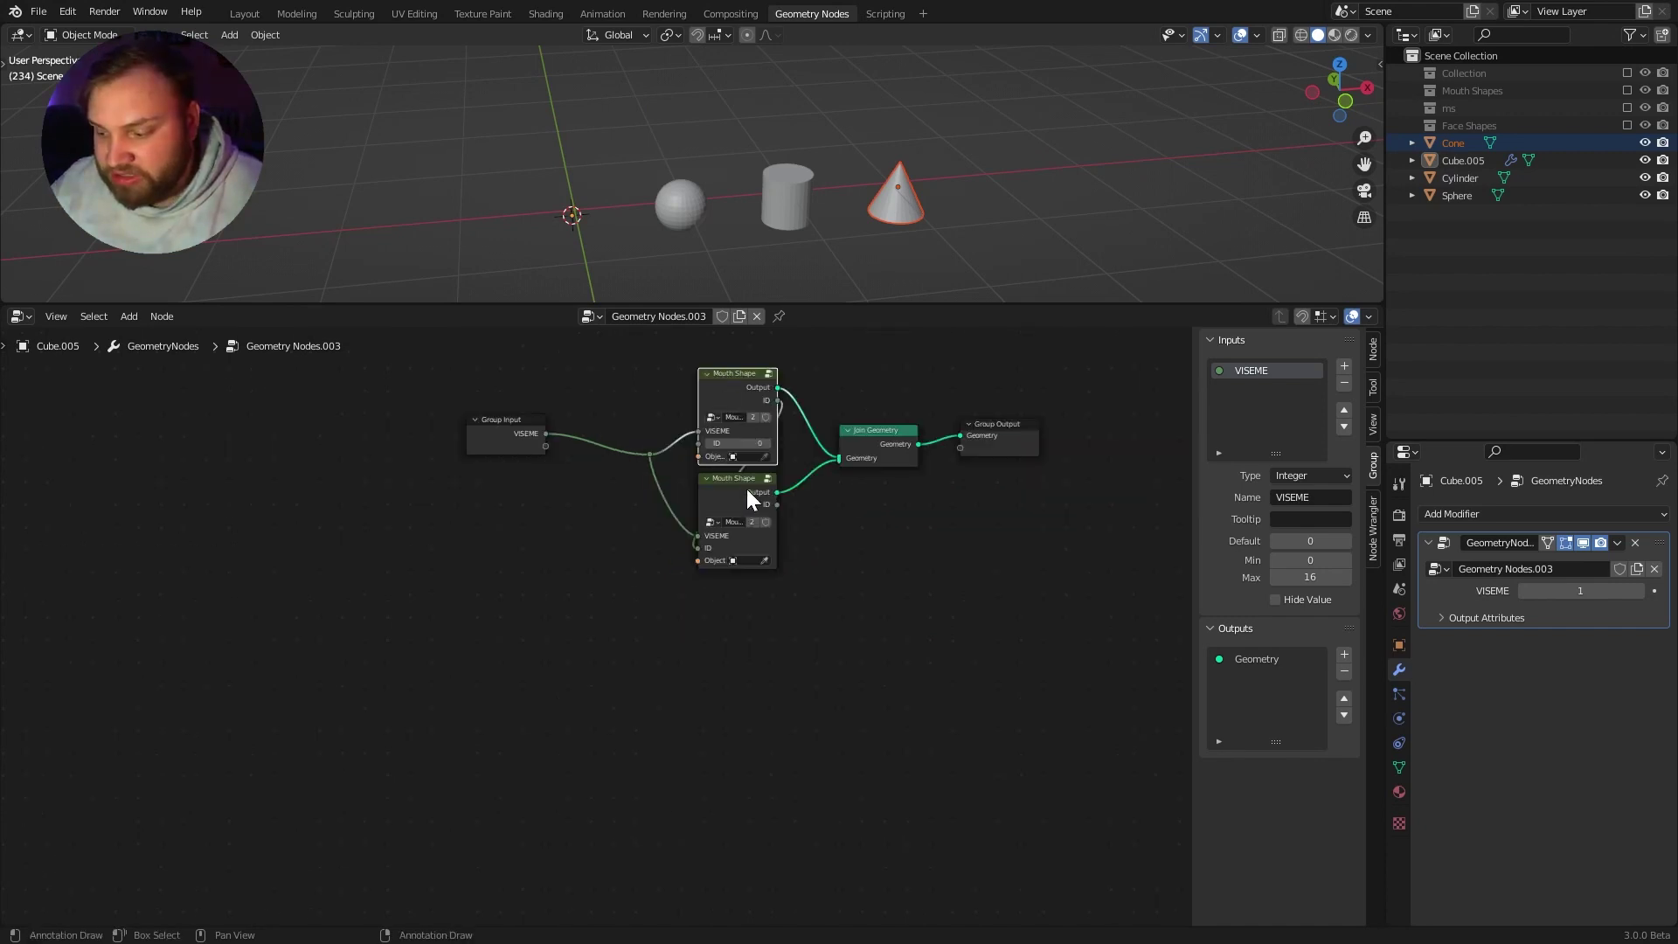
Step: Duplicate the pair of Mouth Shape nodes below the originals and chain the second node's ID output into the third node's ID
click(732, 479)
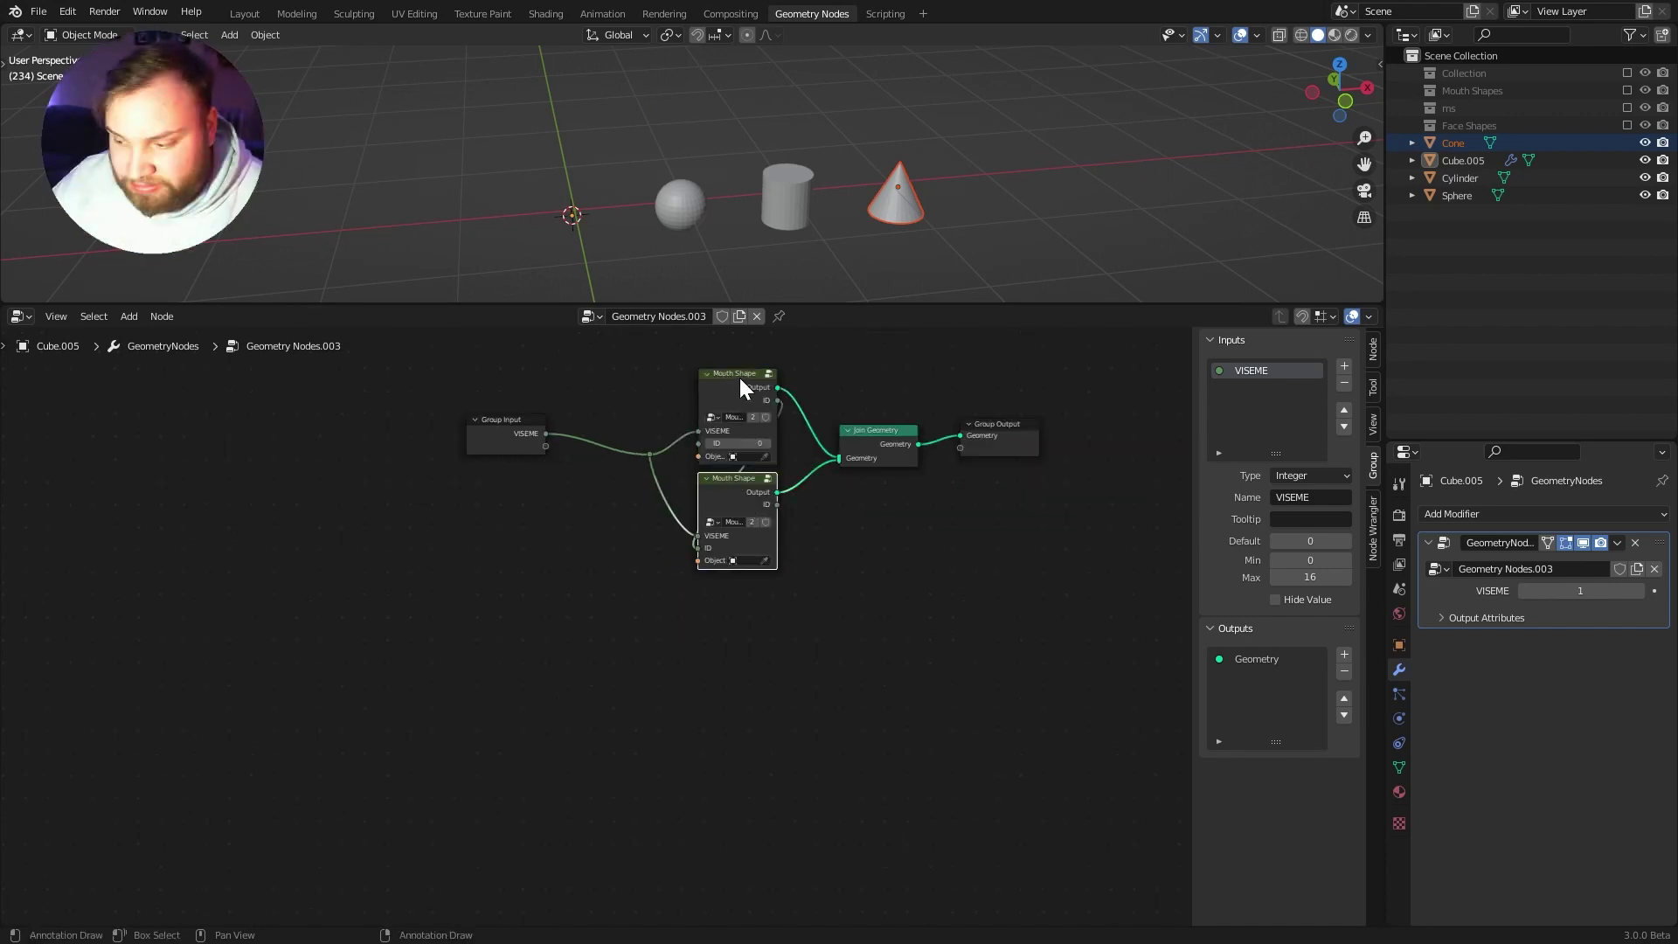
shift+click(741, 379)
key(shift+d)
click(790, 628)
drag(776, 504, 695, 652)
Step: Connect the VISEME reroute to the duplicated Mouth Shape nodes and link their outputs to Join Geometry
middle_drag(656, 457, 677, 423)
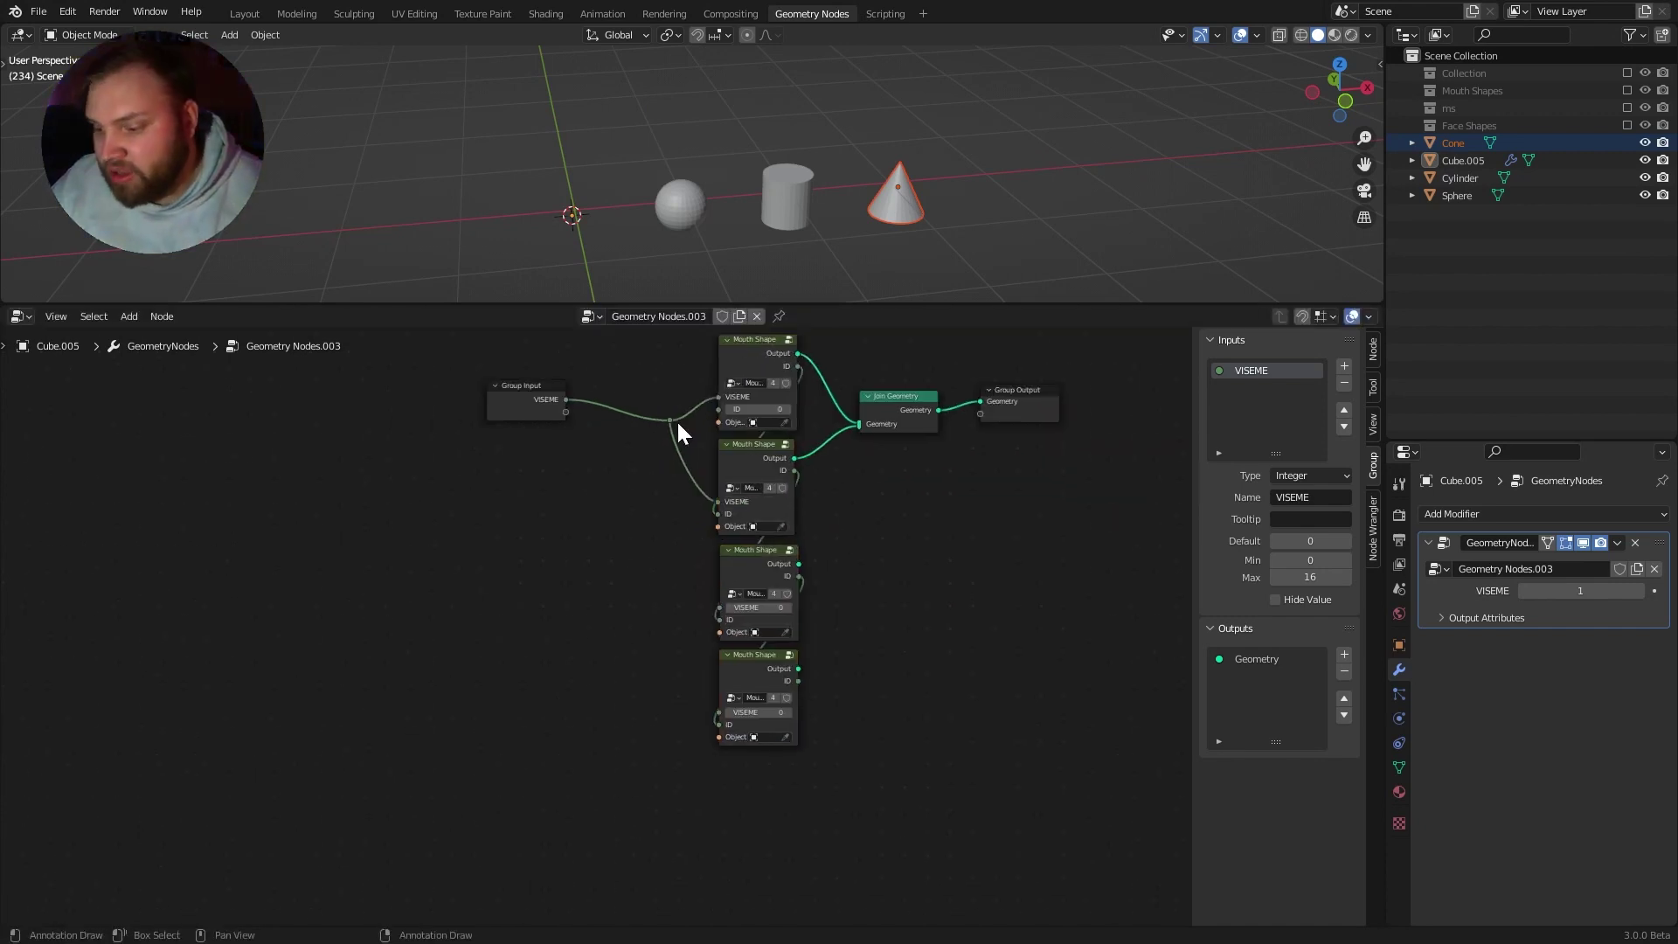
drag(671, 419, 719, 712)
middle_drag(759, 579, 757, 533)
scroll(757, 533, down, 3)
drag(757, 538, 804, 433)
drag(757, 619, 807, 429)
Step: Duplicate the four Mouth Shape nodes with their reroute below the originals, and link the fourth node's ID output to the fifth node's ID
scroll(819, 388, down, 1)
drag(637, 382, 878, 705)
key(g)
drag(682, 397, 835, 753)
key(shift+d)
click(793, 698)
middle_drag(794, 698, 842, 548)
drag(839, 538, 784, 655)
scroll(850, 626, down, 3)
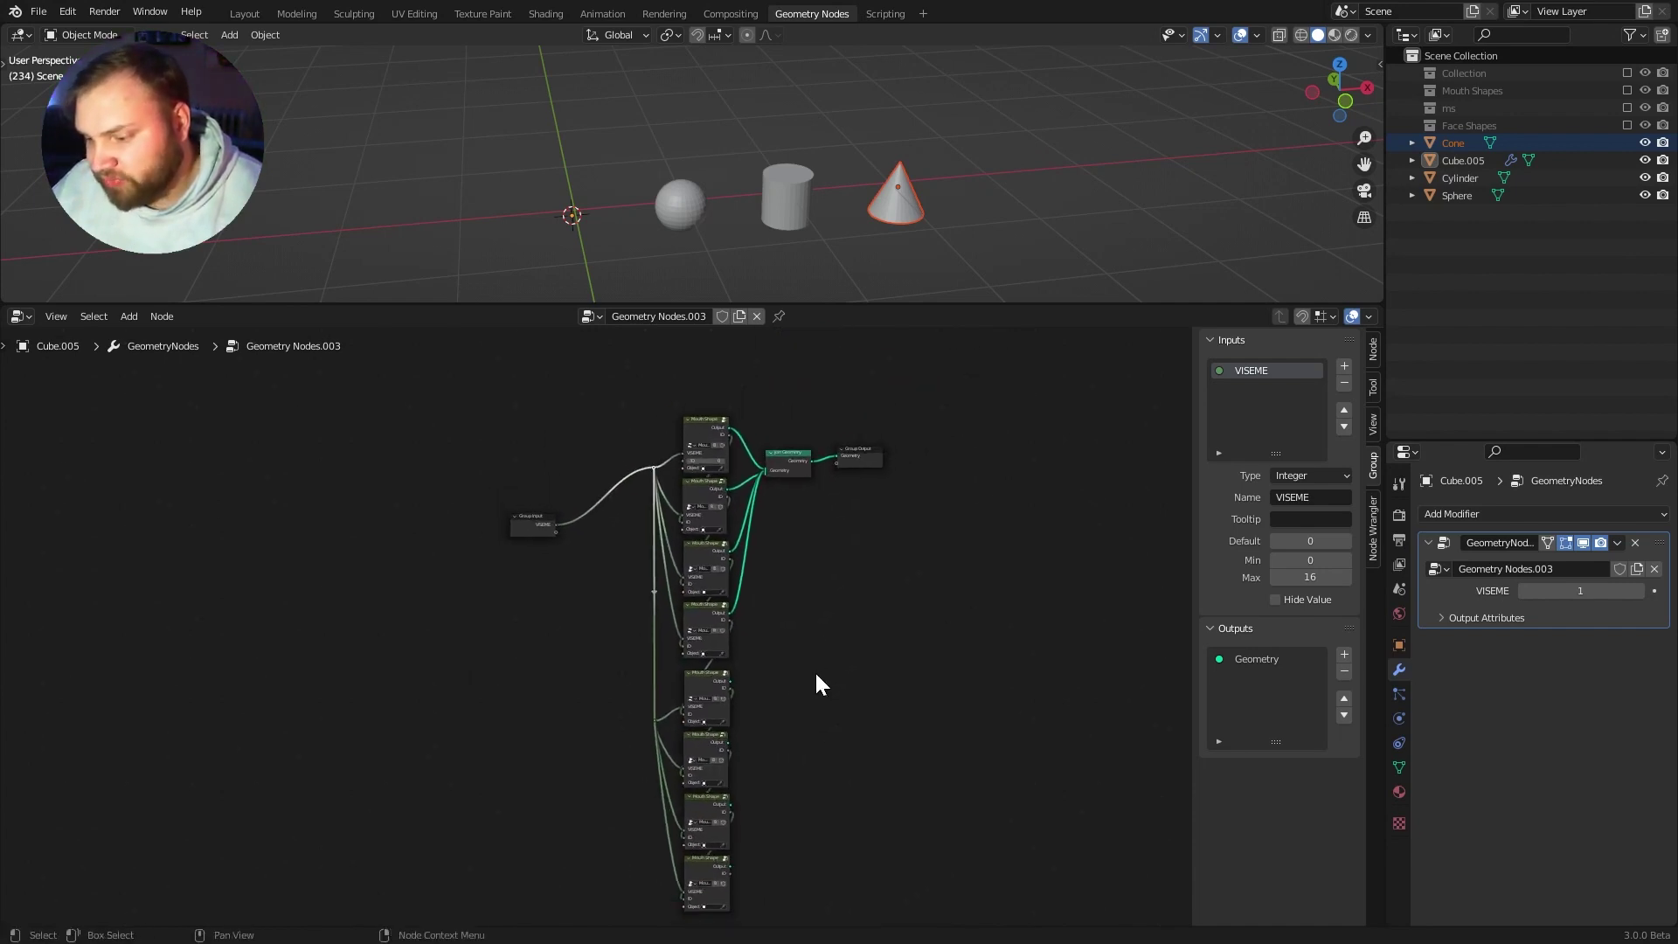
Step: Connect the Mouth Shape nodes' Object inputs to the Group Input, each through its own new Object socket
ctrl+middle_drag(697, 551, 700, 597)
ctrl+middle_drag(718, 585, 622, 588)
drag(731, 482, 418, 640)
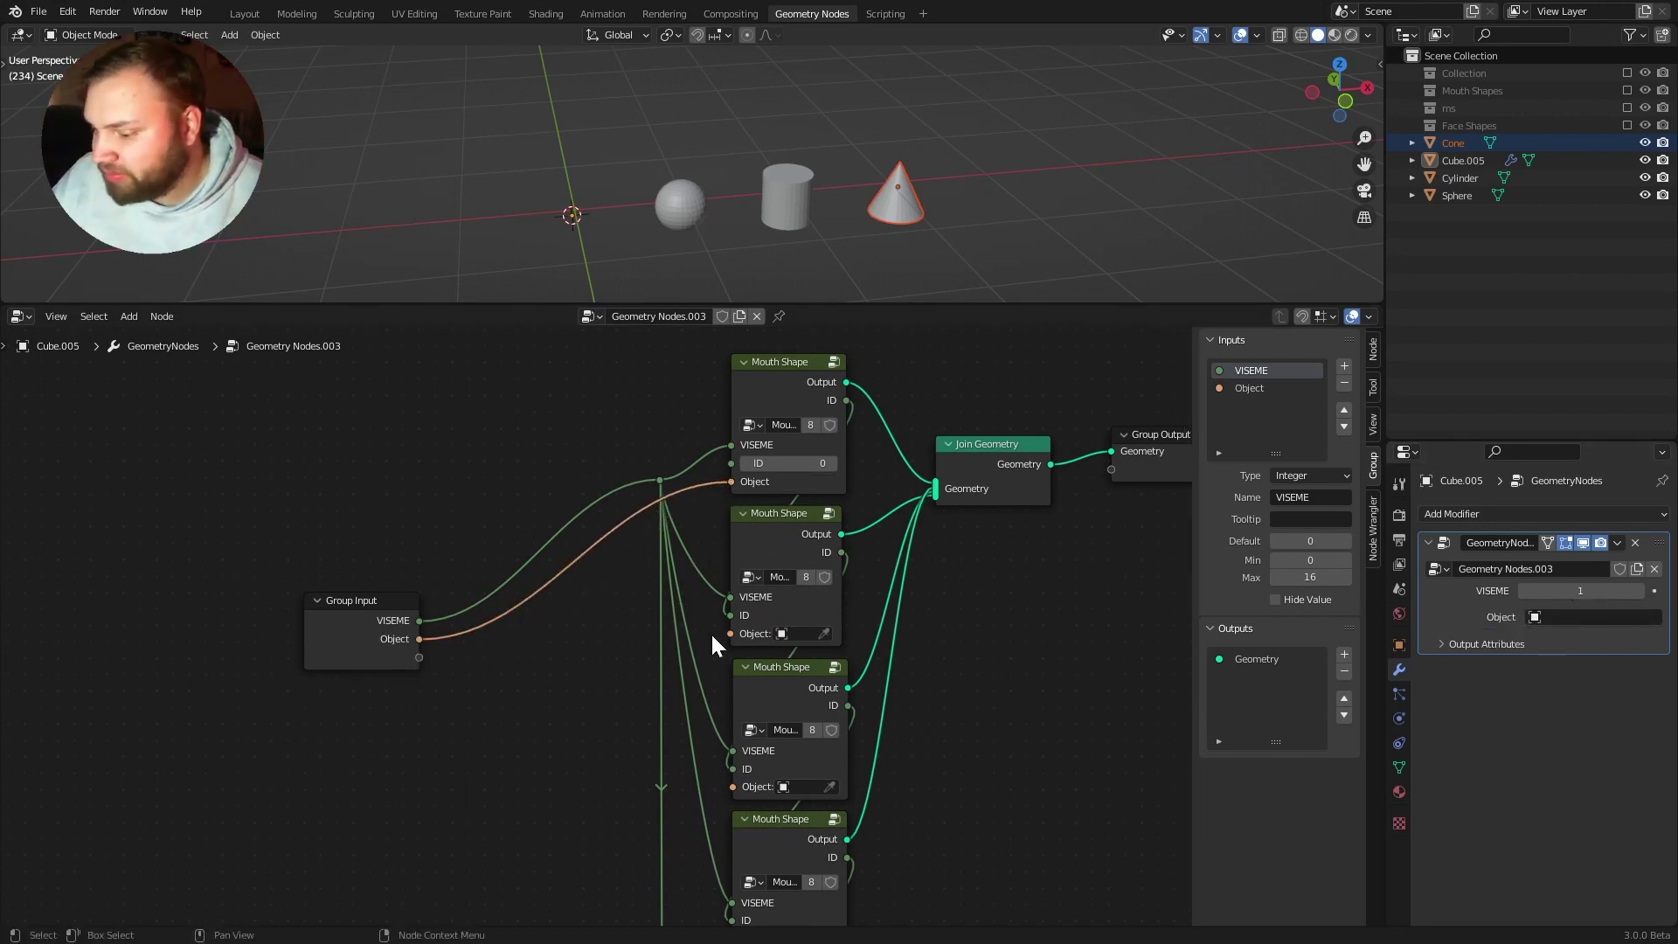
drag(731, 634, 419, 657)
drag(733, 787, 419, 675)
middle_drag(697, 695, 747, 521)
drag(783, 765, 450, 521)
middle_drag(893, 720, 968, 679)
drag(860, 821, 546, 425)
Step: Duplicate a separate Mouth Shape node into a column of three and chain each ID output into the next node's ID input
scroll(591, 524, down, 3)
middle_drag(761, 761, 836, 788)
drag(836, 789, 787, 734)
key(shift+d)
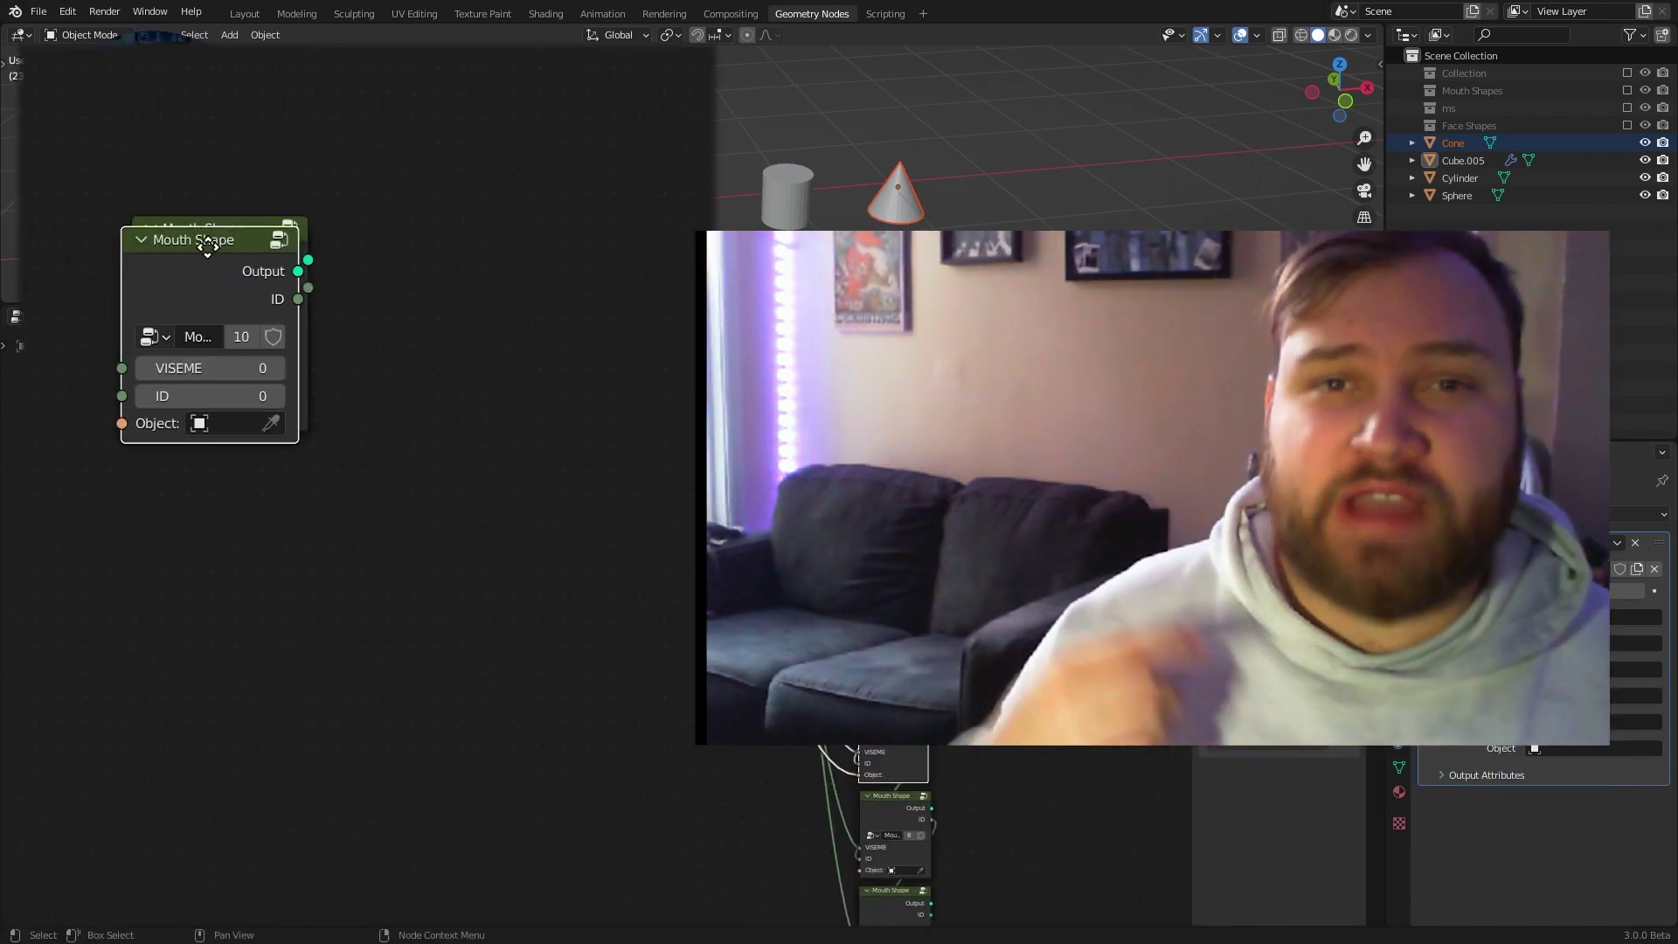
click(229, 451)
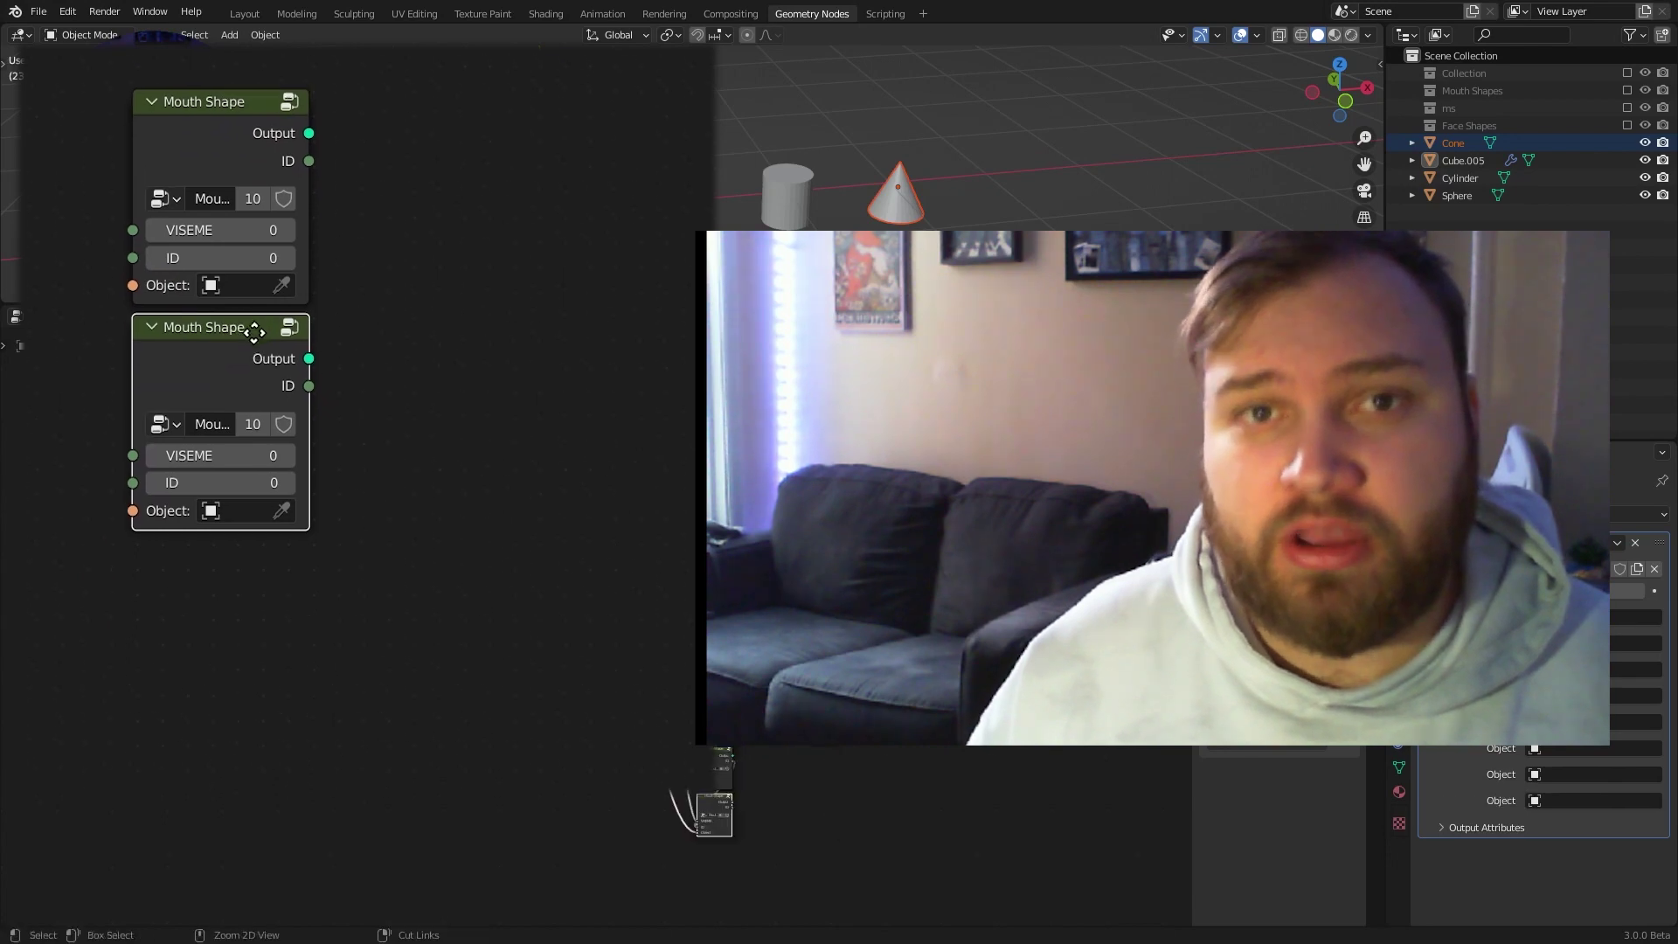
key(shift+d)
click(256, 535)
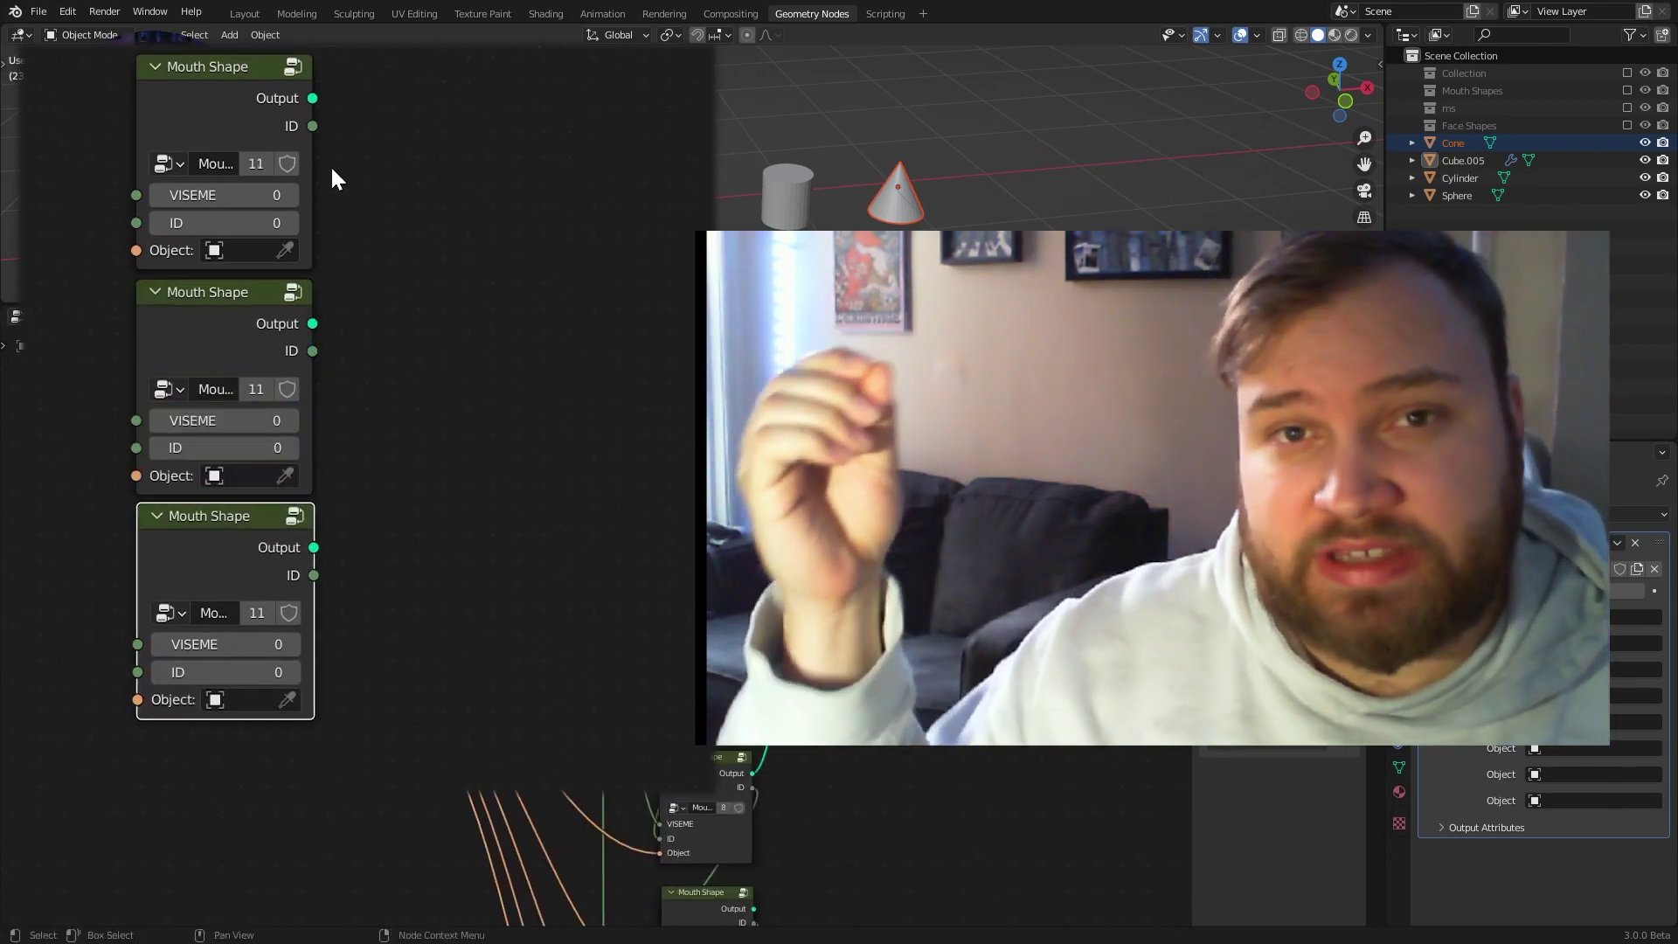
drag(313, 152, 129, 475)
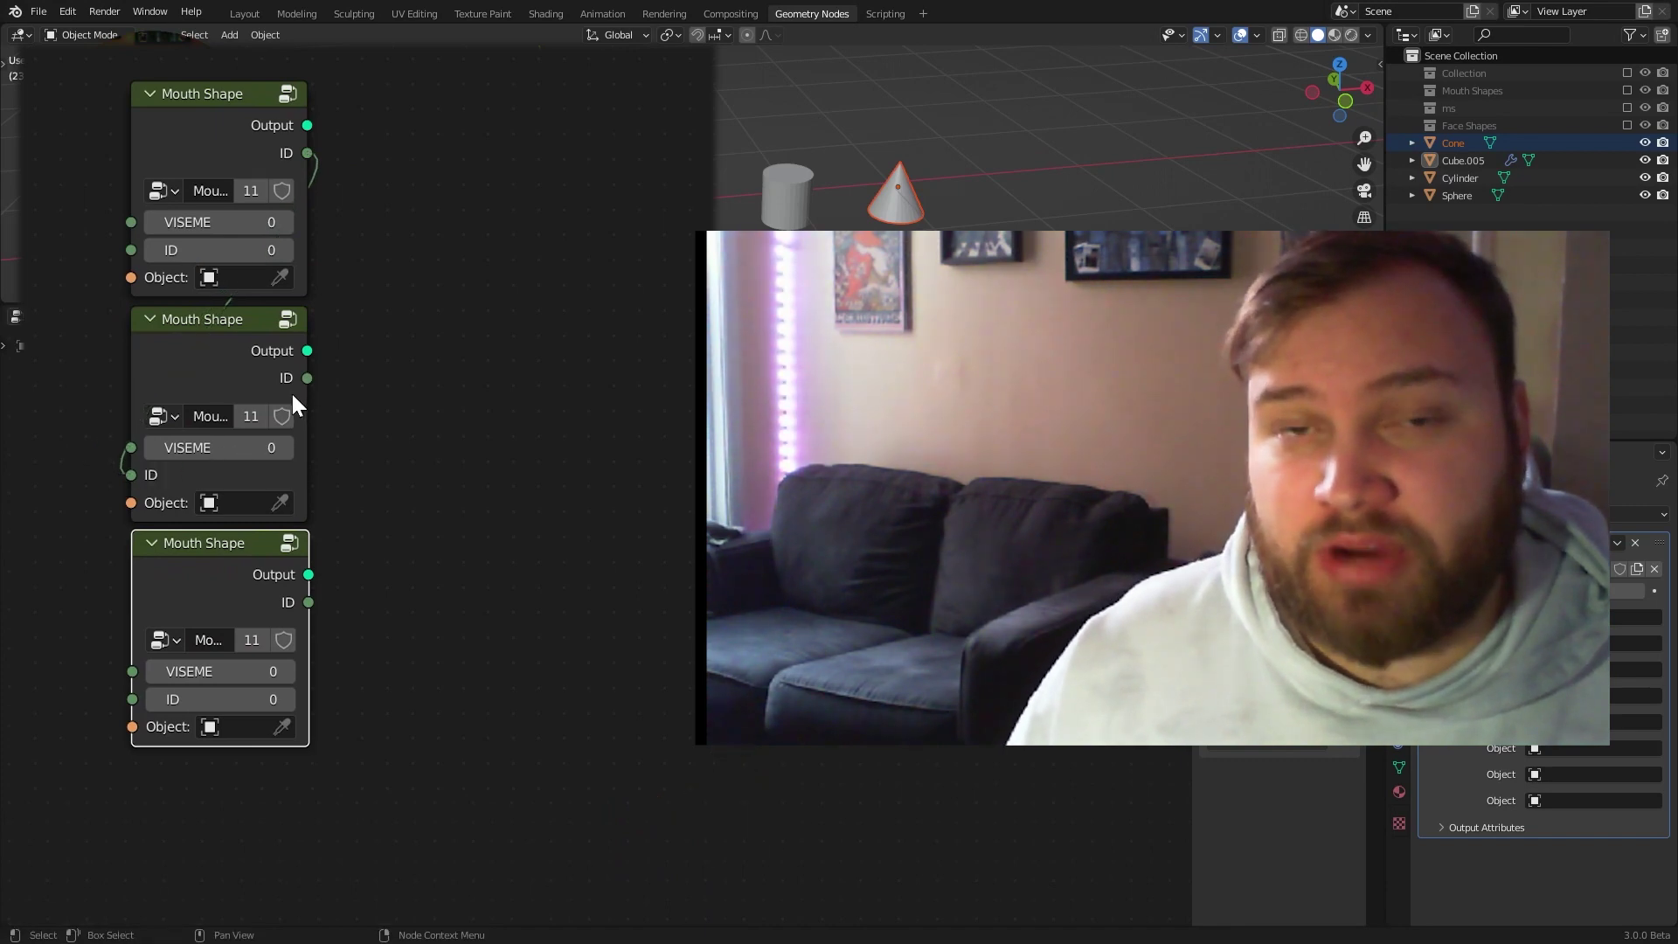
drag(311, 376, 128, 696)
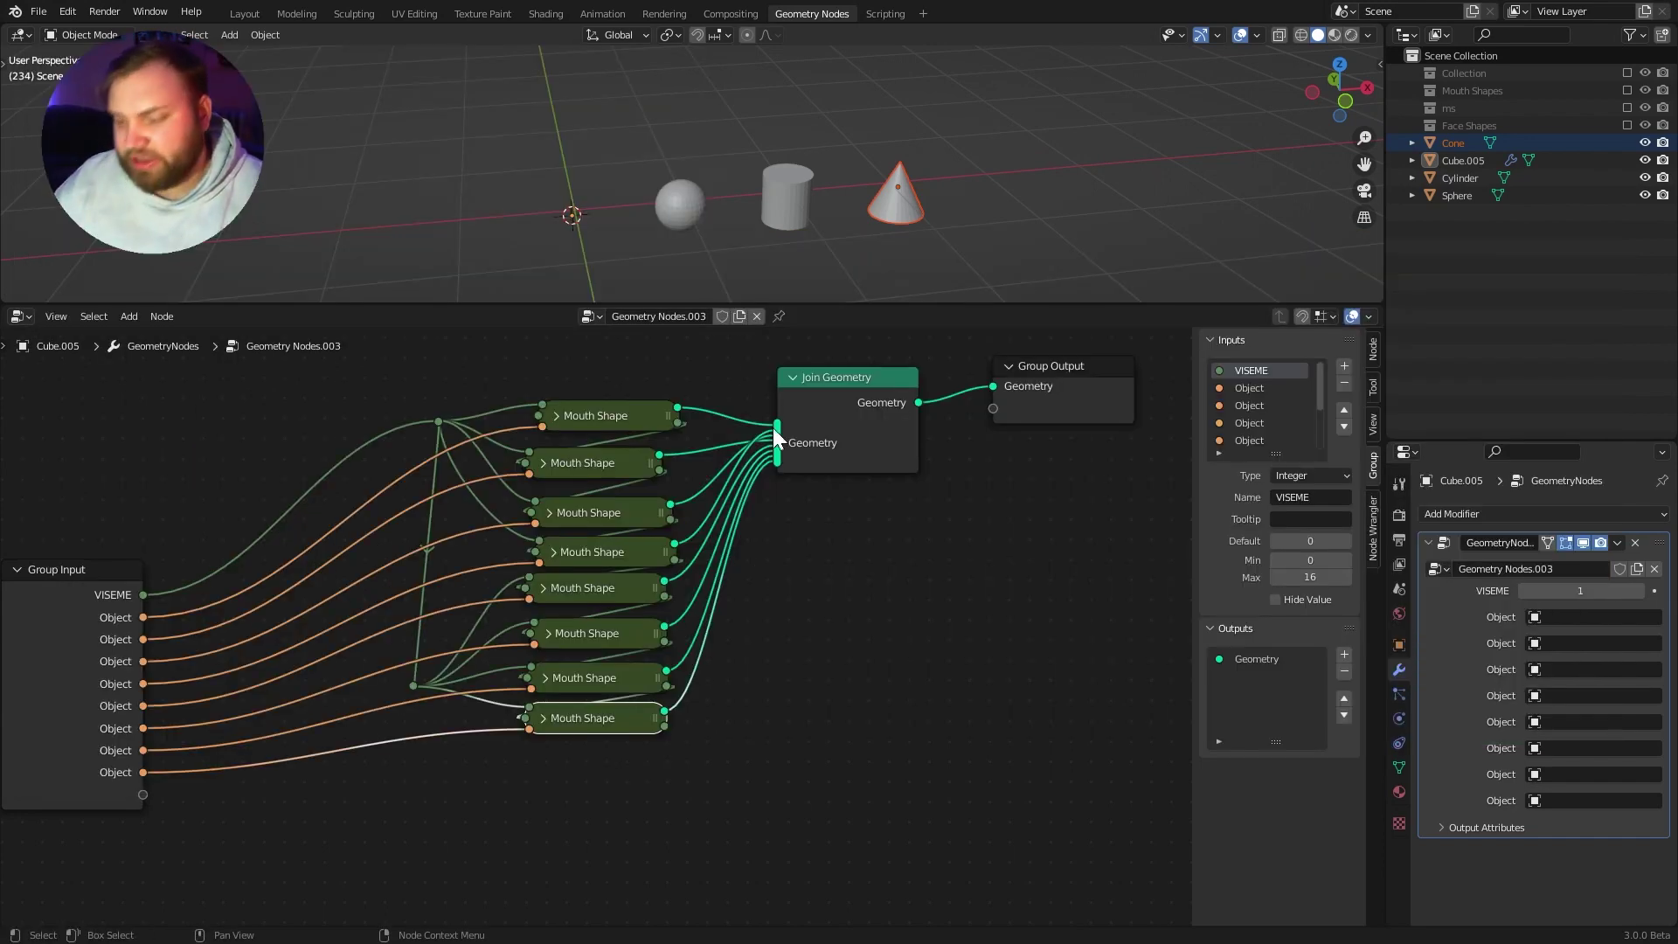
Step: Return the Geometry Nodes modifier's VISEME to 0
scroll(845, 579, down, 2)
middle_drag(840, 627, 846, 637)
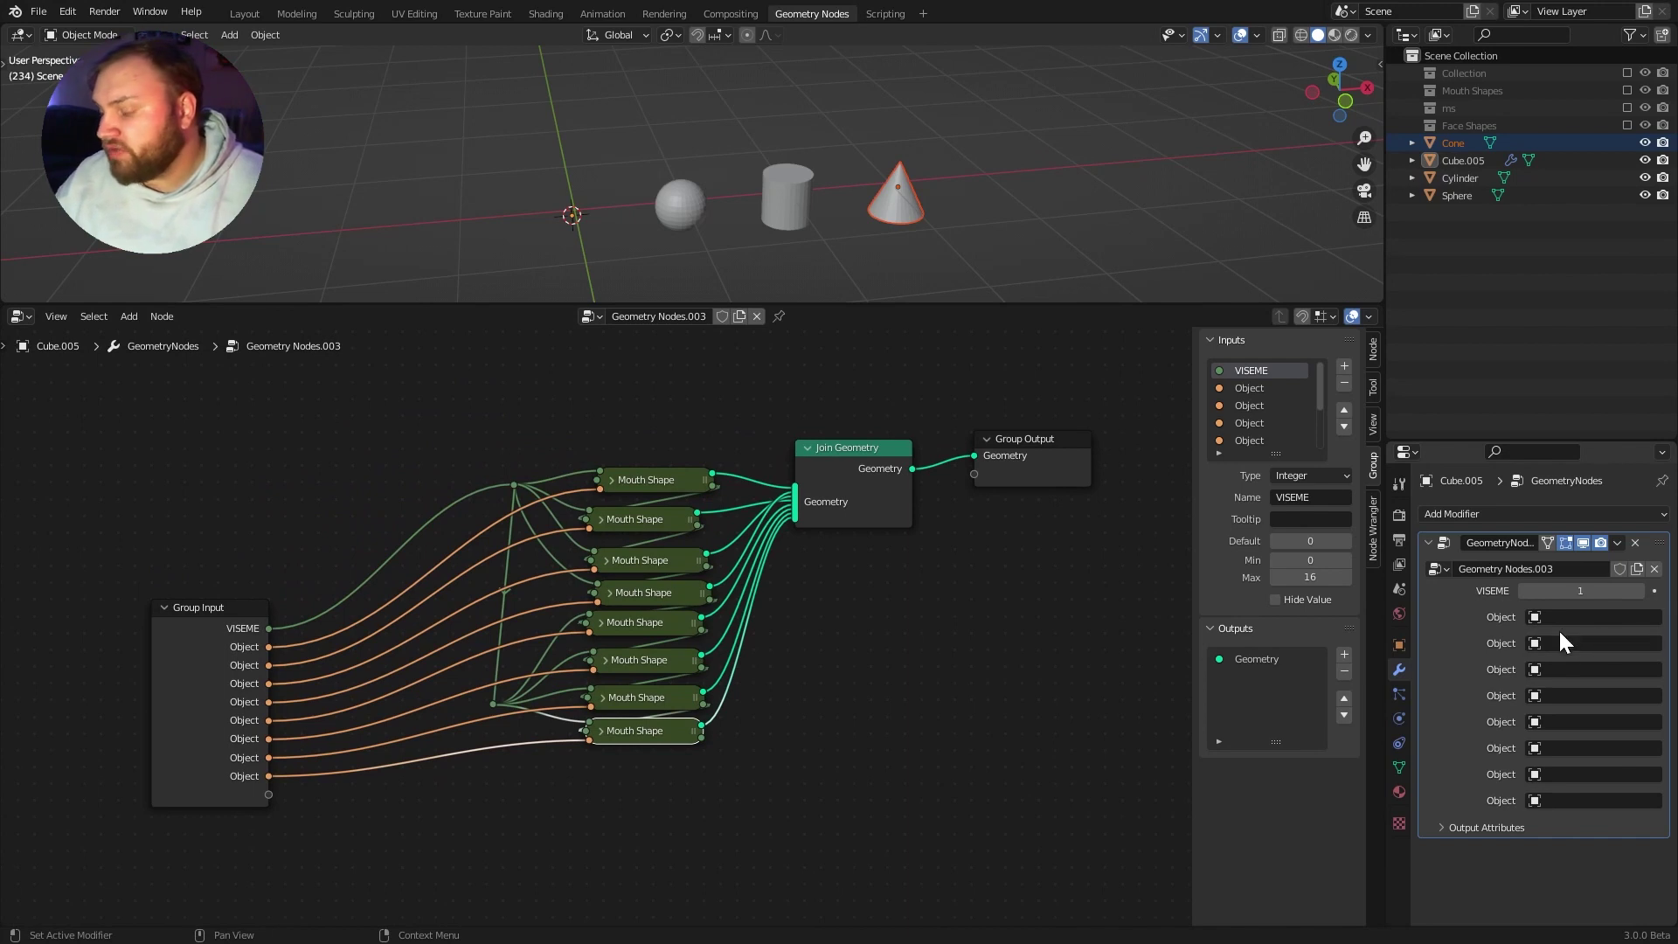
drag(1596, 599, 1580, 600)
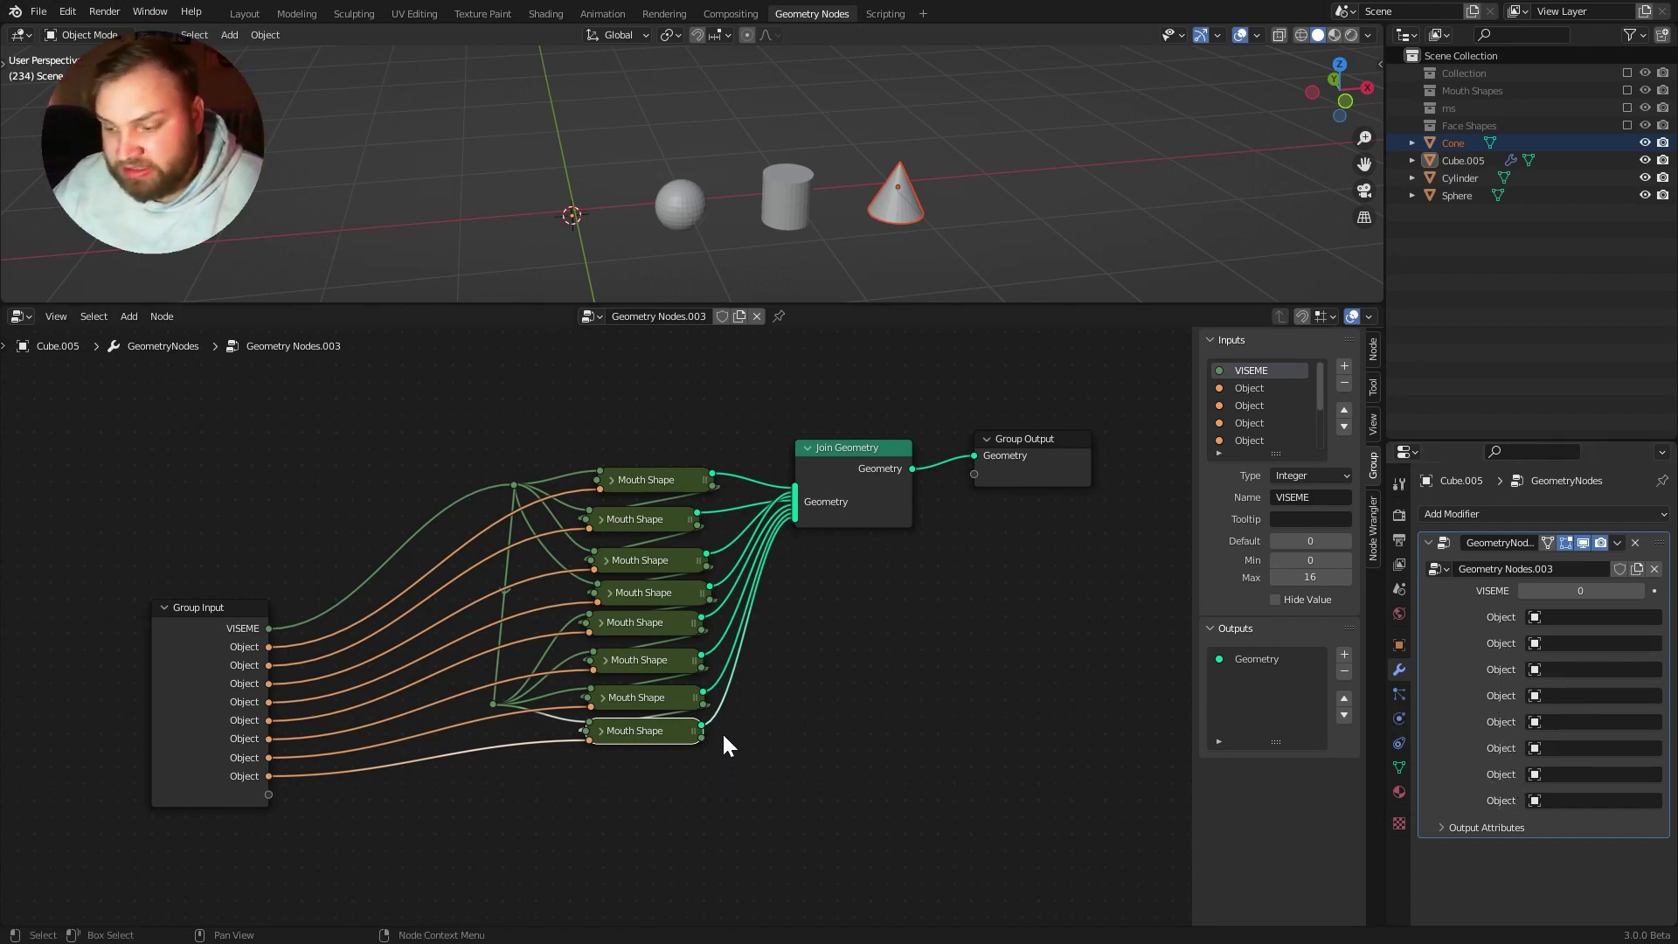
Step: Rename the group's first Object input to Neutral 0
middle_drag(722, 745, 757, 731)
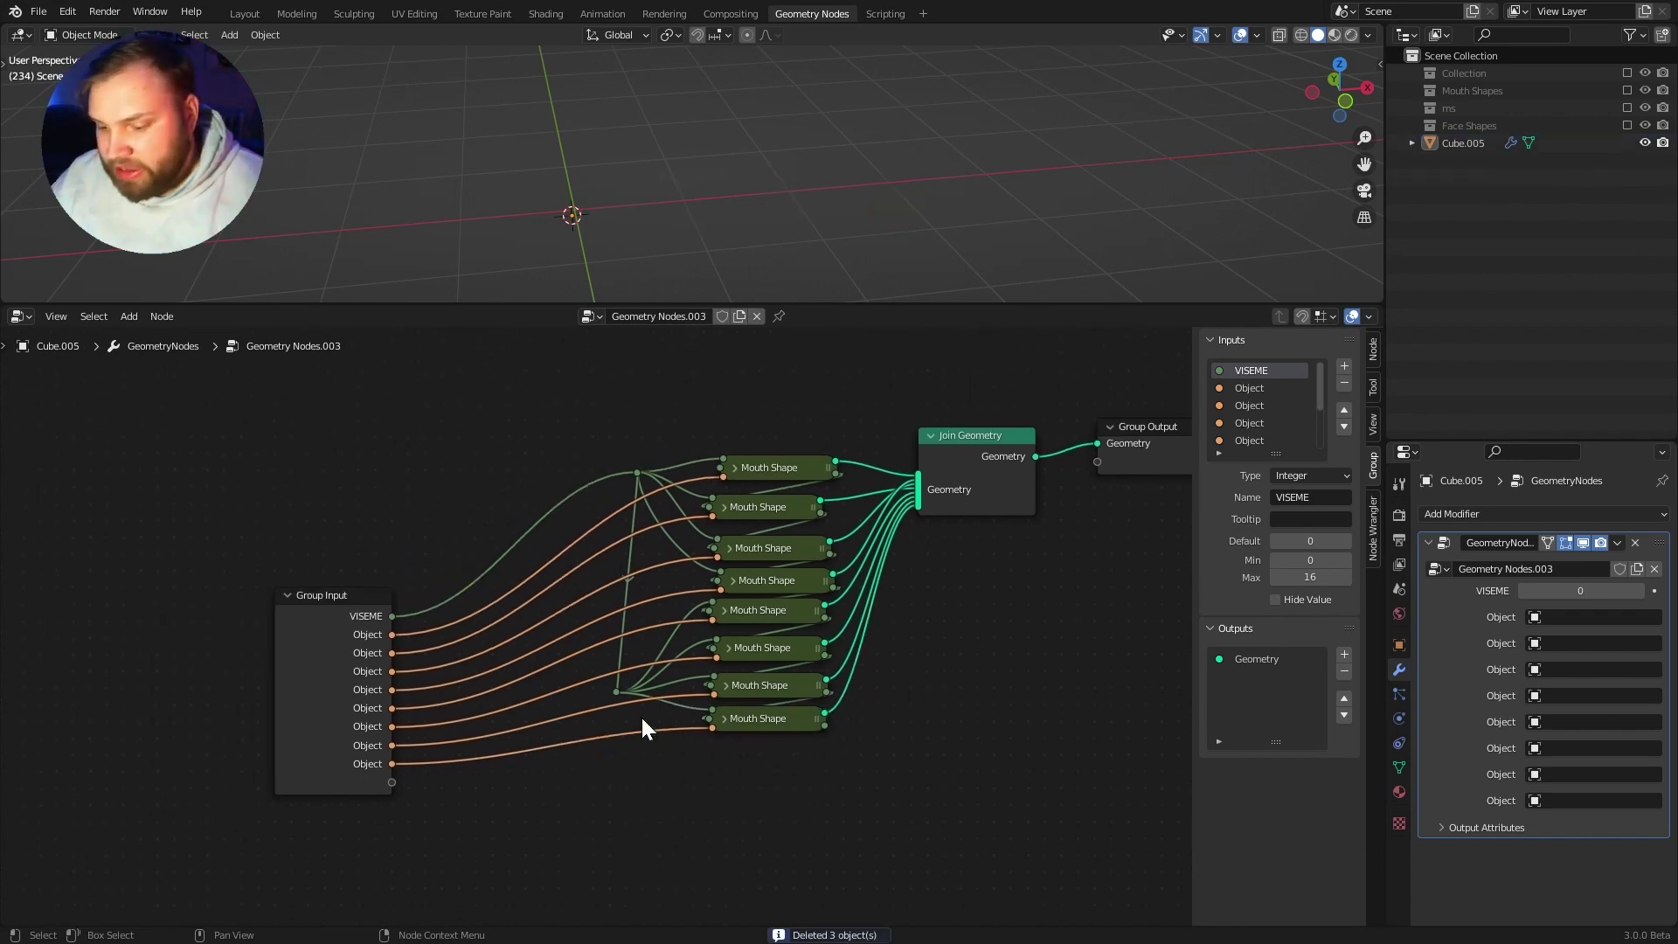
click(384, 679)
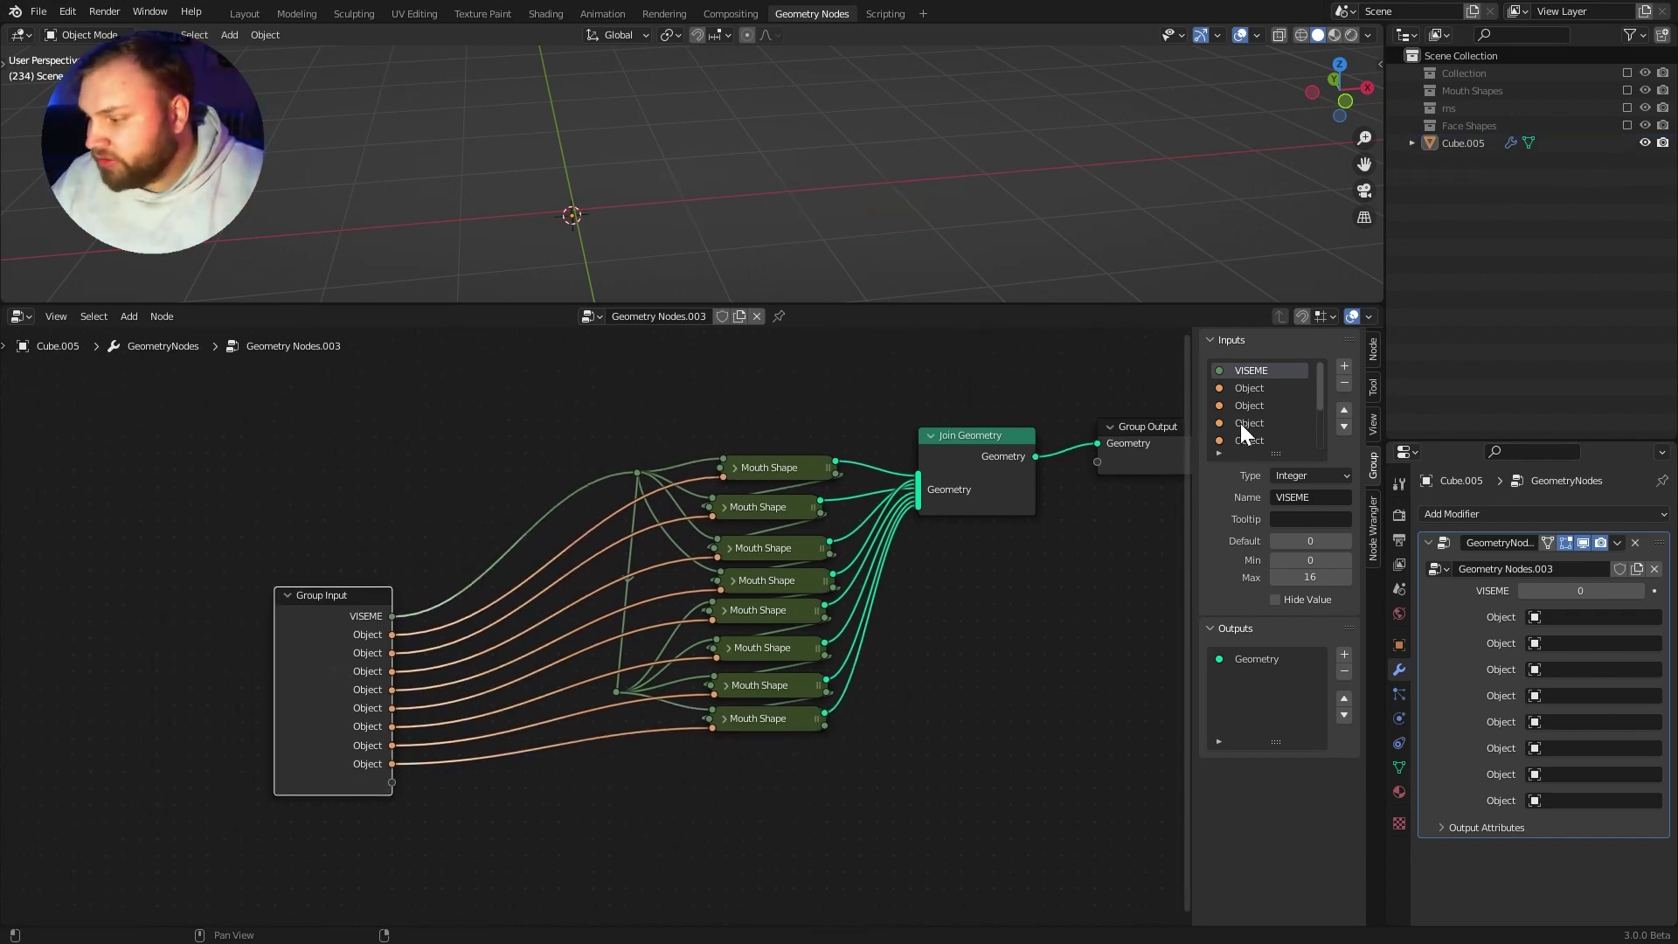
click(1259, 389)
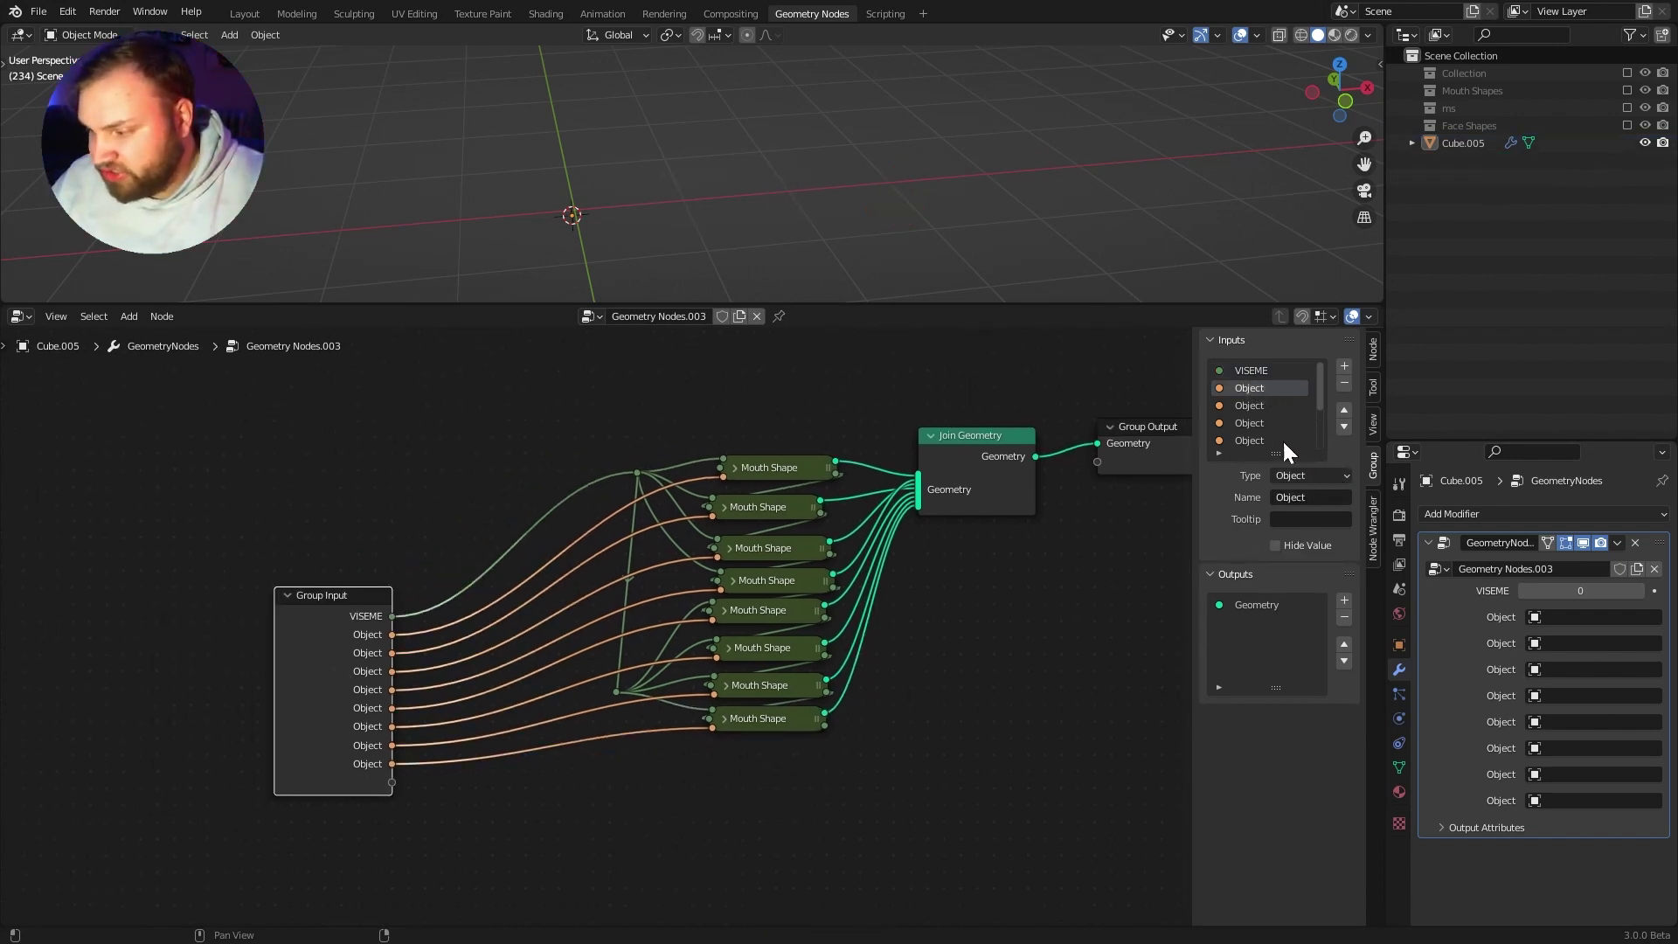
text(Neutral 0)
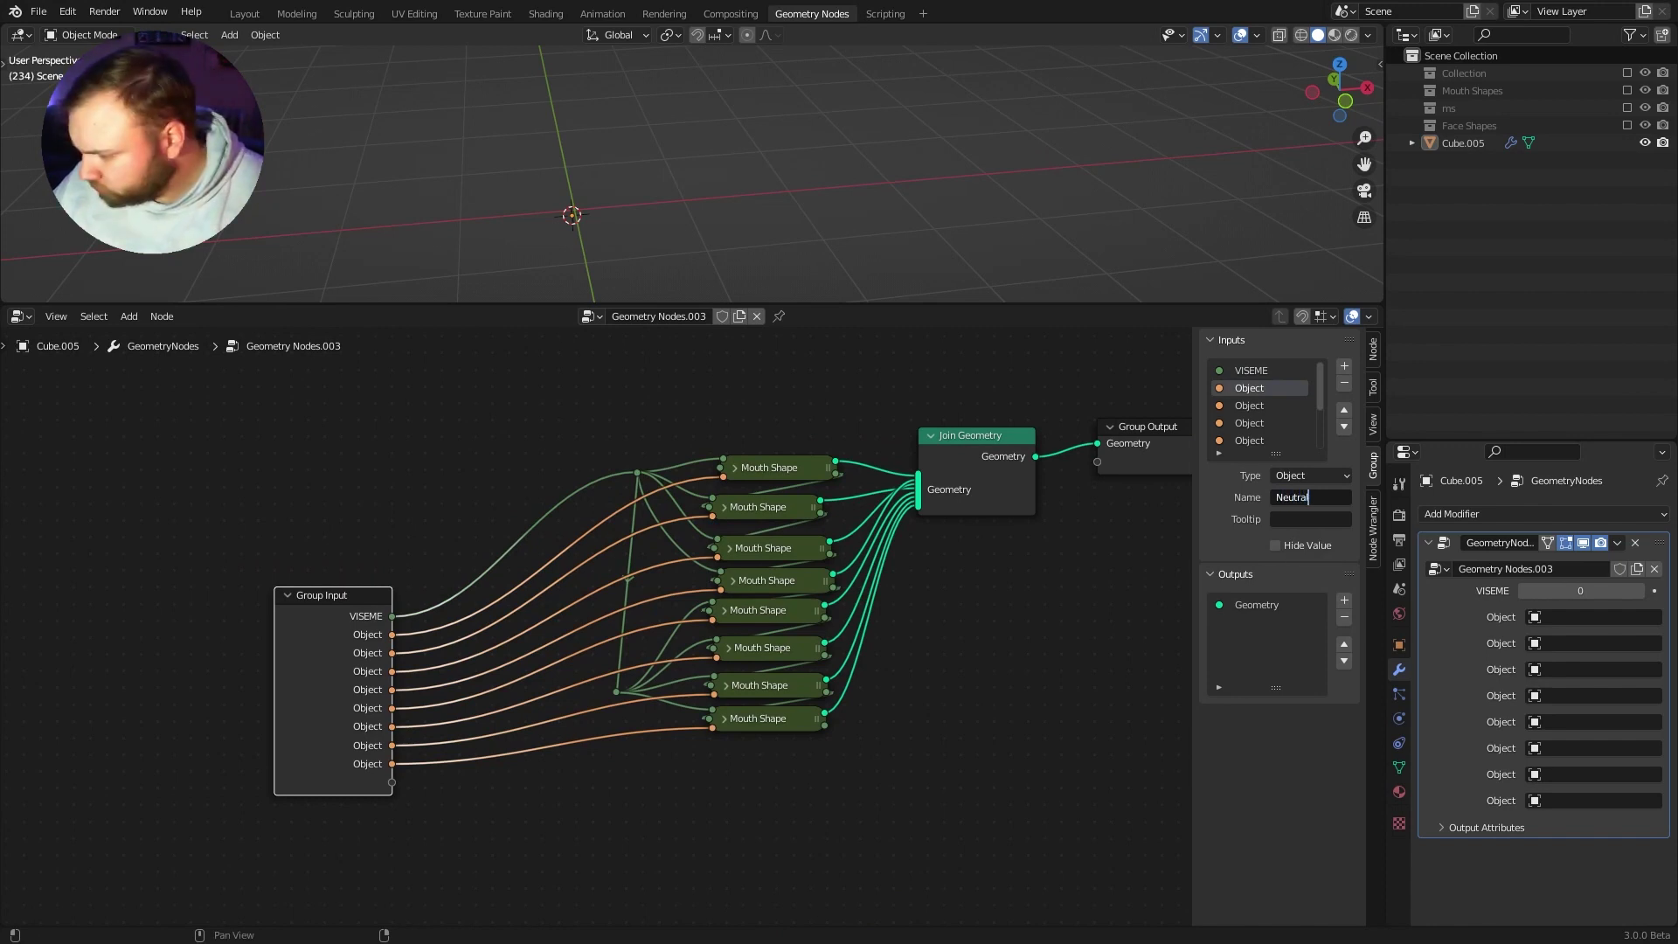
key(Return)
Step: Rename the group's second Object input to A 1 and select the third Object input
click(1252, 406)
click(1303, 497)
text(A 1)
key(Return)
click(1250, 423)
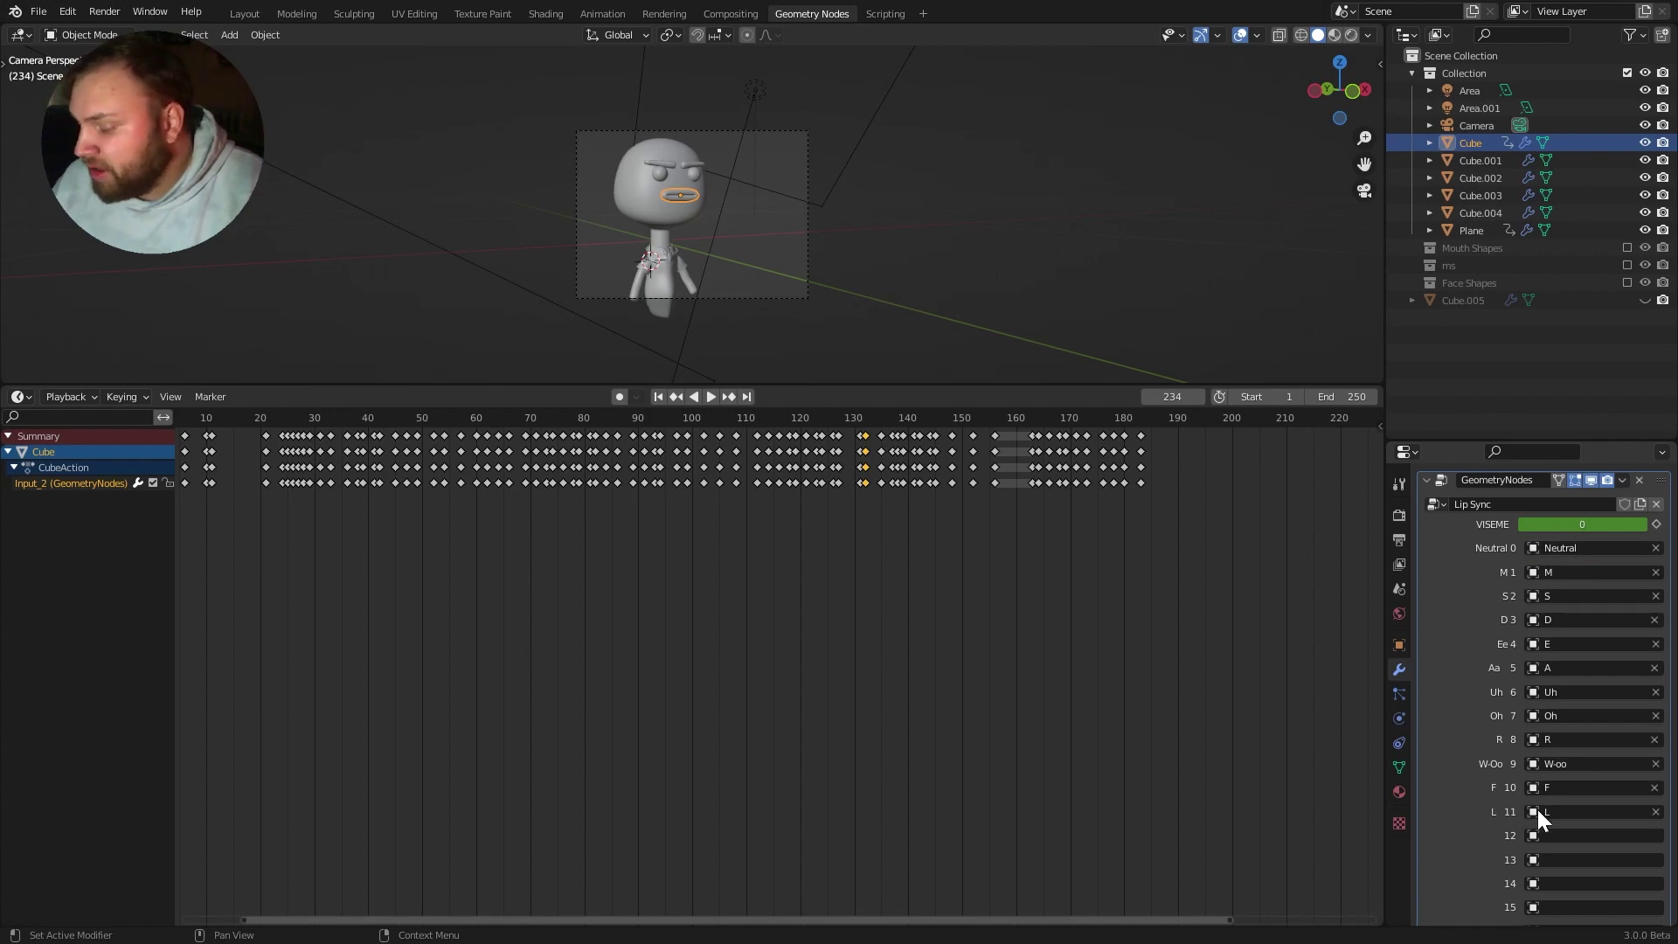
Step: Review the numbered mouth shape slots in the character's finished Lip Sync modifier
scroll(1536, 818, down, 4)
scroll(1551, 748, up, 4)
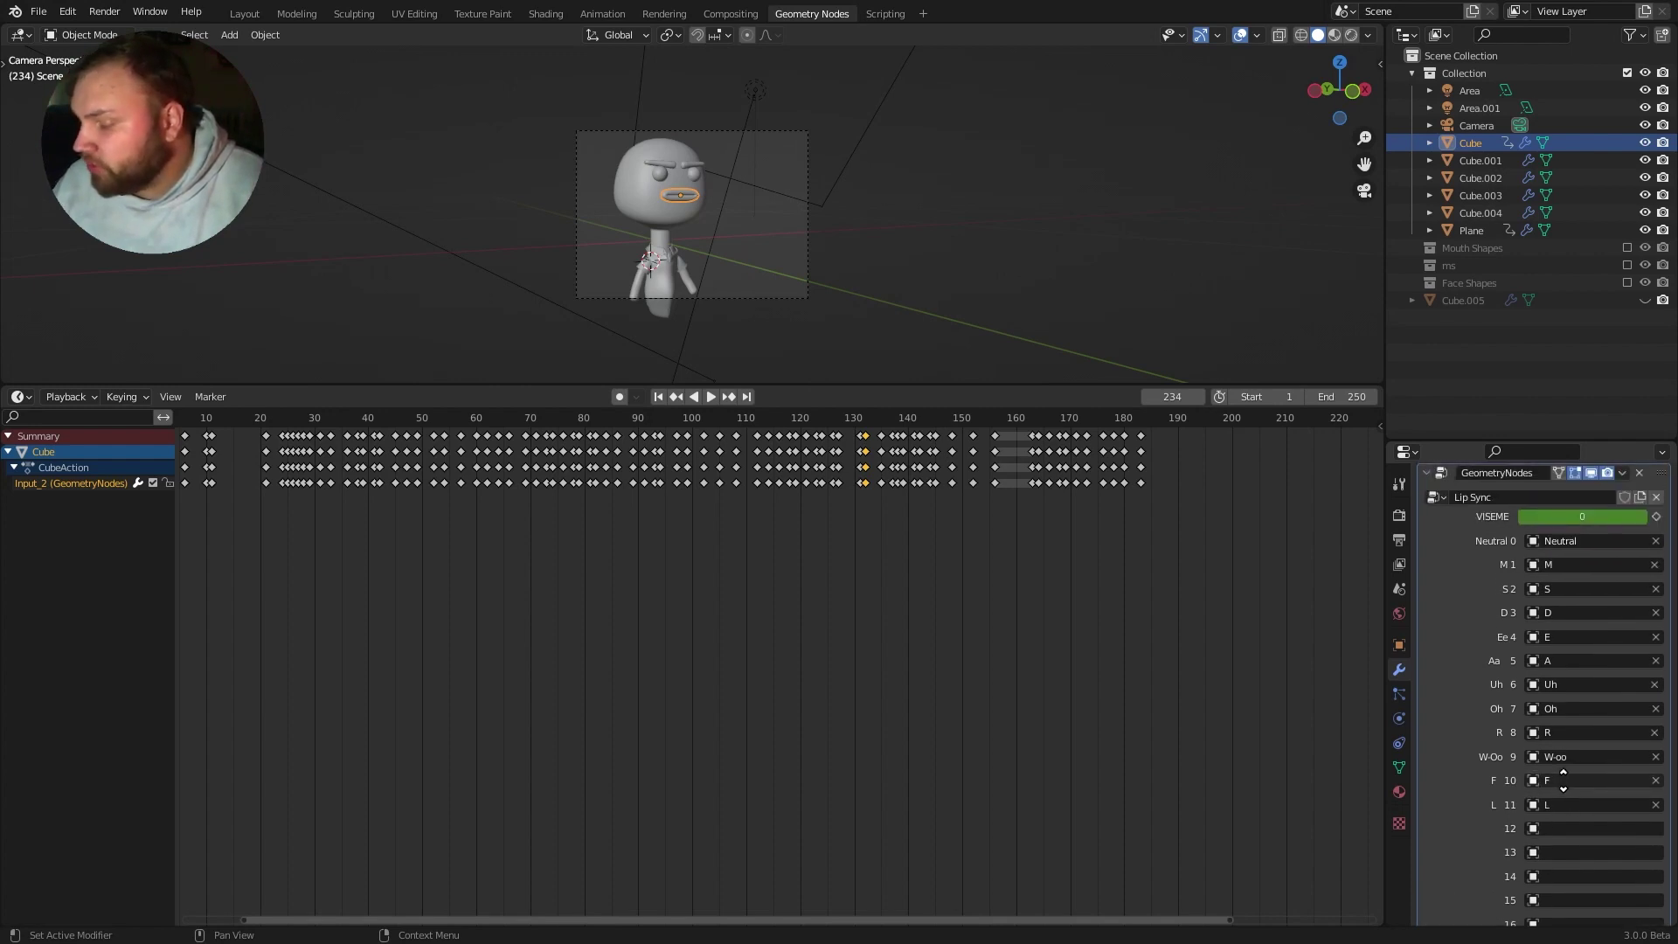
scroll(1584, 595, down, 1)
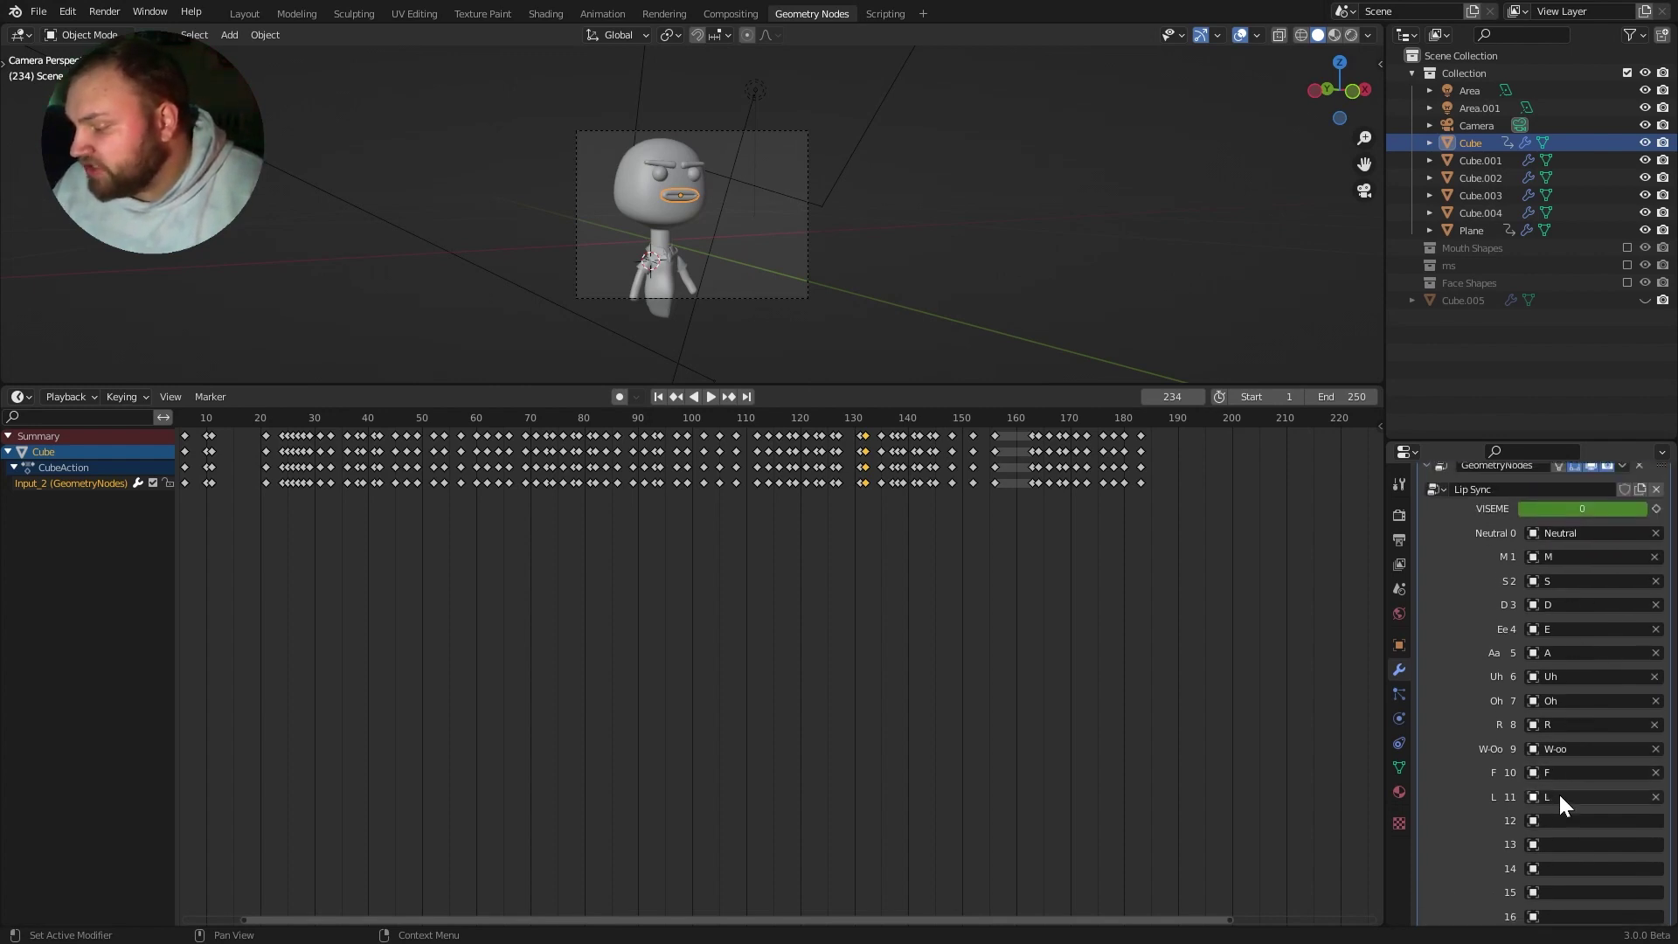
Step: Try VISEME 12 in the finished Lip Sync modifier to test an unassigned mouth shape slot
scroll(1556, 820, down, 2)
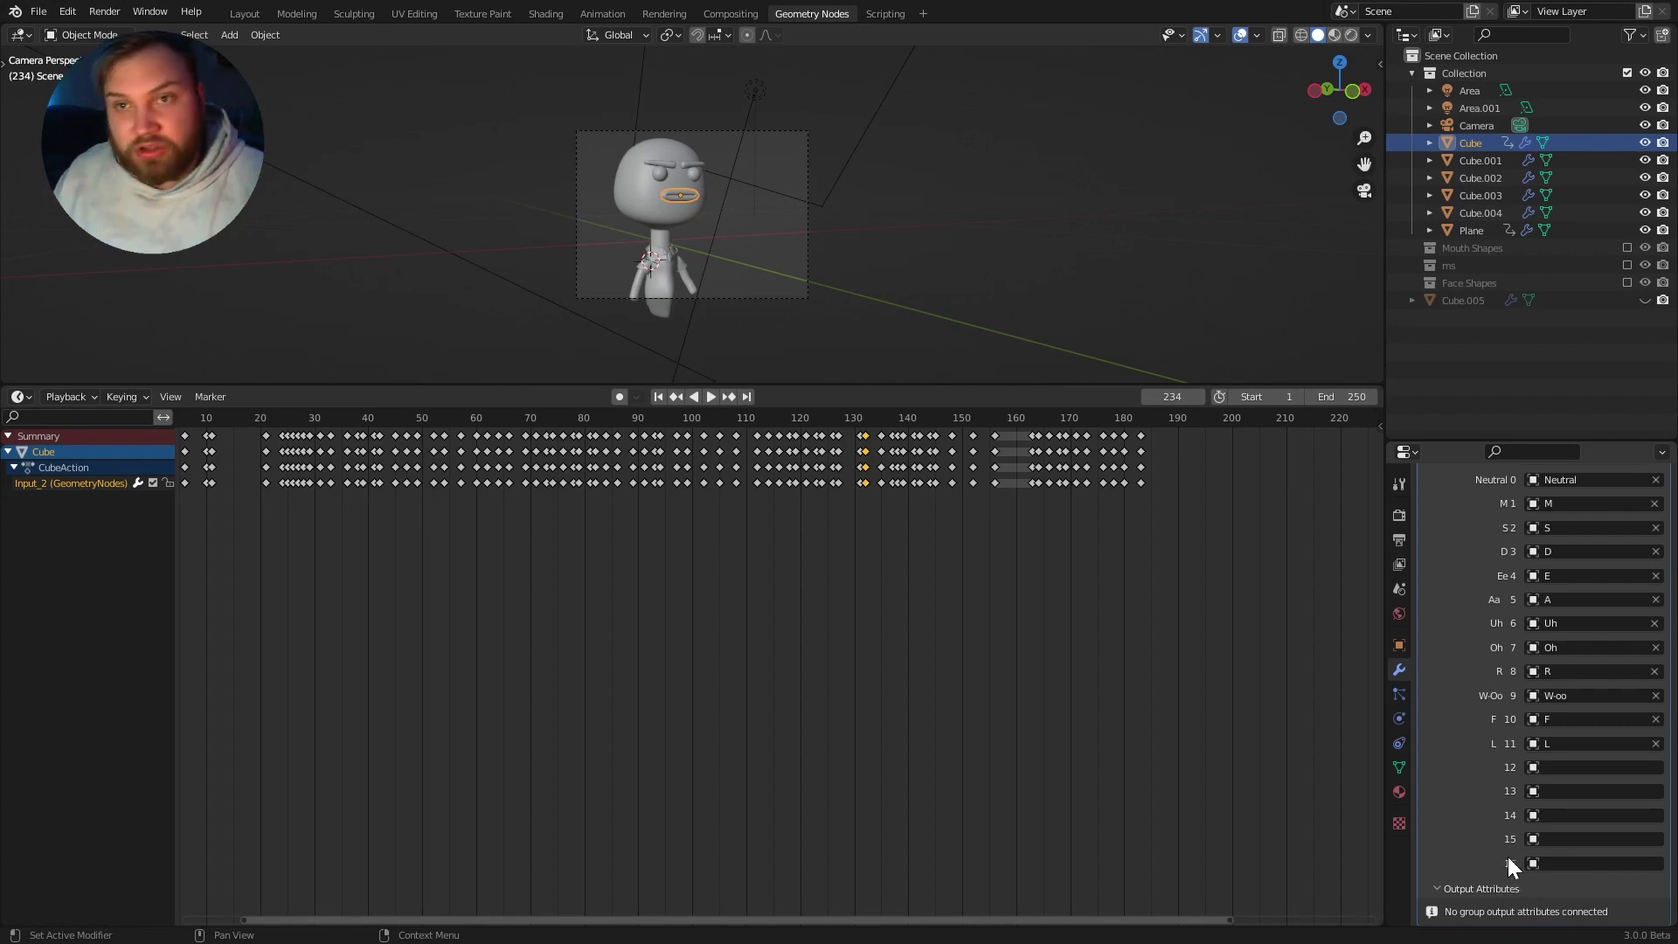
scroll(1566, 805, up, 2)
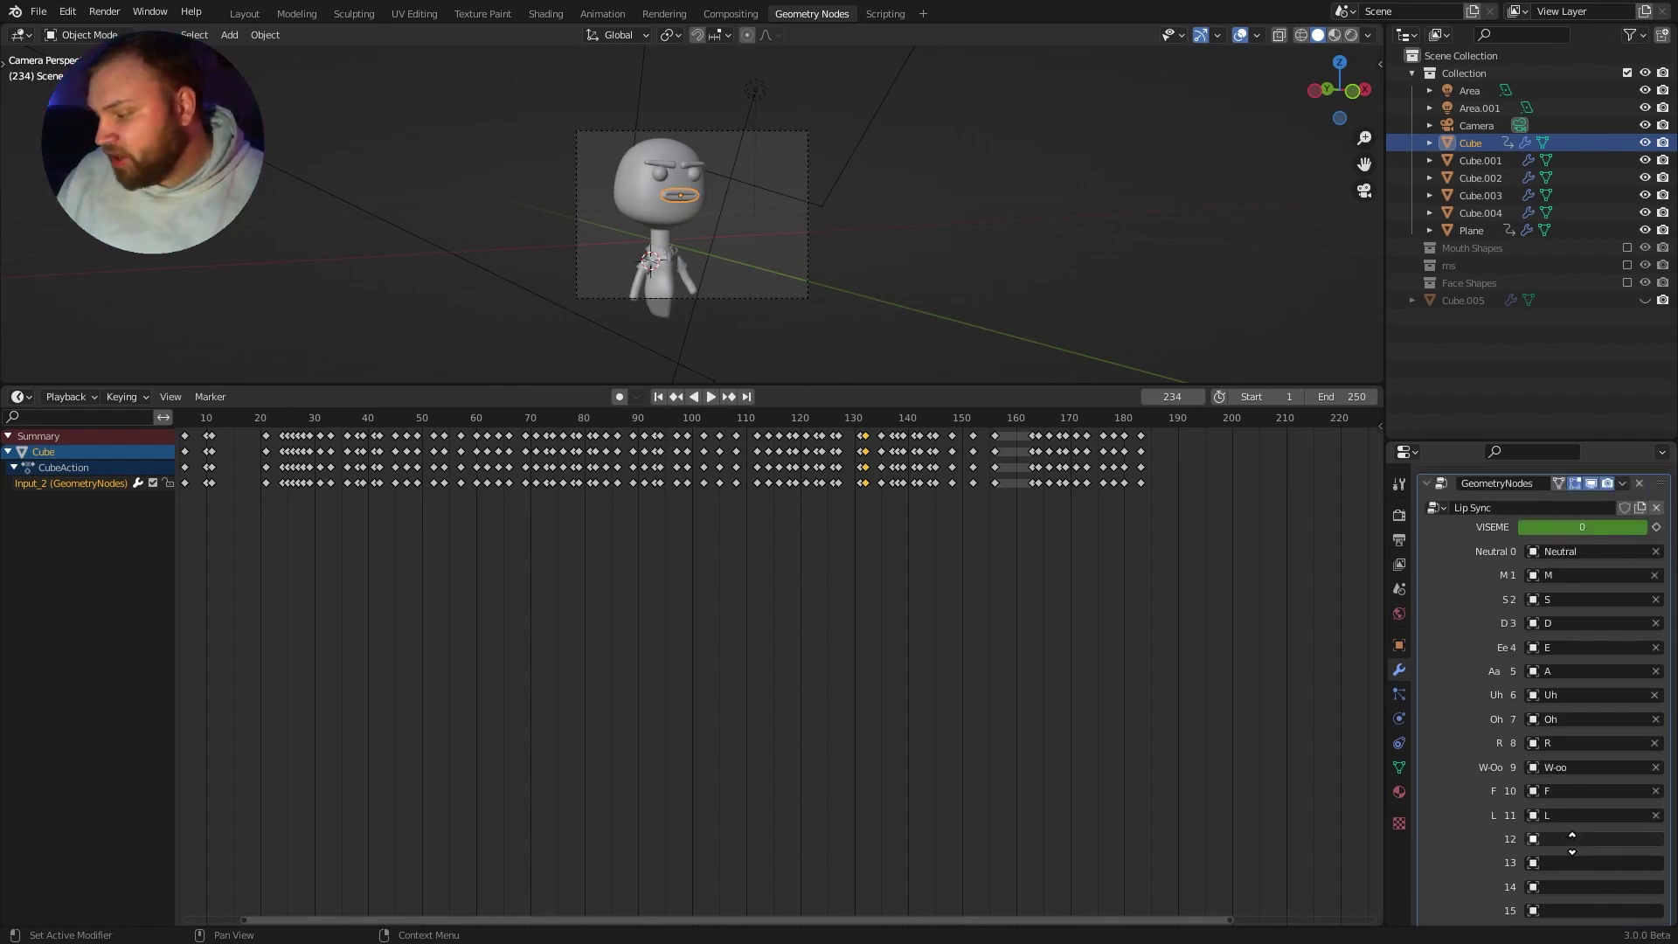
scroll(1594, 704, down, 1)
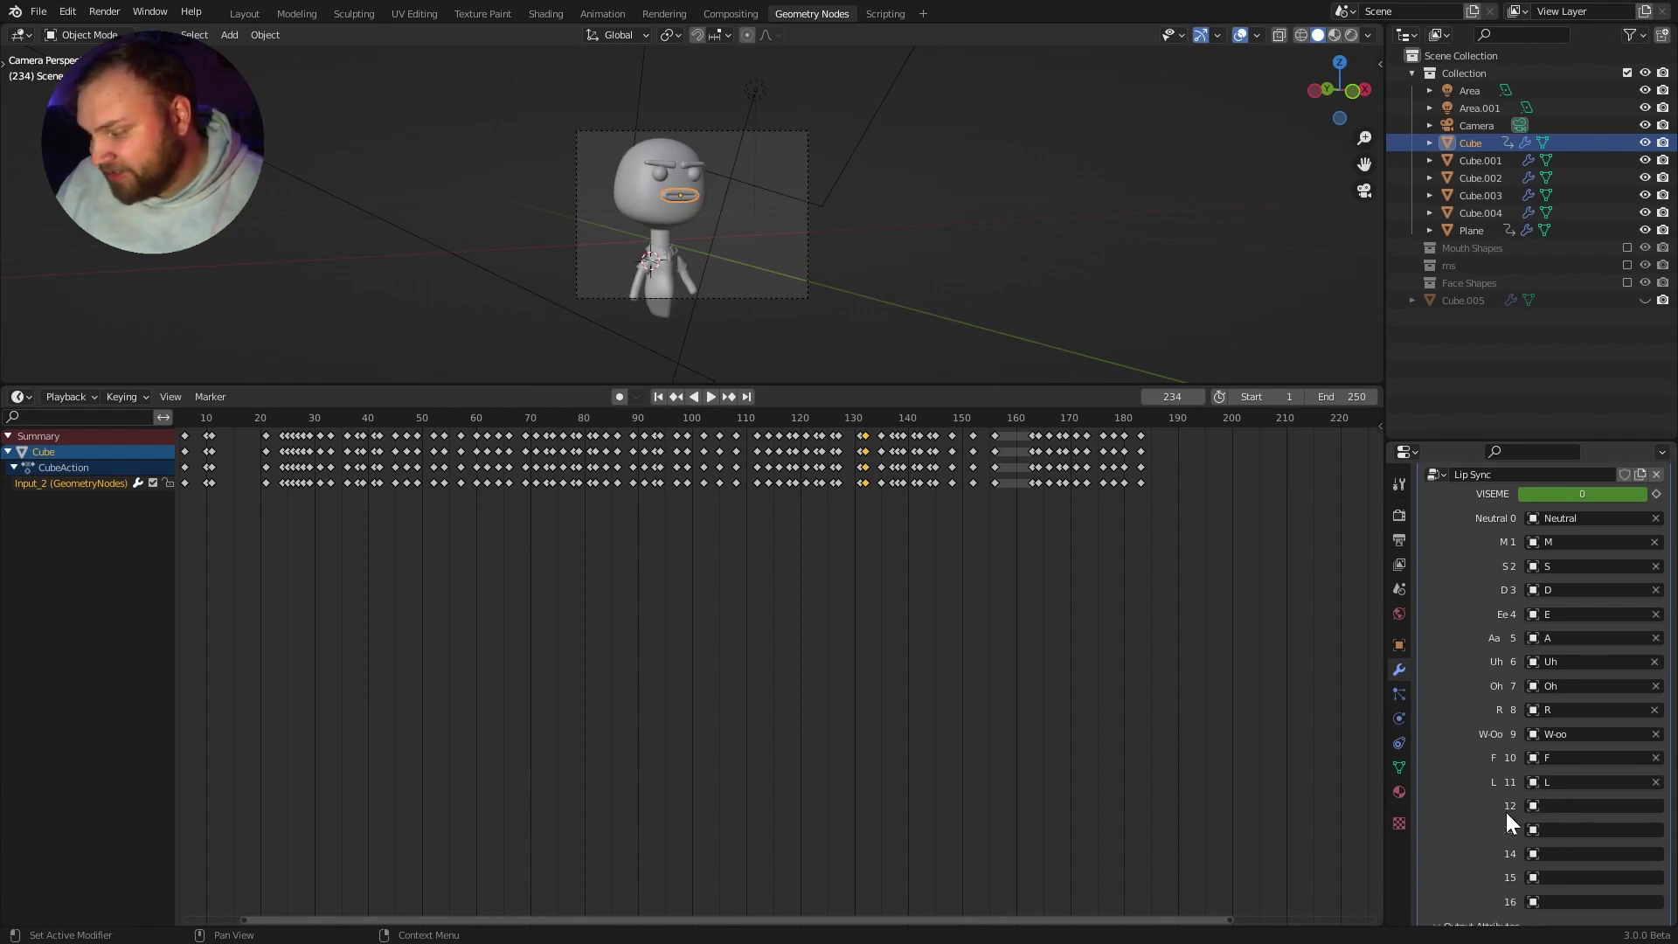
double_click(1576, 495)
text(12)
key(Return)
ctrl+middle_drag(691, 224, 710, 175)
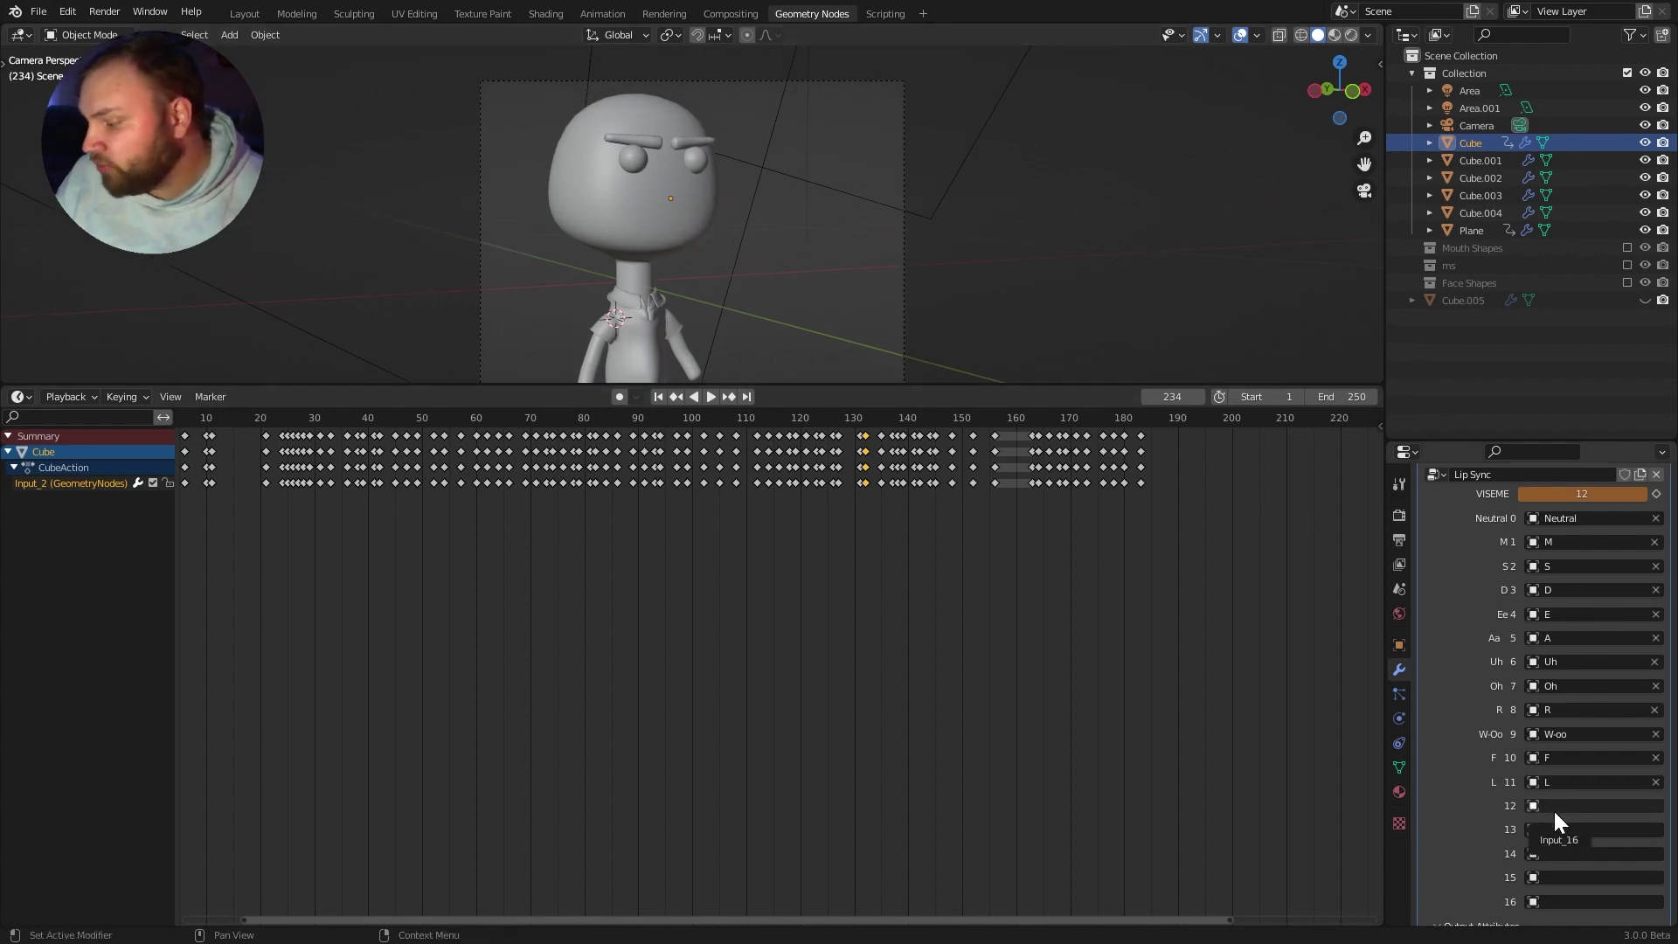
click(1560, 808)
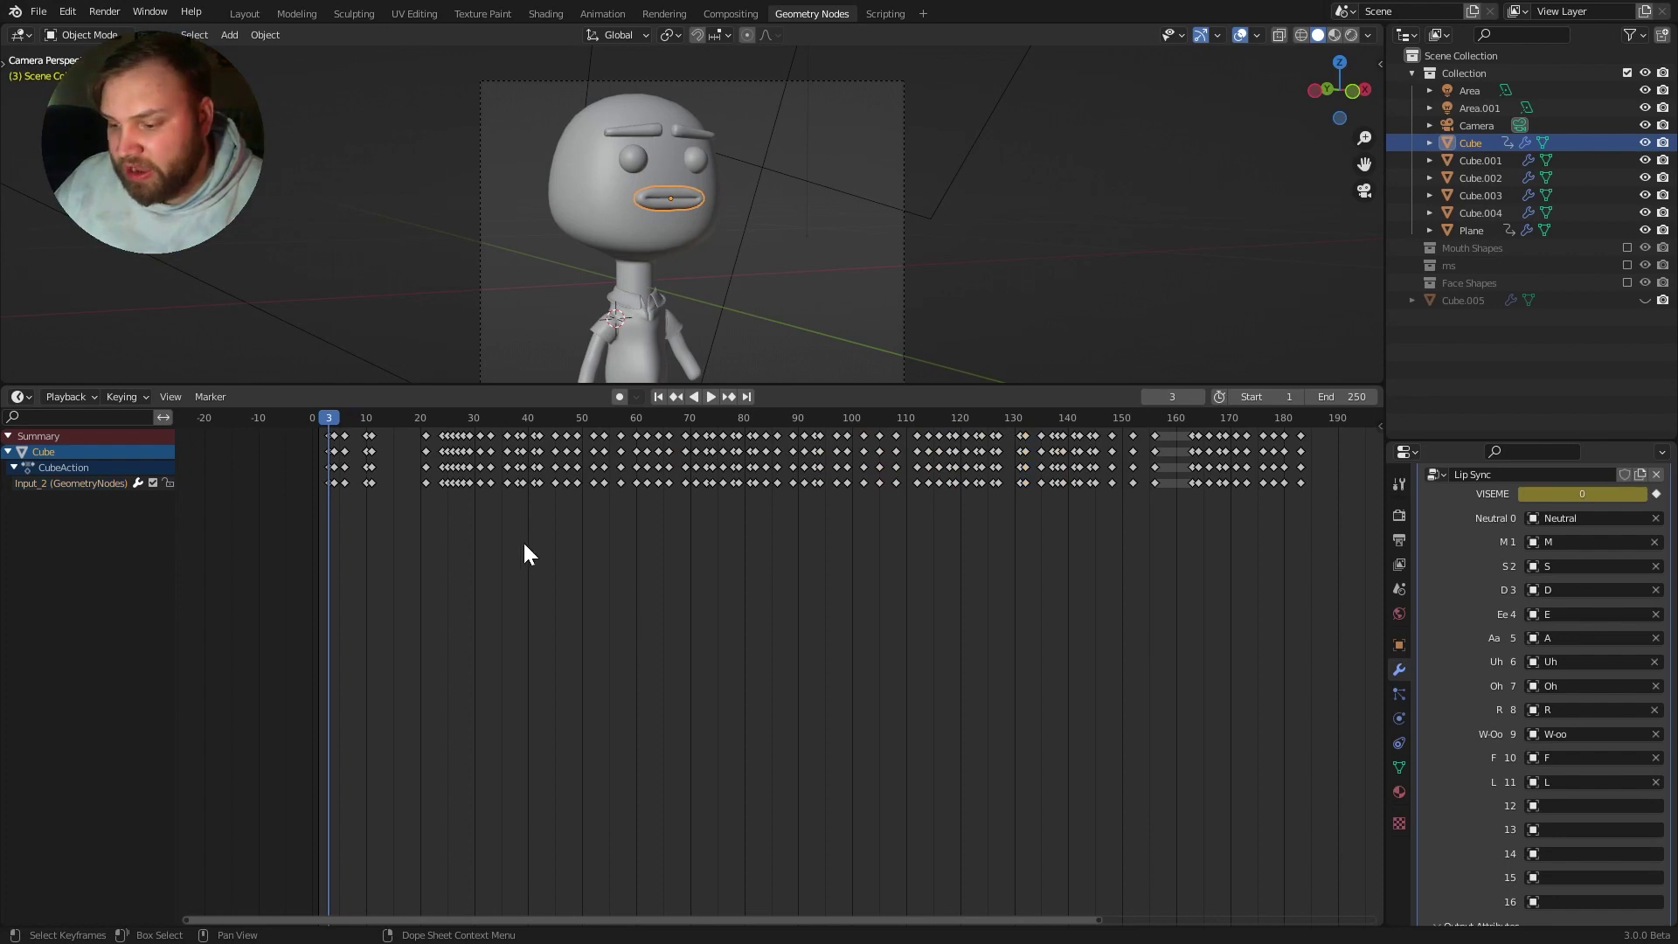
Step: Go to frame 0 and check the timeline's playback sync mode
click(312, 418)
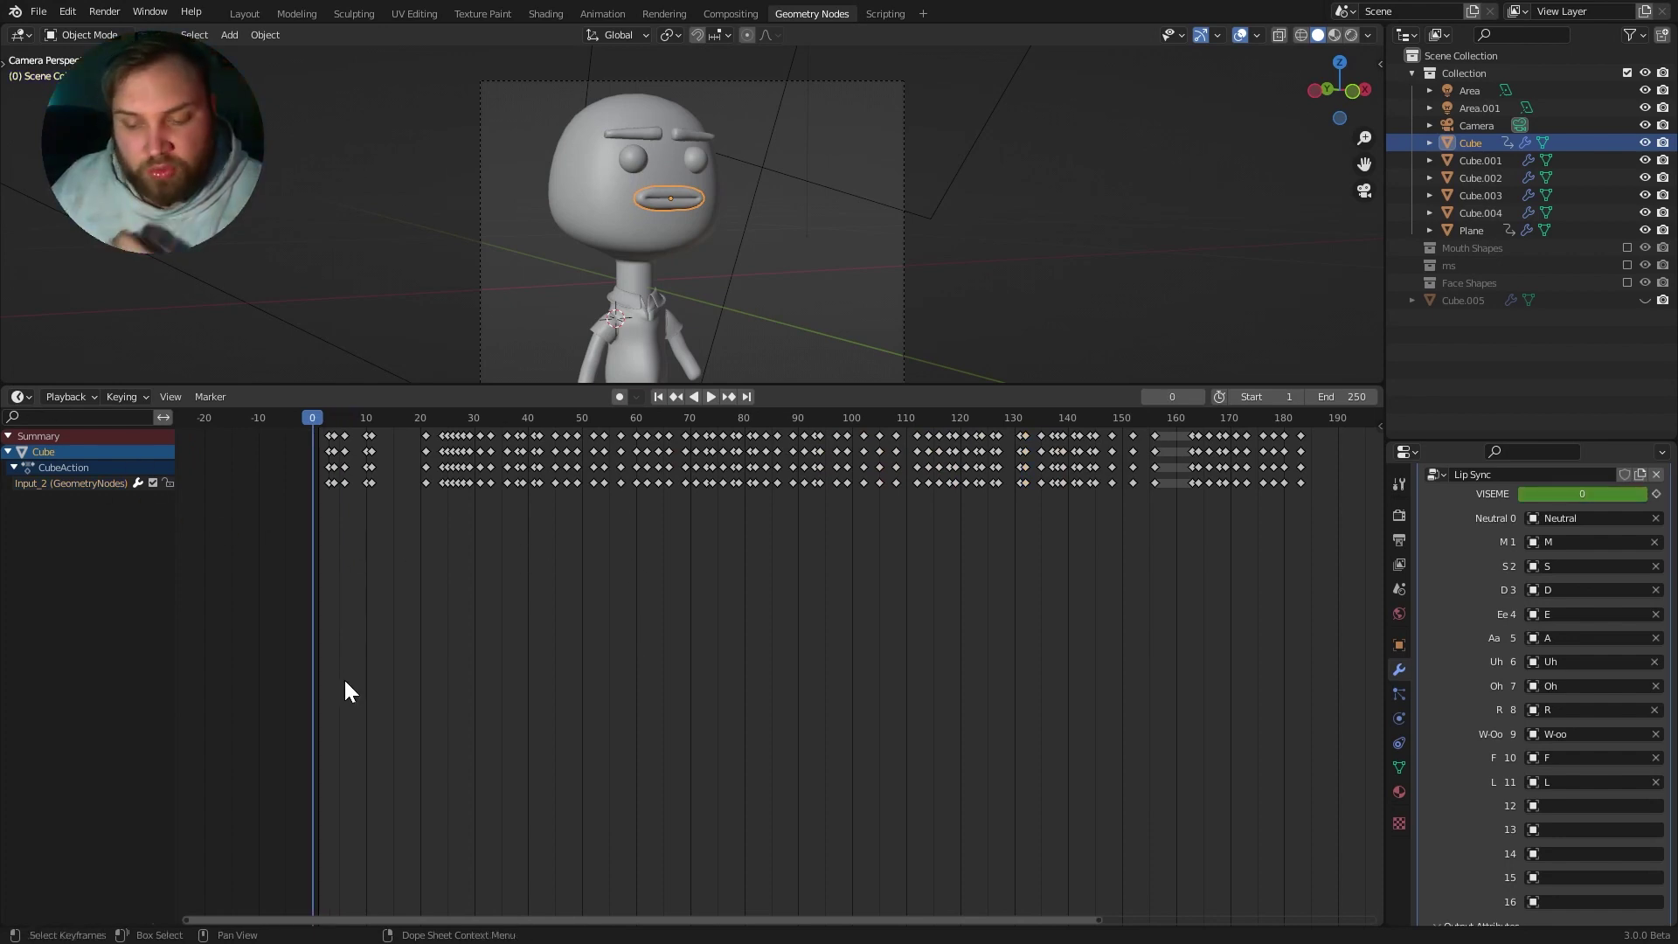
click(26, 400)
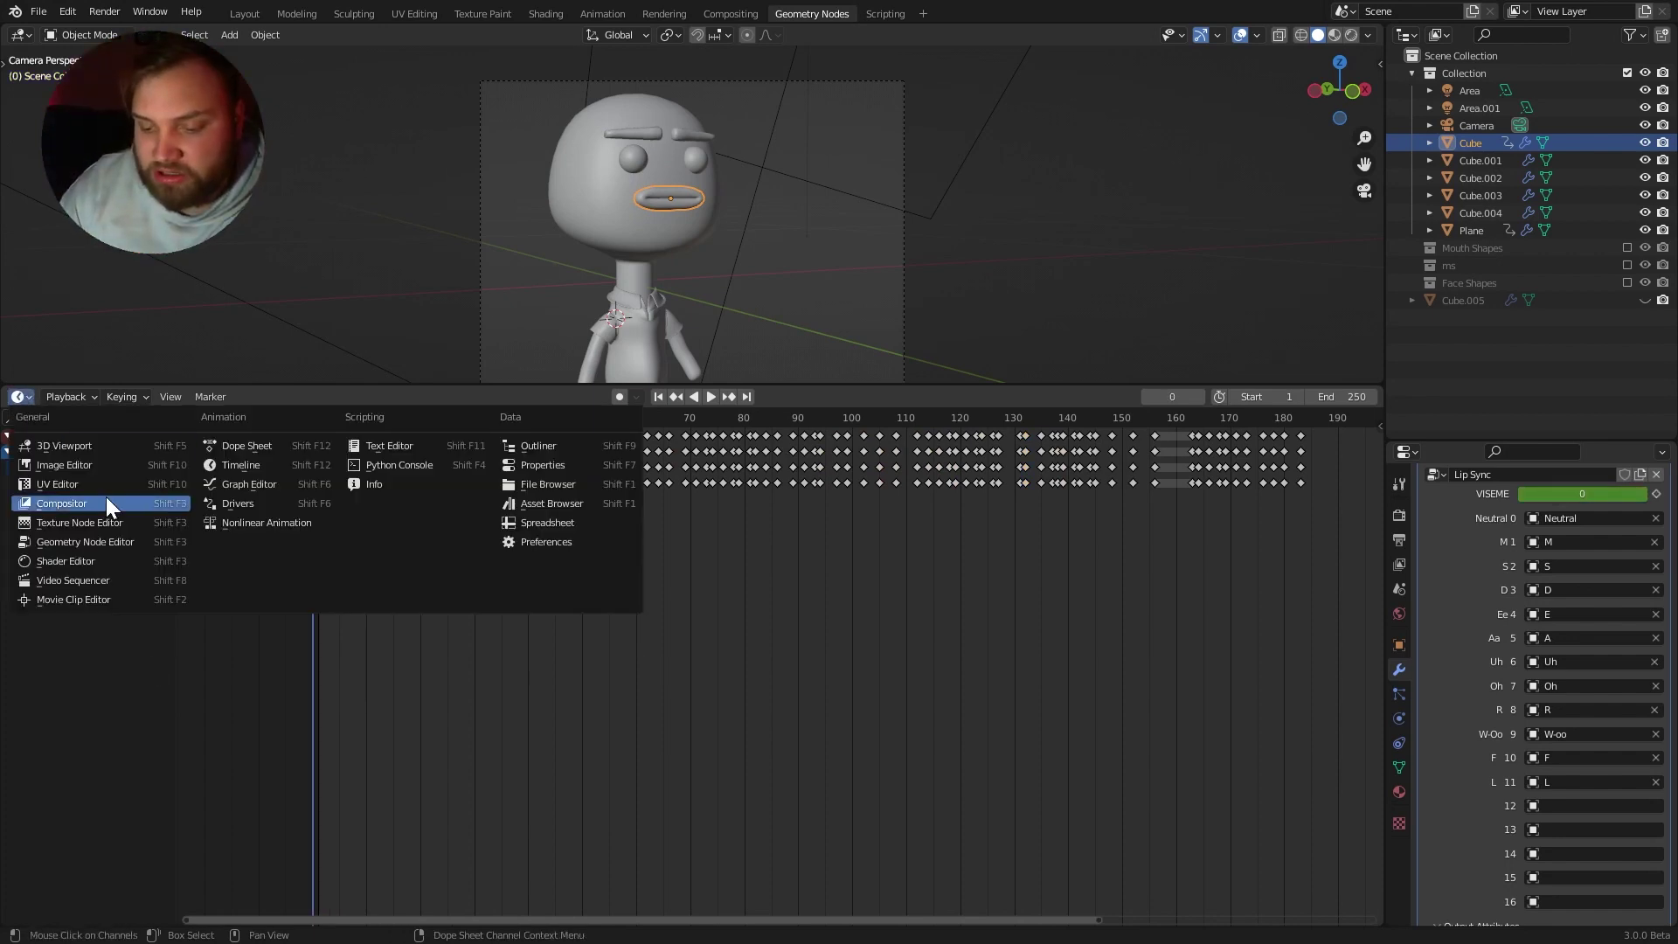
click(93, 399)
click(175, 430)
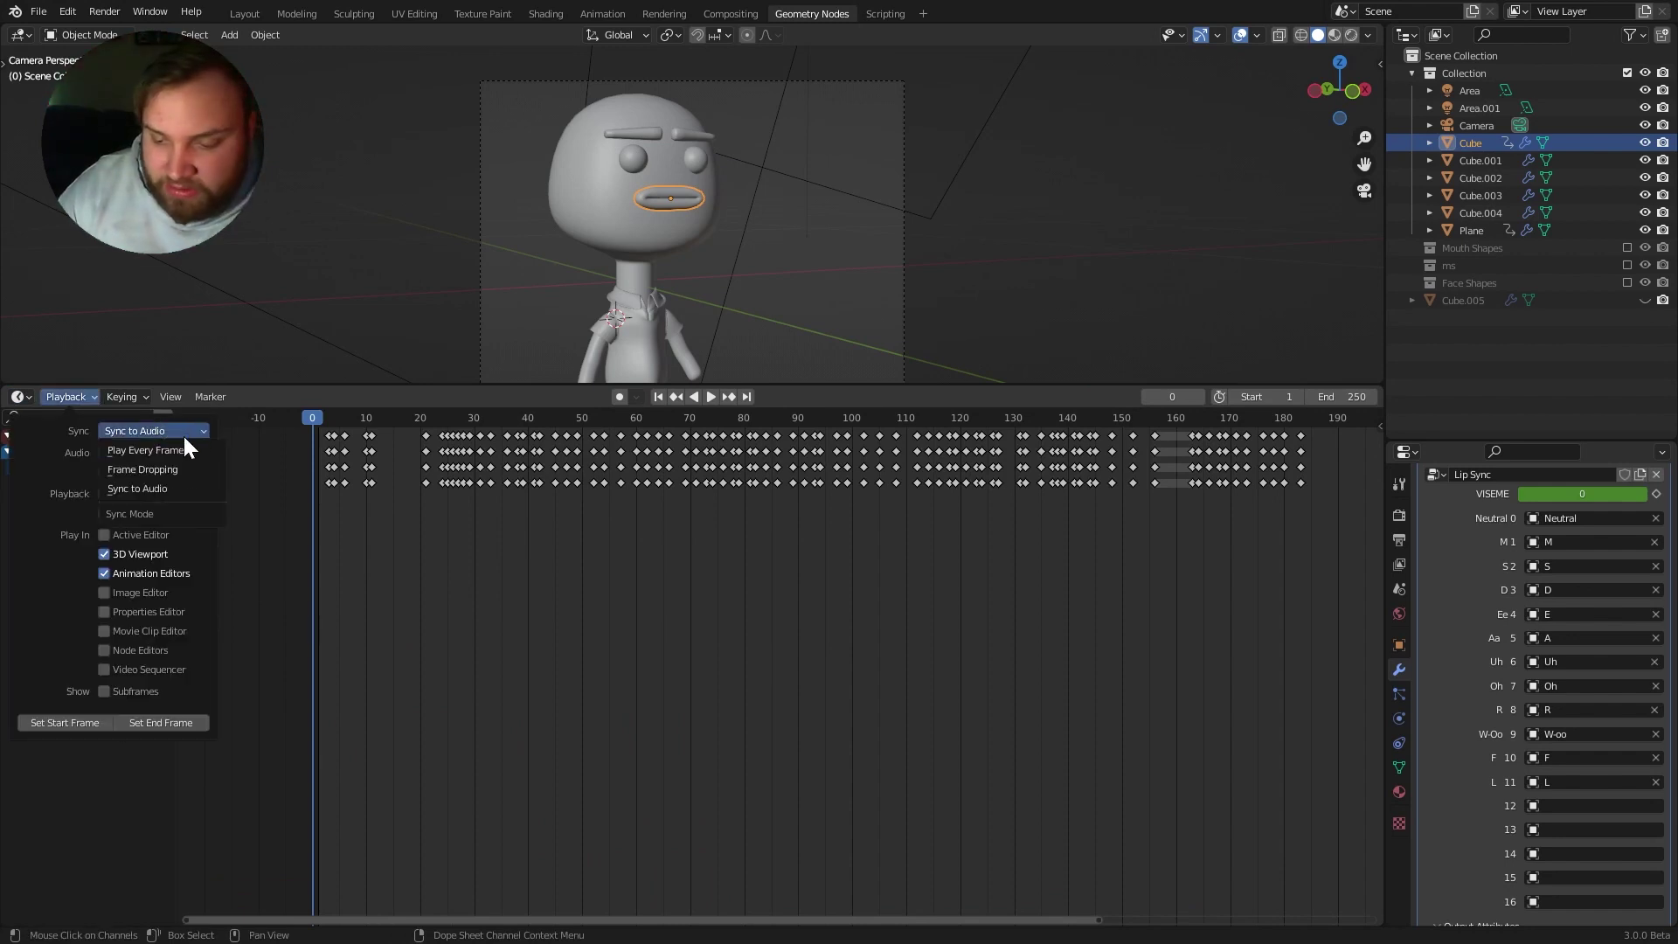
click(94, 392)
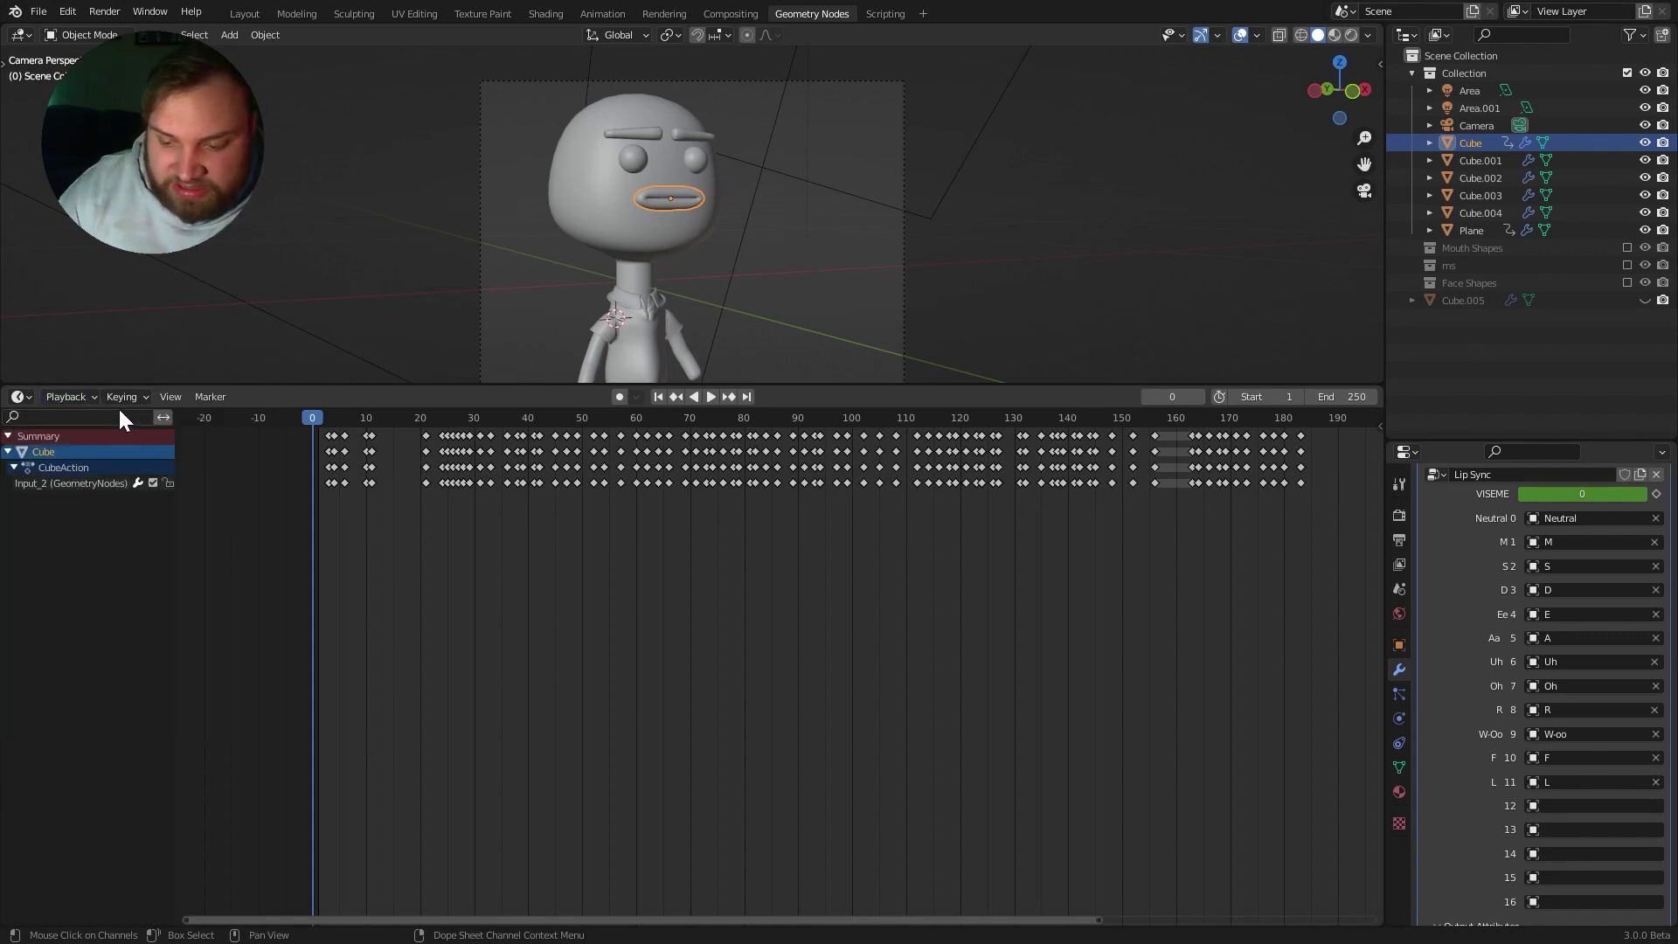
click(75, 395)
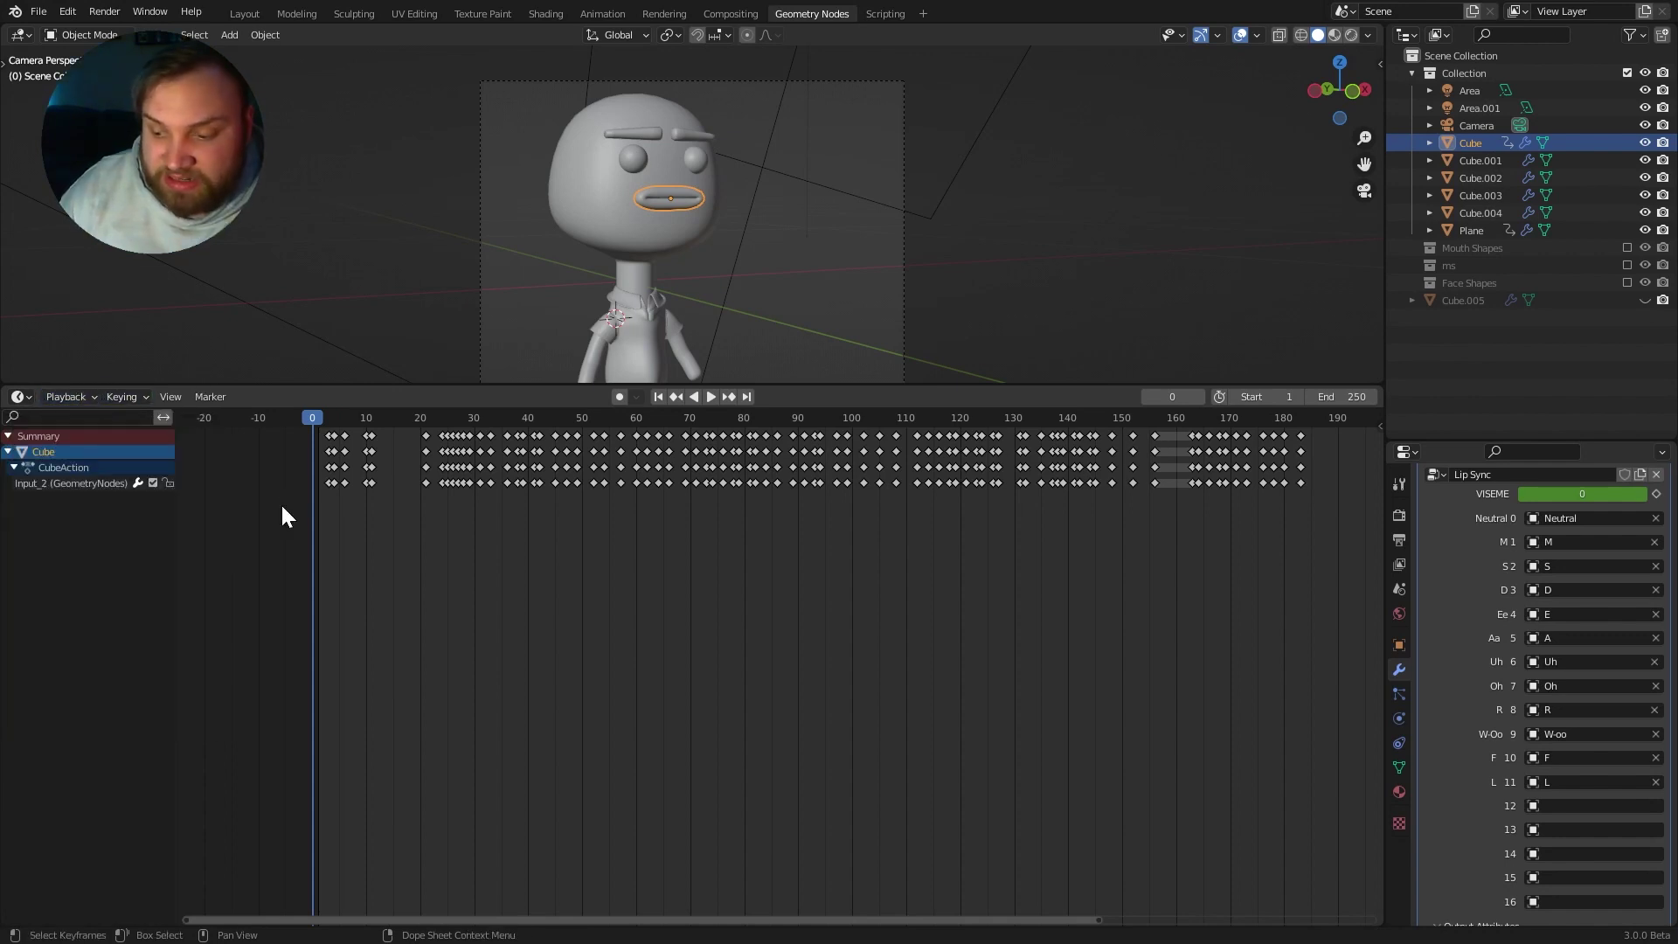
Step: Delete the mouth object's VISEME keyframes from the start of the timeline up to about frame 35
drag(435, 426, 500, 432)
key(Delete)
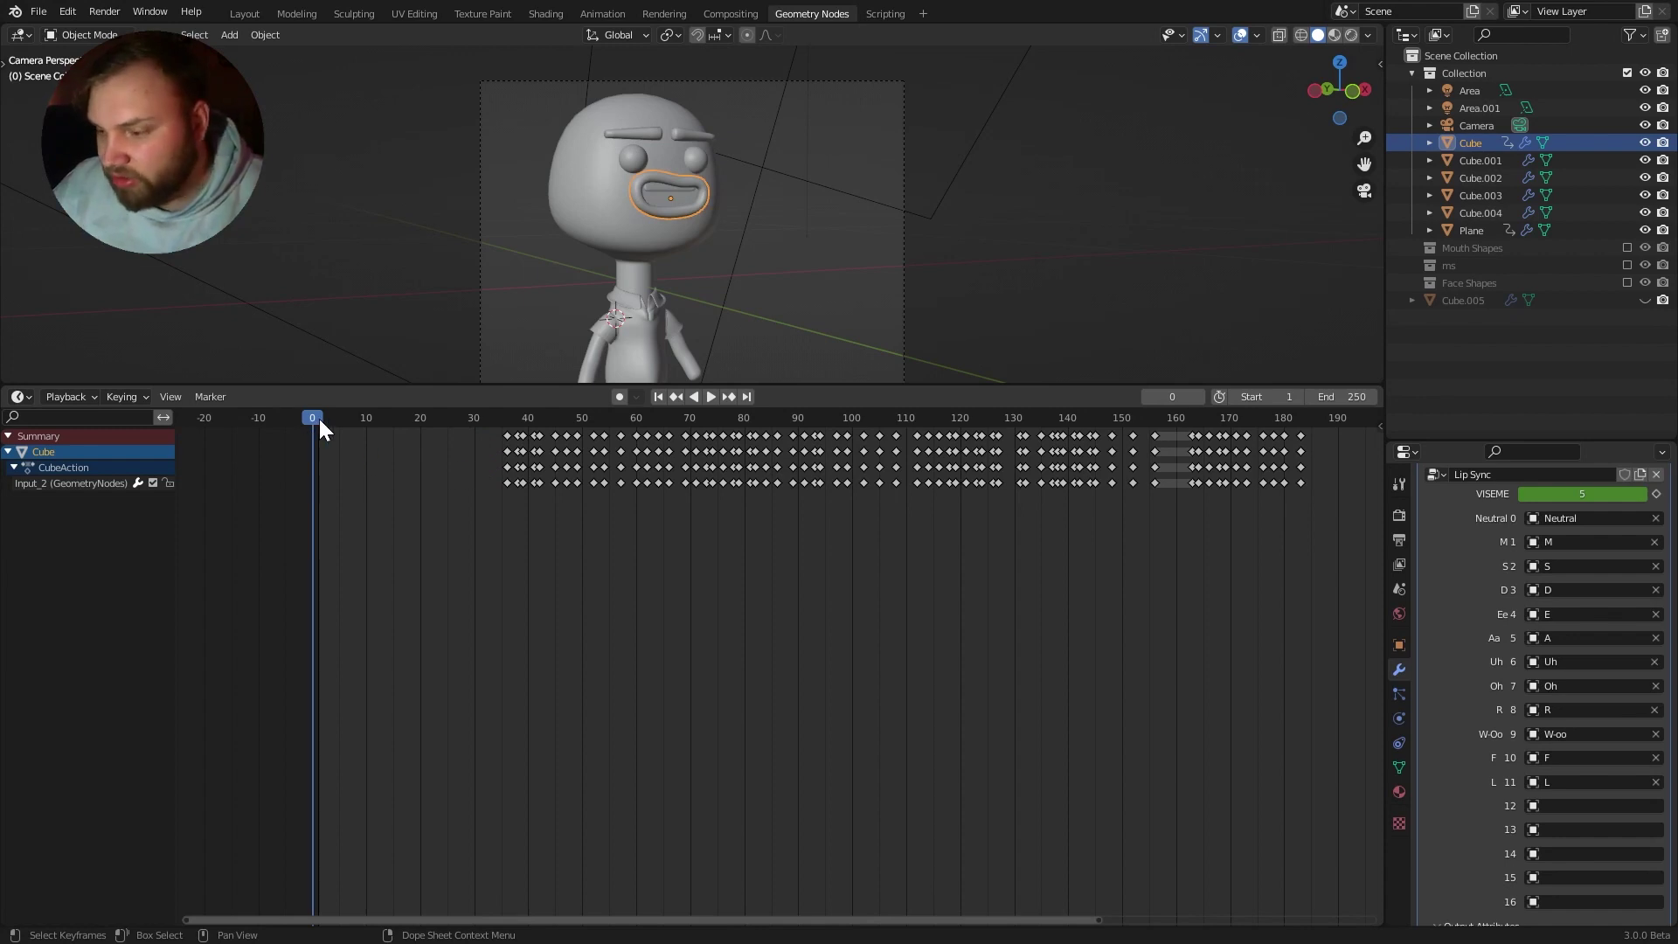
drag(528, 417, 312, 500)
Step: Set VISEME to 0 at frame 1 and insert a keyframe for it
drag(340, 425, 320, 449)
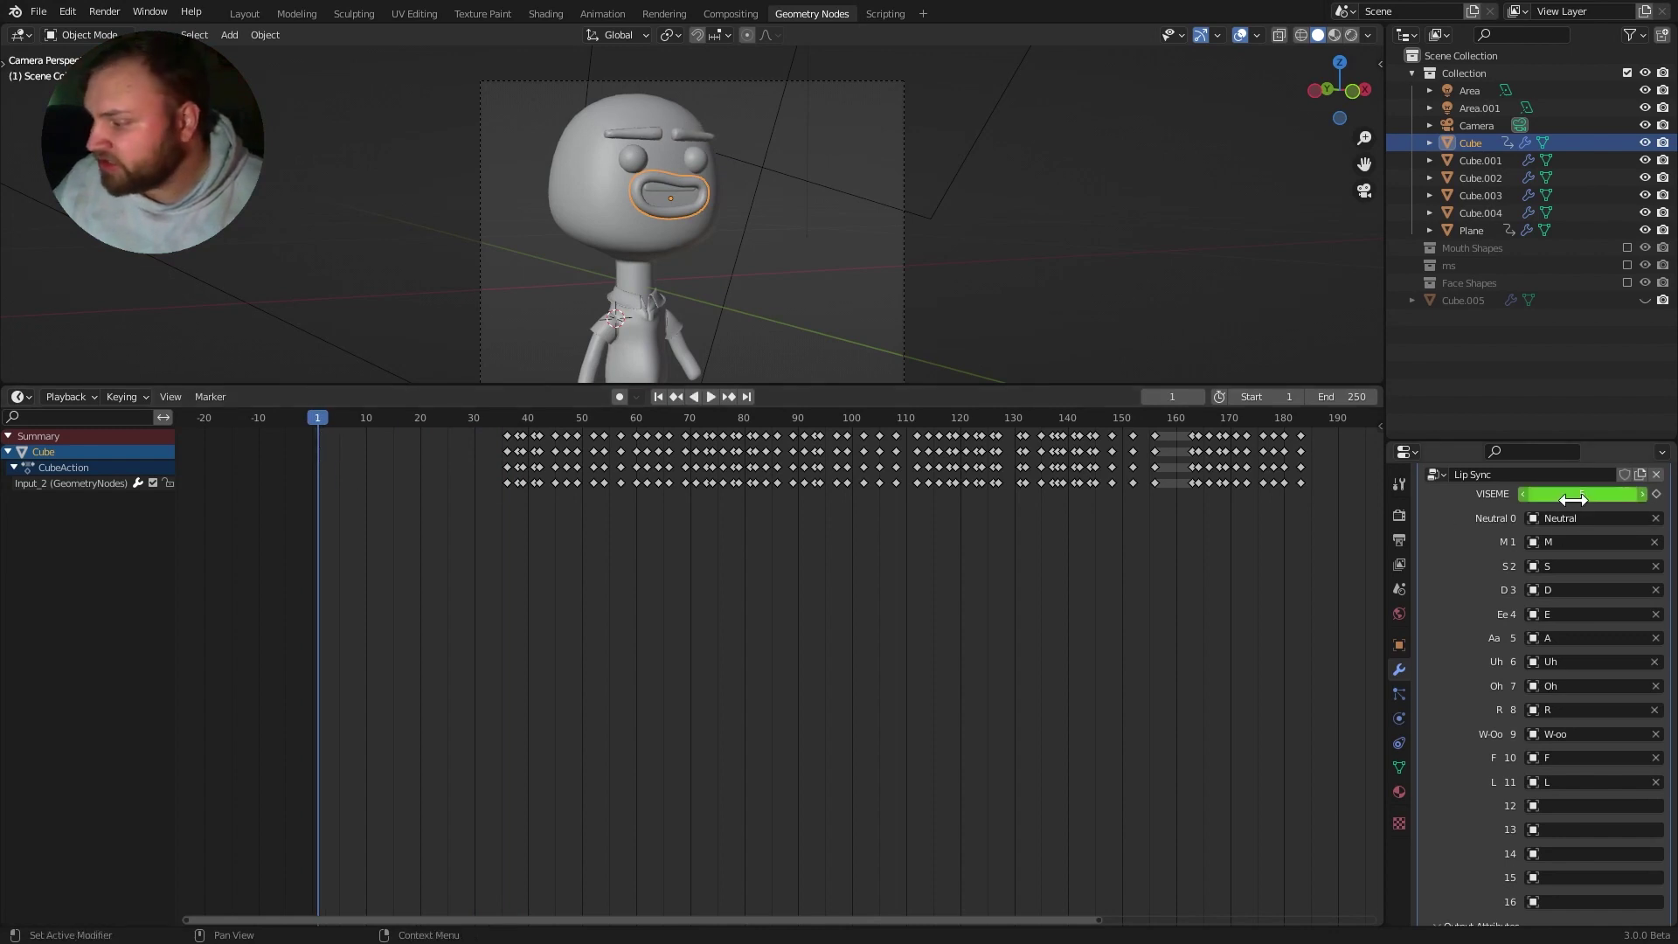
click(1460, 153)
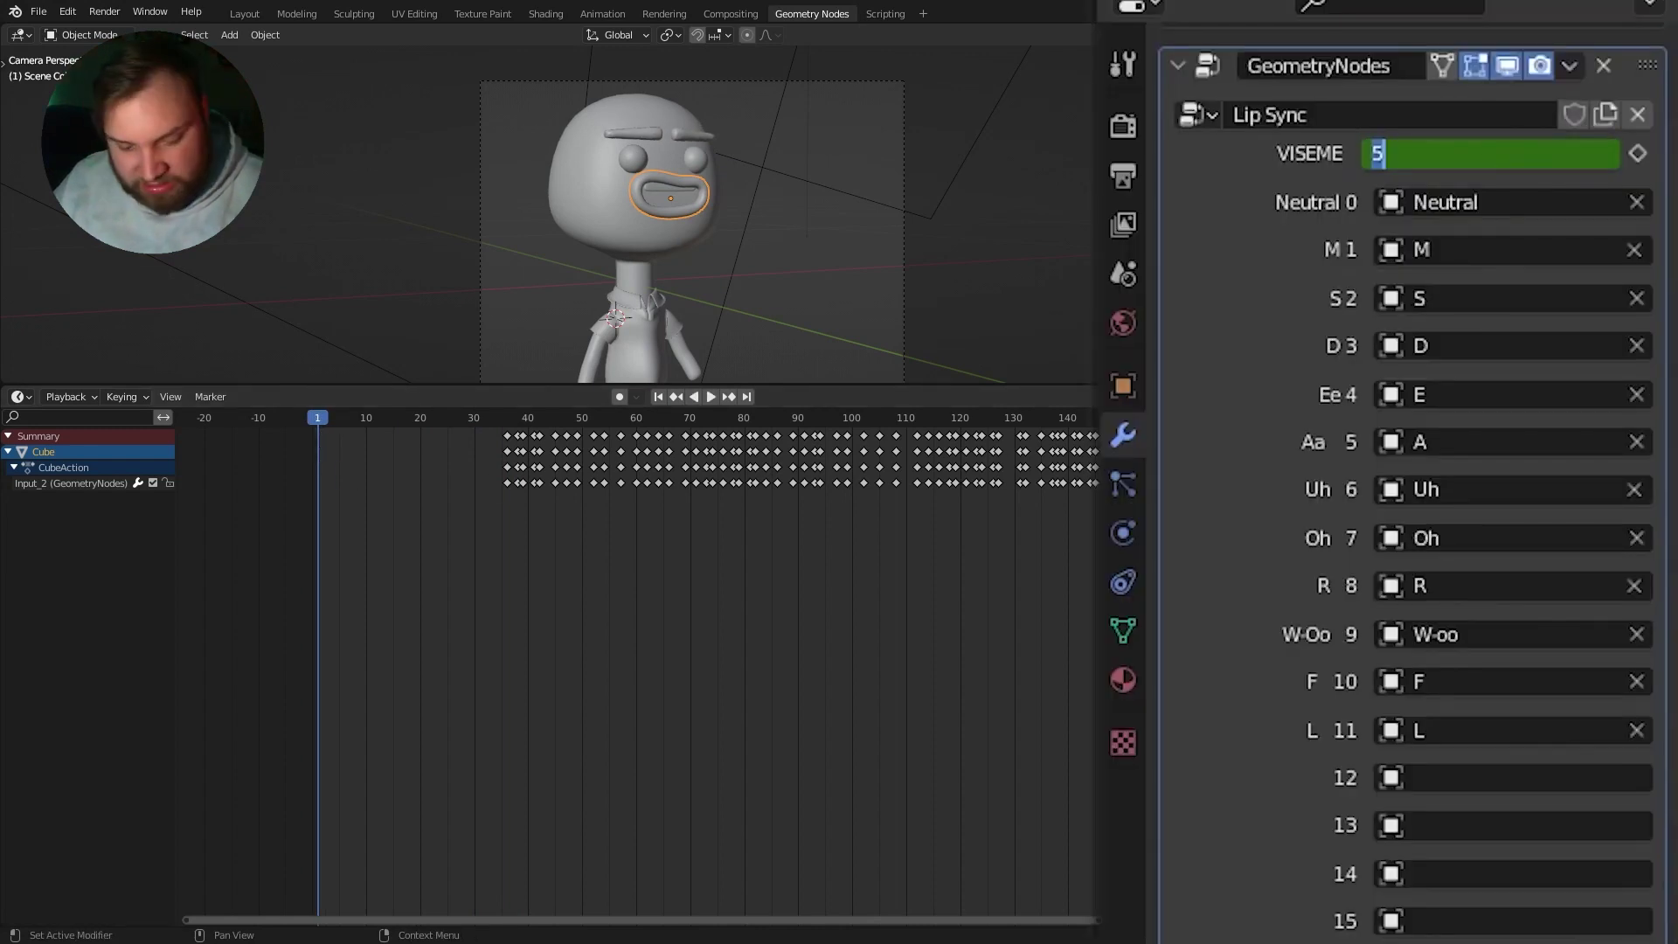
text(0)
key(Return)
click(1637, 154)
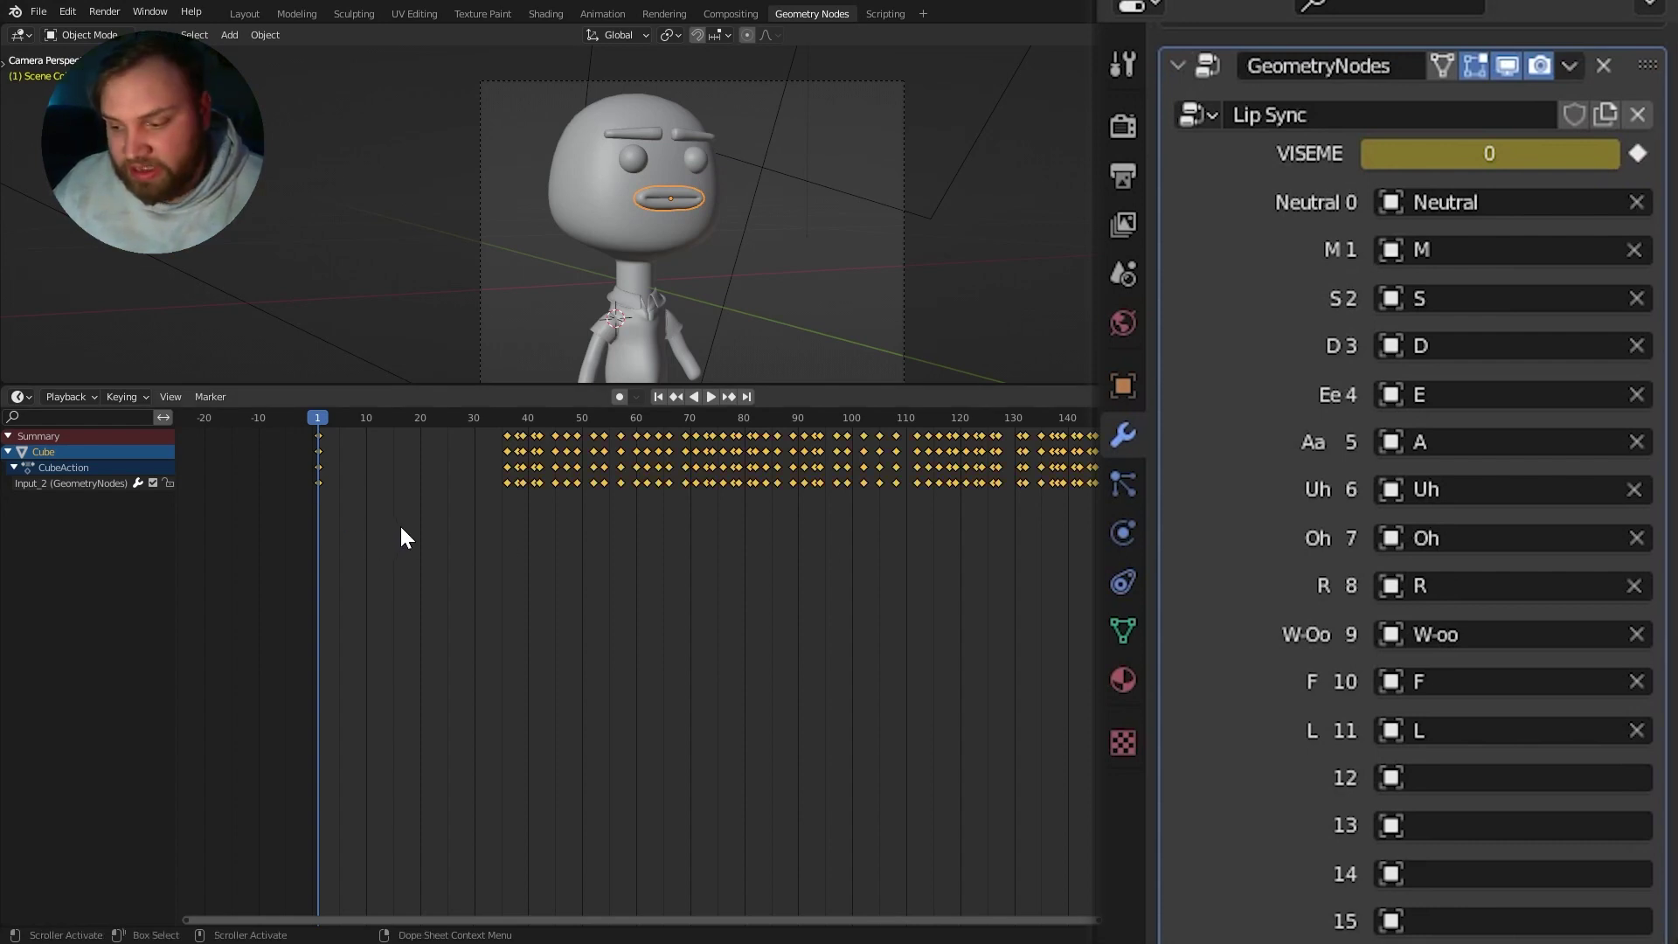
Step: Set the interpolation of the selected VISEME keyframes to Constant
key(t)
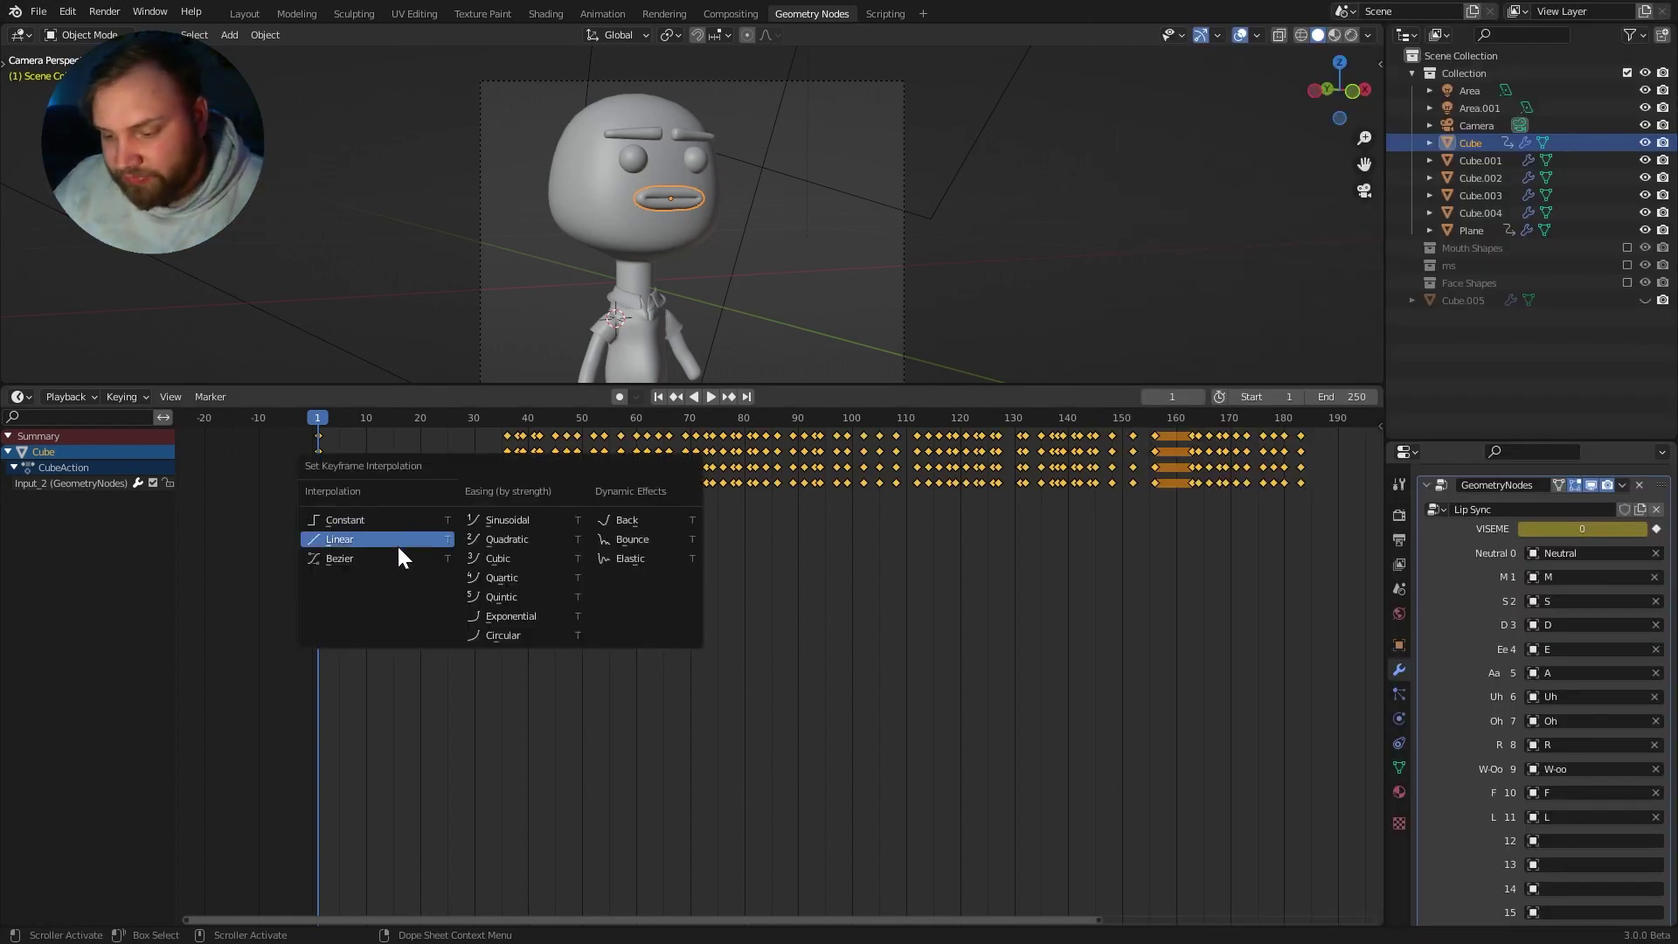
click(395, 520)
click(402, 531)
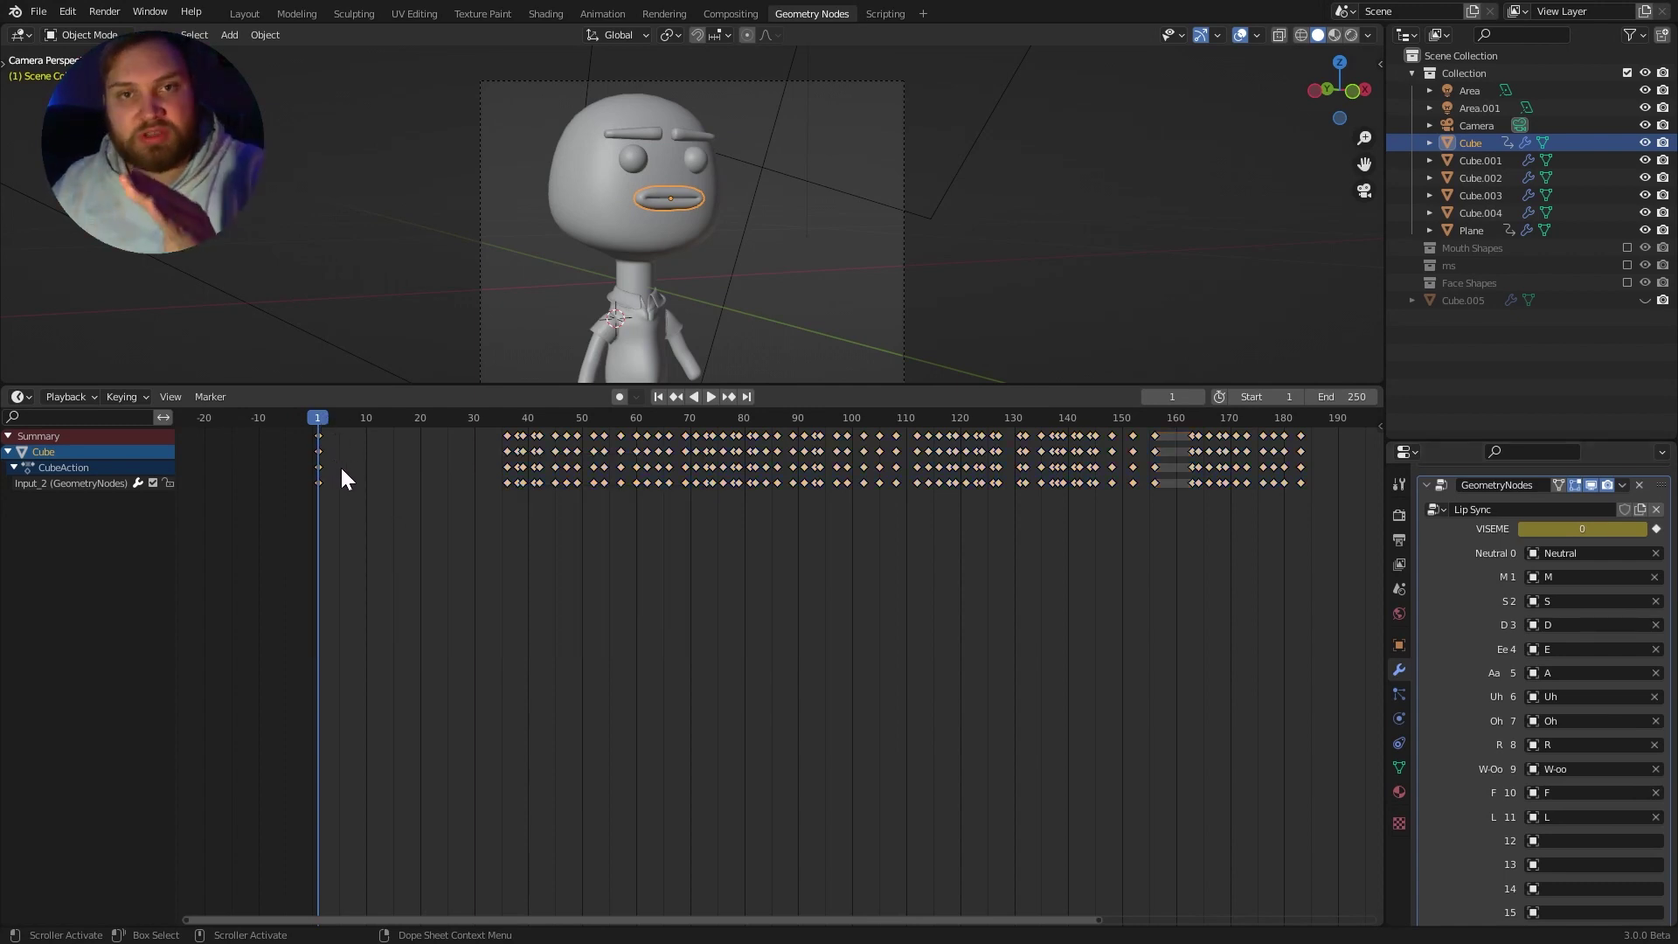
Step: Set VISEME to 5 at frame 7 and insert a keyframe for the Aa mouth shape
mouse_move(323, 419)
mouse_down()
mouse_move(369, 420)
mouse_move(307, 447)
mouse_move(350, 428)
mouse_up()
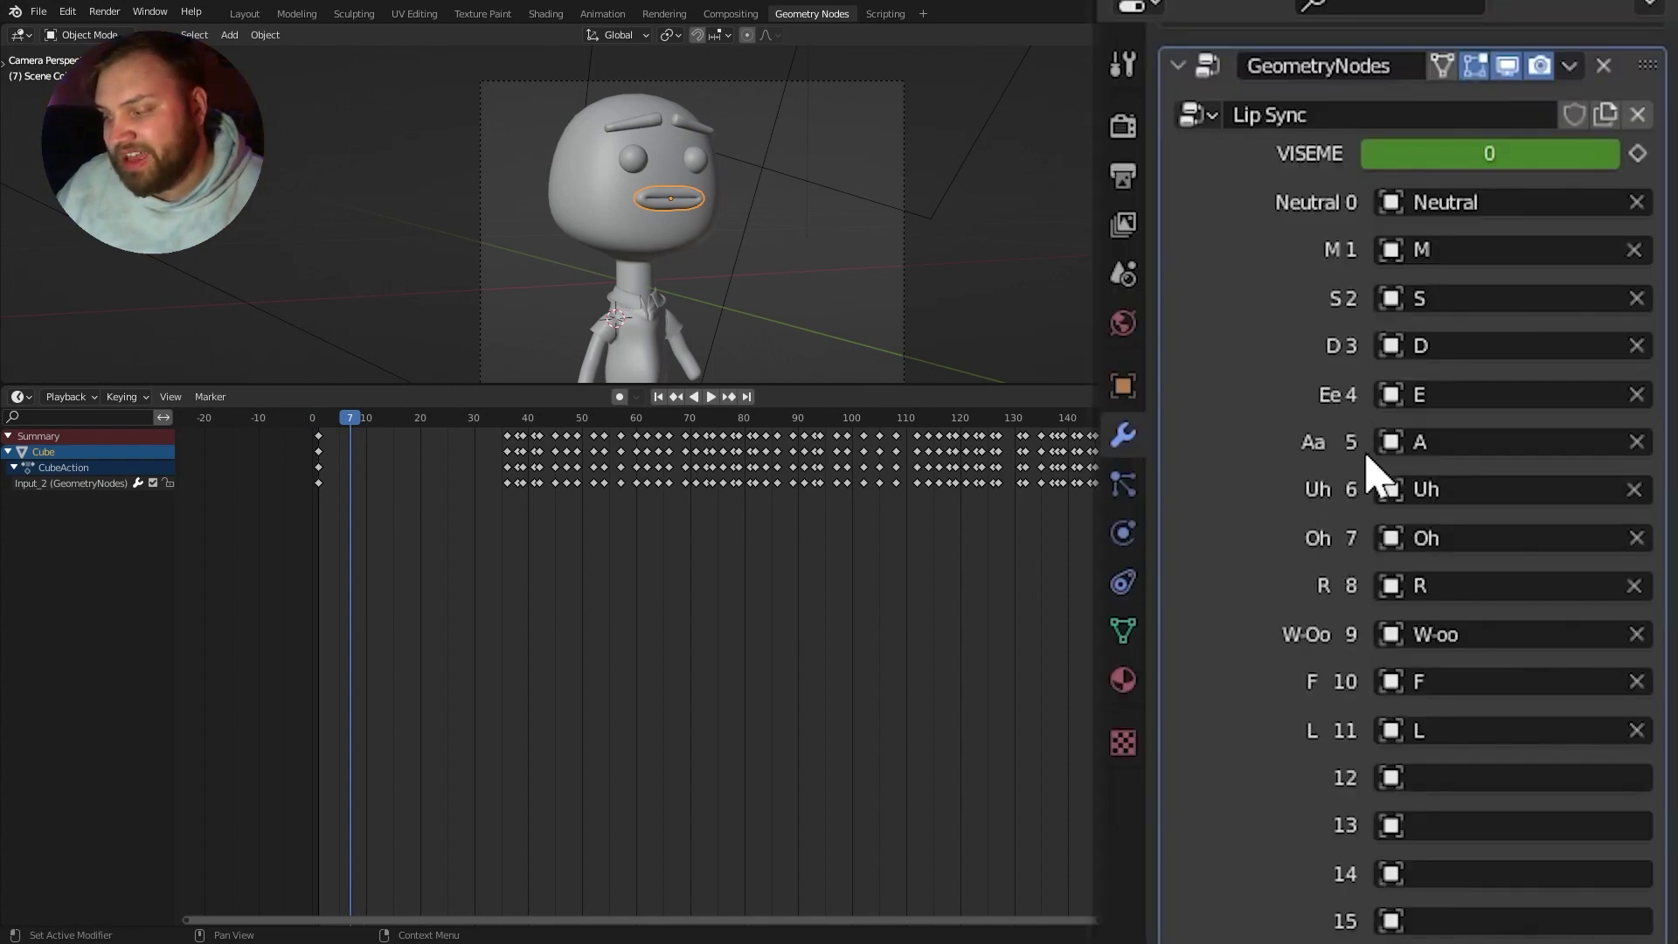
click(1424, 154)
text(5)
key(Return)
click(1635, 154)
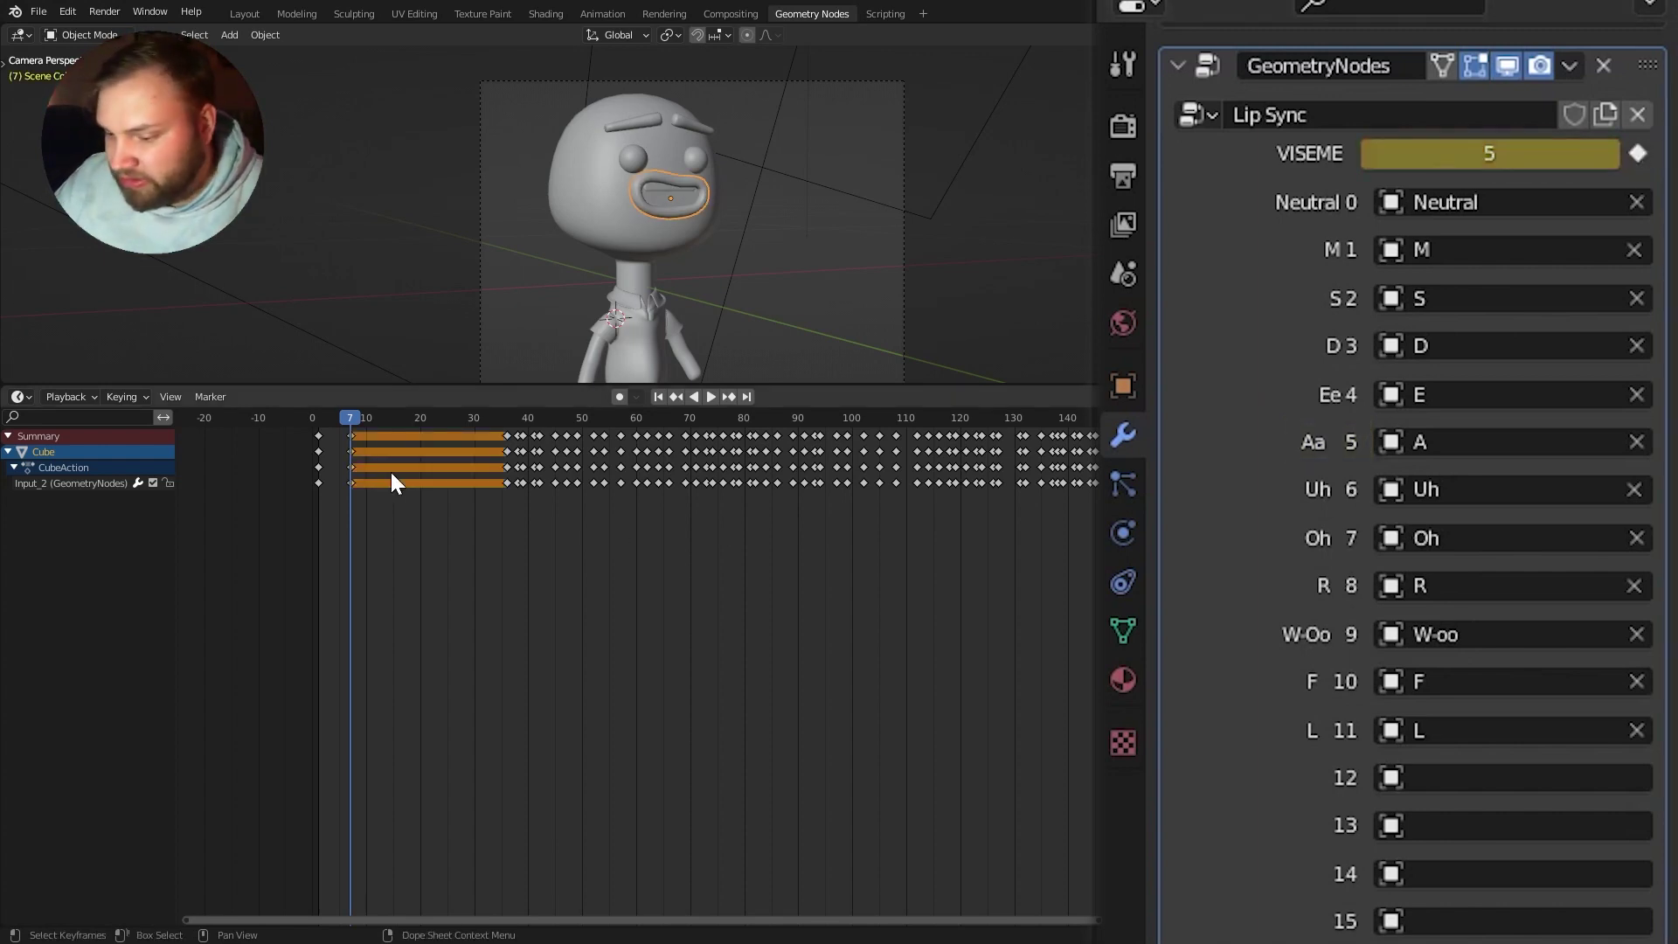
Step: Set VISEME to 3 at frame 5 and insert a keyframe for the D mouth shape
key(space)
drag(354, 417, 339, 464)
key(space)
scroll(1530, 743, down, 1)
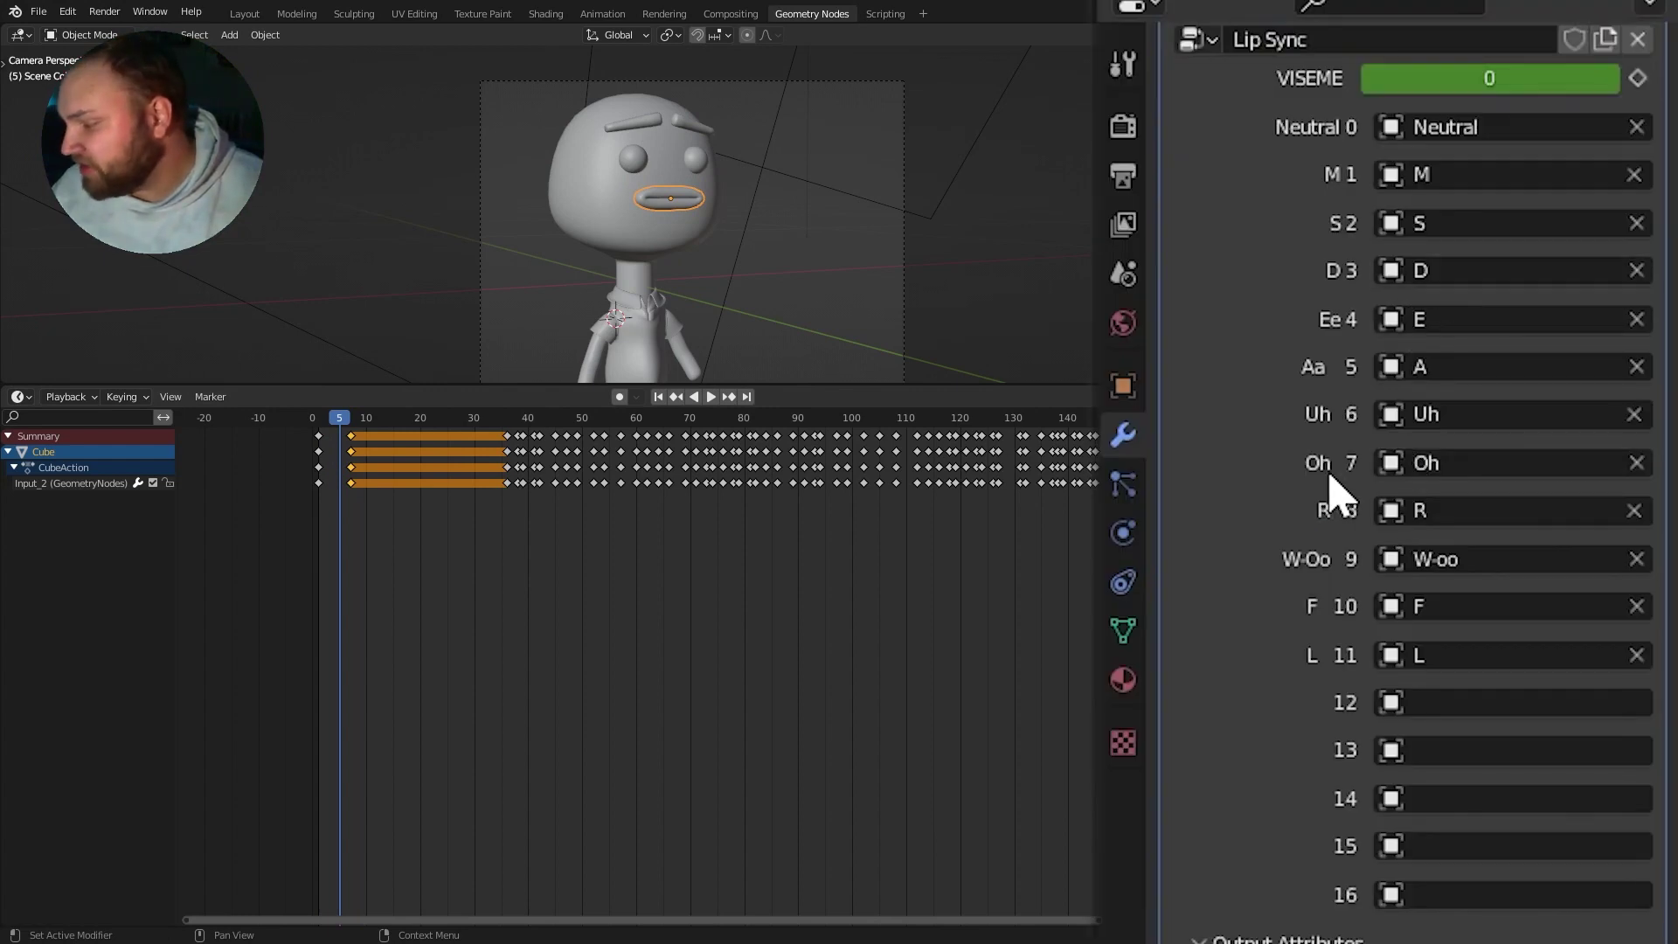
scroll(1539, 620, up, 1)
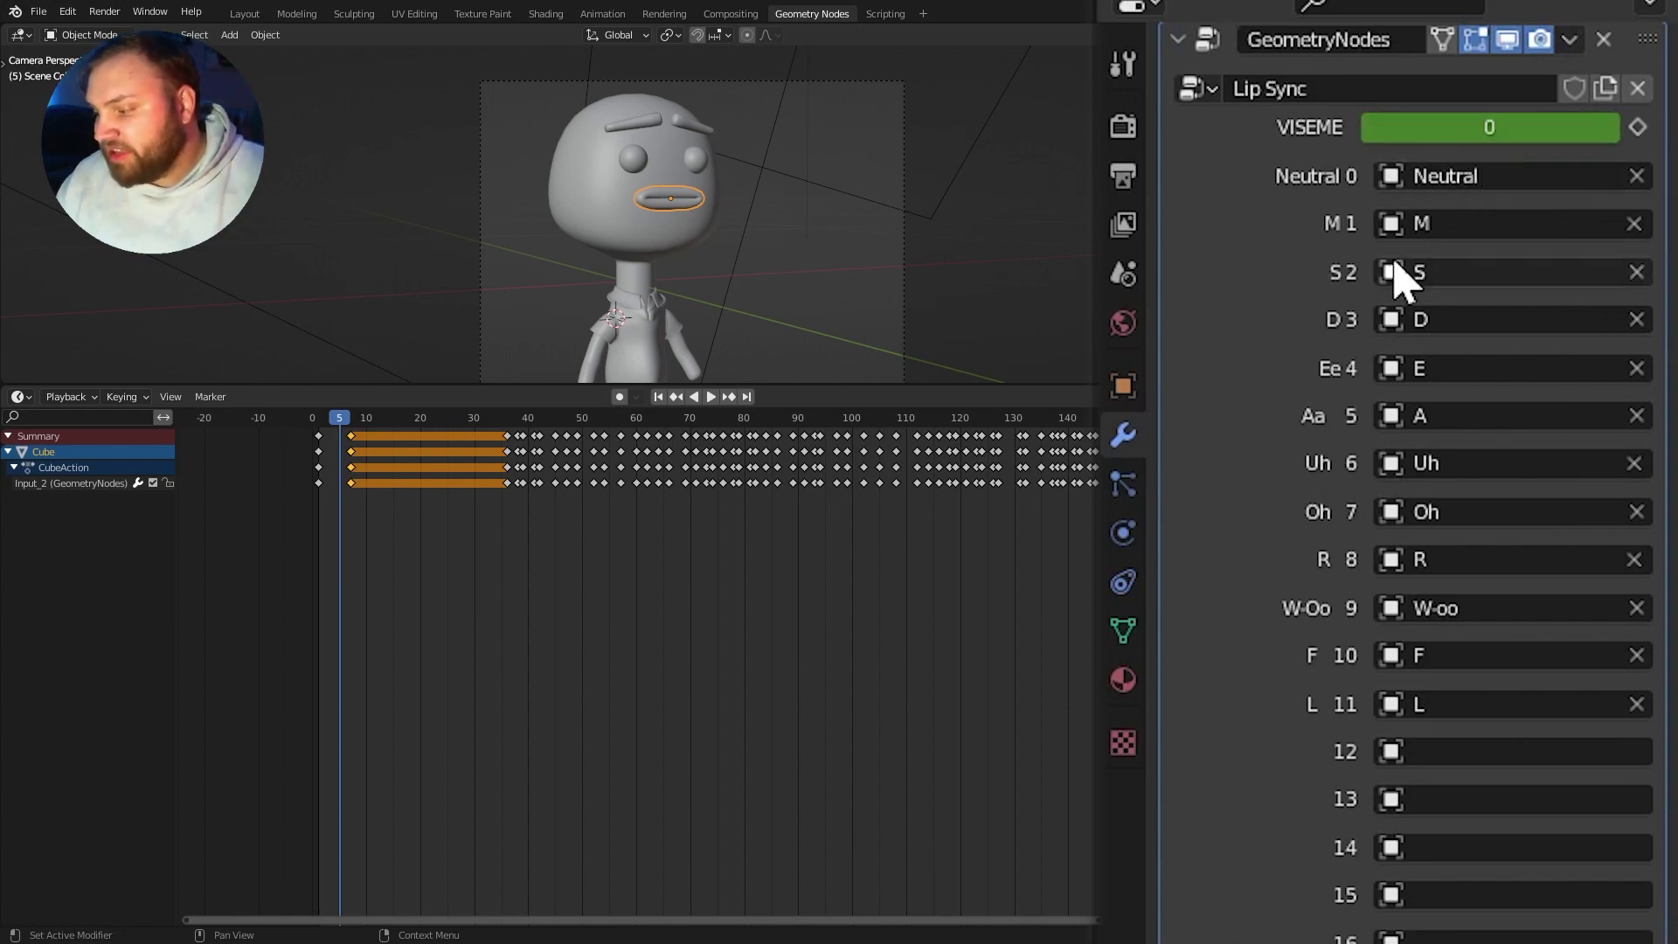
click(1505, 129)
text(3)
key(Return)
click(1637, 129)
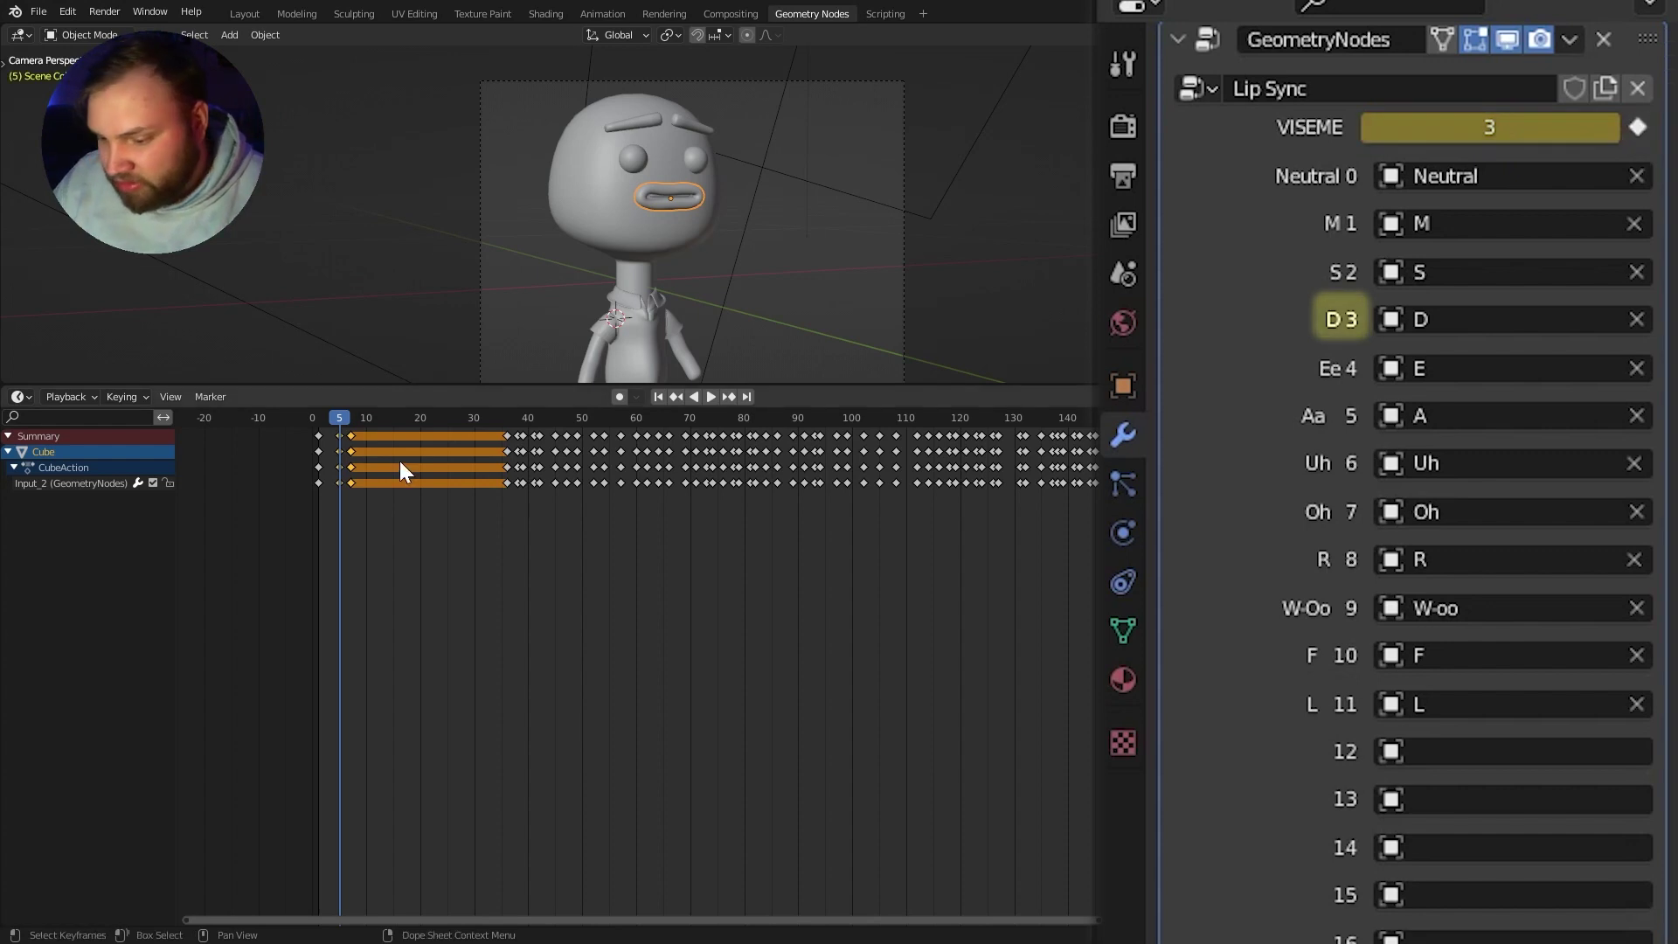
Step: Set VISEME to 4 at frame 11 and insert a keyframe for the Ee mouth shape
mouse_move(339, 422)
mouse_down()
mouse_move(320, 433)
mouse_move(368, 437)
mouse_move(343, 427)
mouse_up()
key(space)
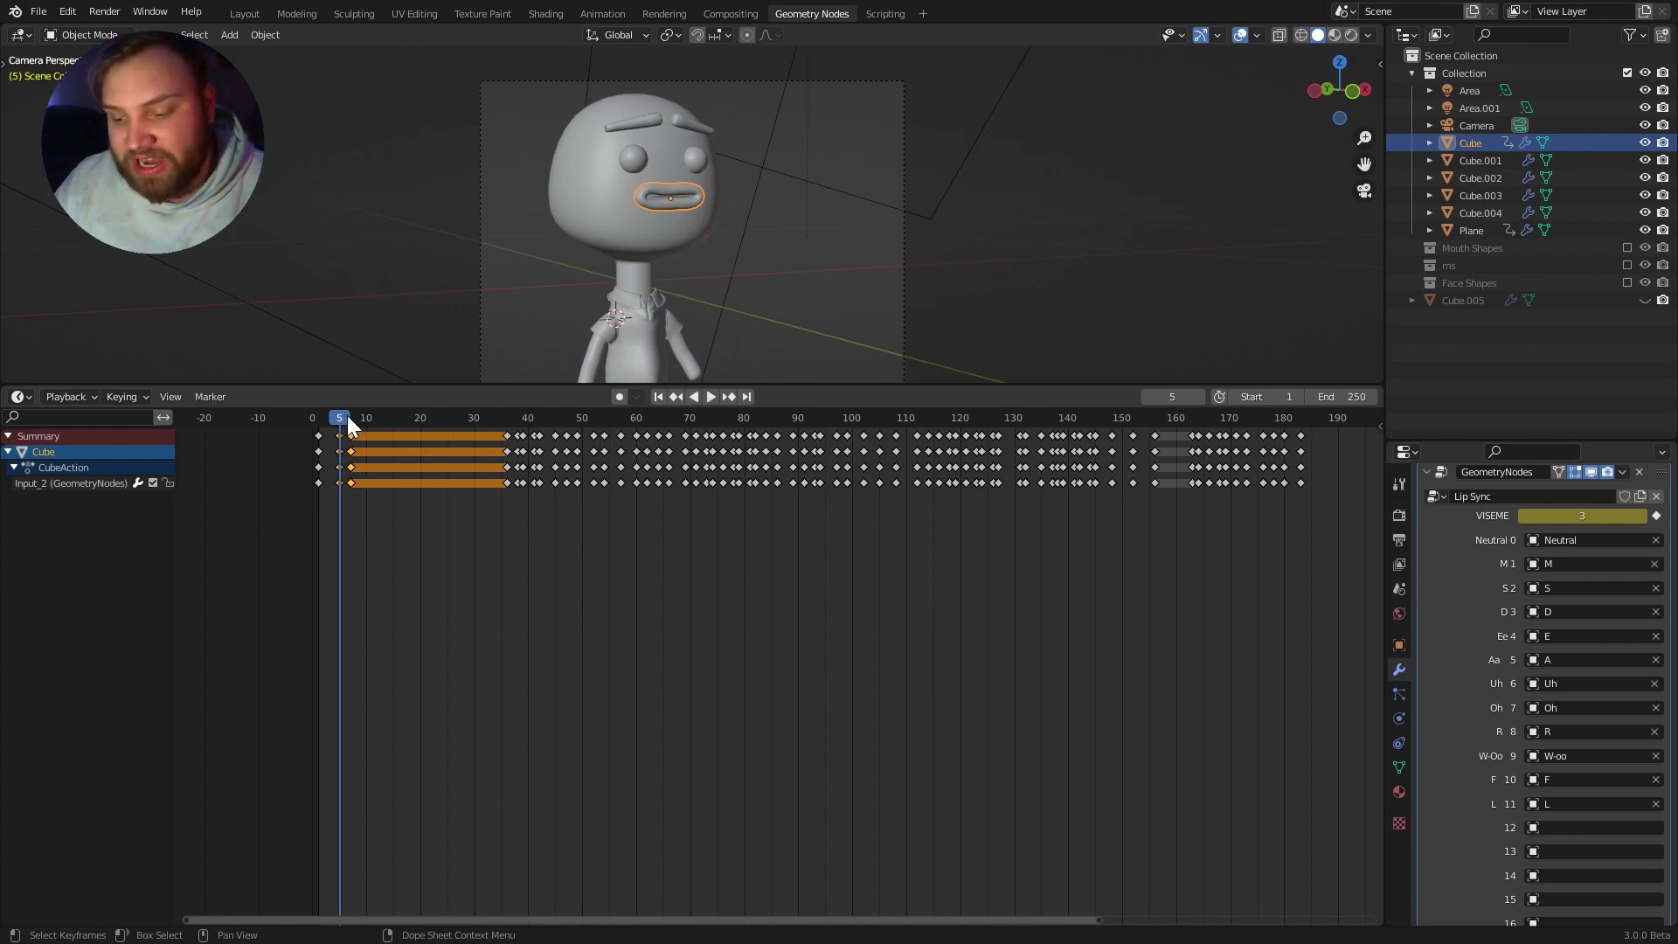
mouse_move(344, 416)
mouse_down()
mouse_move(330, 423)
mouse_move(370, 428)
mouse_up()
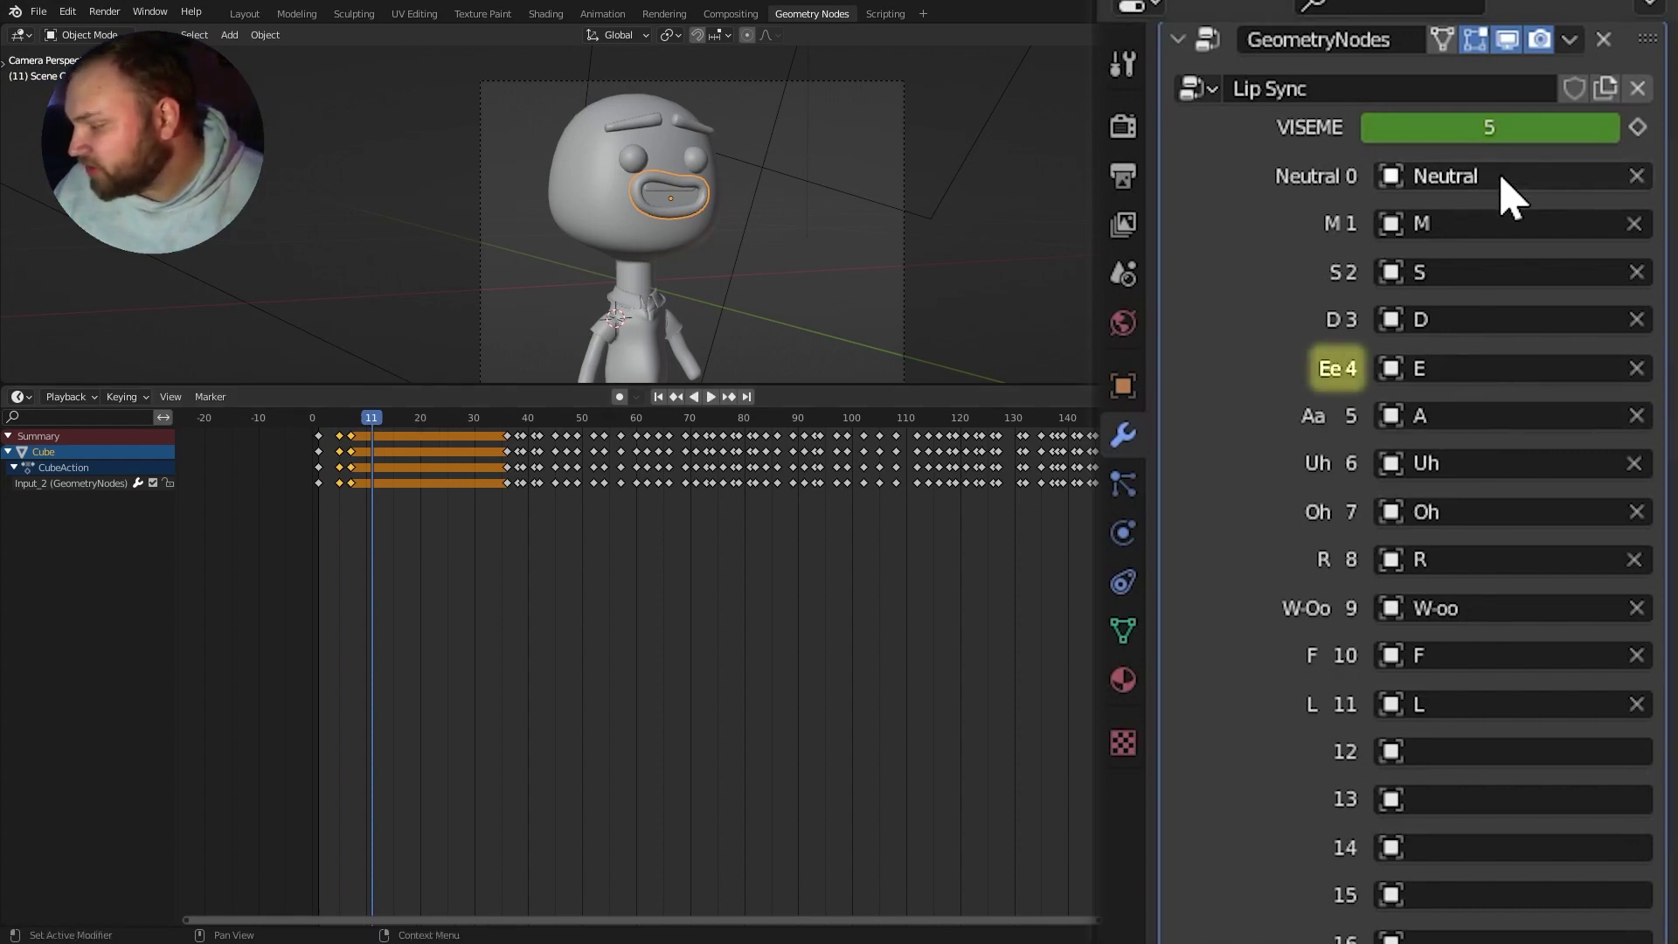
click(1505, 129)
text(4)
key(Return)
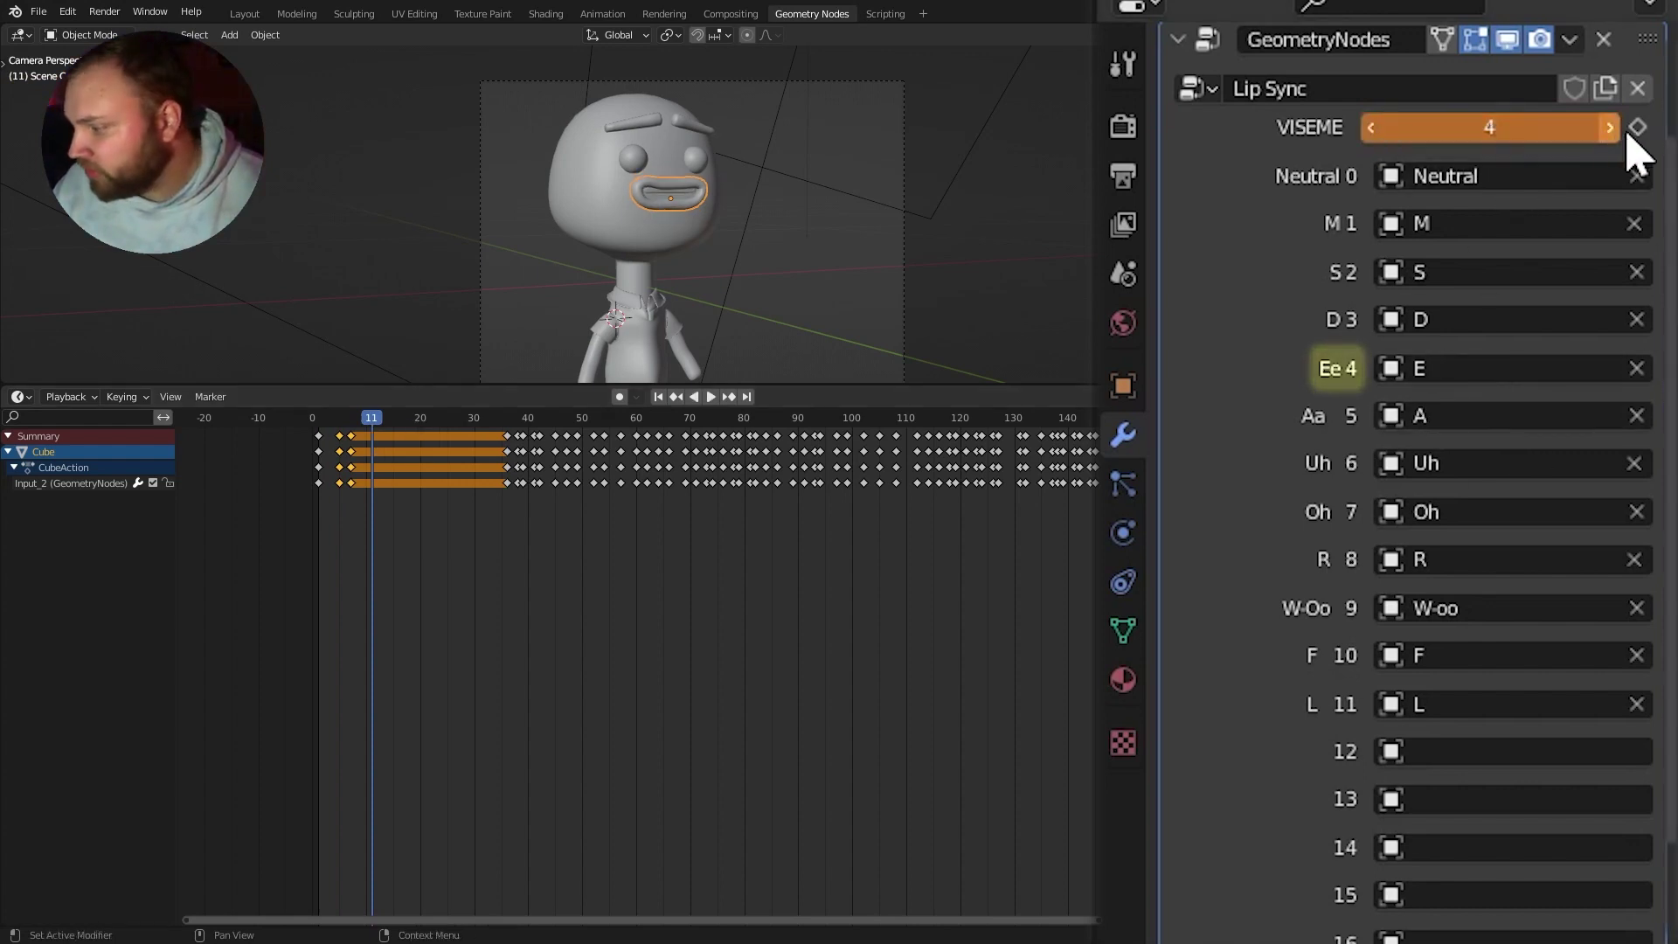
click(1637, 127)
Step: Set VISEME to 0 at frame 16 and insert a keyframe to return the mouth to neutral
drag(369, 417, 400, 449)
key(space)
click(1536, 125)
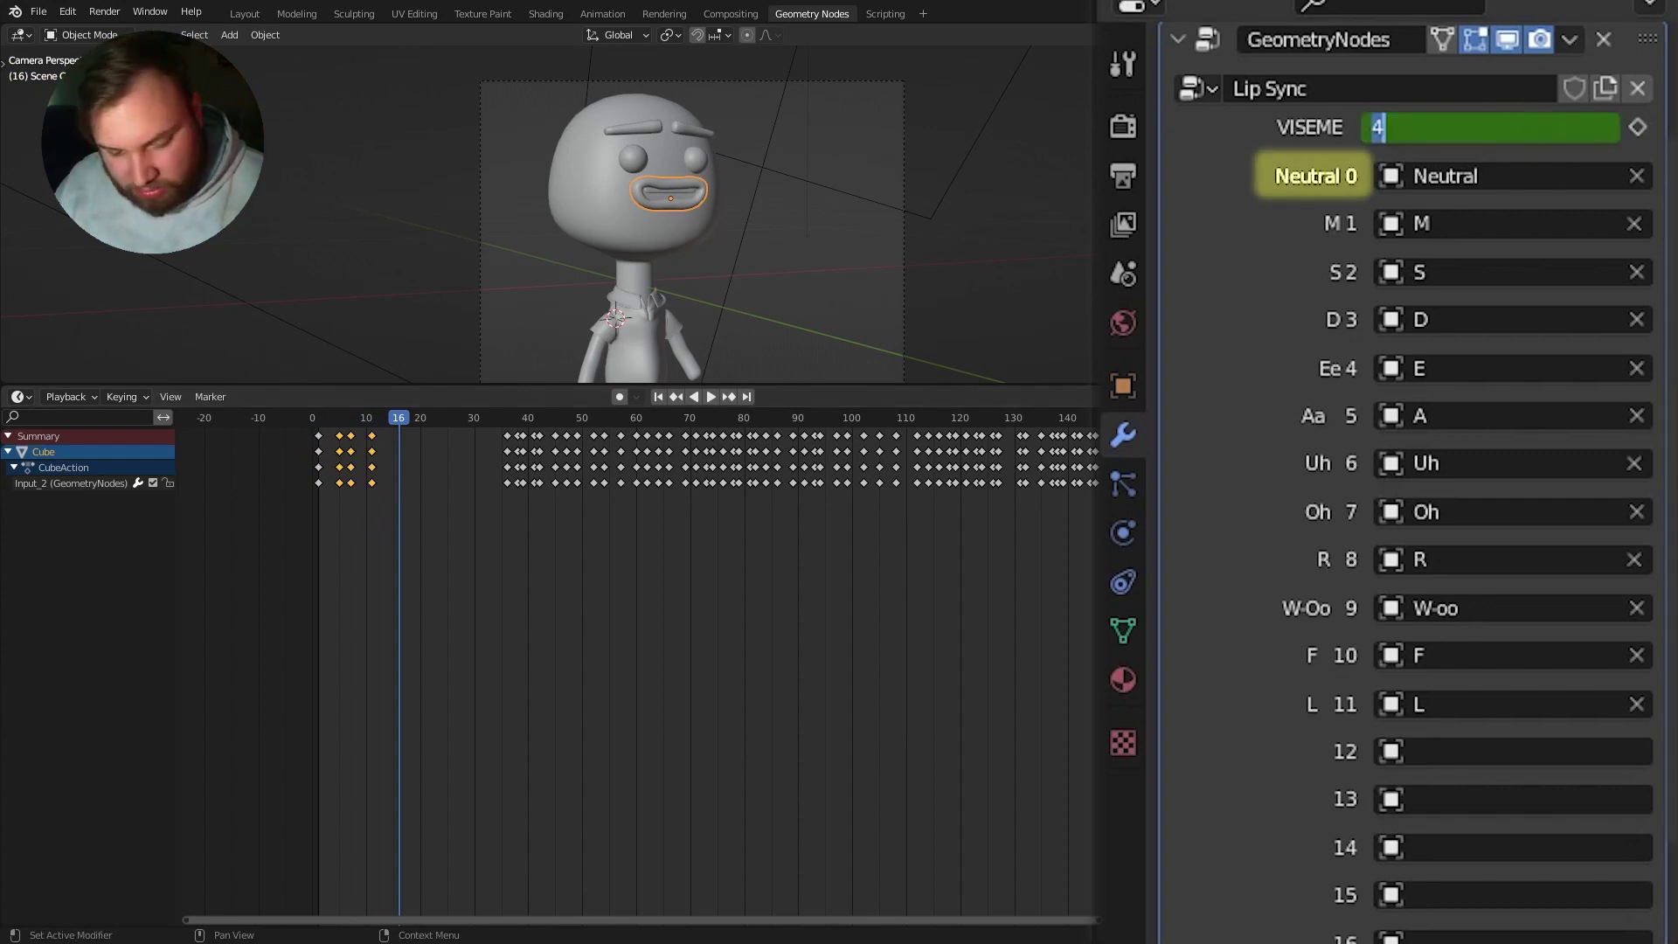
text(0)
key(Return)
click(1640, 128)
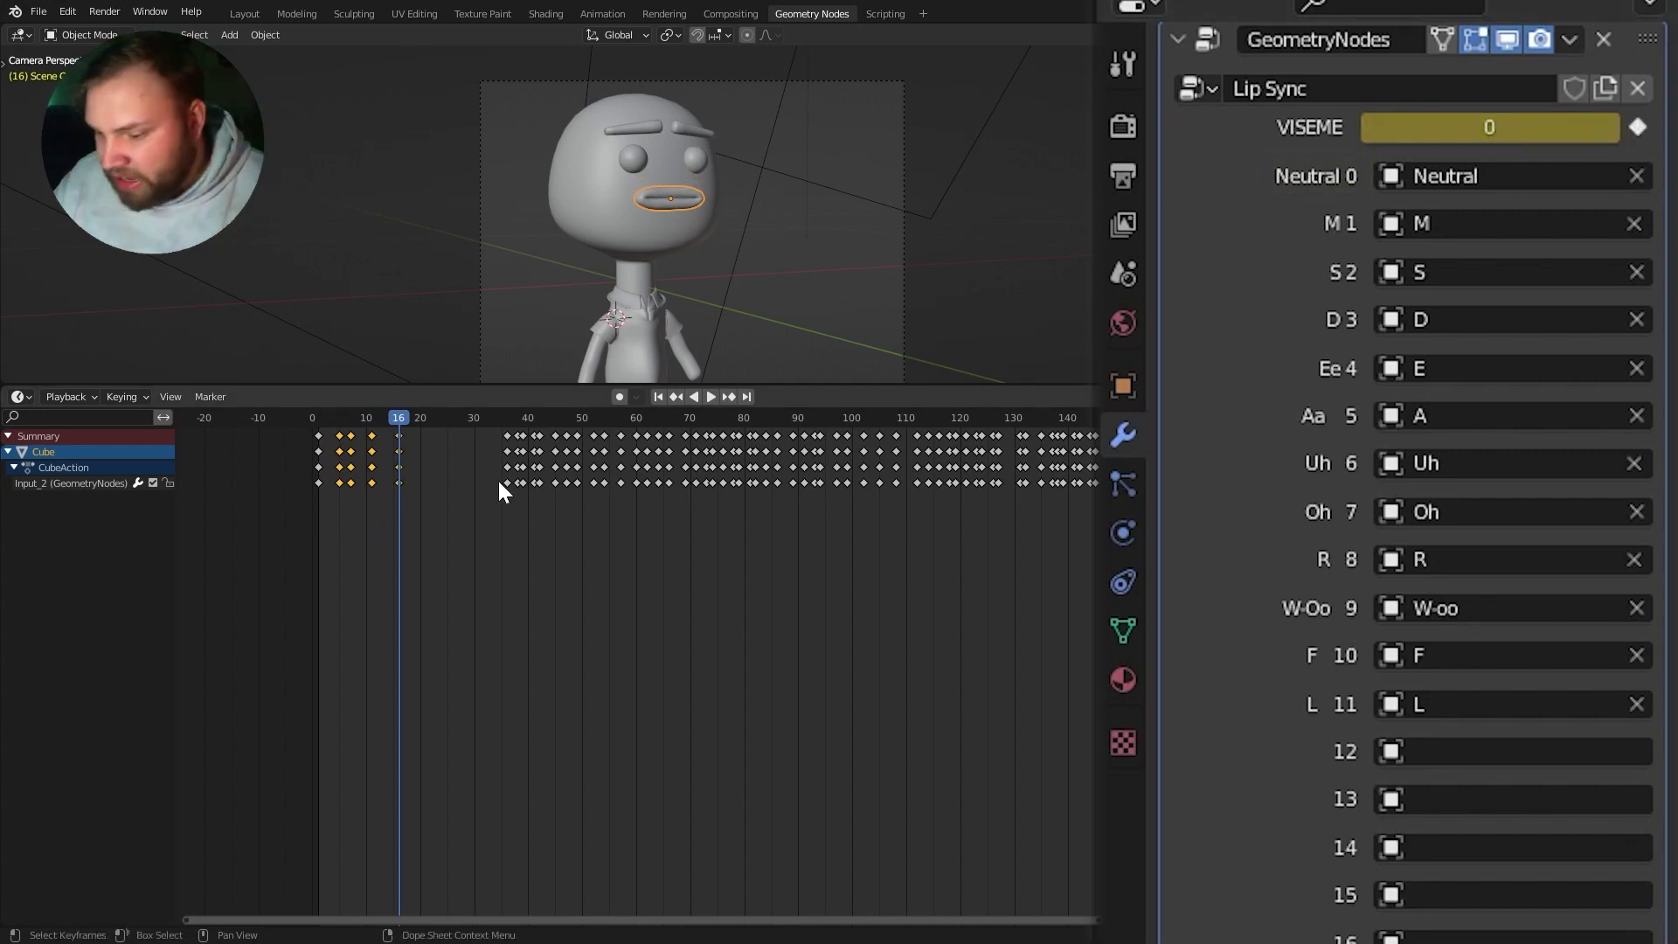
Step: Play the animation from the start to check the keyed mouth shapes
key(shift+Left)
key(space)
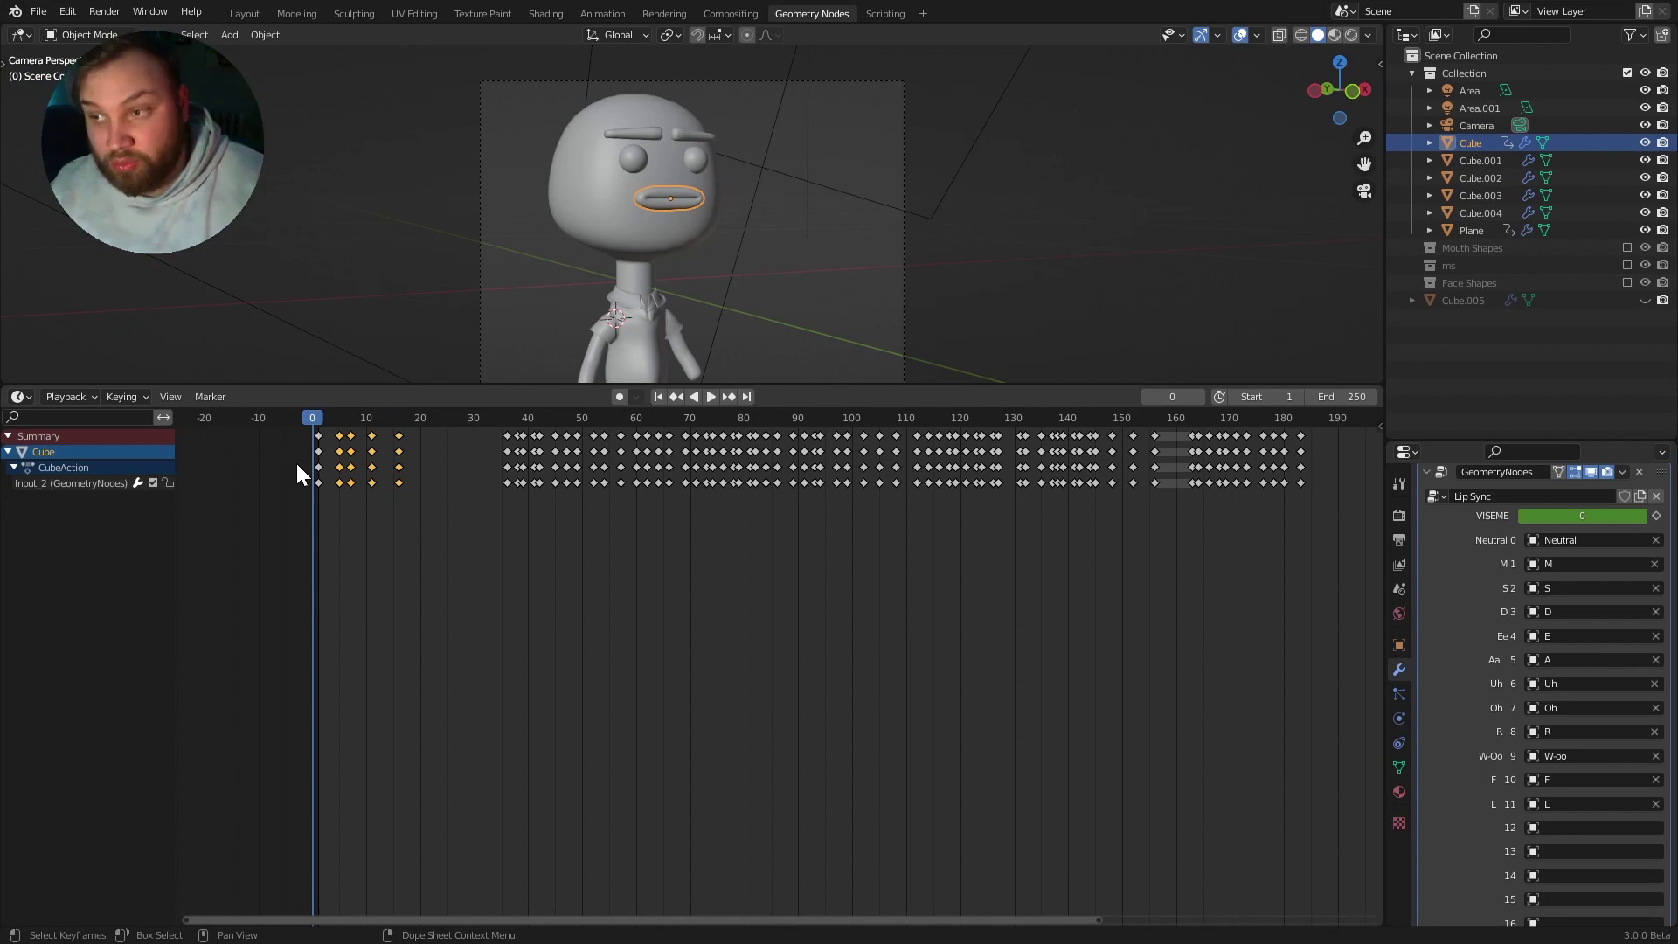
click(295, 460)
key(space)
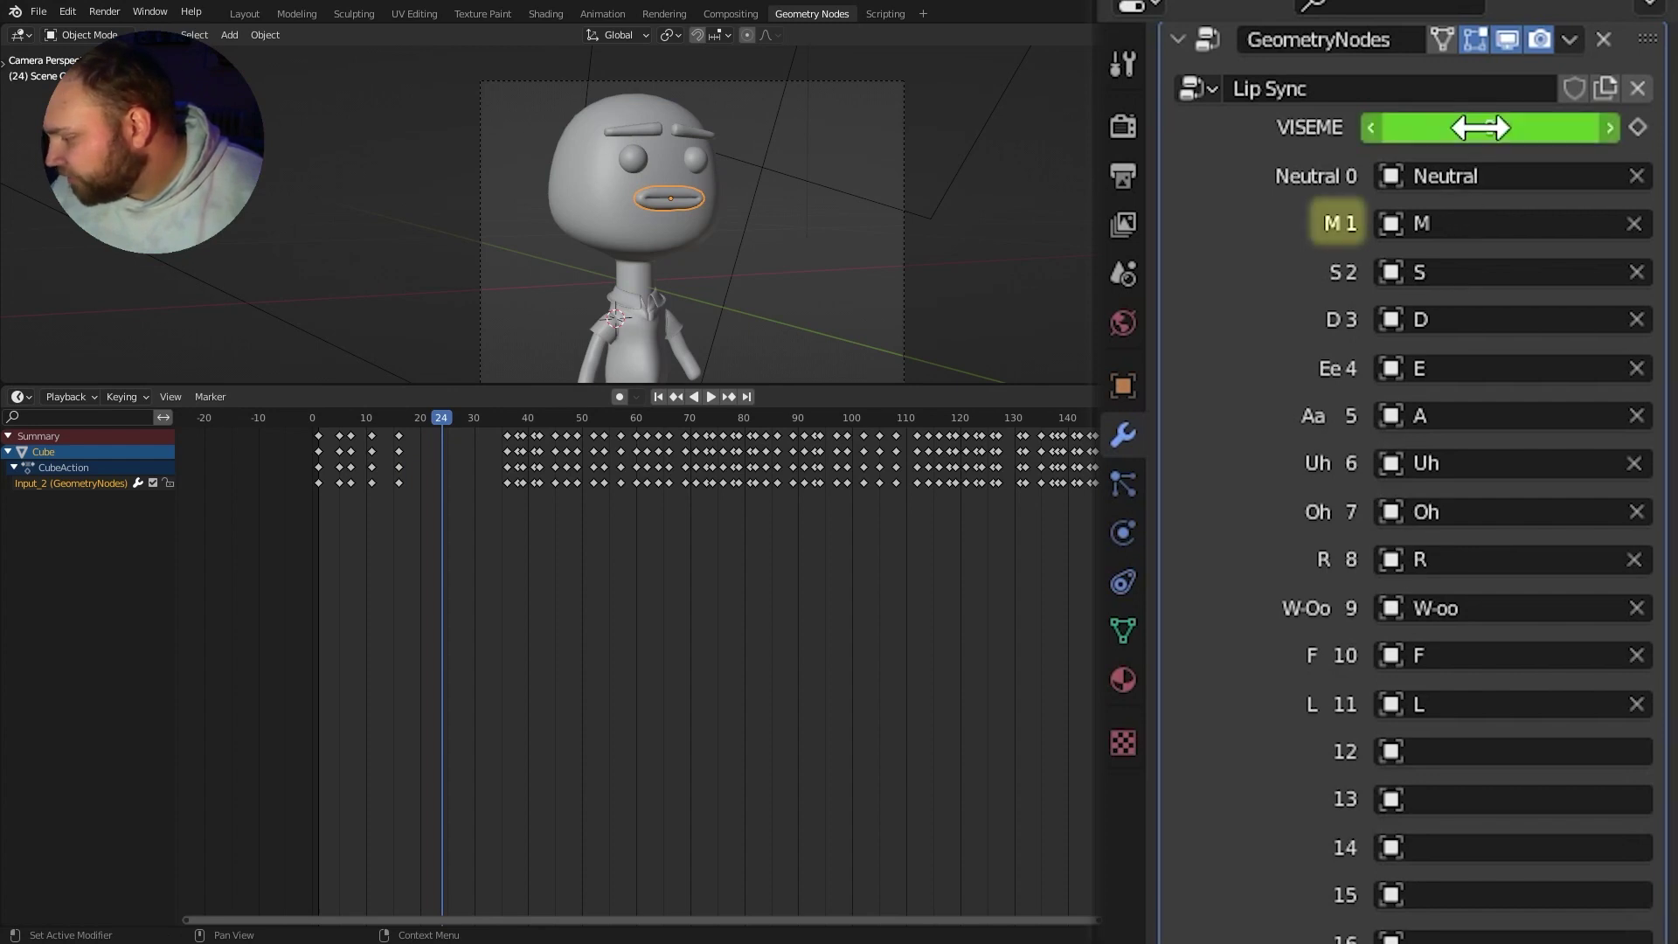
Step: Set VISEME to 1 at frame 24 and insert a keyframe for the M mouth shape
click(1577, 516)
text(1)
key(Return)
click(1636, 131)
Step: Set VISEME to 6 at frame 22 and insert a keyframe for the Uh mouth shape
drag(430, 422, 433, 433)
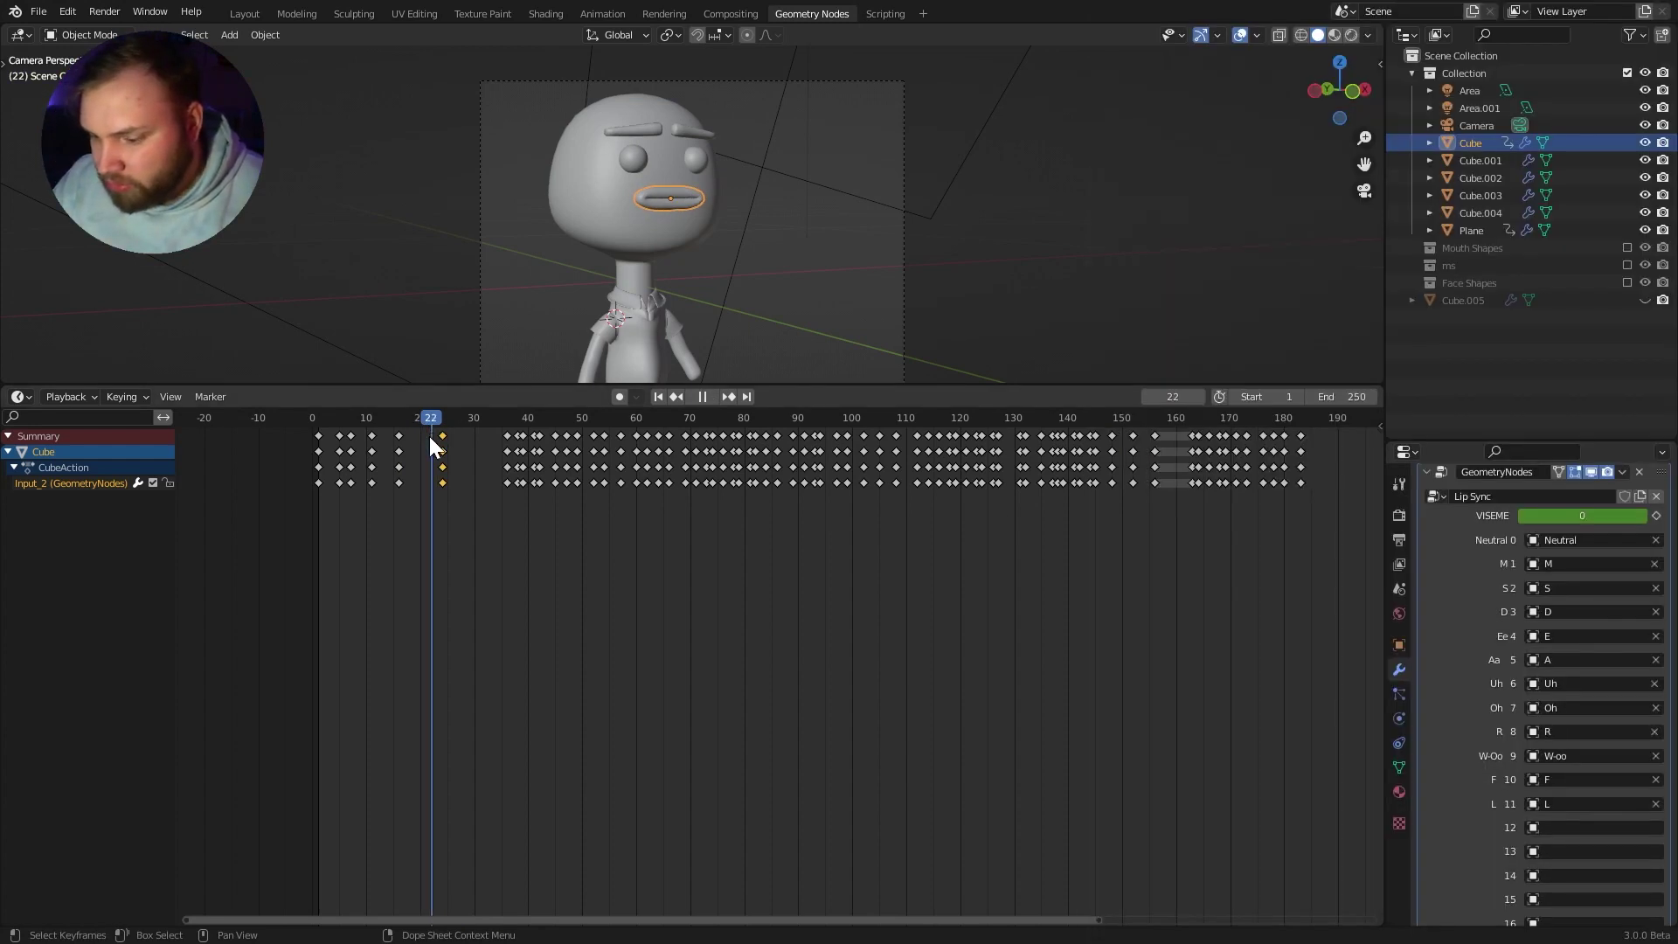
click(1581, 516)
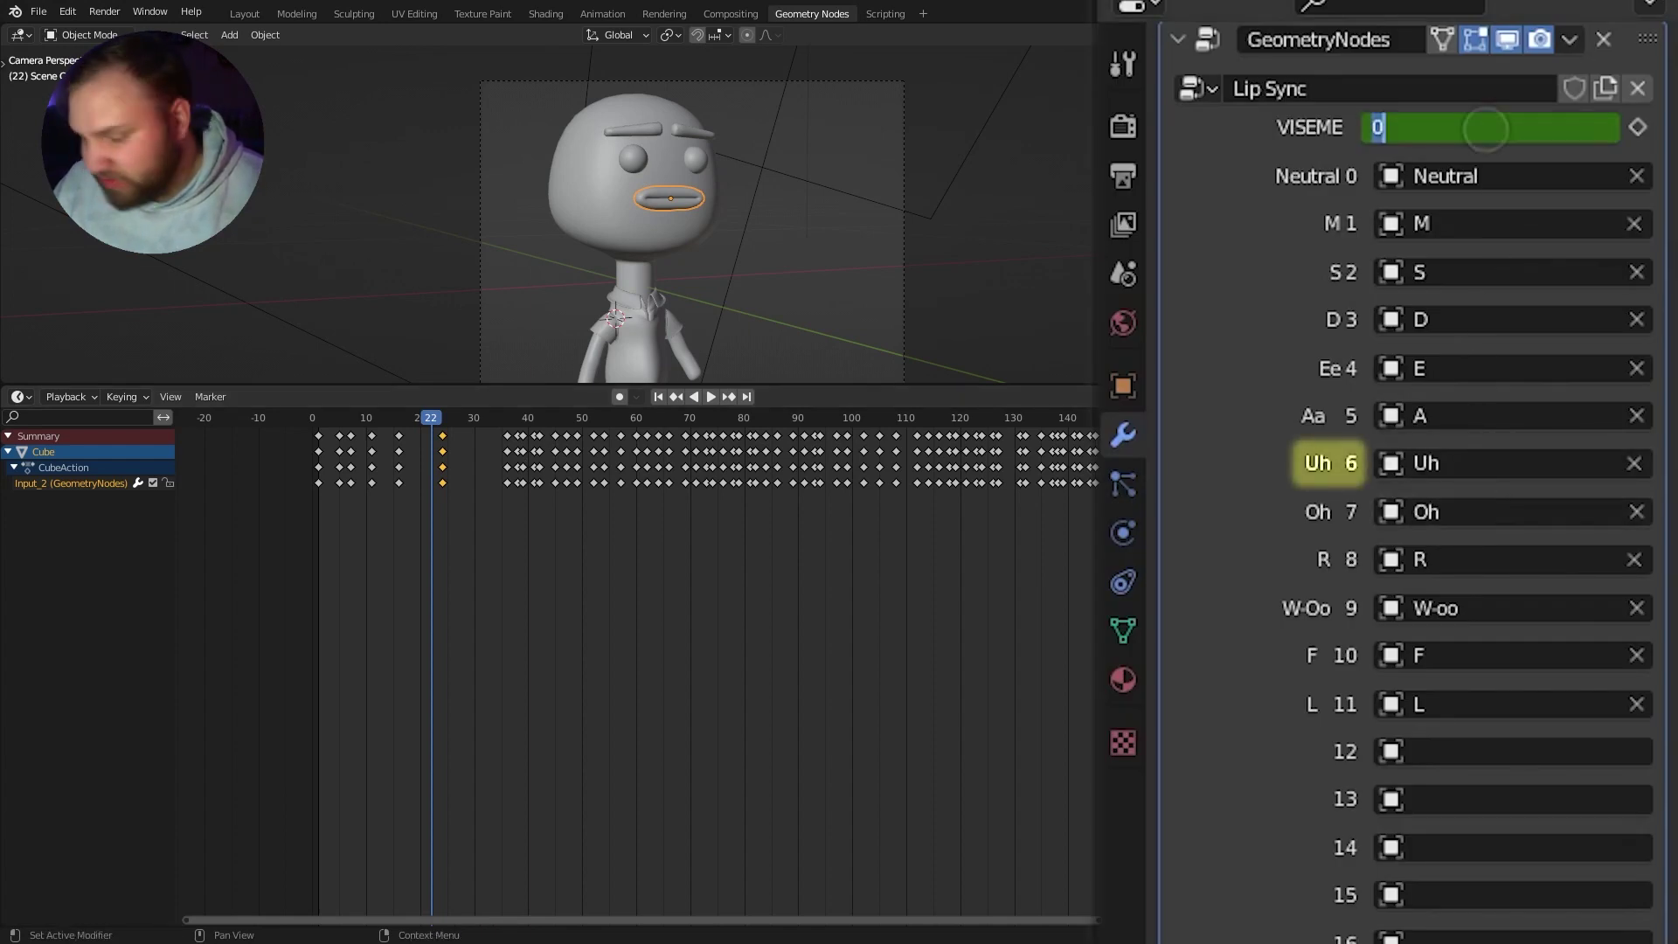
text(6)
key(Return)
click(1638, 128)
drag(428, 428, 458, 428)
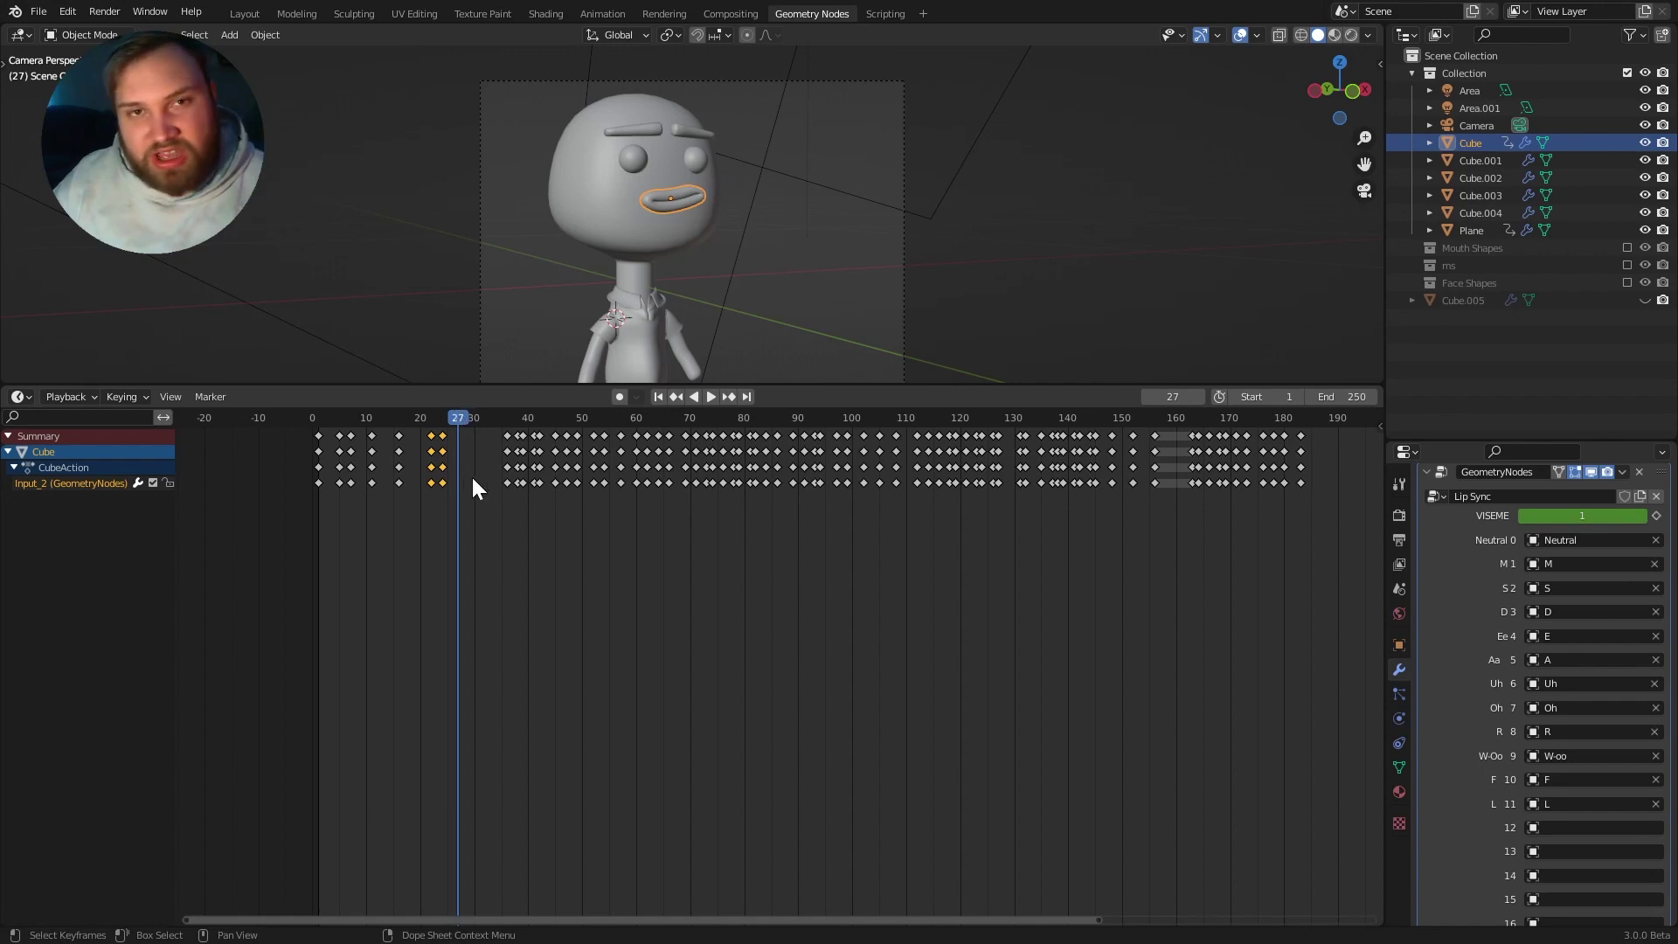
click(453, 458)
click(454, 419)
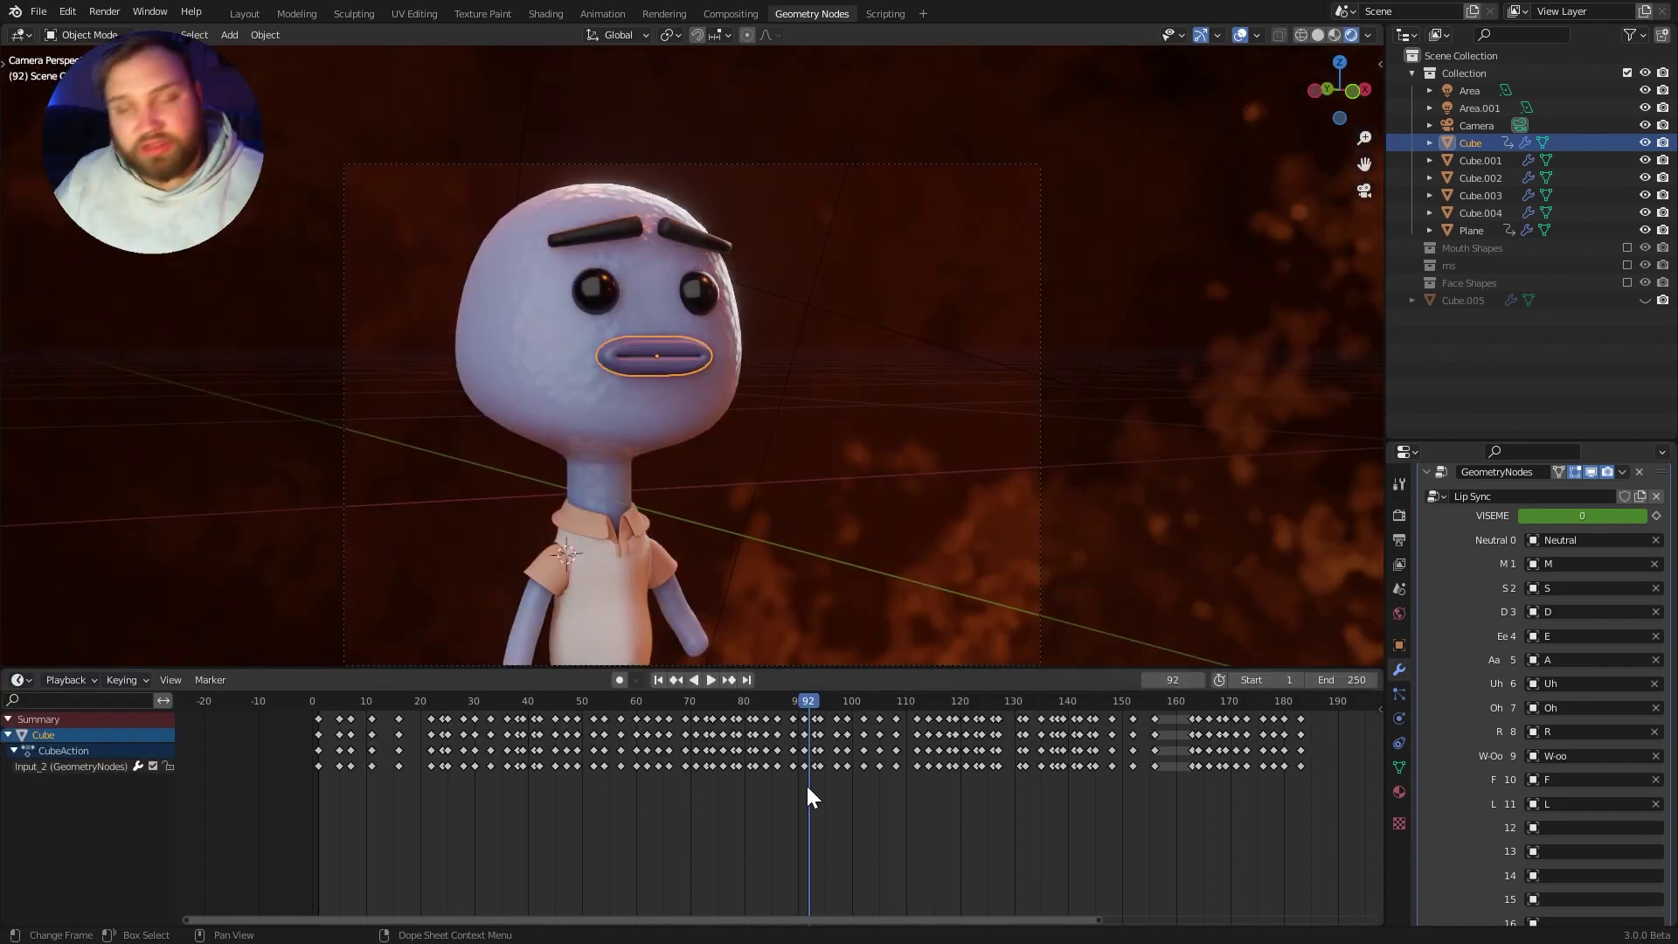
Step: Play the finished lip sync animation from frame 0 in the rendered view
drag(801, 710, 229, 813)
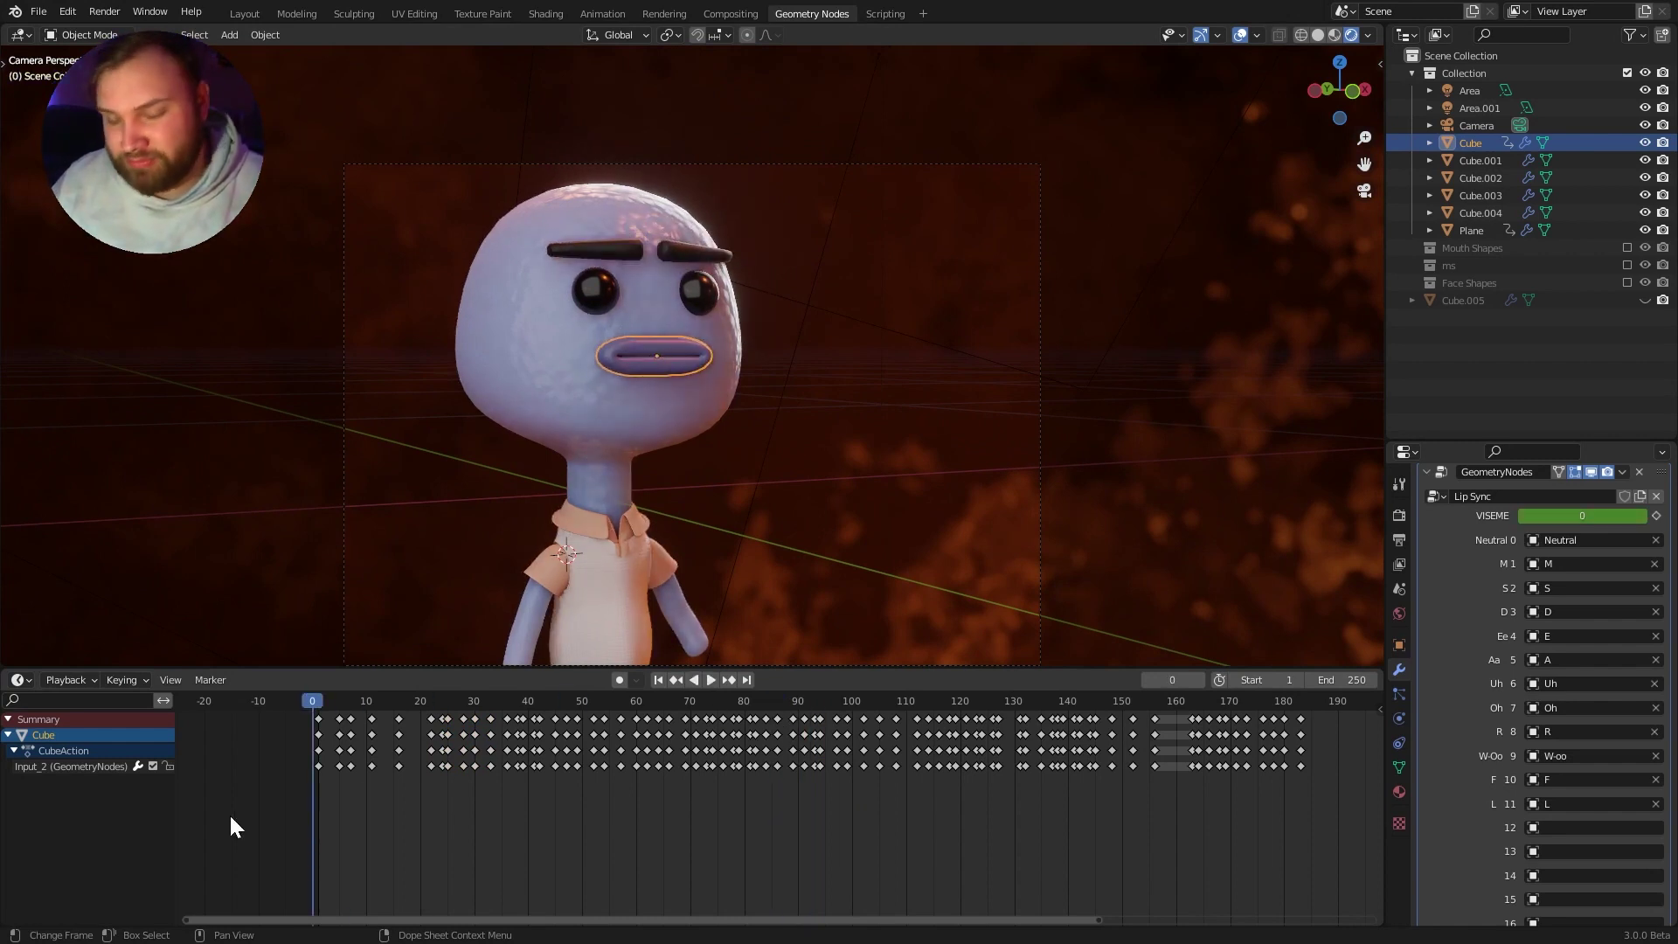
key(space)
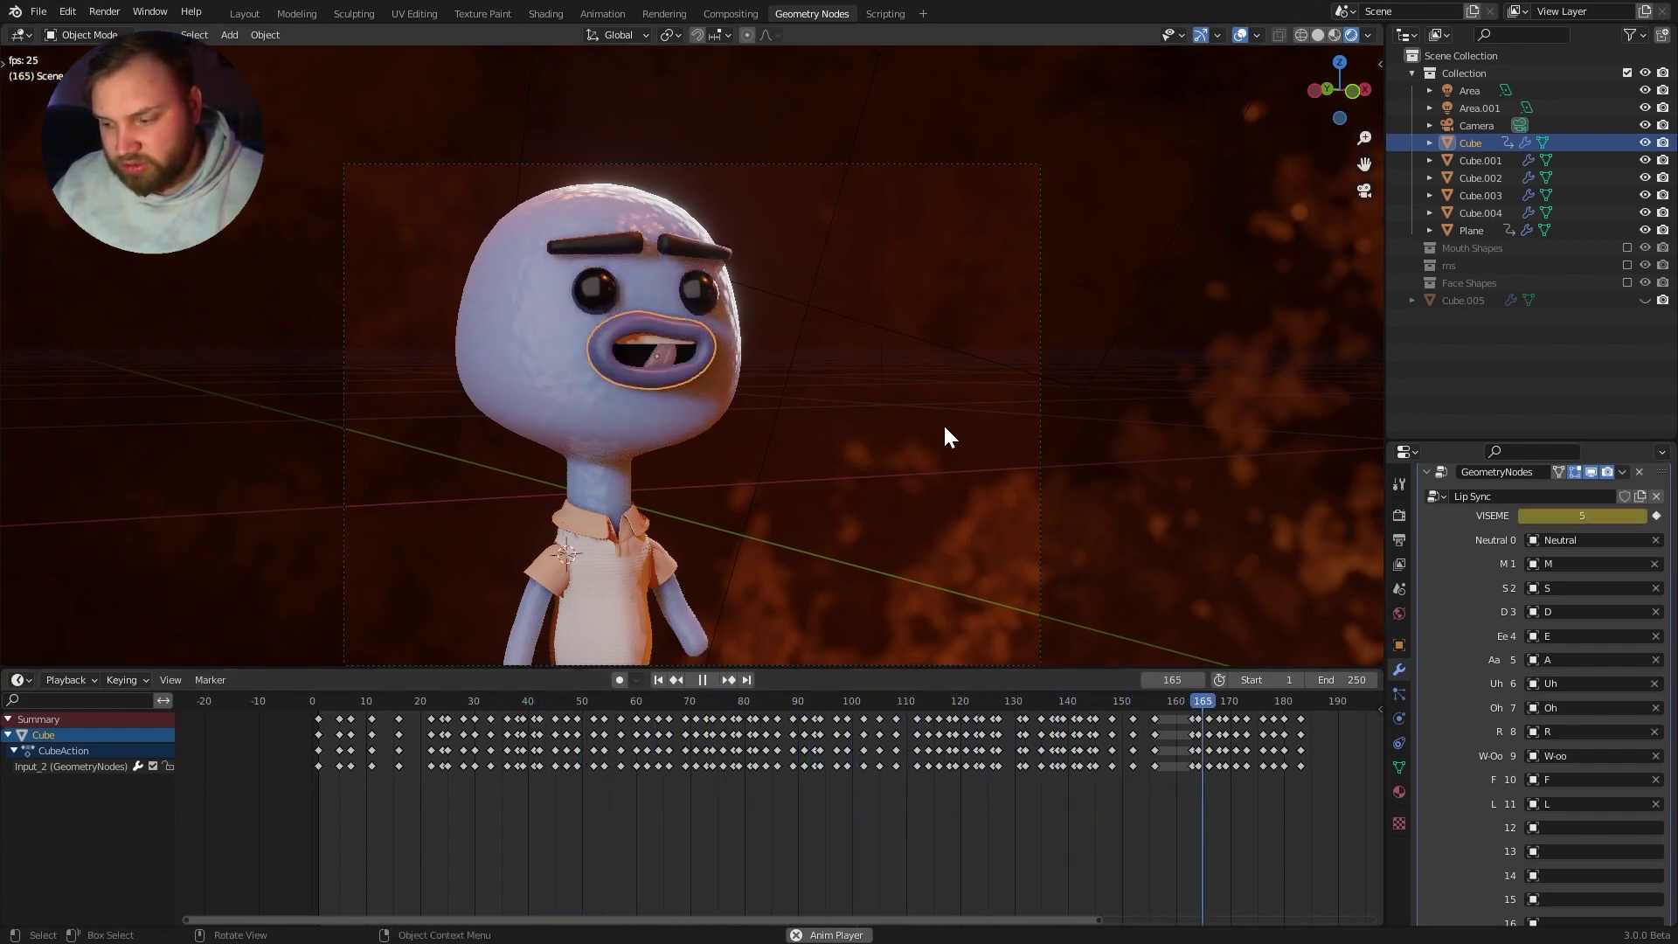
key(space)
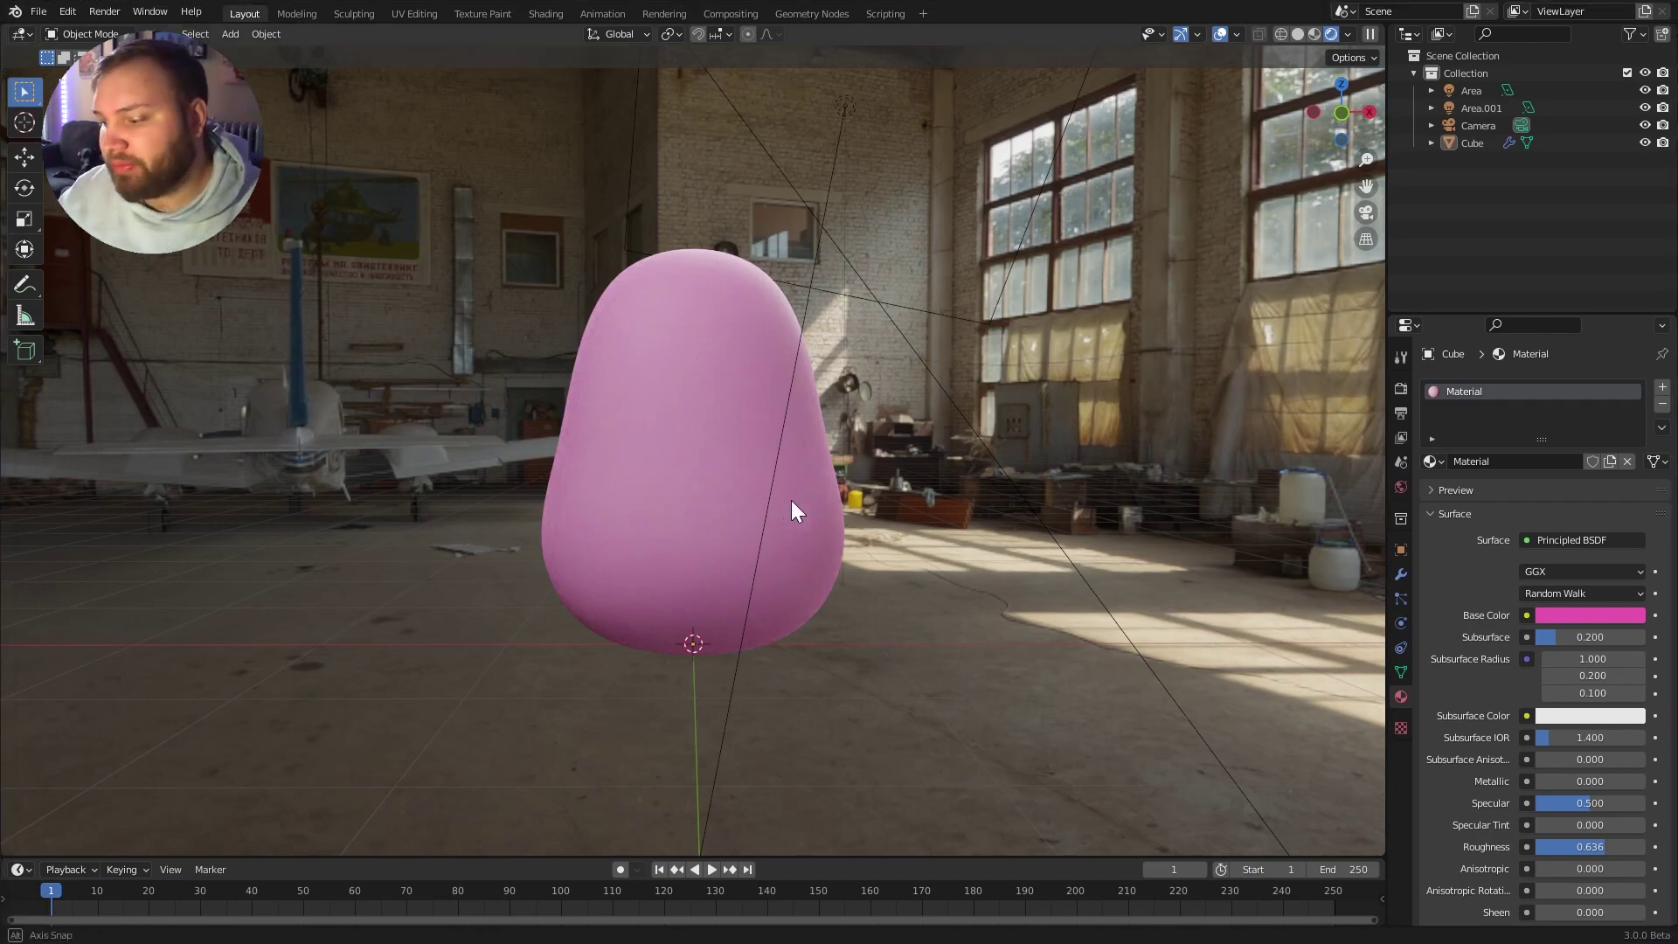
Step: Select the pink character body in the warehouse scene and view it from different sides
middle_drag(806, 511, 862, 582)
click(763, 591)
middle_drag(762, 591, 904, 555)
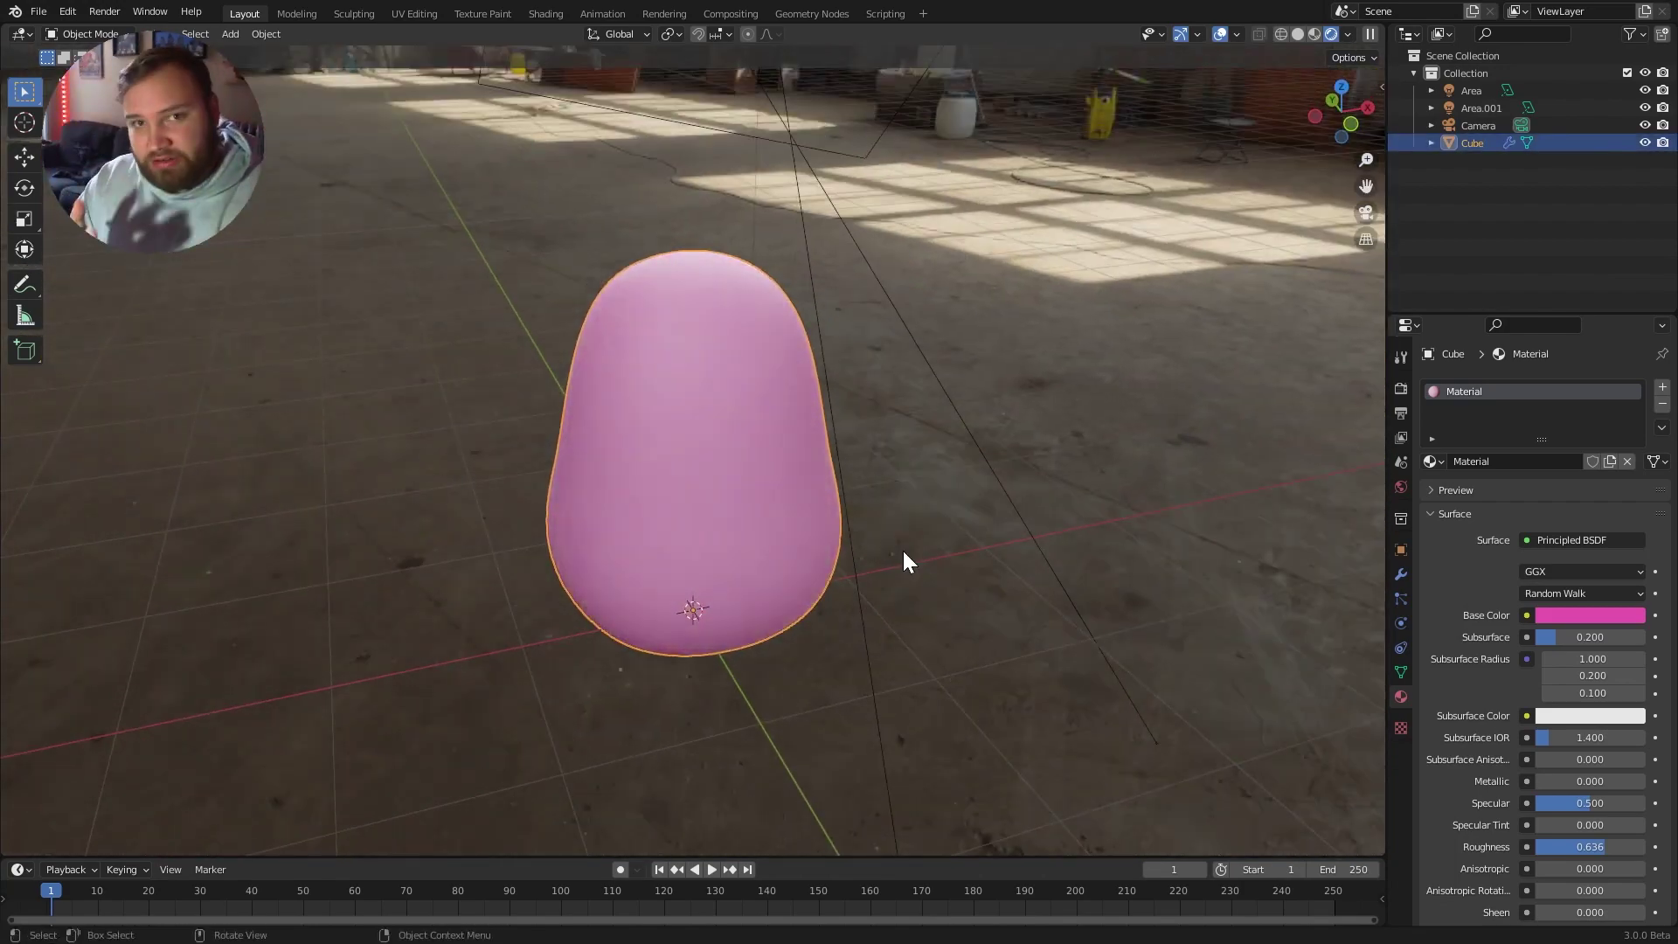
Step: Start linking data from Lip Sync Geo Nodes.blend and open that file's list of objects
click(904, 552)
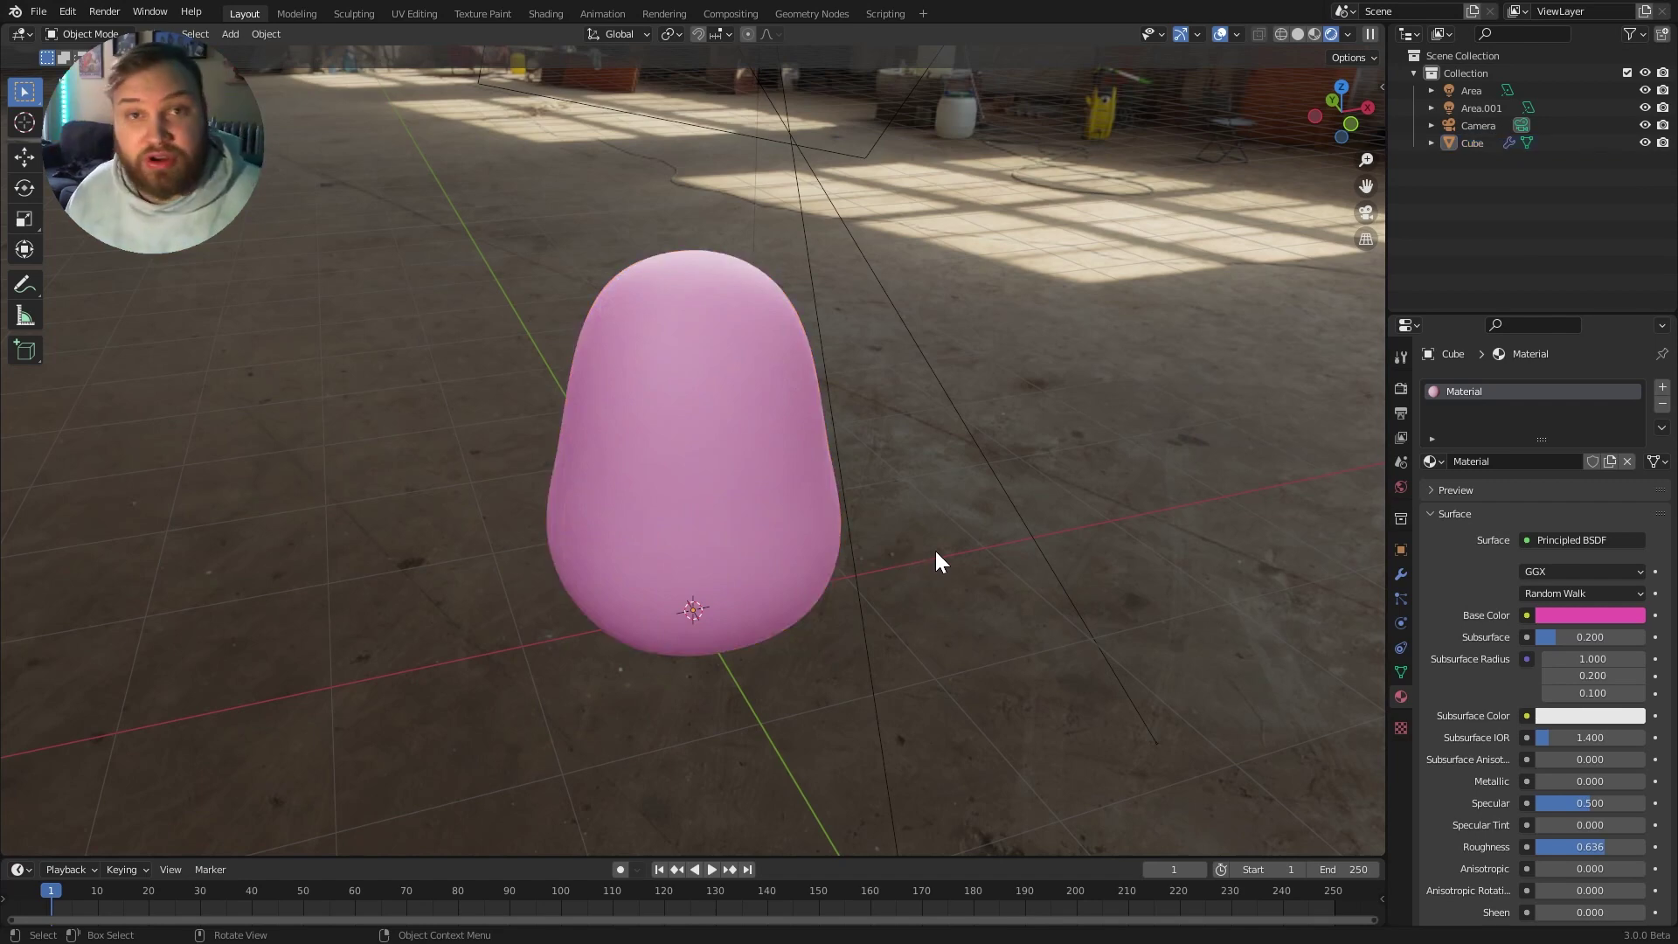
click(37, 11)
click(43, 187)
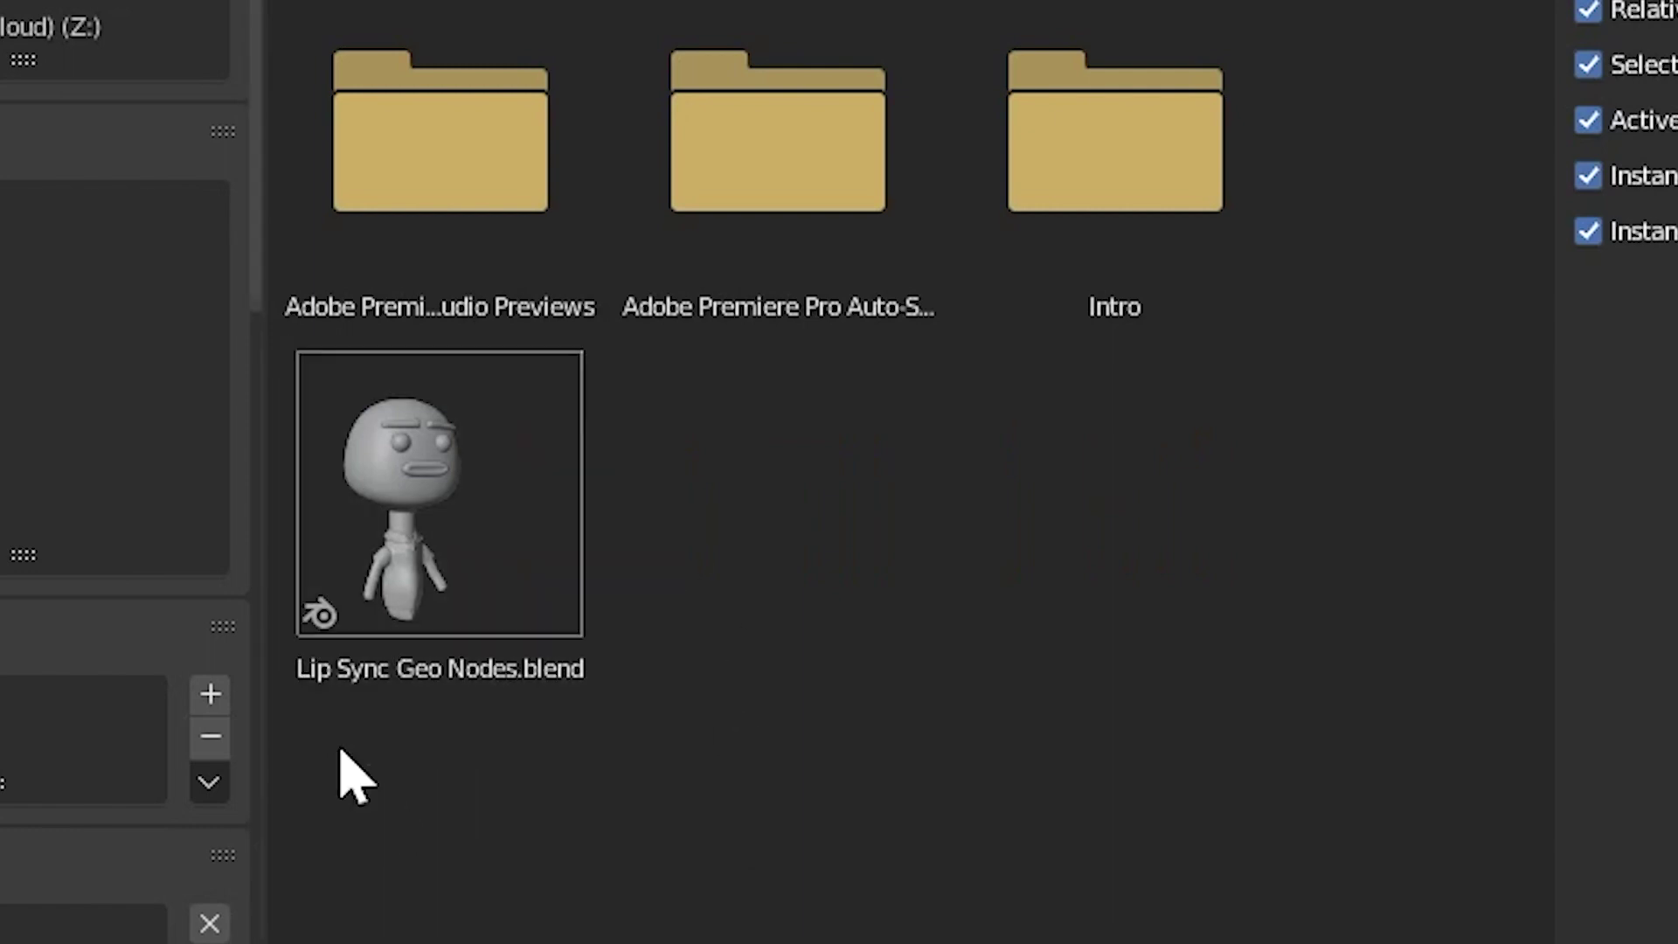
double_click(525, 572)
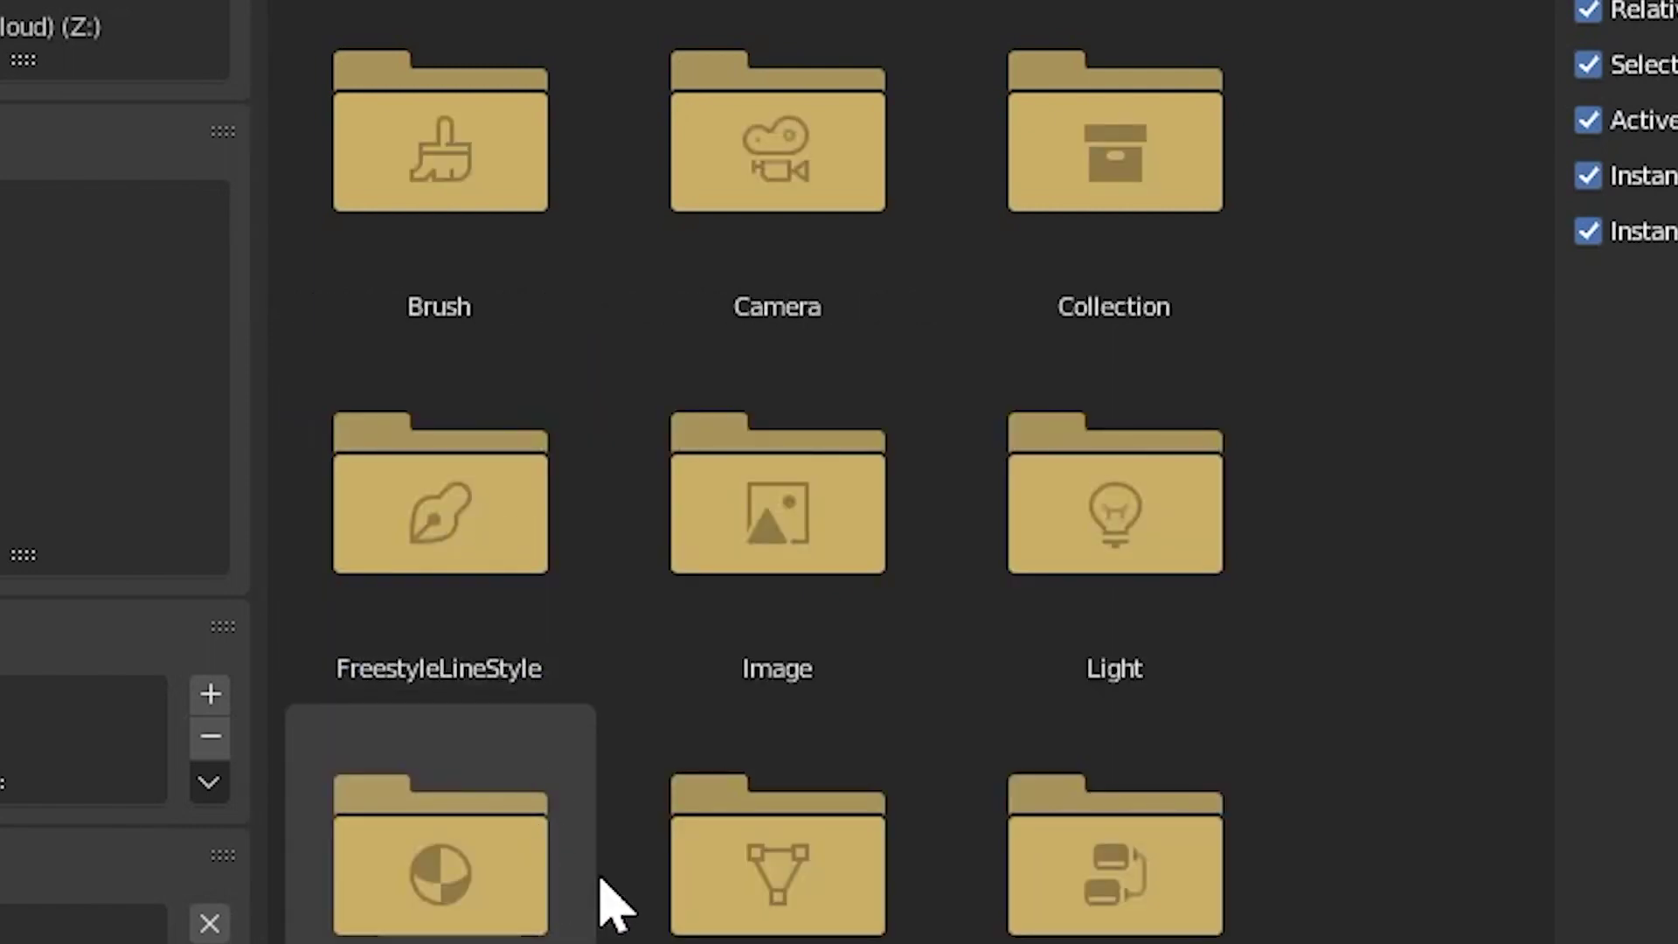
middle_drag(1311, 618, 1457, 64)
middle_drag(1360, 382, 1311, 232)
double_click(490, 625)
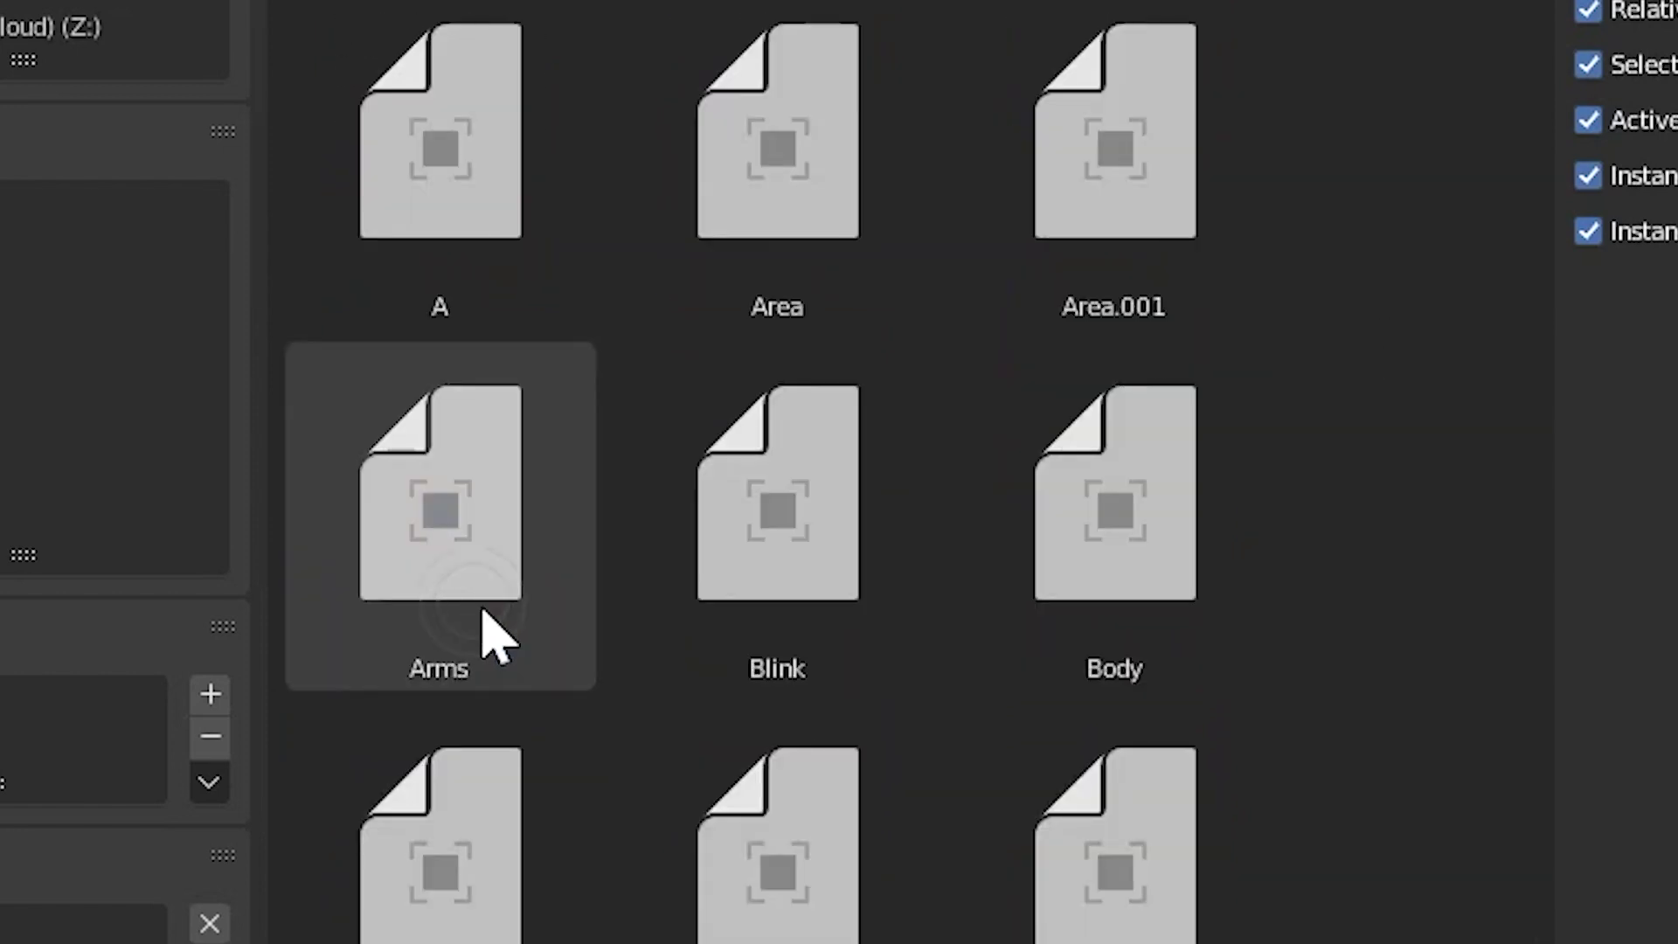
Step: Link the Mouth object from Lip Sync Geo Nodes.blend into the warehouse scene
scroll(1285, 431, down, 5)
middle_drag(1270, 699, 1293, 356)
middle_drag(1292, 513, 1347, 61)
middle_drag(1270, 502, 1267, 402)
click(485, 491)
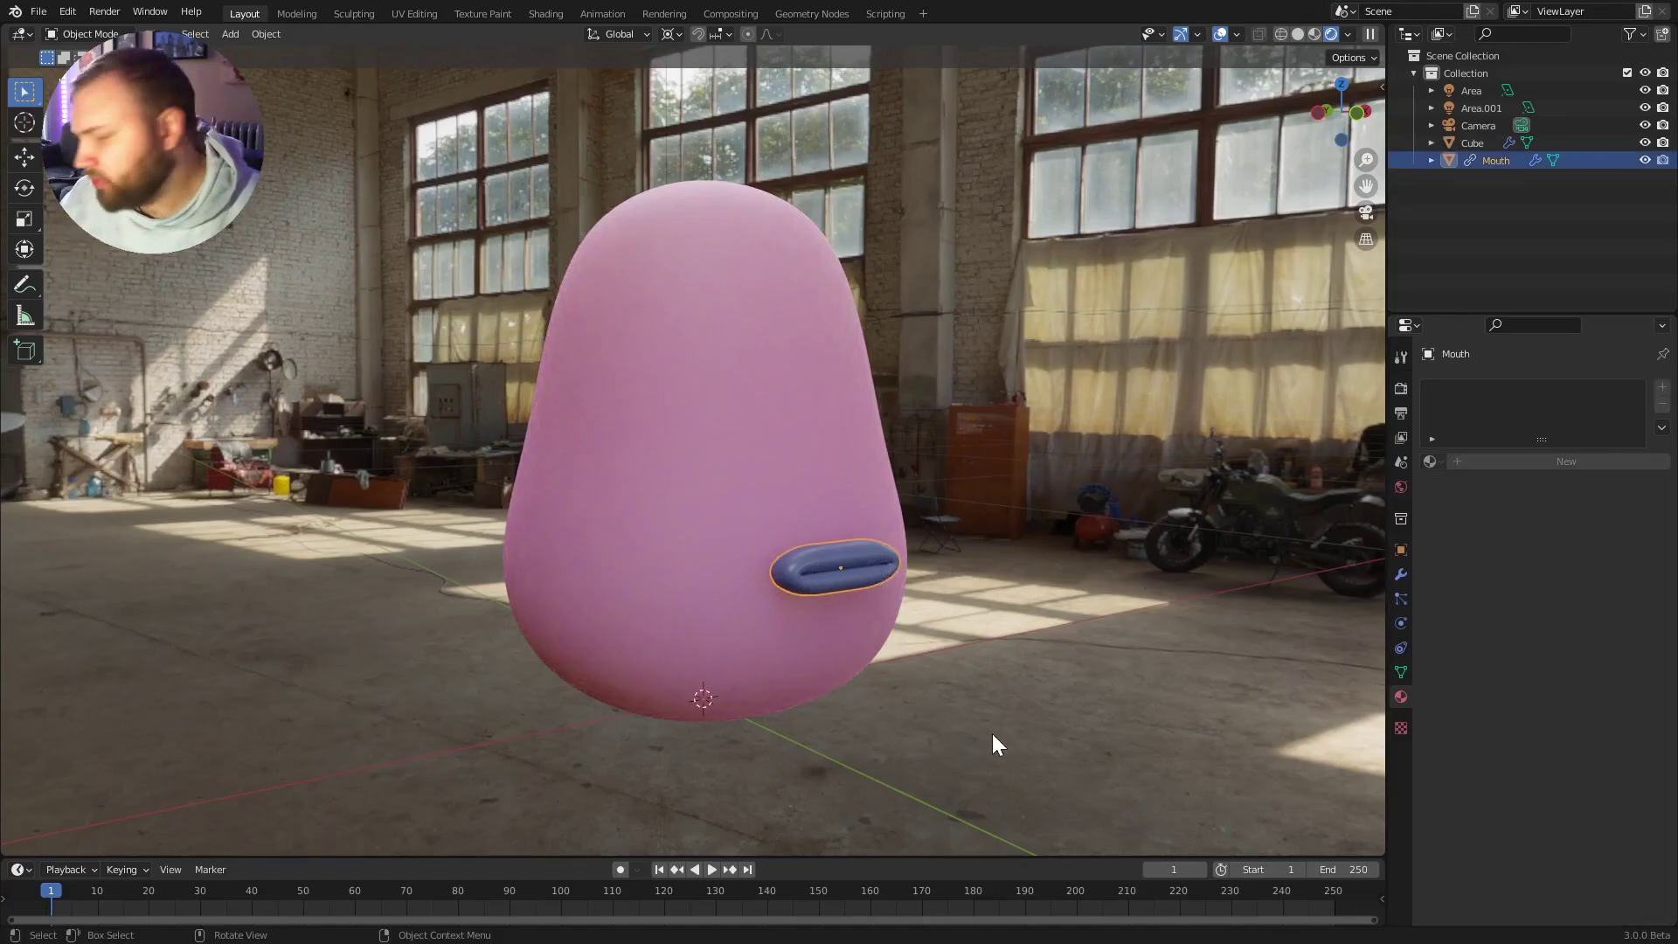
Step: Make the linked Mouth object local and set VISEME to 5 in its Mouth Rig modifier
click(1402, 548)
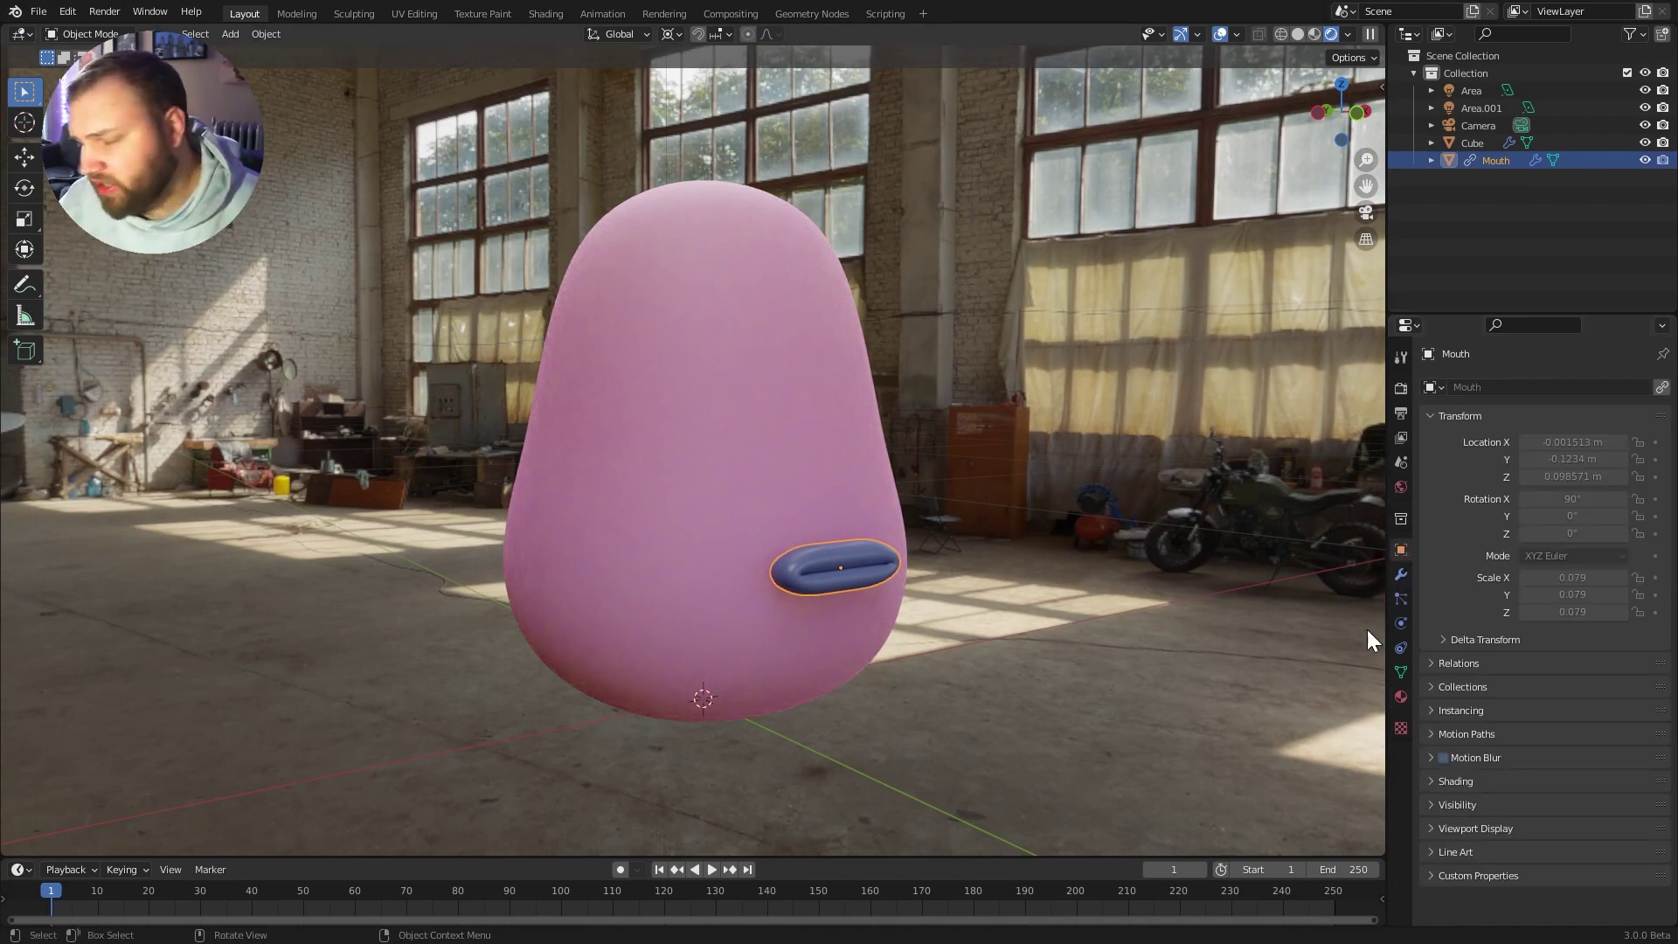
click(1661, 387)
click(1400, 575)
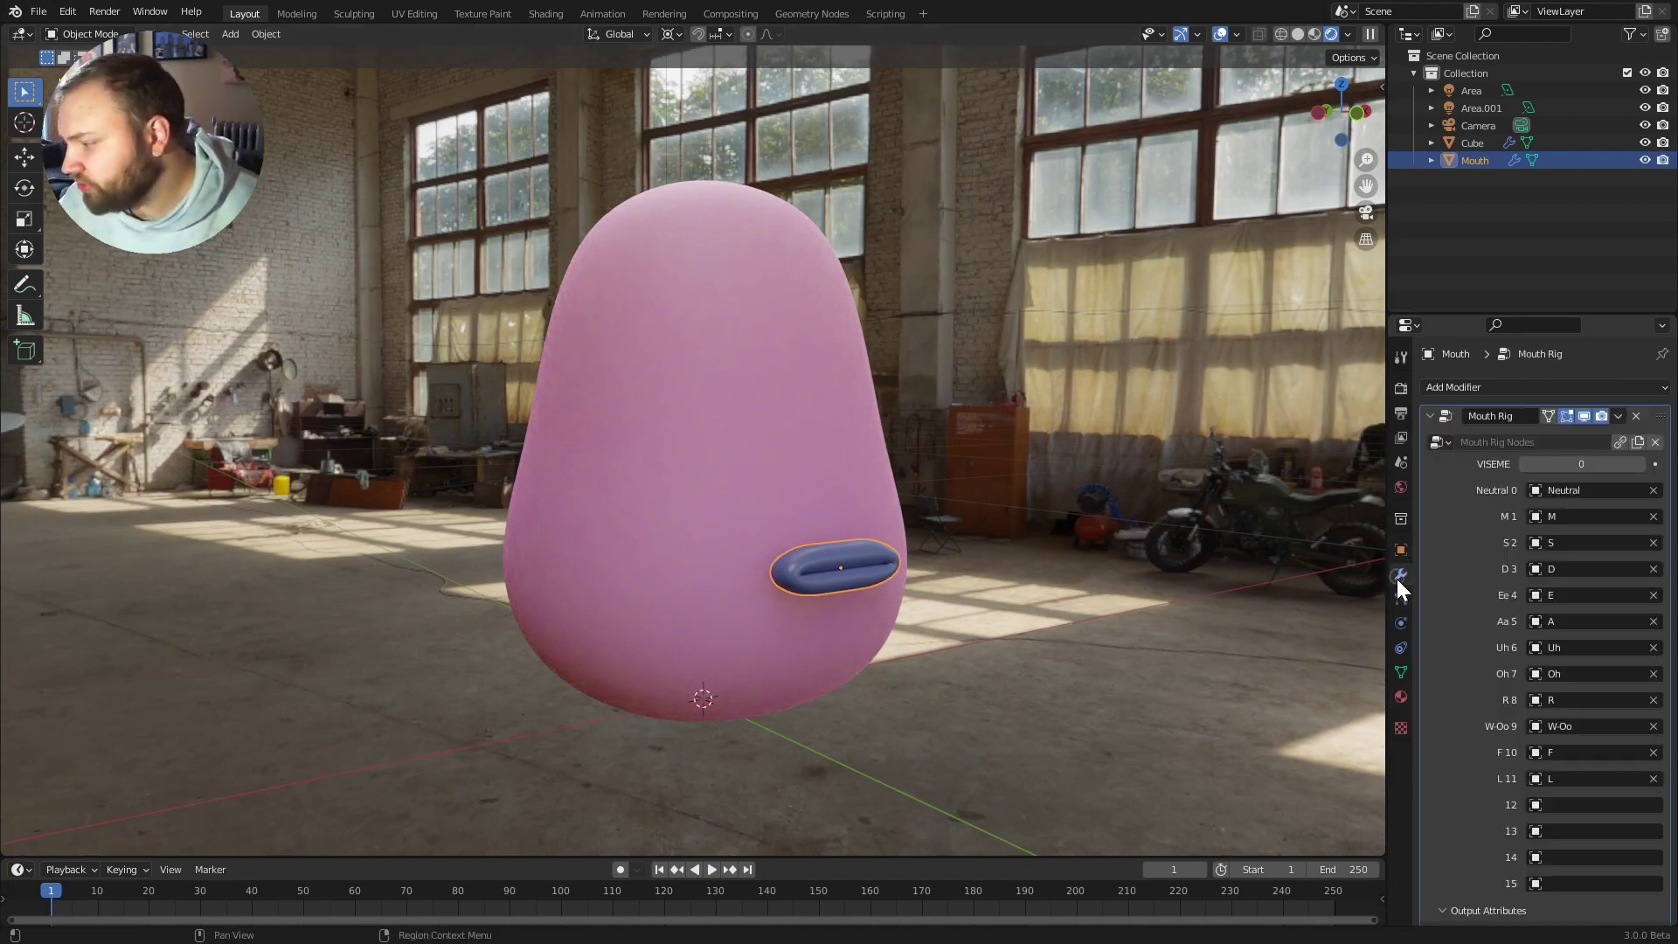
scroll(1471, 652, down, 1)
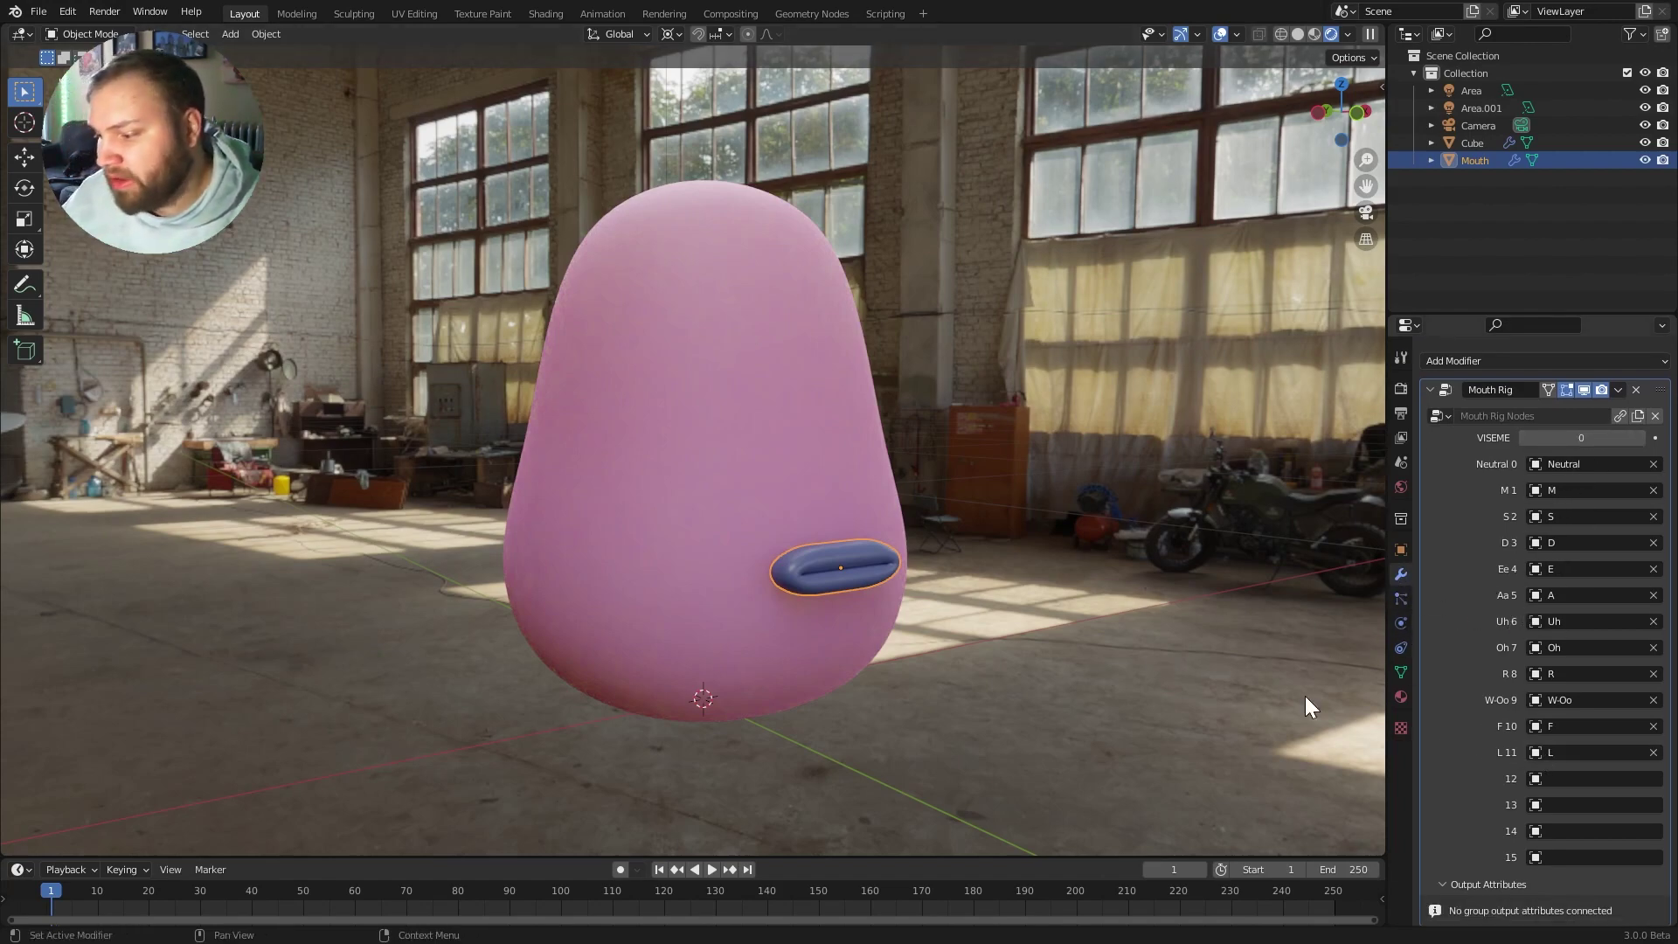
middle_drag(1229, 684, 1219, 650)
drag(1572, 440, 1645, 436)
Step: Reposition the mouth at the front of the pink body and check its placement from different sides
middle_drag(1121, 532, 564, 580)
key(g)
click(676, 604)
middle_drag(783, 580, 993, 543)
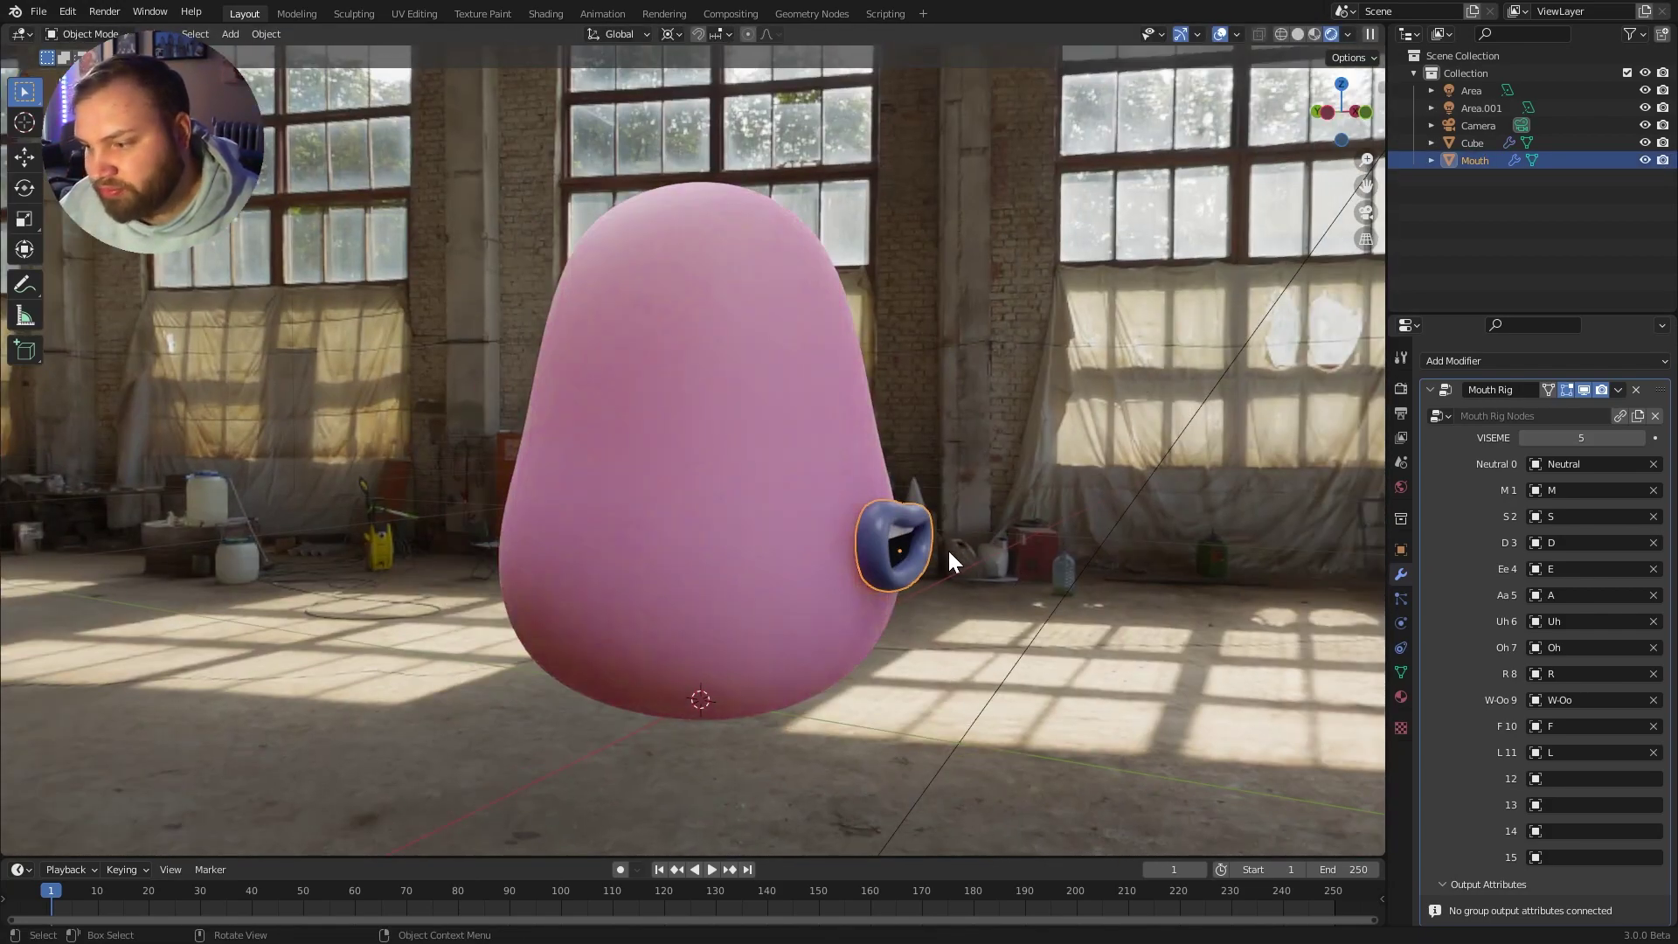
middle_drag(1048, 570, 988, 563)
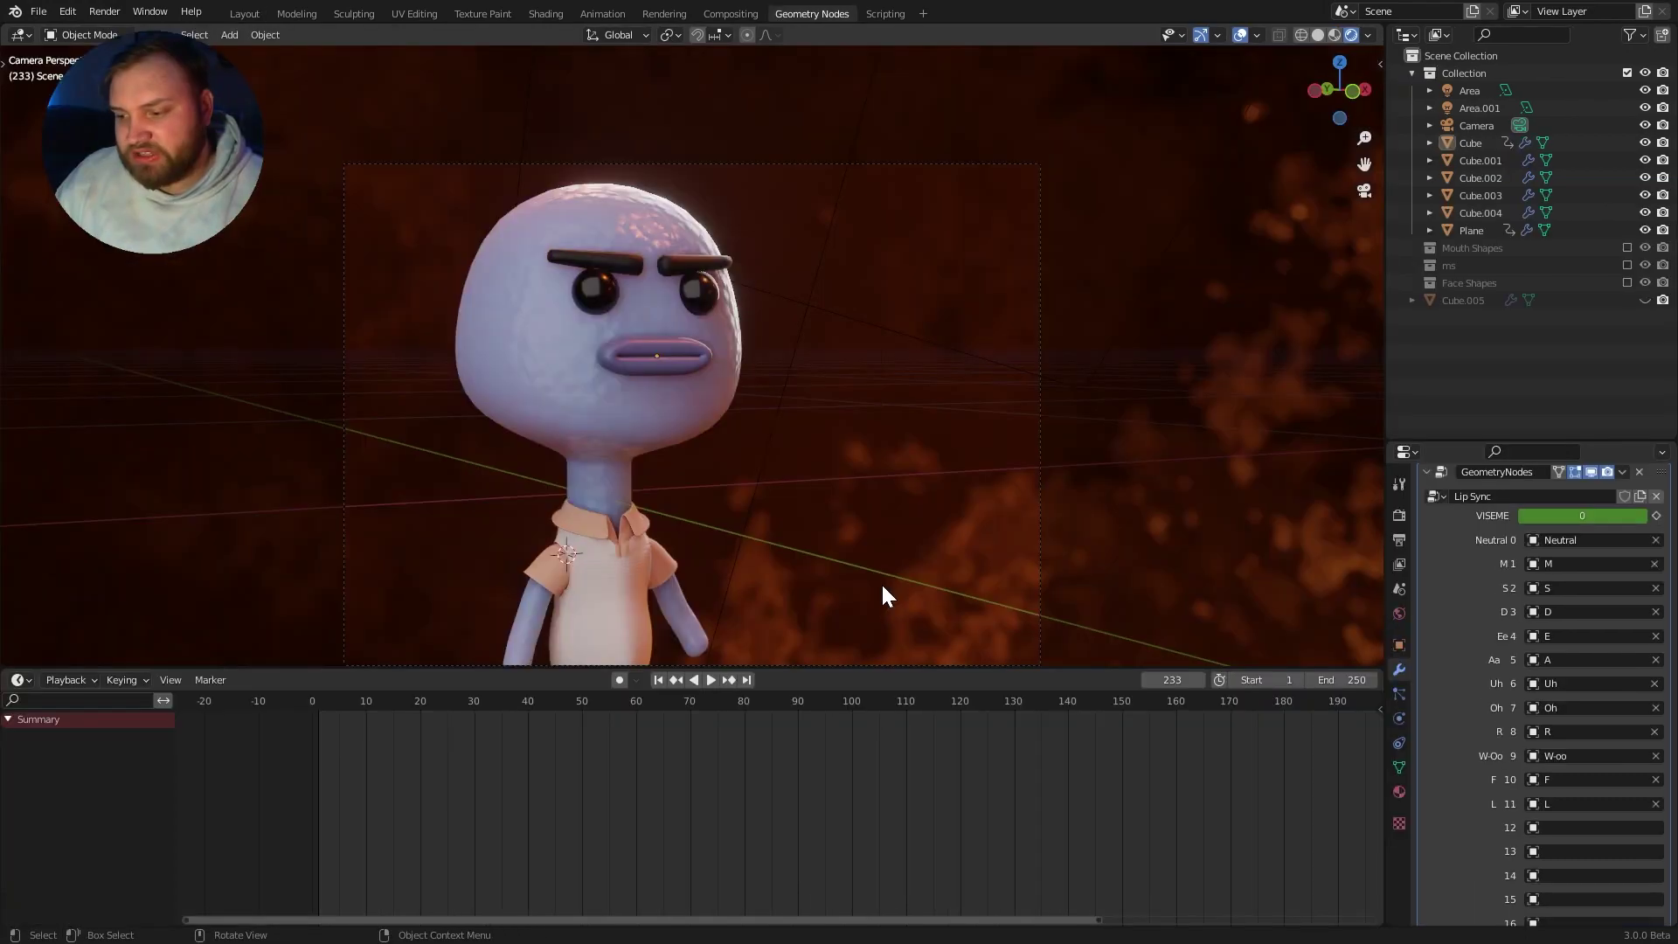